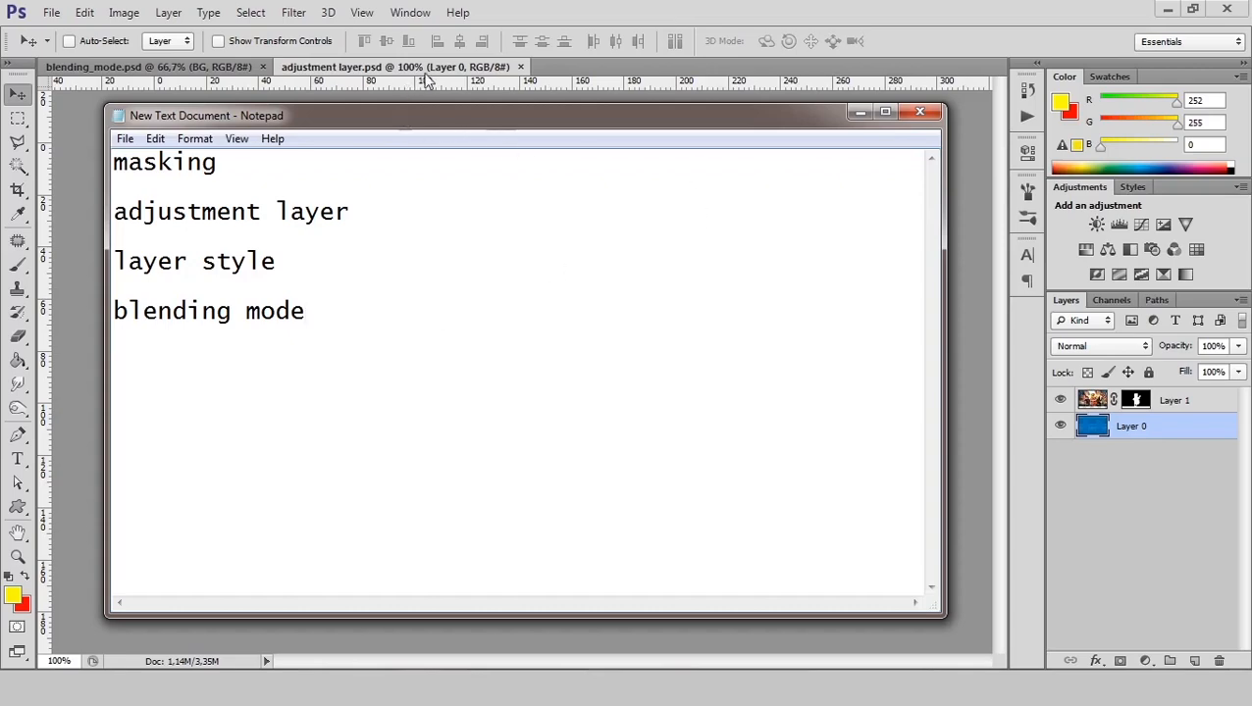
Step: Minimize the Notepad window and toggle the visibility of Layer 1 and Layer 0 to compare their contents
left_click(859, 113)
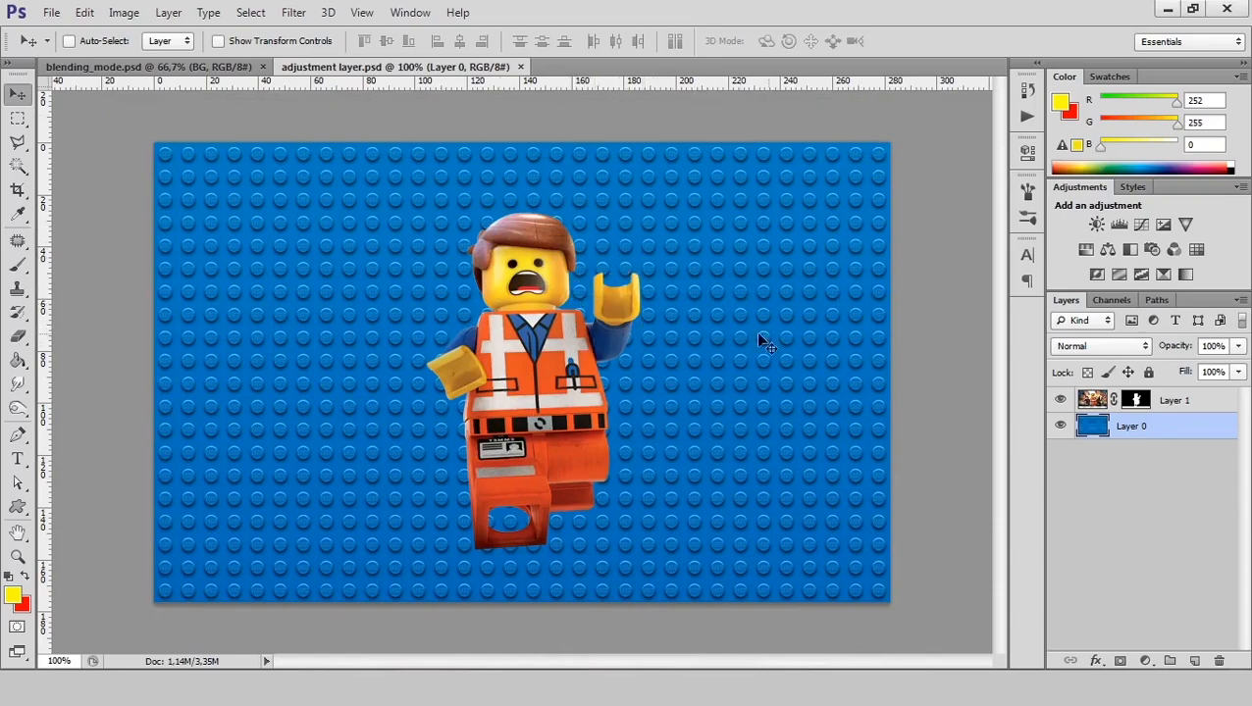
left_click(1061, 401)
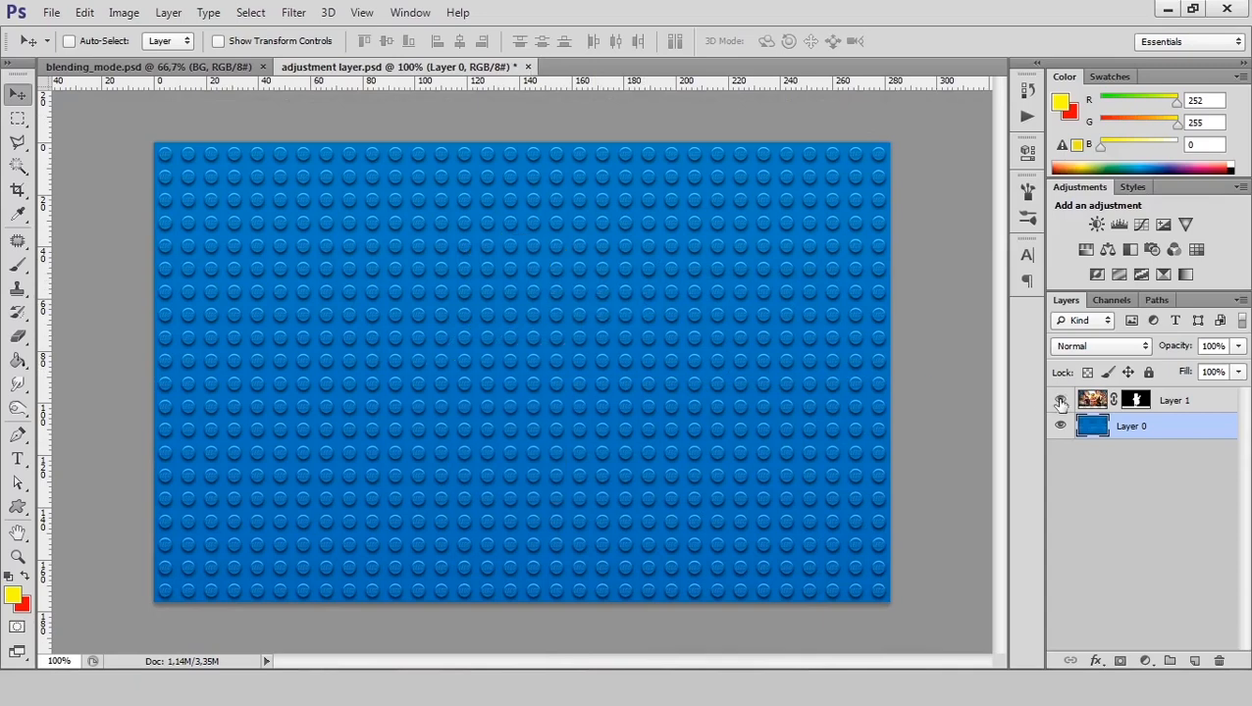
left_click(1061, 401)
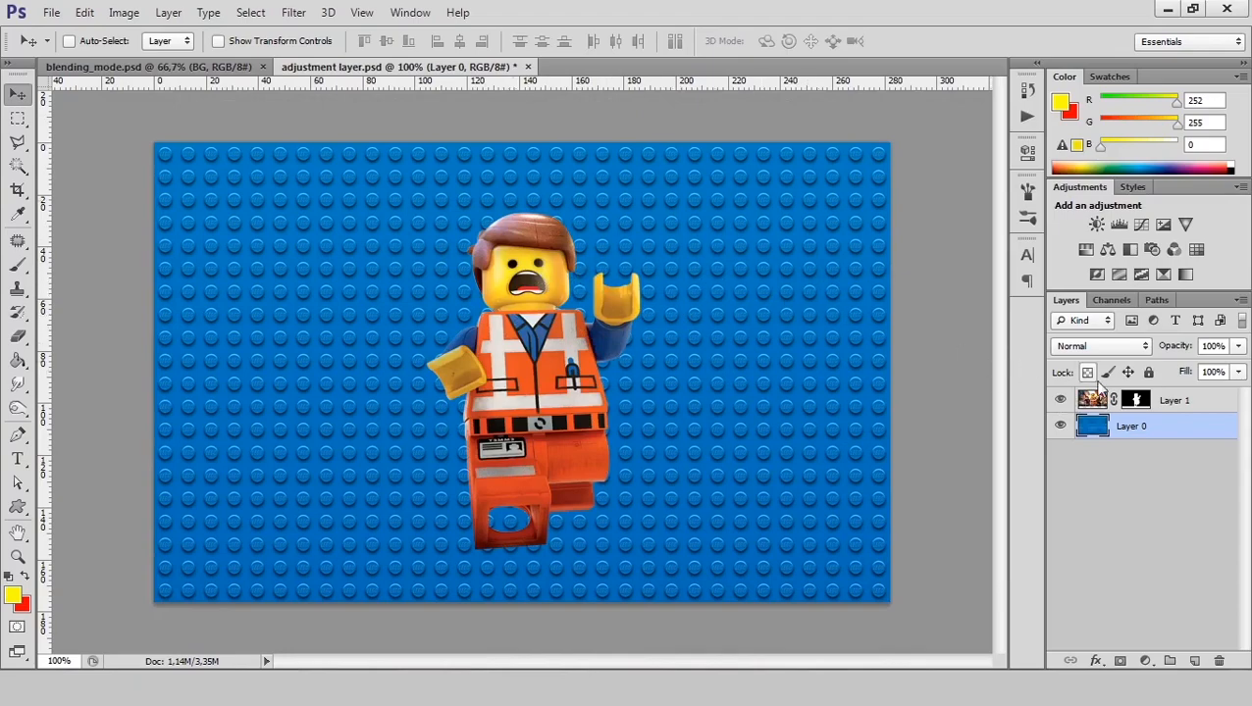
left_click(1060, 427)
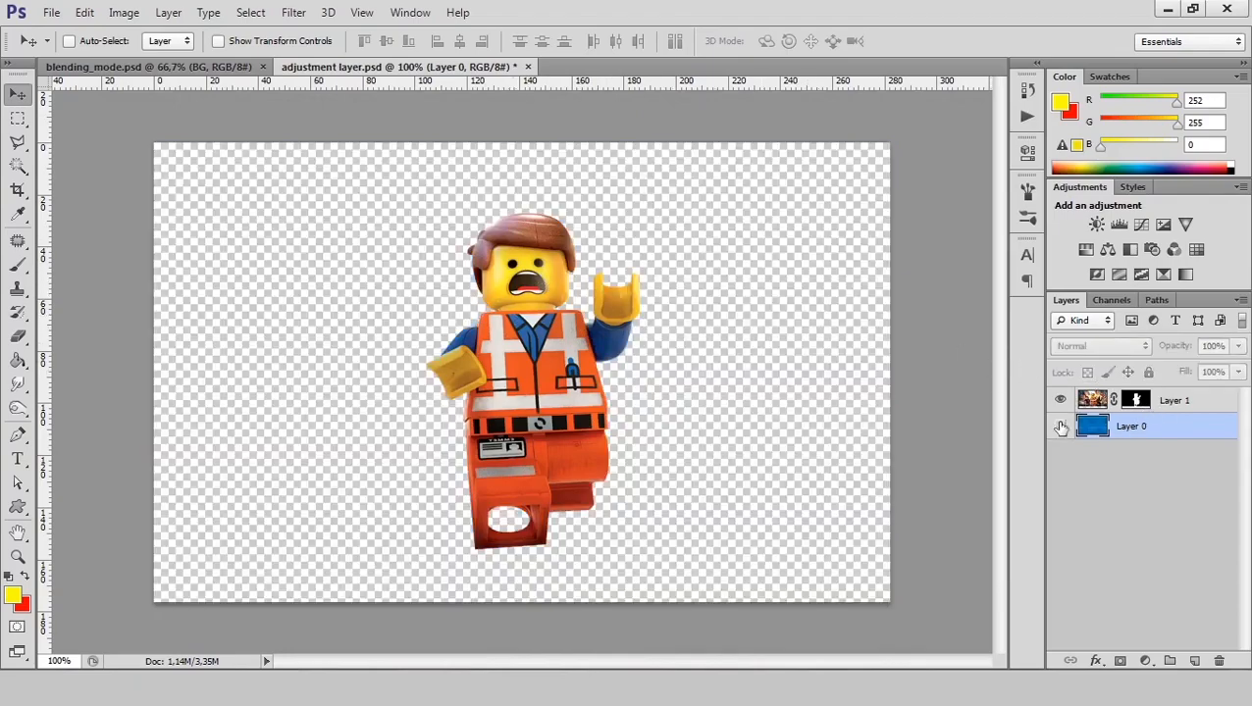
left_click(1060, 427)
left_click(1060, 400)
left_click(1061, 399)
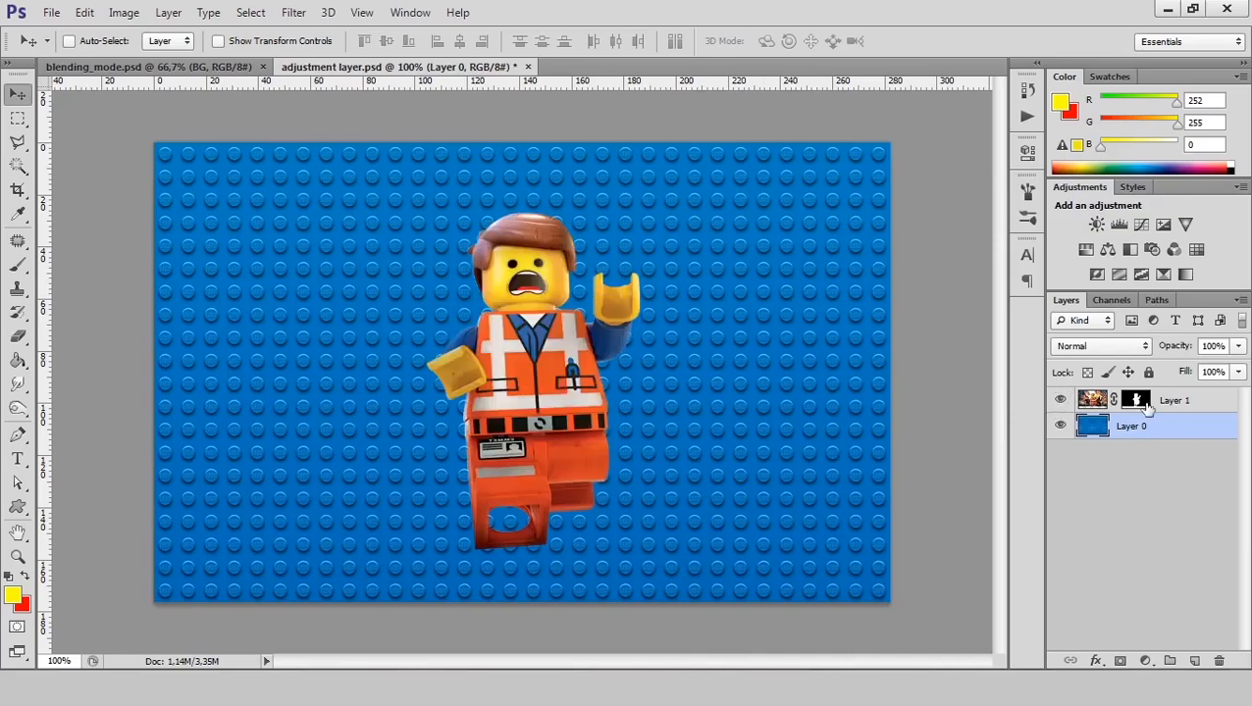
Step: Select Layer 1's mask and switch the canvas between the mask-only view and the normal image view
left_click(1137, 402)
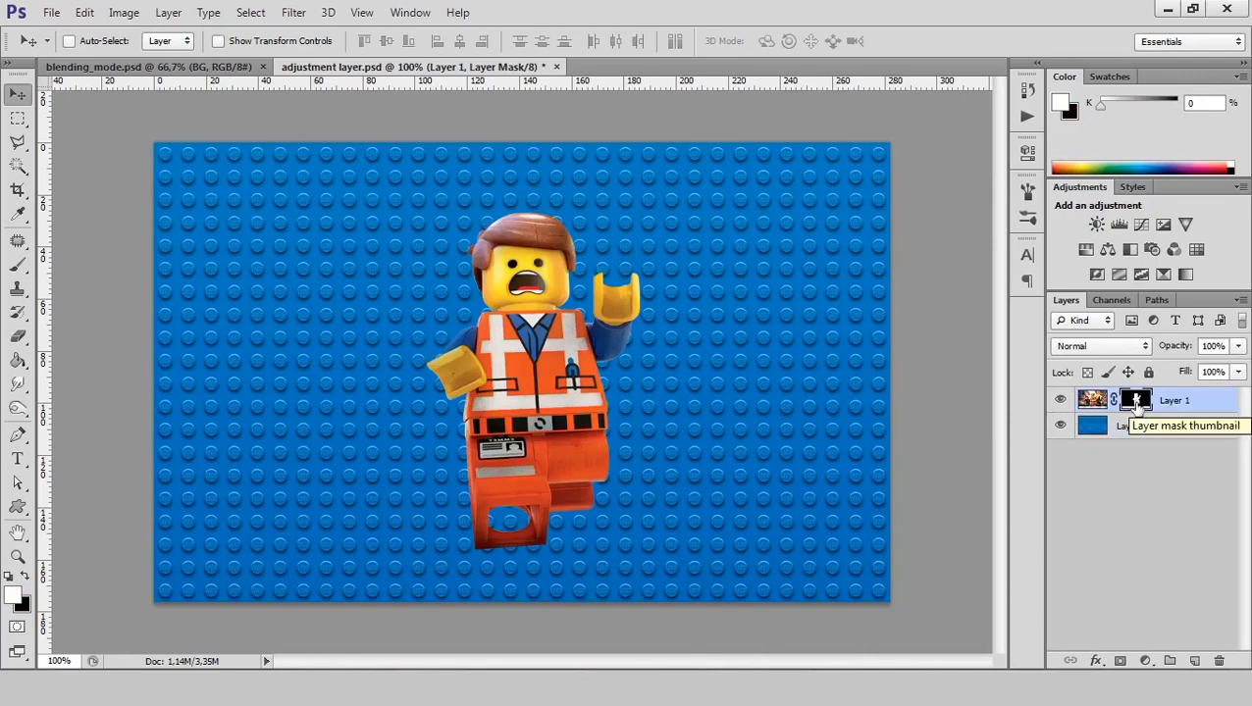
left_click(1137, 403, "alt")
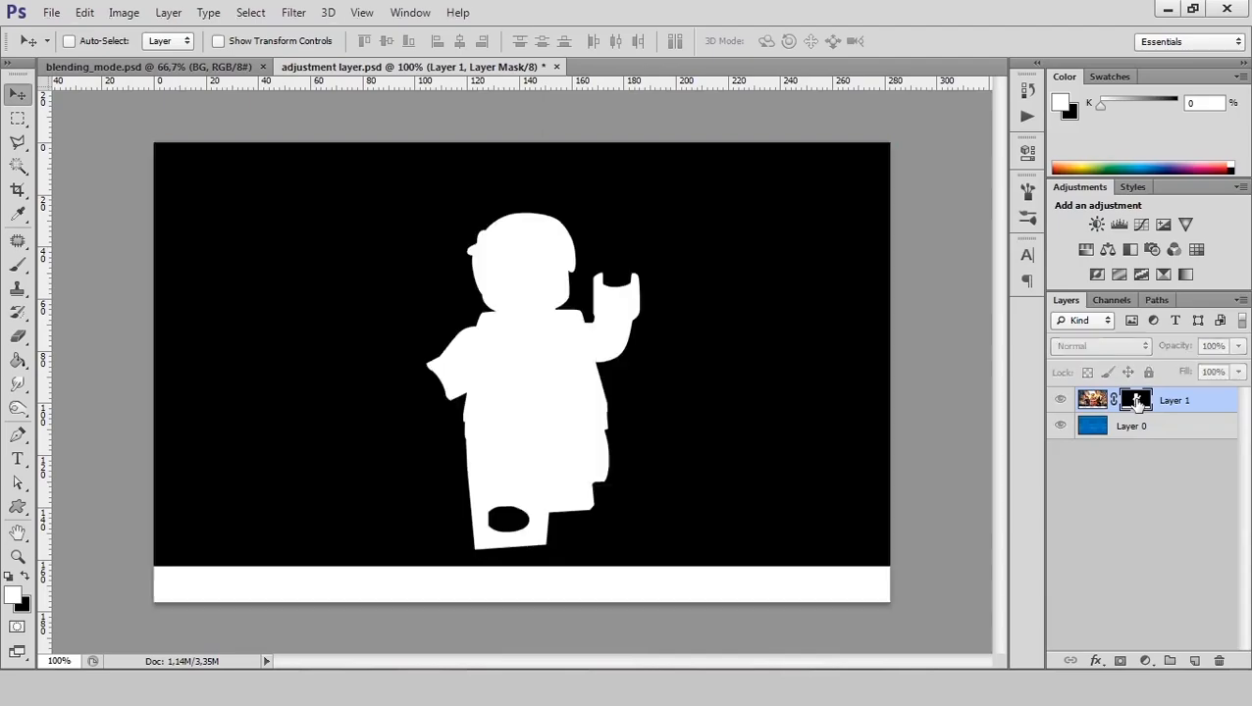
left_click(1137, 403, "alt")
left_click(1137, 403, "alt")
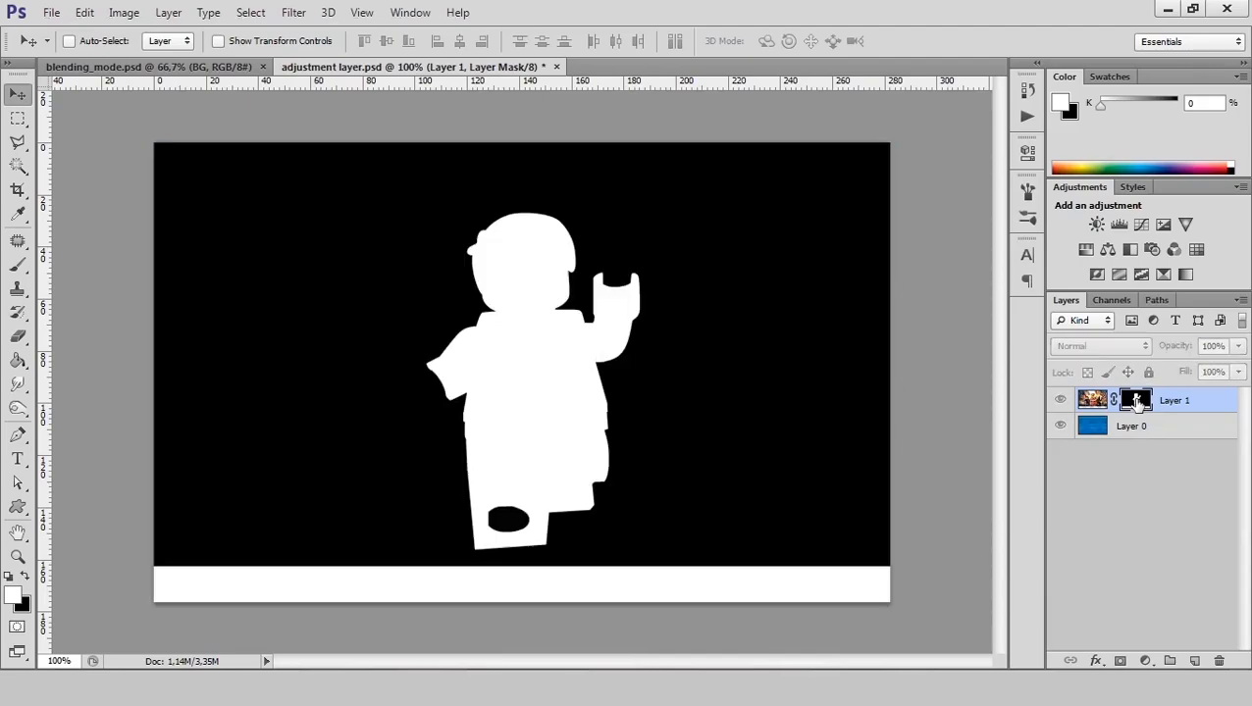
left_click(1136, 403, "alt")
left_click(1136, 402, "alt")
left_click(1135, 400, "alt")
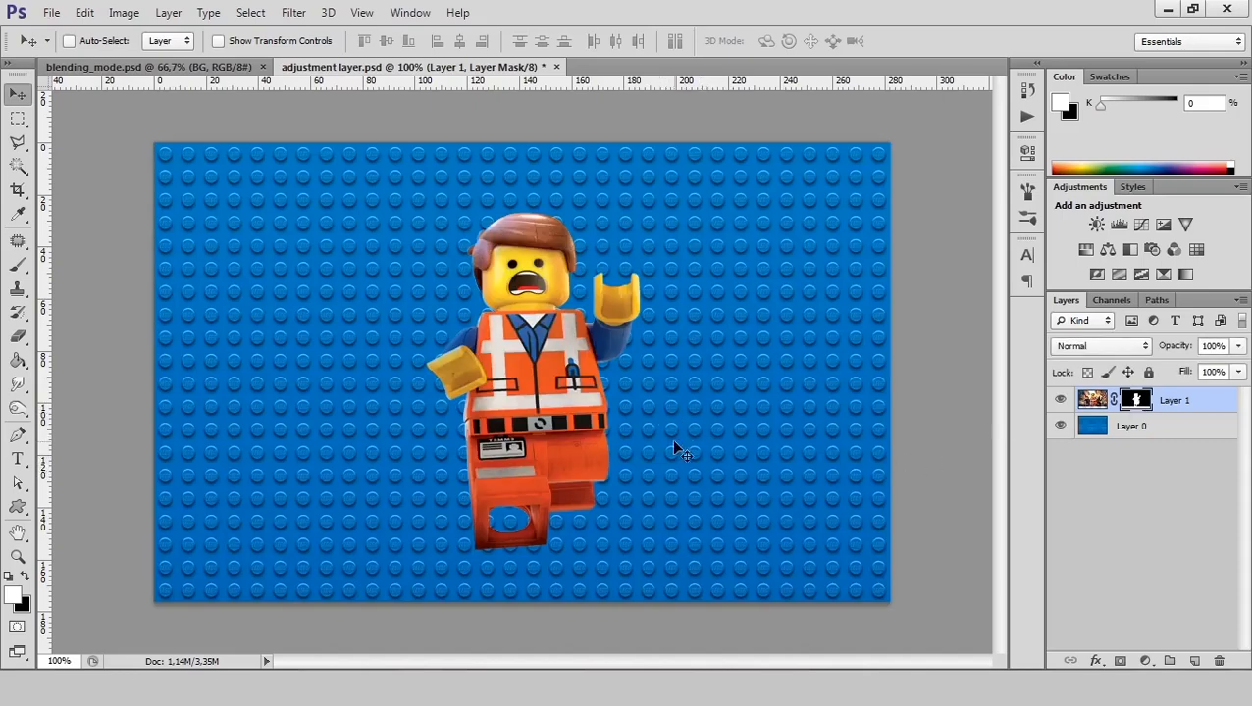
left_click(1135, 400, "alt")
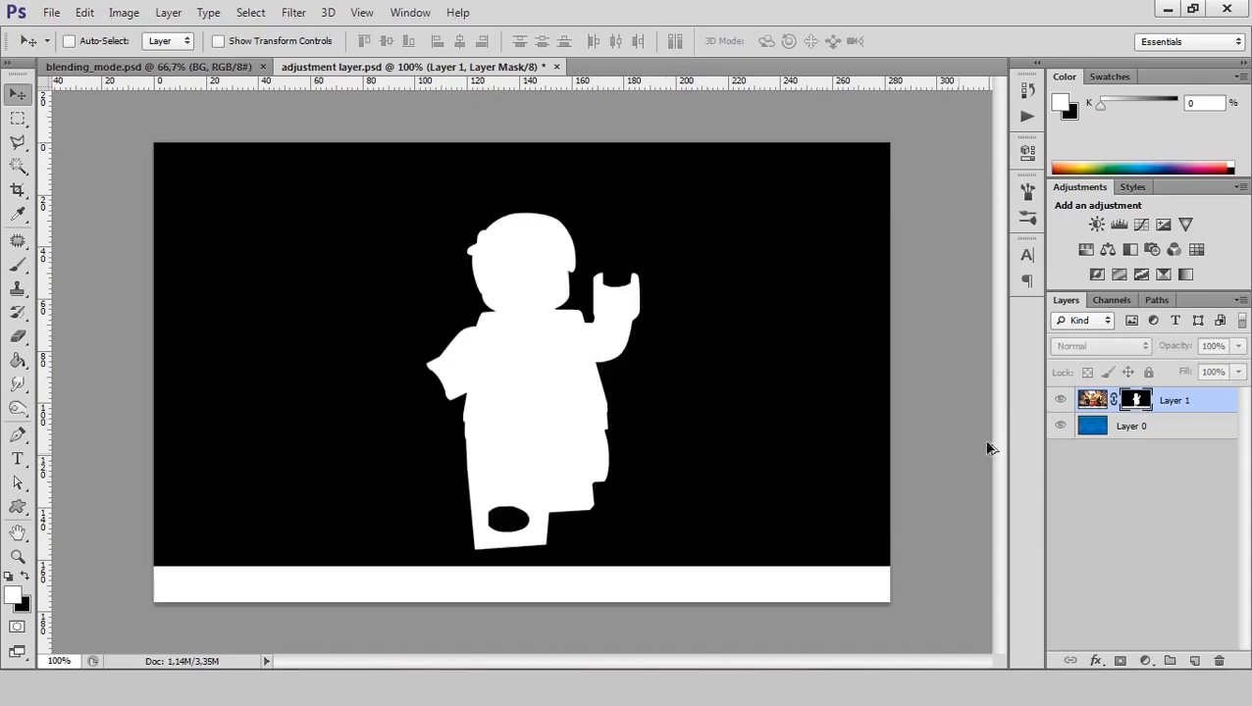
left_click(1135, 401, "alt")
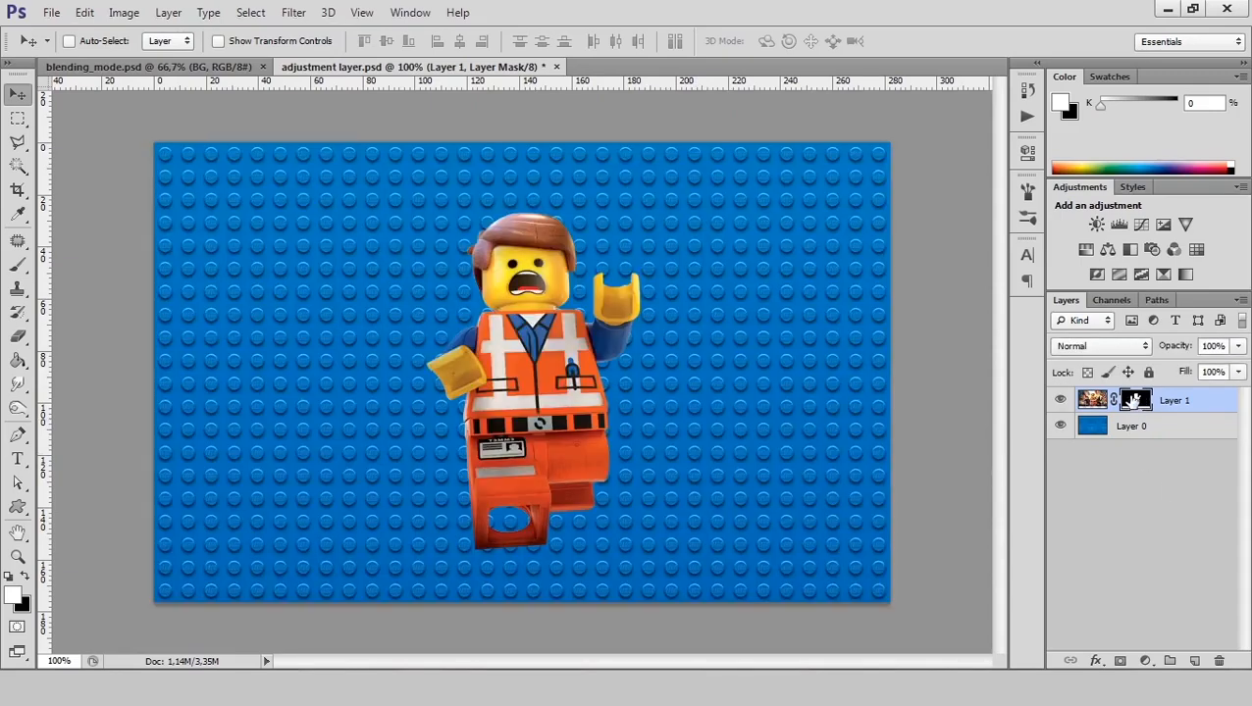
Step: Disable Layer 1's mask to inspect the full picture, and enable it again
right_click(1134, 400)
left_click(1111, 411)
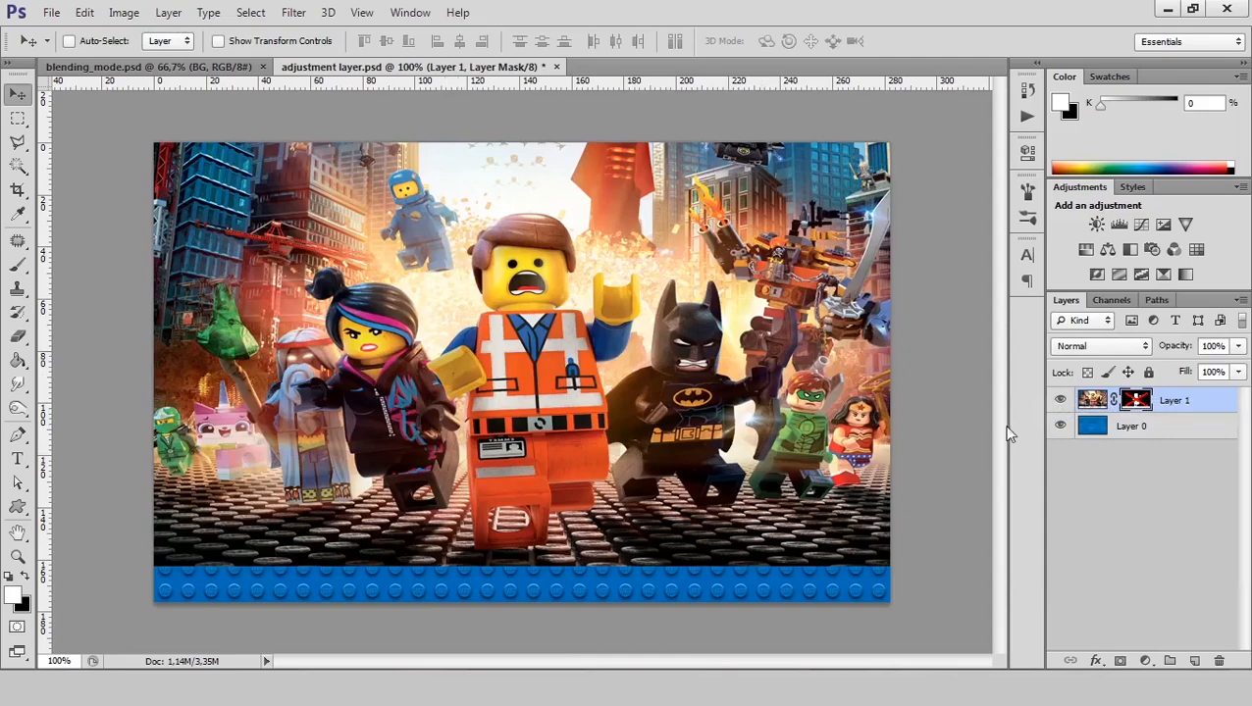
right_click(1134, 402)
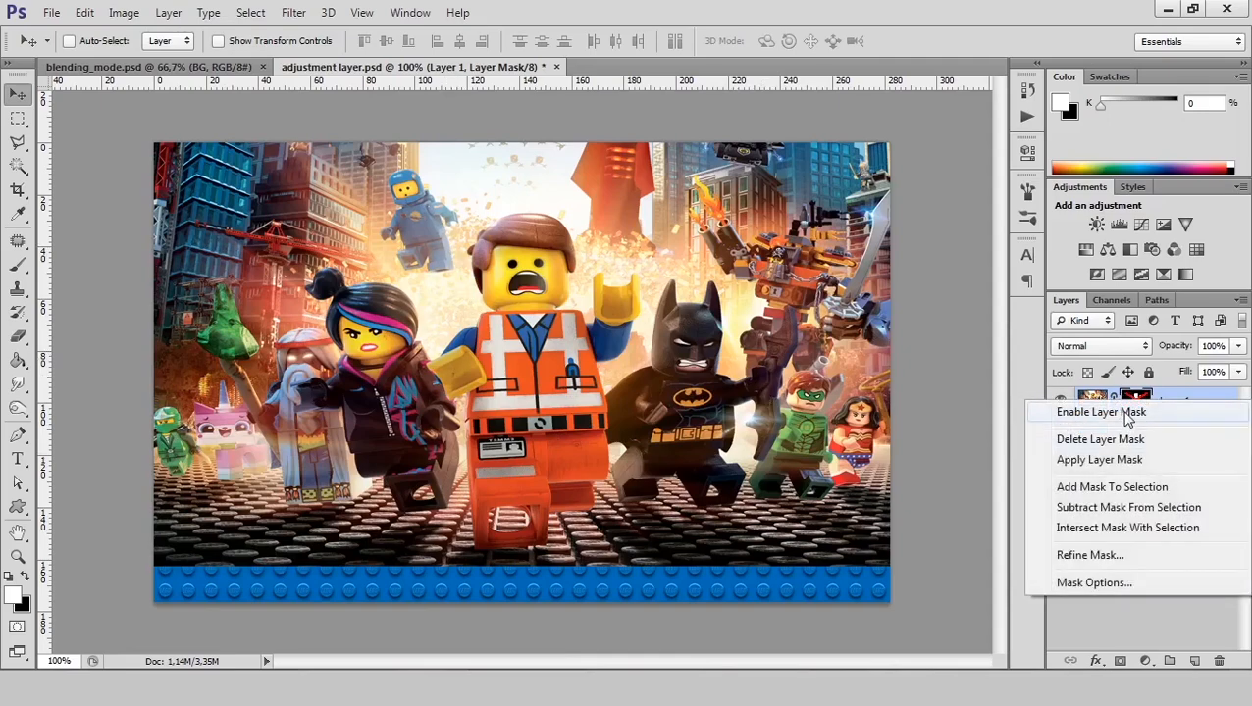
left_click(1123, 412)
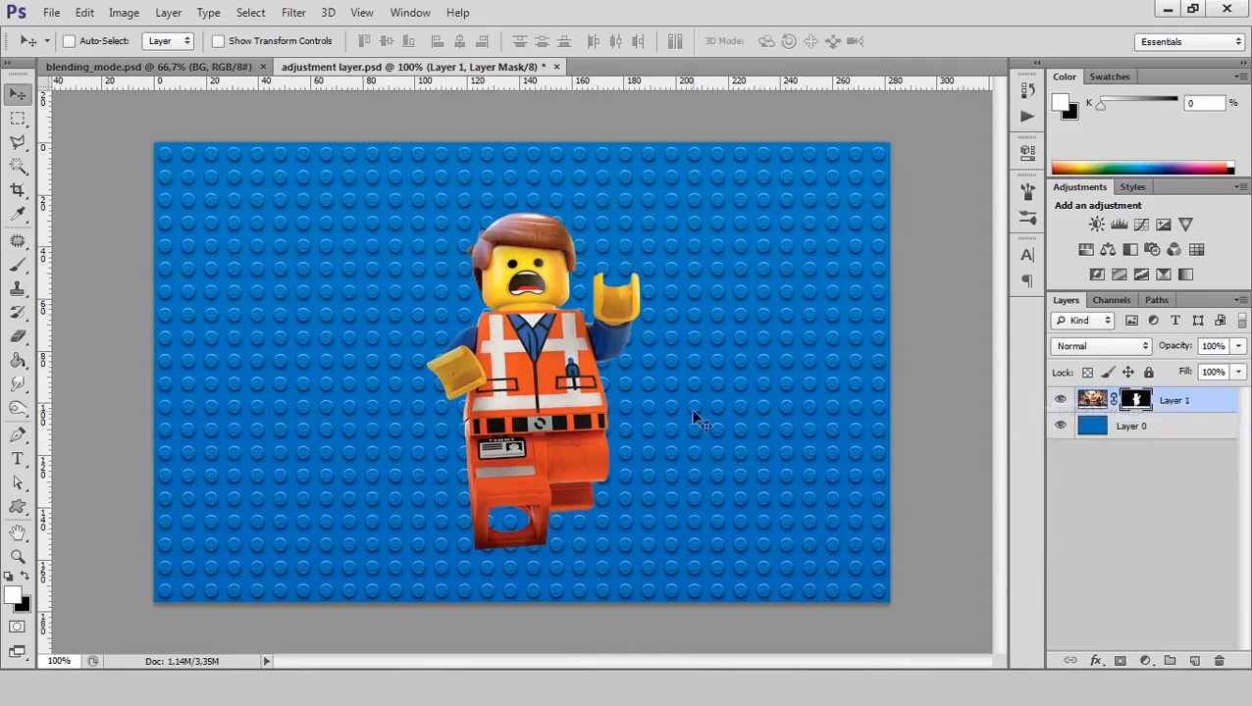
Step: View Layer 1's mask alone, return to the image content, and make the mask active again
left_click(1135, 401, "alt")
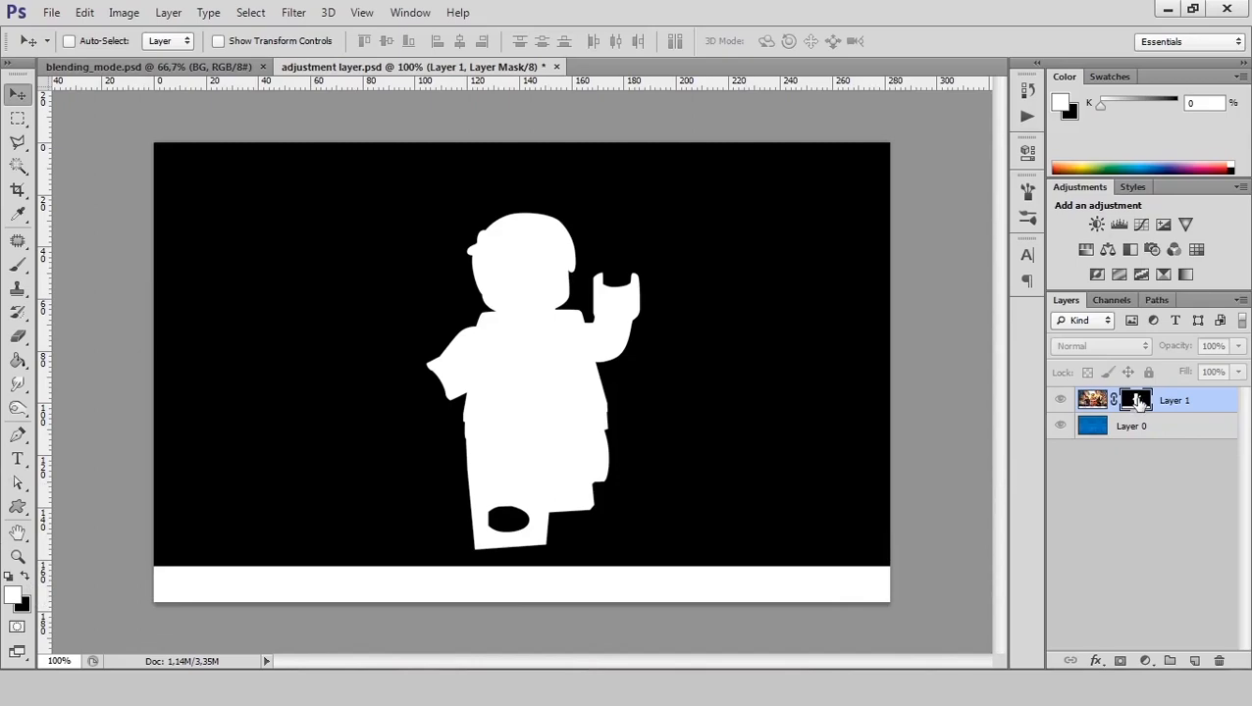
left_click(1092, 399)
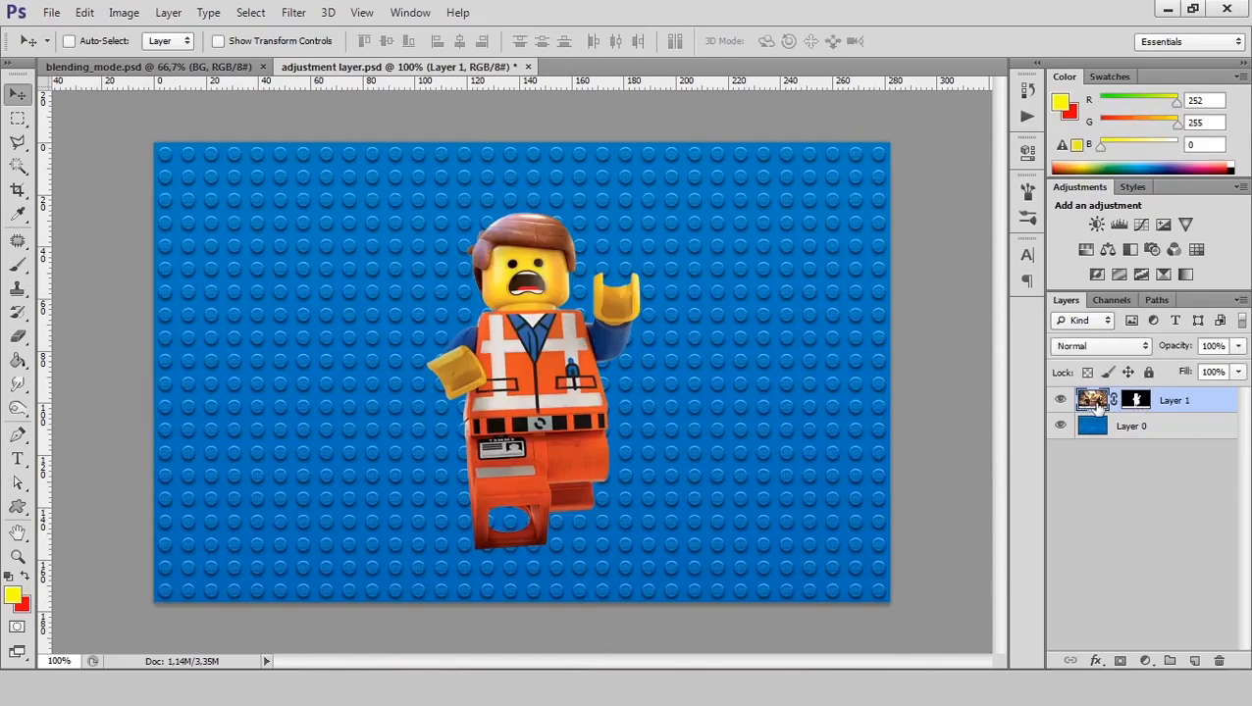
left_click(1136, 404)
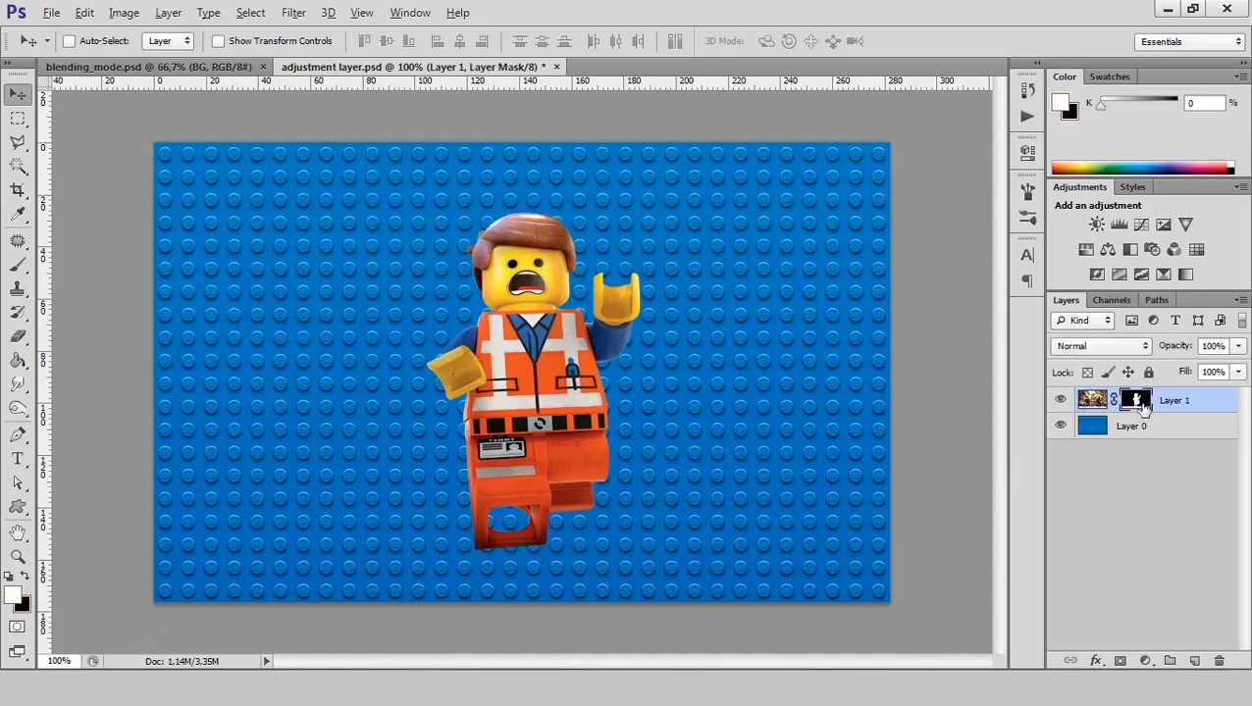
Step: In Layer 1's mask-only view, marquee the white strip along the bottom edge, fill it with black, and deselect
left_click(1139, 407, "alt")
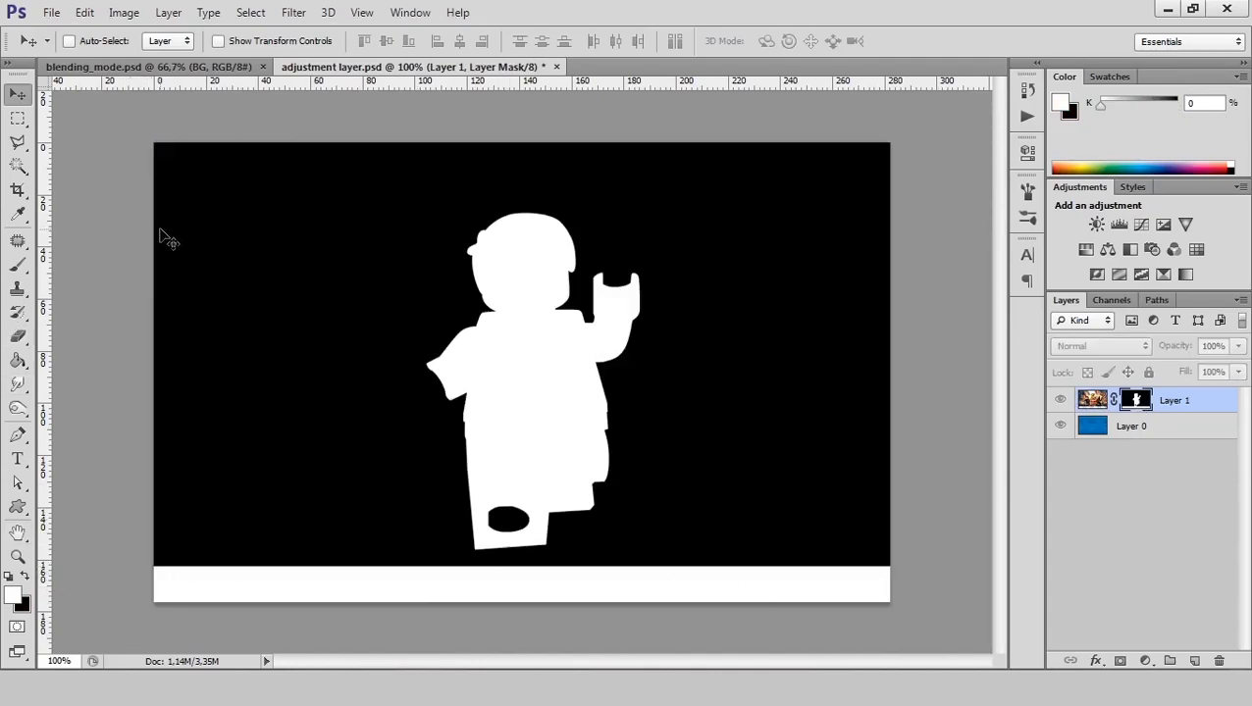
left_click(18, 118)
mouse_move(151, 622)
left_mouse_down()
mouse_move(853, 590)
mouse_move(926, 567)
left_mouse_up()
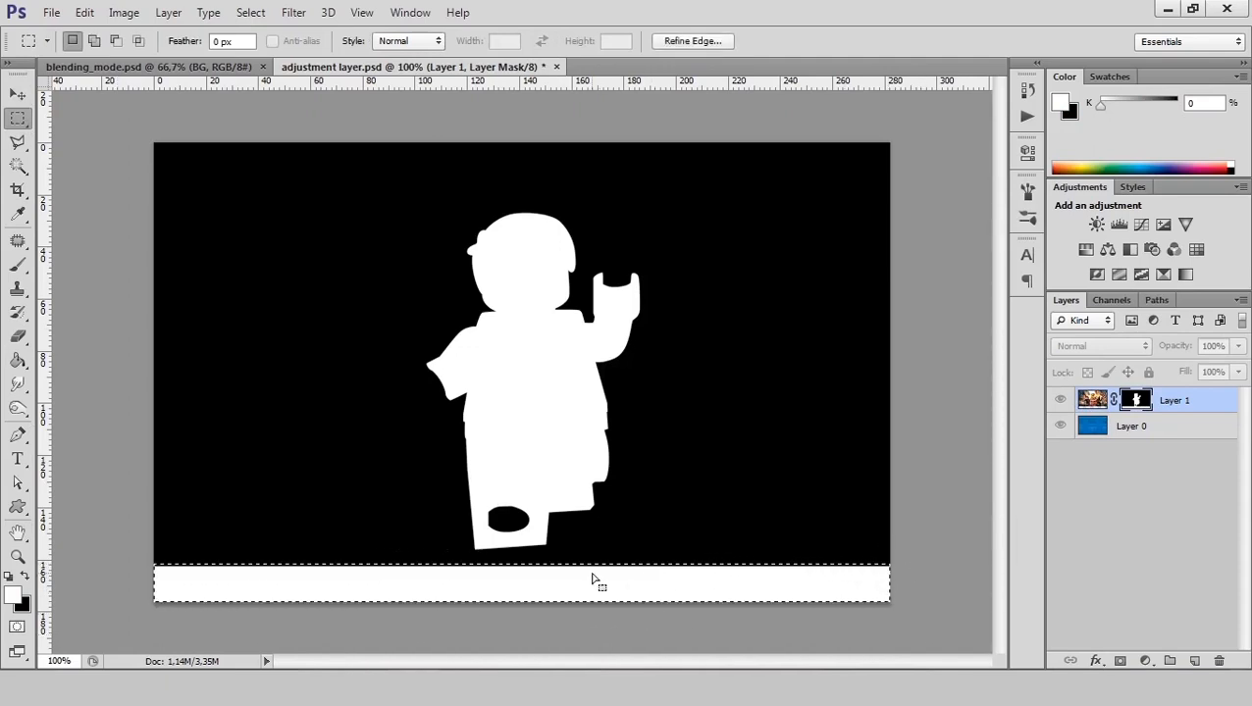
key("g")
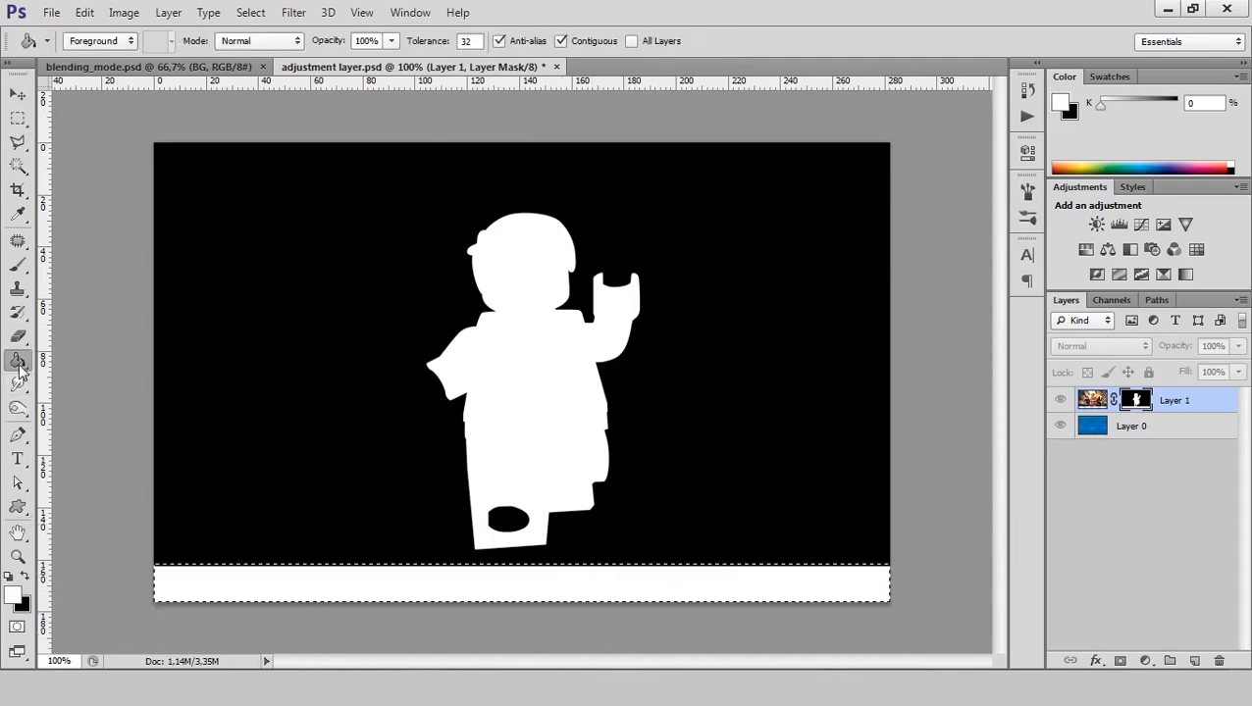
left_click(26, 579)
left_click(429, 597)
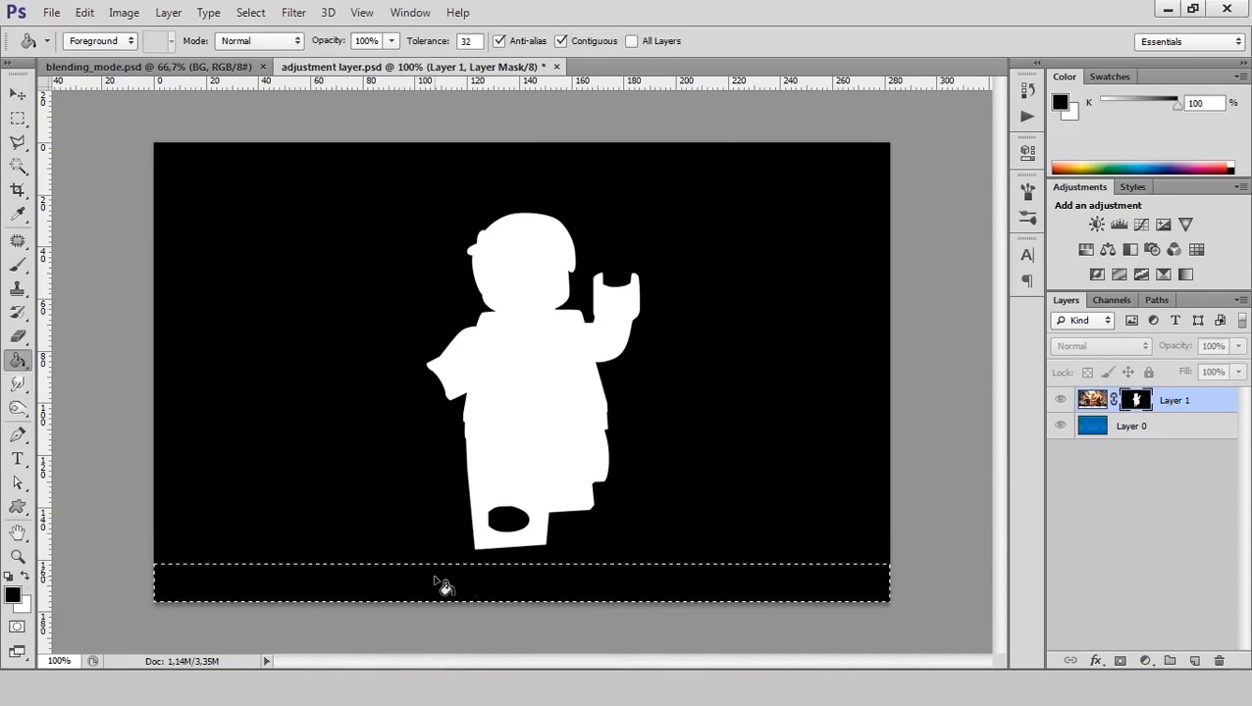
key("ctrl+d")
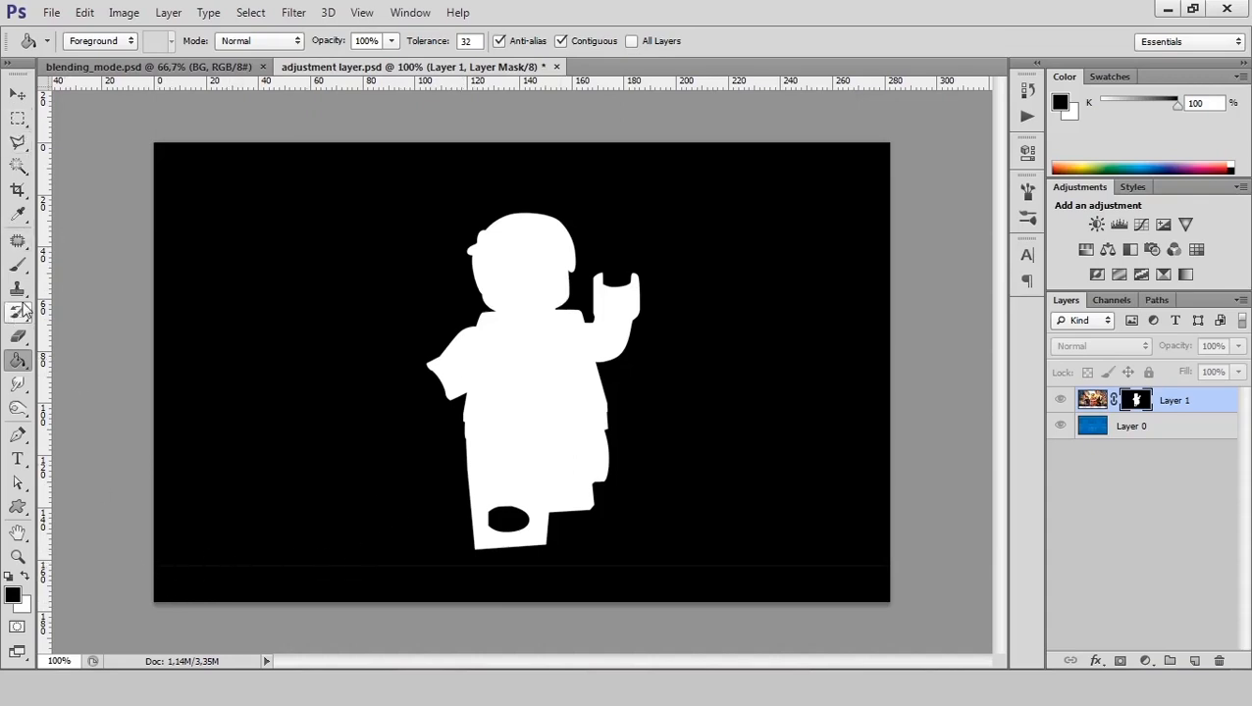
Step: Brush black over the thin line above the filled strip in the mask, and return to the normal image view
left_click(19, 265)
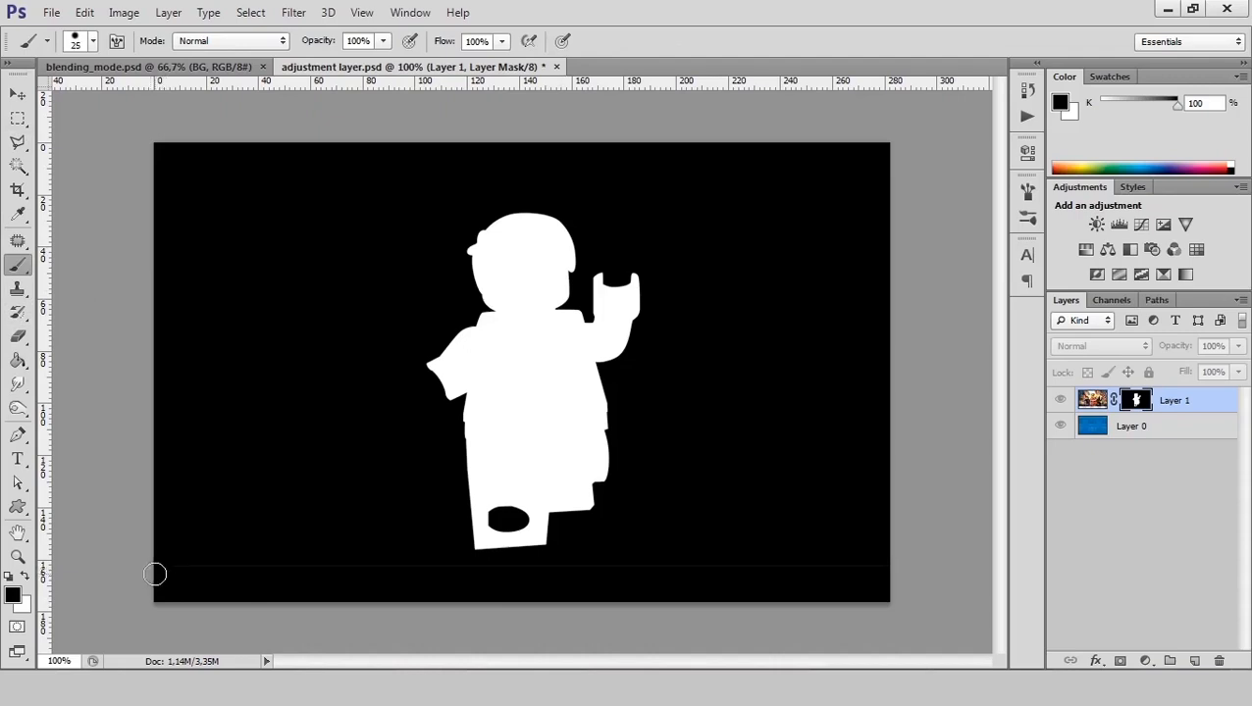
left_click_drag(156, 574, 1029, 578)
left_click(1135, 407, "alt")
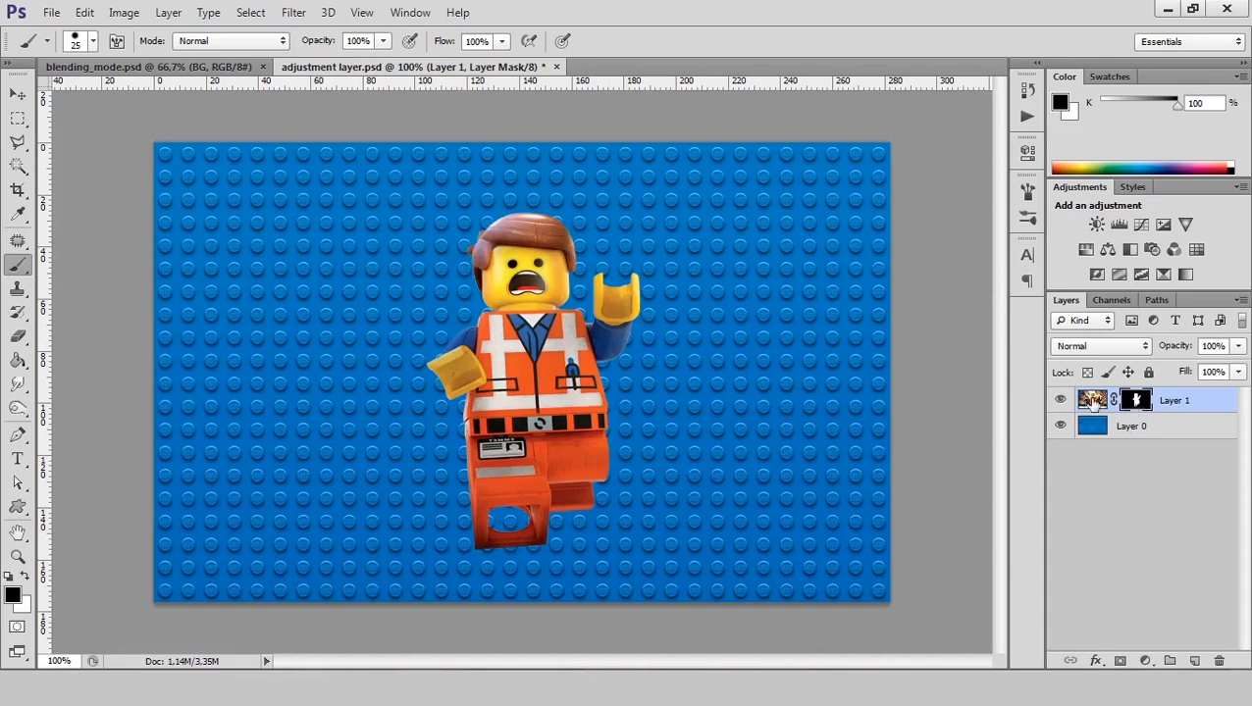
Step: Temporarily disable Layer 1's mask to compare the unmasked picture, and restore the masking
right_click(1136, 405)
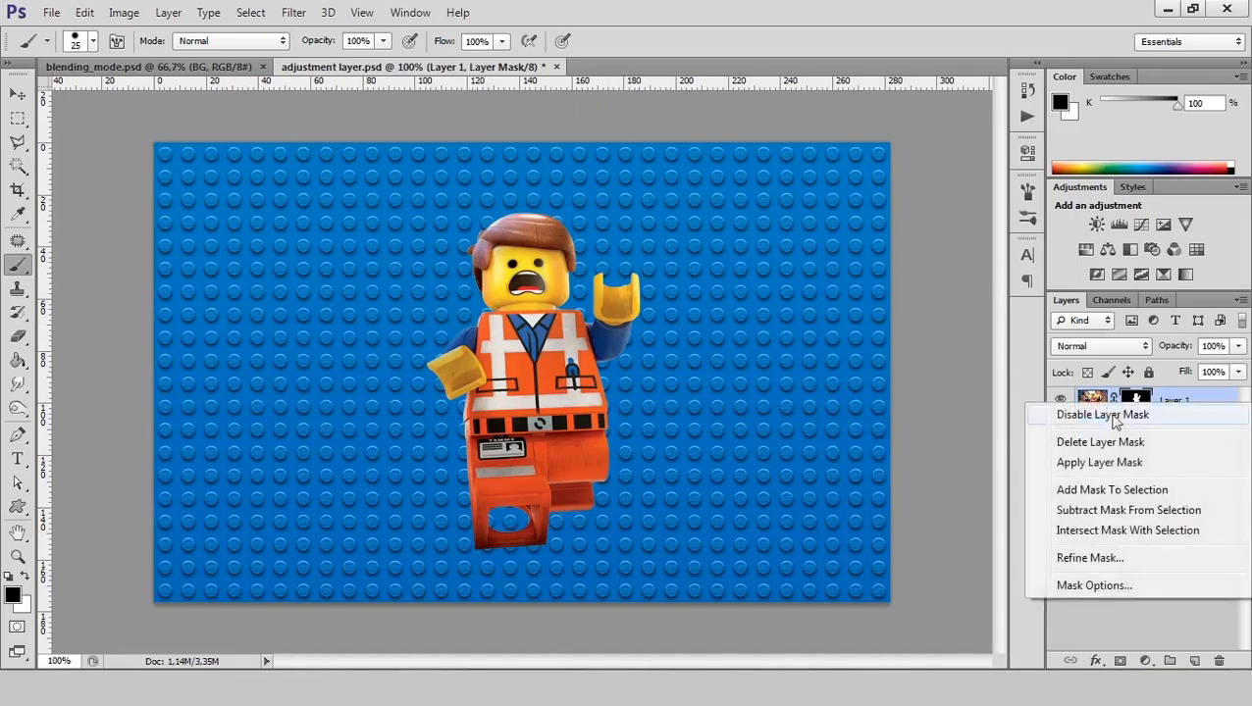
left_click(1097, 414)
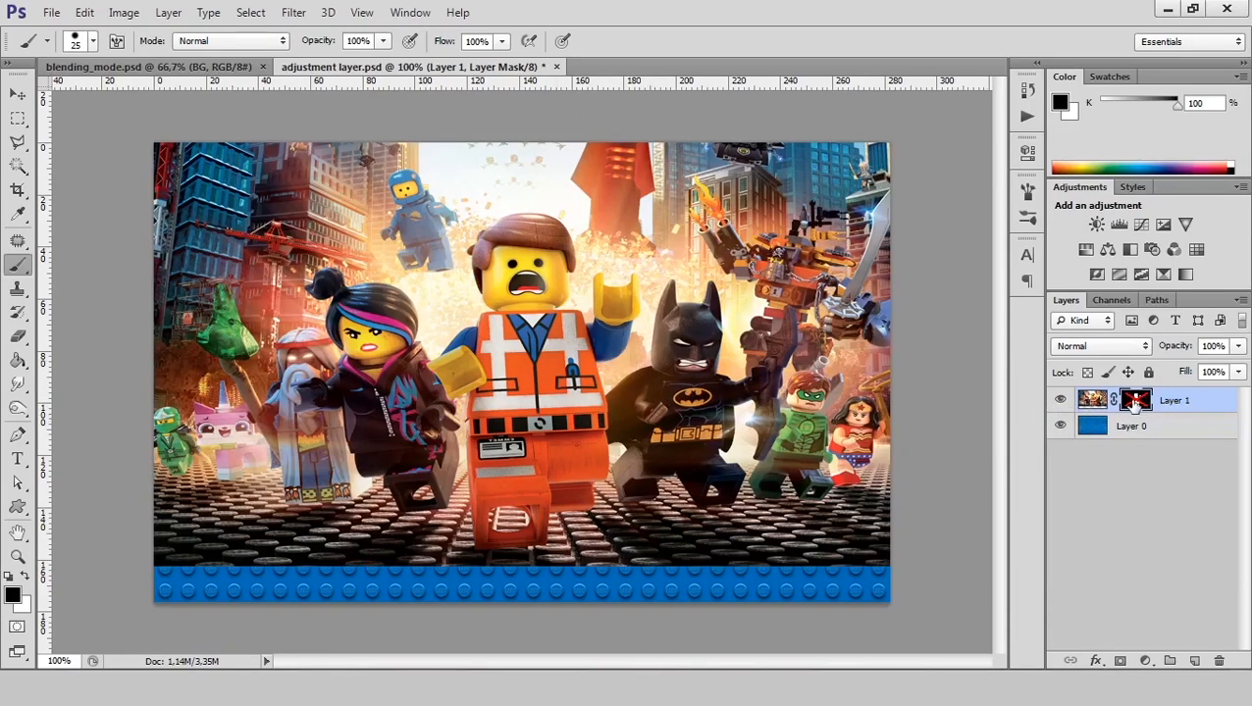
right_click(1136, 405)
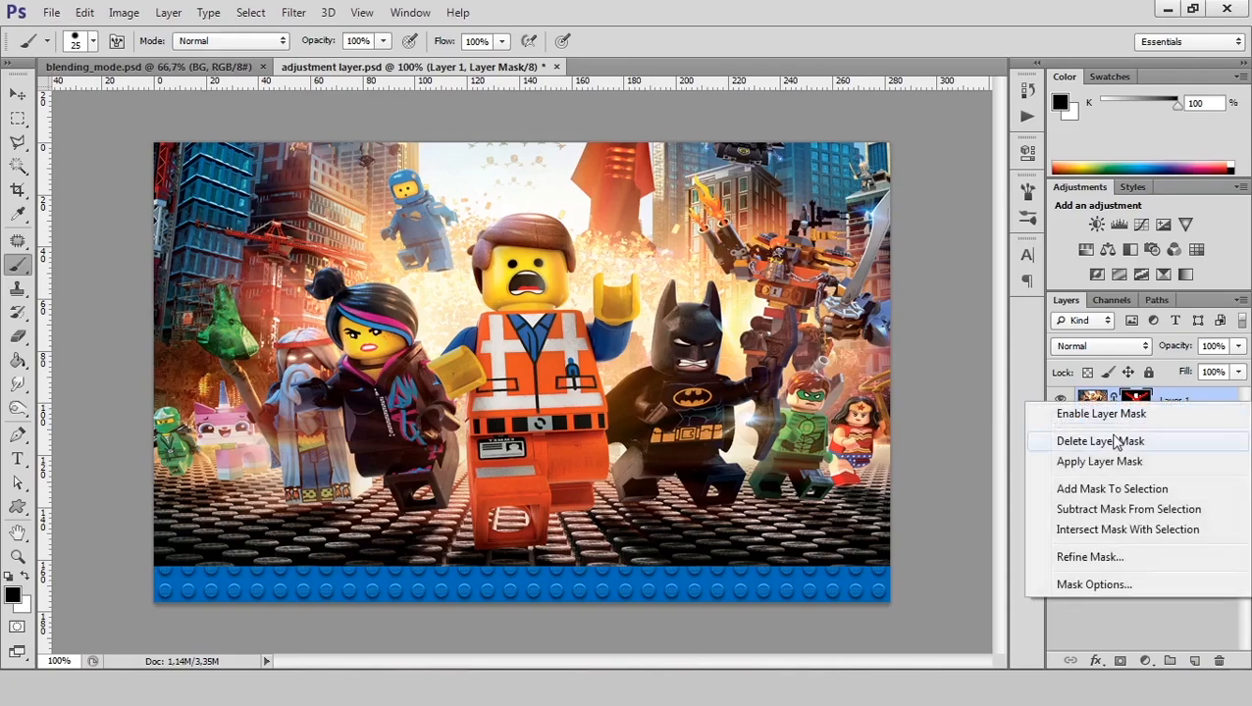
left_click(1101, 414)
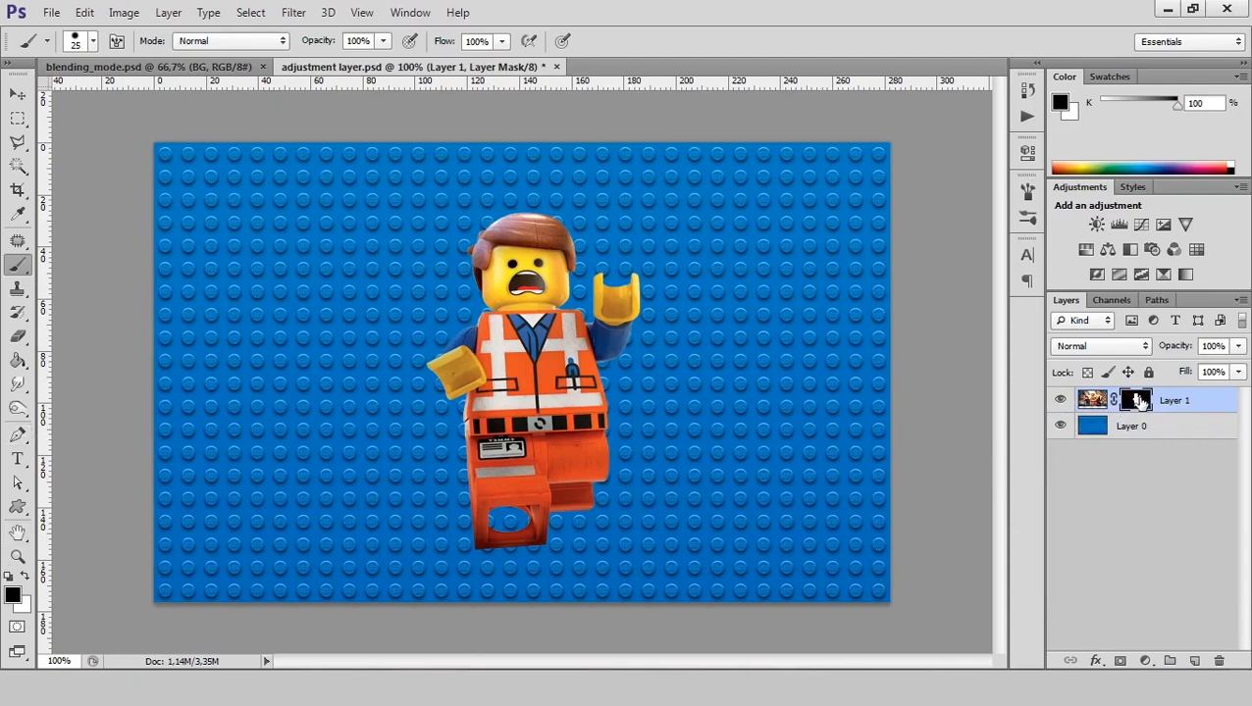
Step: Paint white on Layer 1's mask with the 25 px brush to reveal the Batman figure beside the orange-vested character
left_click(25, 576)
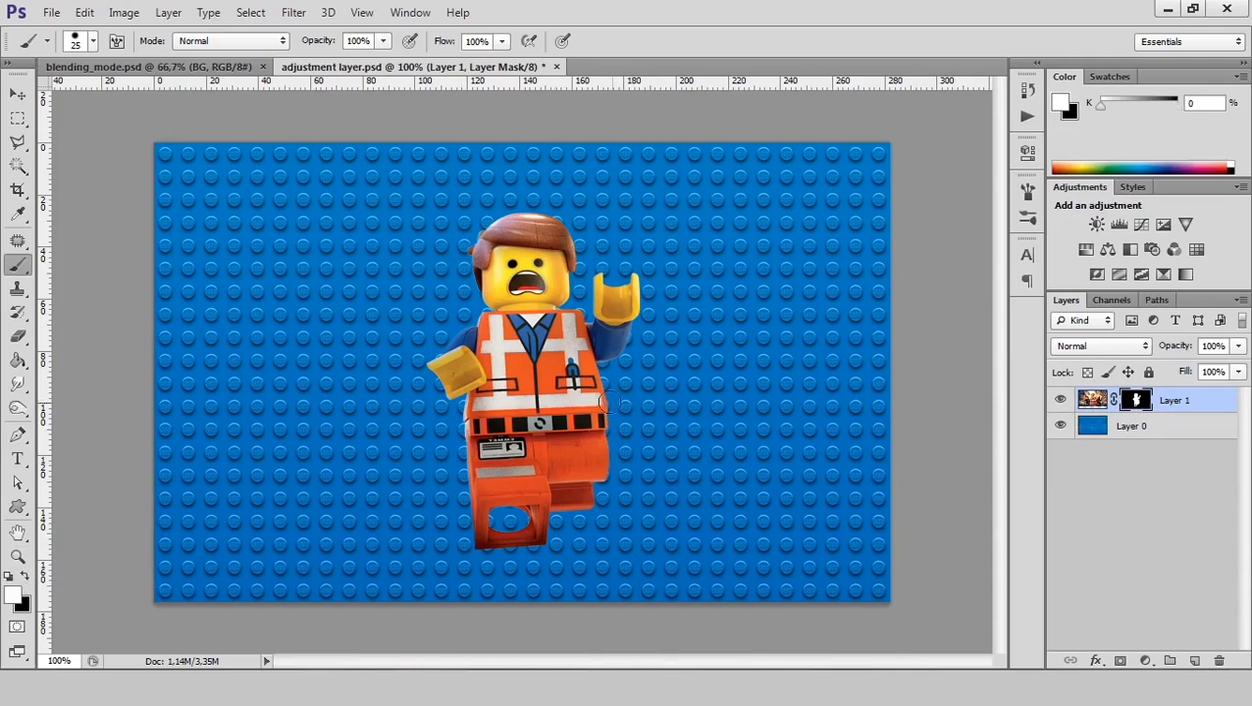
mouse_move(608, 403)
left_mouse_down()
mouse_move(647, 418)
mouse_move(660, 417)
mouse_move(647, 395)
mouse_move(675, 403)
mouse_move(614, 382)
mouse_move(661, 361)
mouse_move(623, 378)
mouse_move(656, 370)
mouse_move(667, 351)
mouse_move(679, 273)
mouse_move(718, 345)
mouse_move(726, 379)
mouse_move(689, 330)
mouse_move(717, 357)
mouse_move(718, 406)
mouse_move(748, 420)
mouse_move(700, 457)
mouse_move(785, 391)
mouse_move(762, 429)
mouse_move(665, 447)
mouse_move(633, 437)
mouse_move(640, 482)
mouse_move(789, 489)
mouse_move(716, 502)
mouse_move(741, 406)
mouse_move(725, 415)
mouse_move(787, 347)
mouse_move(795, 329)
mouse_move(778, 351)
mouse_move(782, 319)
left_mouse_up()
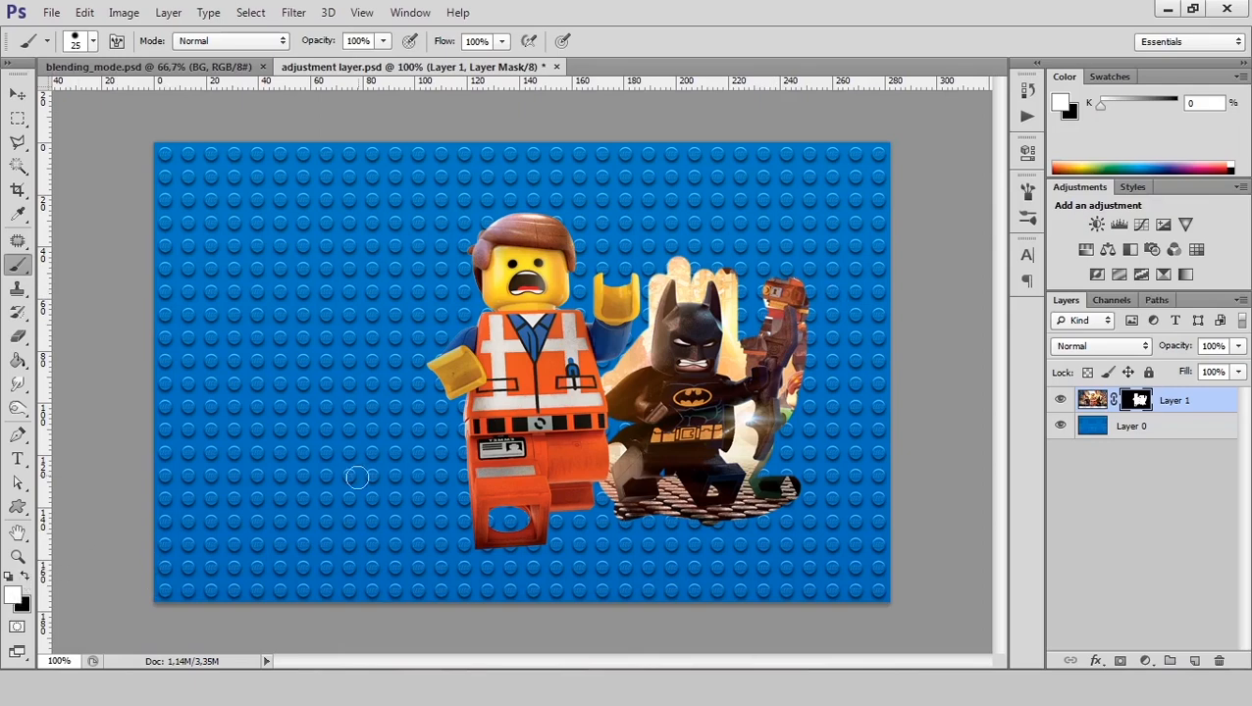
Step: Paint black on the mask around Batman's outer side and feet to hide the excess, and set the foreground back to white
key("x")
key("x")
key("x")
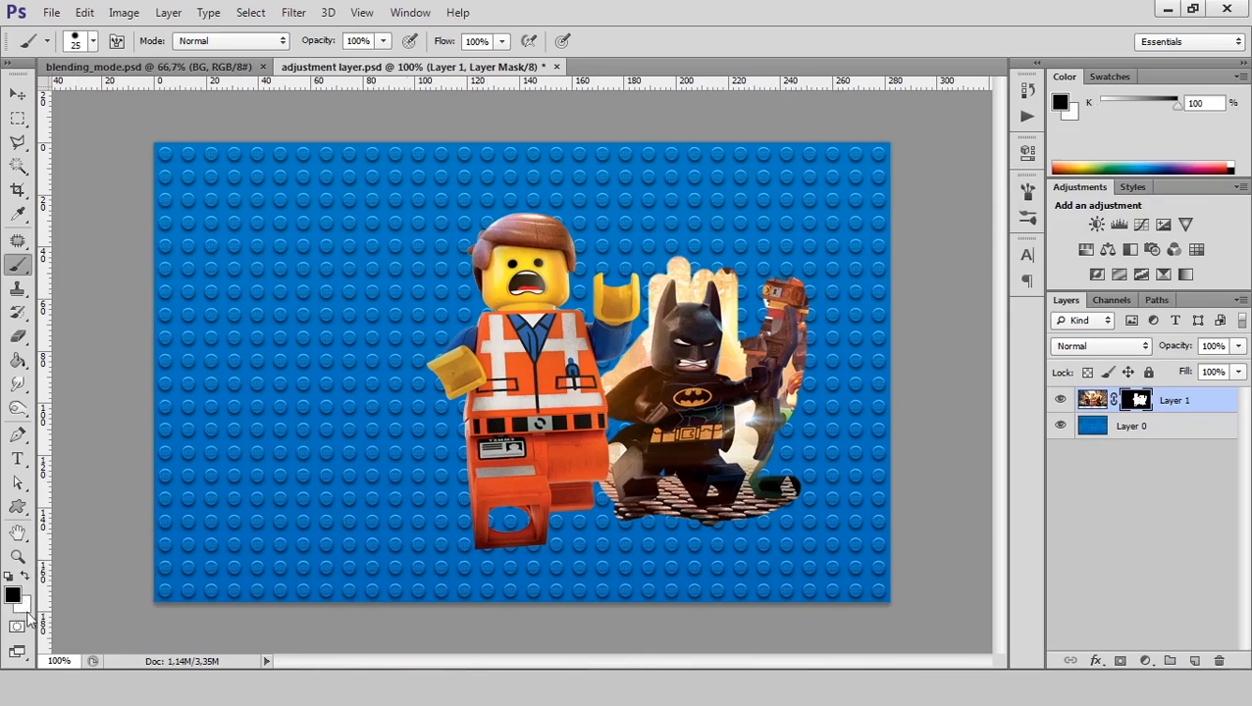
mouse_move(790, 272)
left_mouse_down()
mouse_move(798, 385)
mouse_move(770, 432)
mouse_move(745, 418)
mouse_move(789, 401)
mouse_move(800, 360)
left_mouse_up()
mouse_move(788, 447)
left_mouse_down()
mouse_move(783, 476)
mouse_move(767, 489)
mouse_move(761, 472)
mouse_move(740, 520)
mouse_move(781, 471)
mouse_move(817, 493)
mouse_move(793, 516)
mouse_move(701, 519)
mouse_move(659, 499)
mouse_move(678, 495)
mouse_move(671, 485)
mouse_move(662, 510)
mouse_move(609, 511)
mouse_move(646, 505)
mouse_move(601, 497)
mouse_move(676, 463)
mouse_move(690, 478)
mouse_move(650, 512)
left_mouse_up()
key("x")
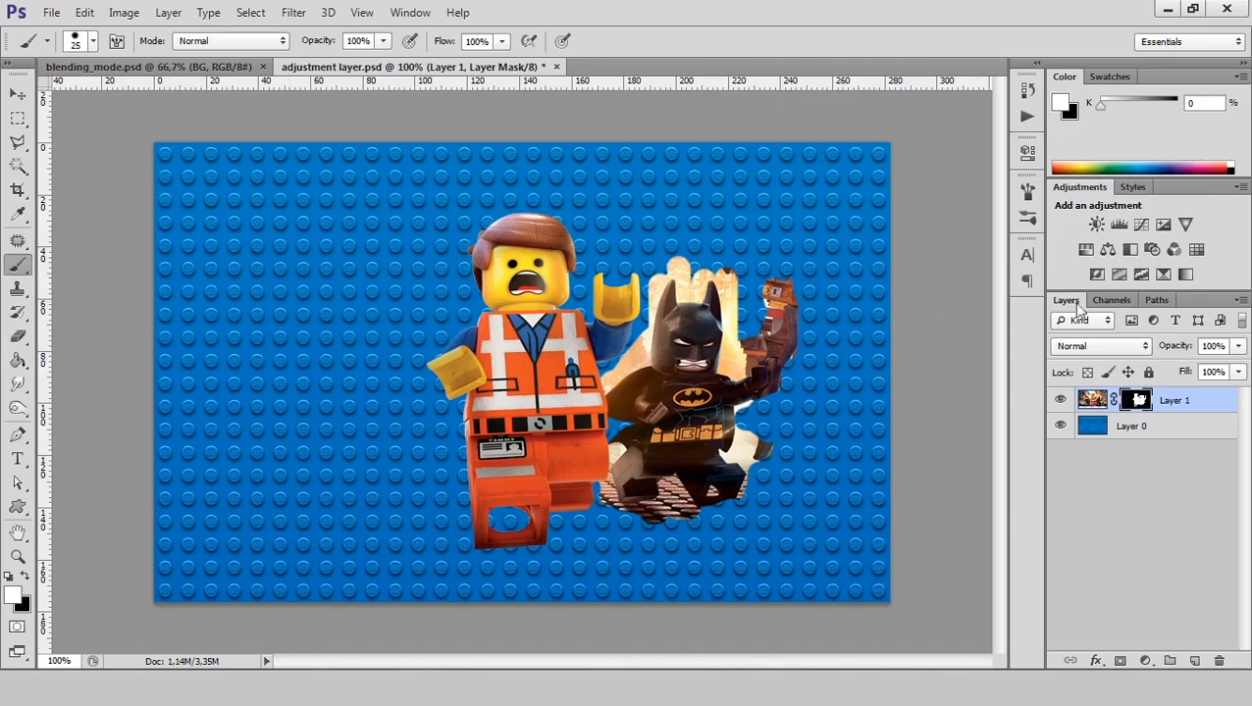
Step: Revert the document history to the last Enable Layer Mask state, discarding the brush strokes around Batman
left_click(1027, 90)
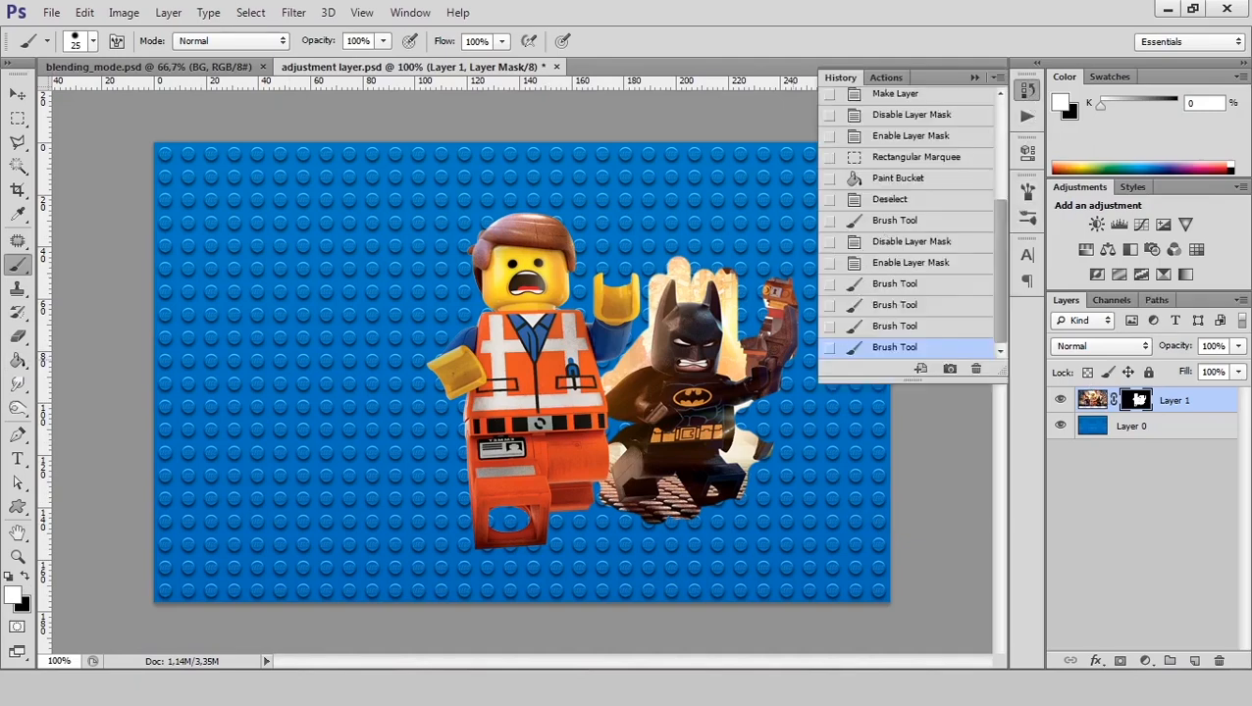
left_click(888, 266)
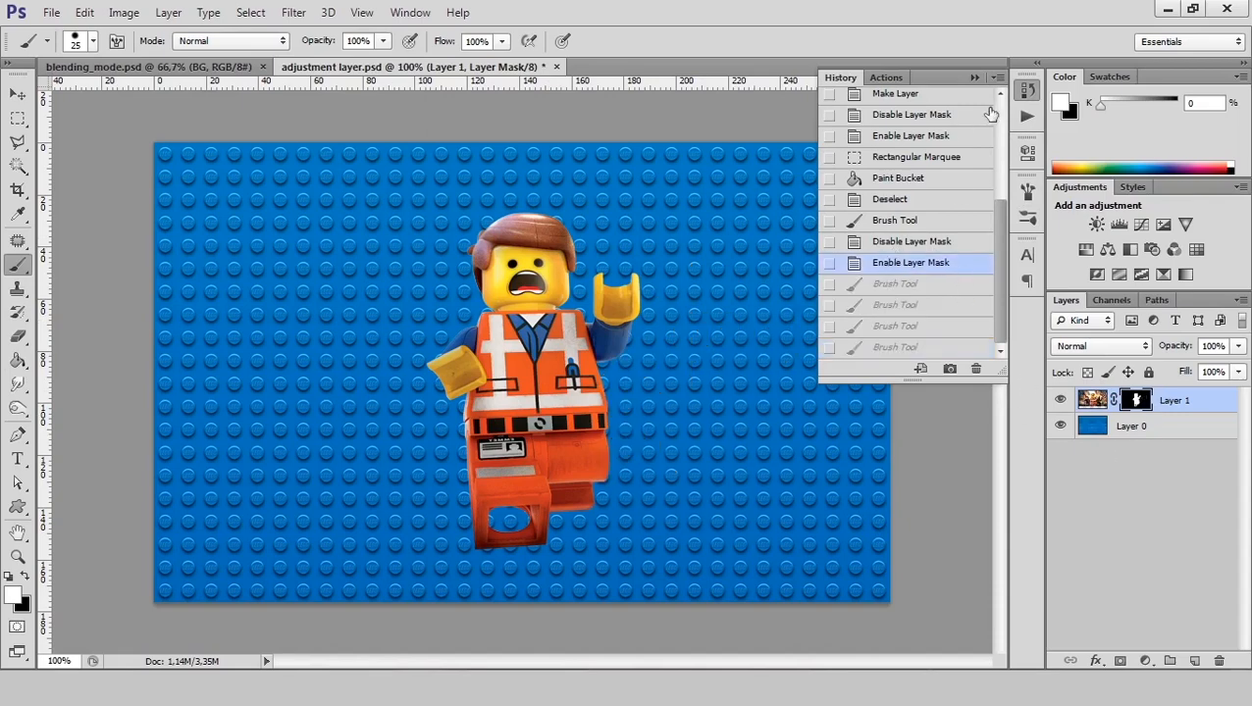
left_click(1027, 90)
Step: Apply Layer 1's mask permanently, and inspect the cut-out character by shifting it slightly right and briefly hiding Layer 0
right_click(1144, 405)
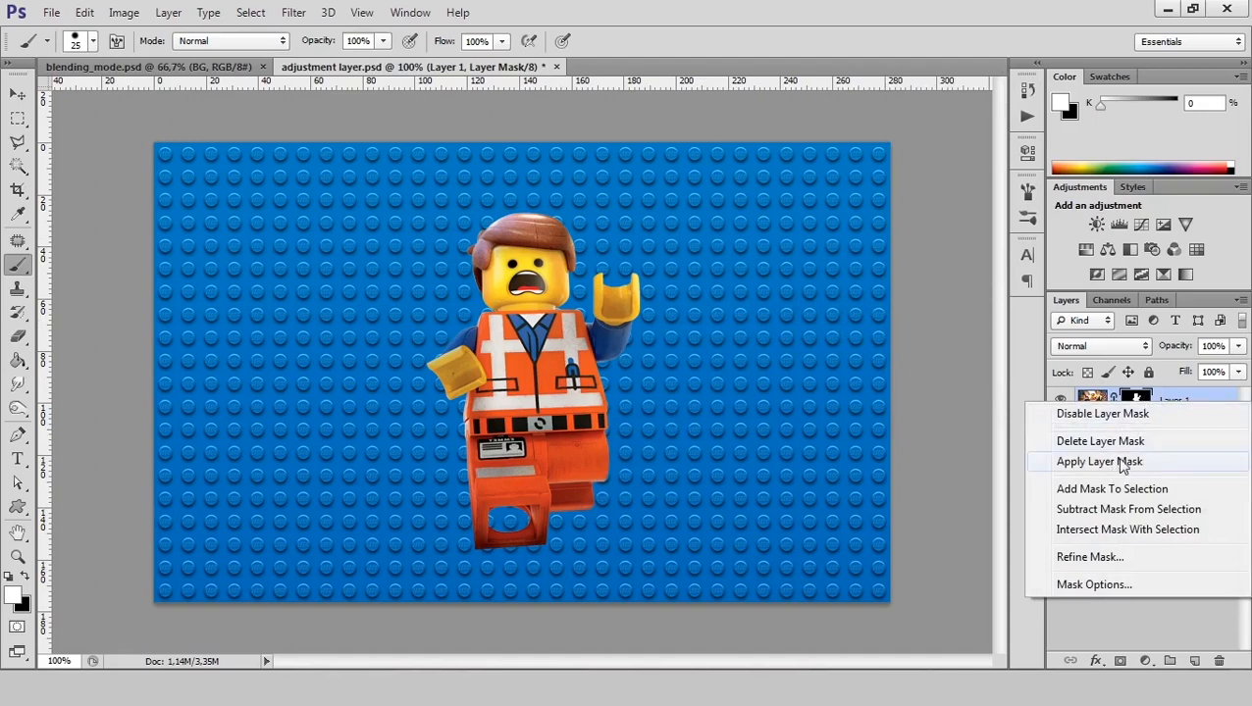
left_click(1104, 462)
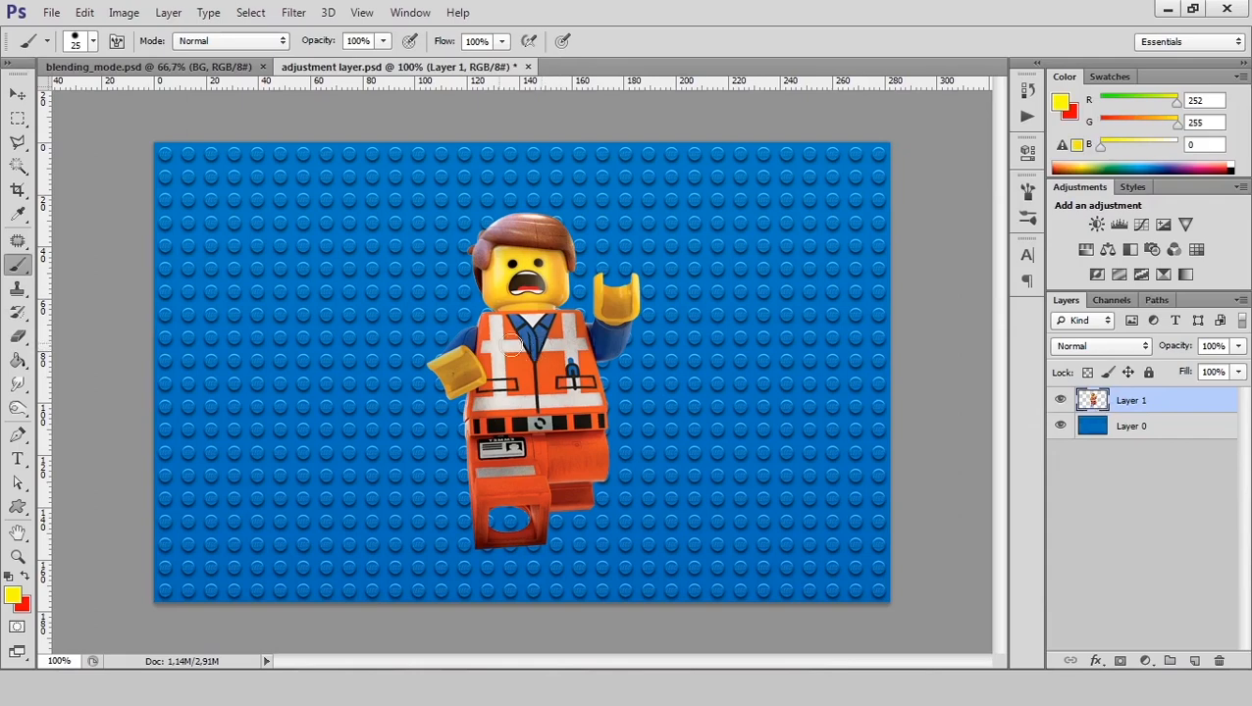
key("v")
mouse_move(564, 412)
left_mouse_down()
mouse_move(588, 397)
mouse_move(555, 438)
mouse_move(569, 392)
mouse_move(580, 413)
left_mouse_up()
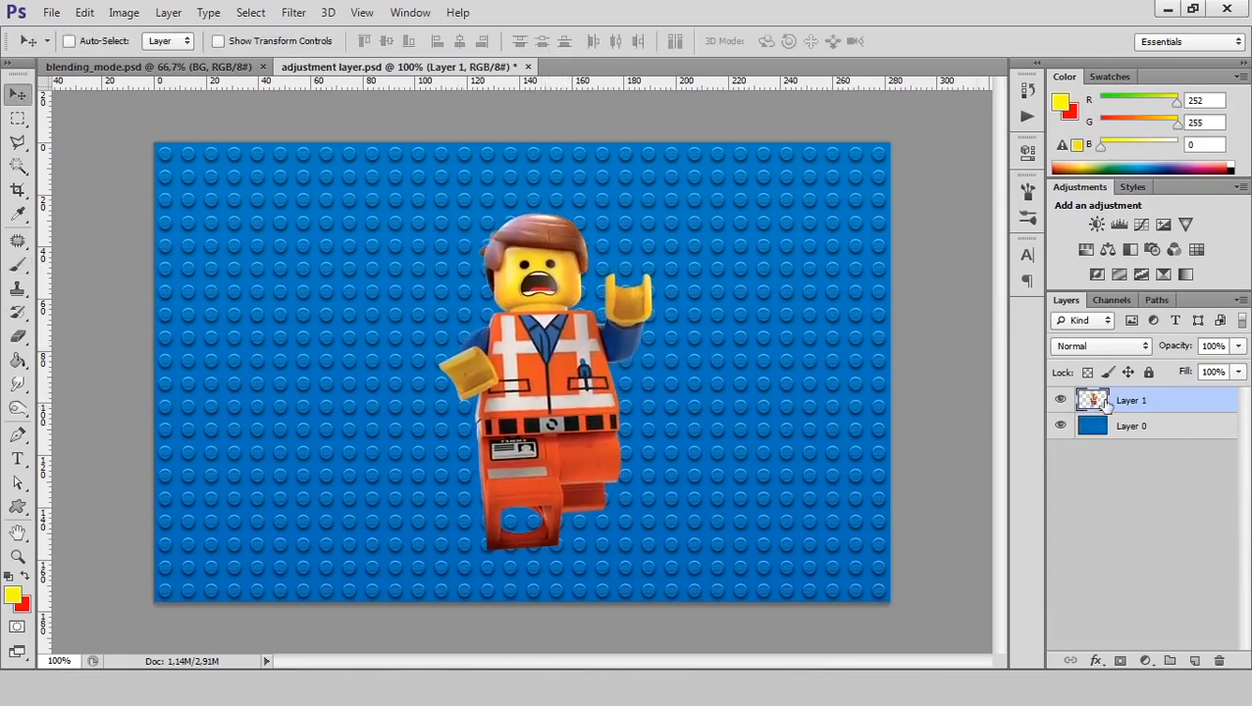
left_click(1060, 426)
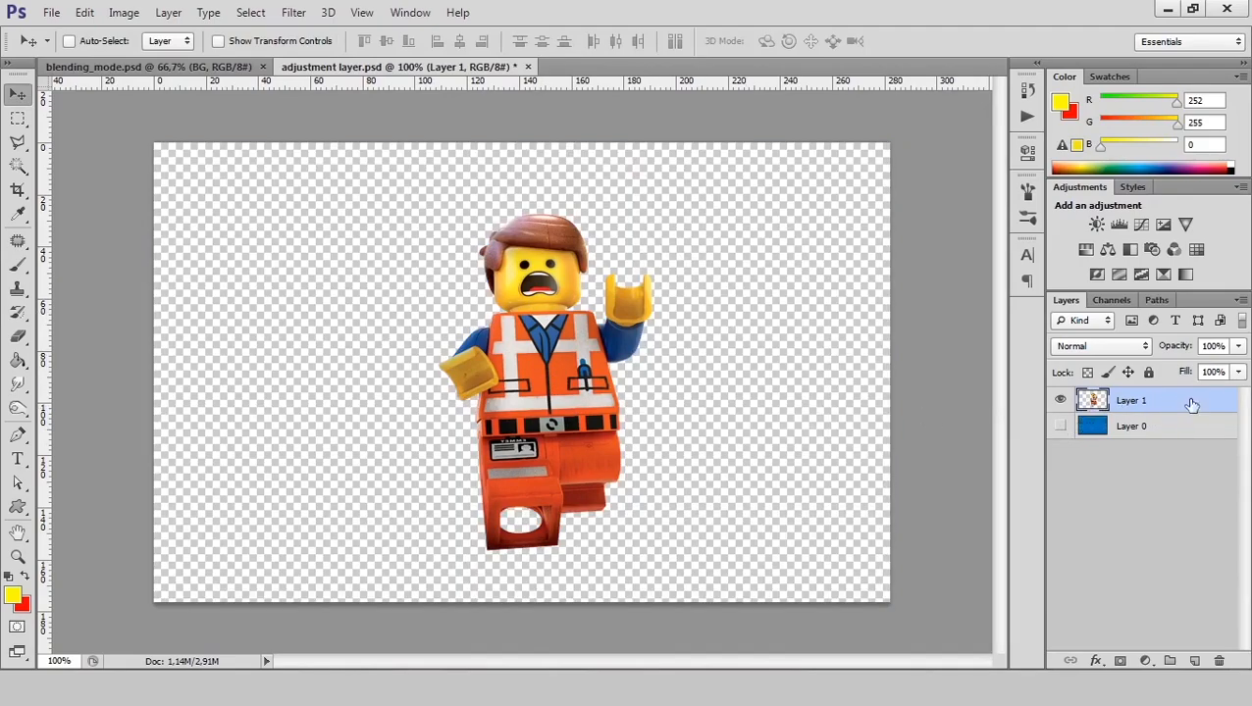
left_click(1060, 426)
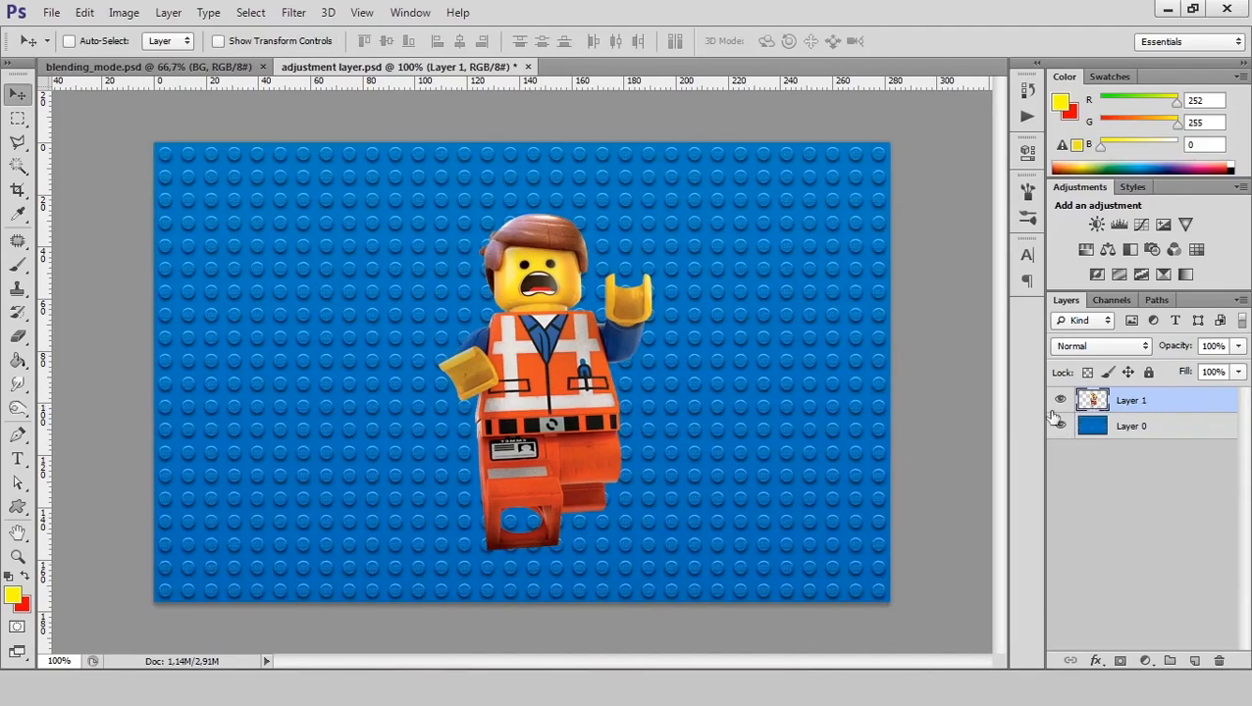
Step: Undo the character move and the applied mask on Layer 1, and reselect its editable layer mask
key("shift+Left")
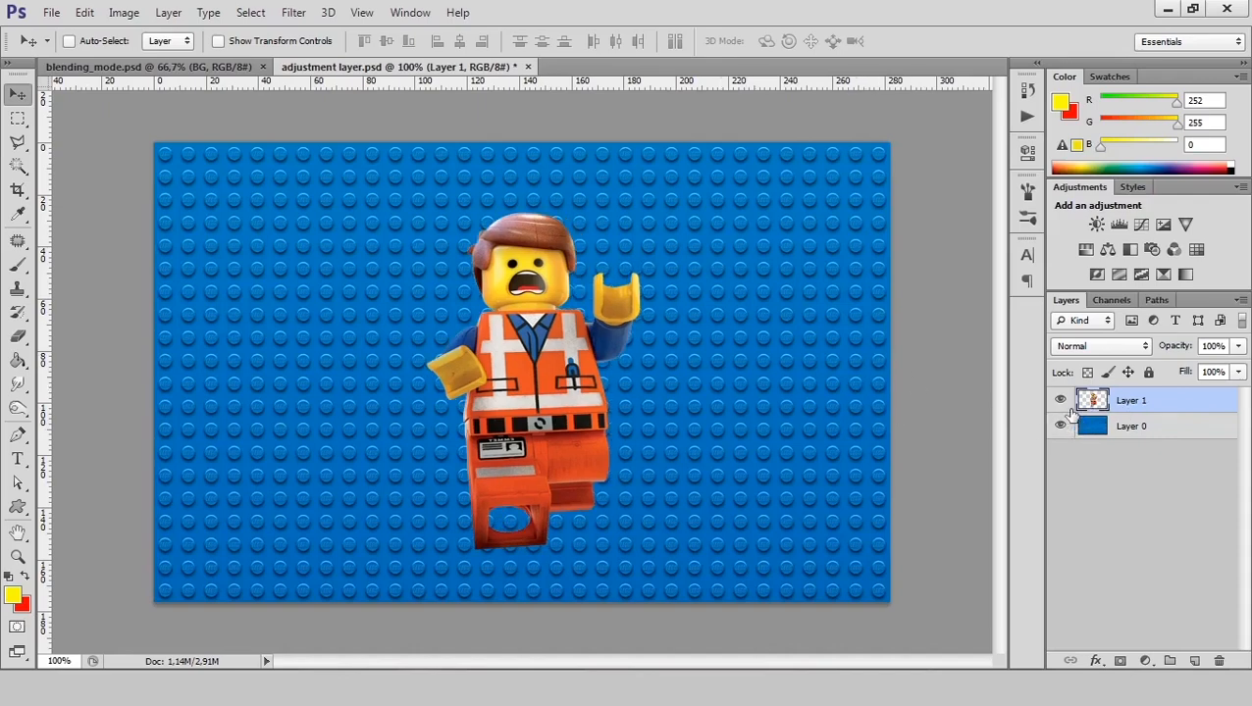
key("ctrl+z")
left_click(1141, 404)
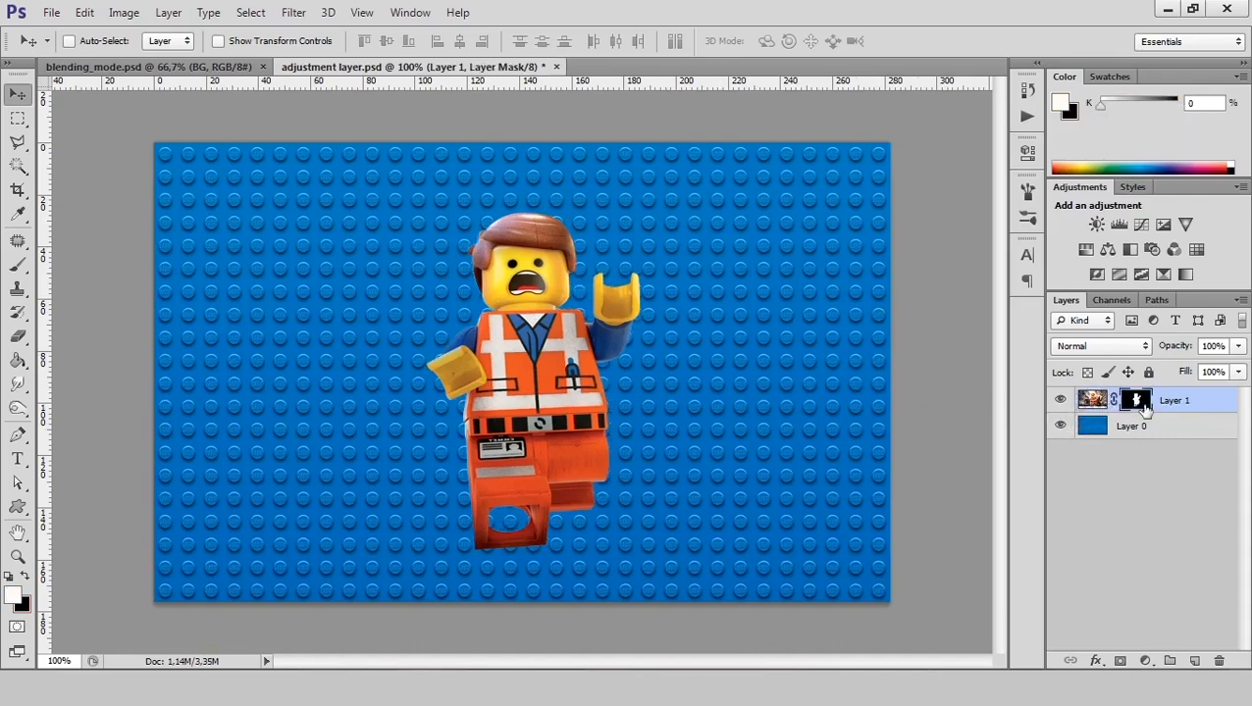
right_click(1142, 407)
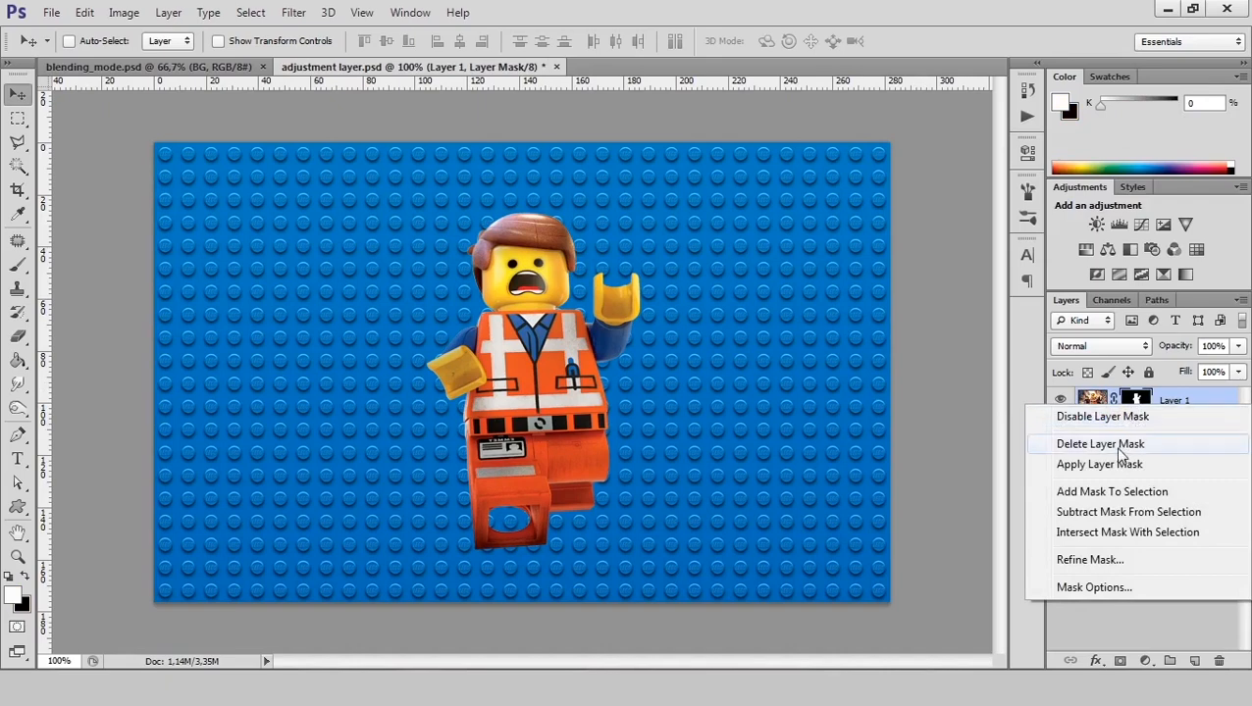
left_click(1115, 618)
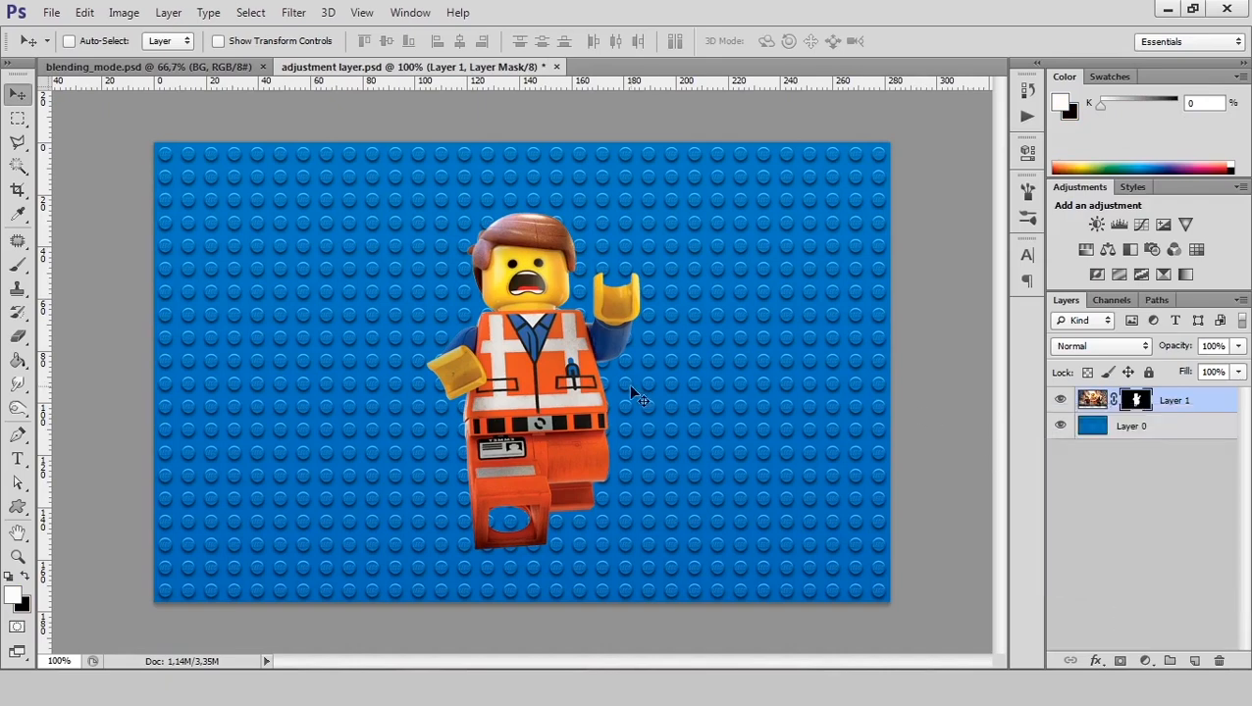
Step: Recolour Layer 0 directly with a Hue/Saturation adjustment of hue -38, saturation +32 and lightness +4
left_click(1093, 430)
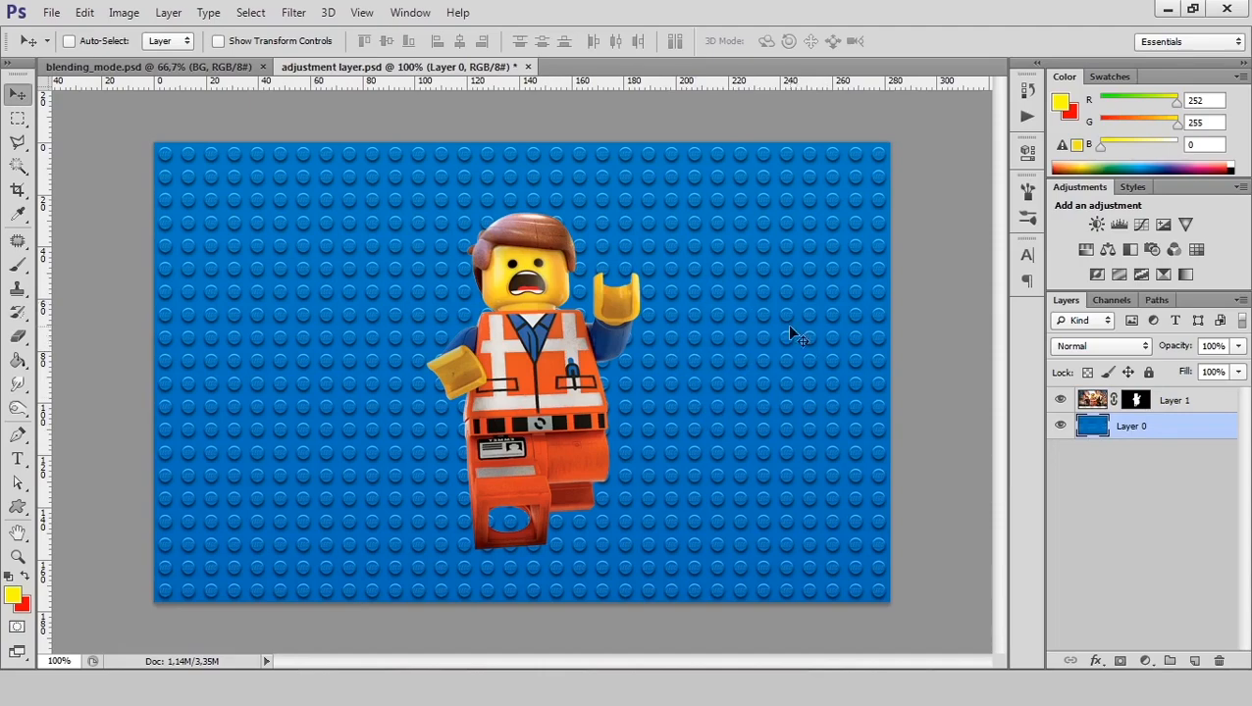
left_click(132, 13)
mouse_move(147, 67)
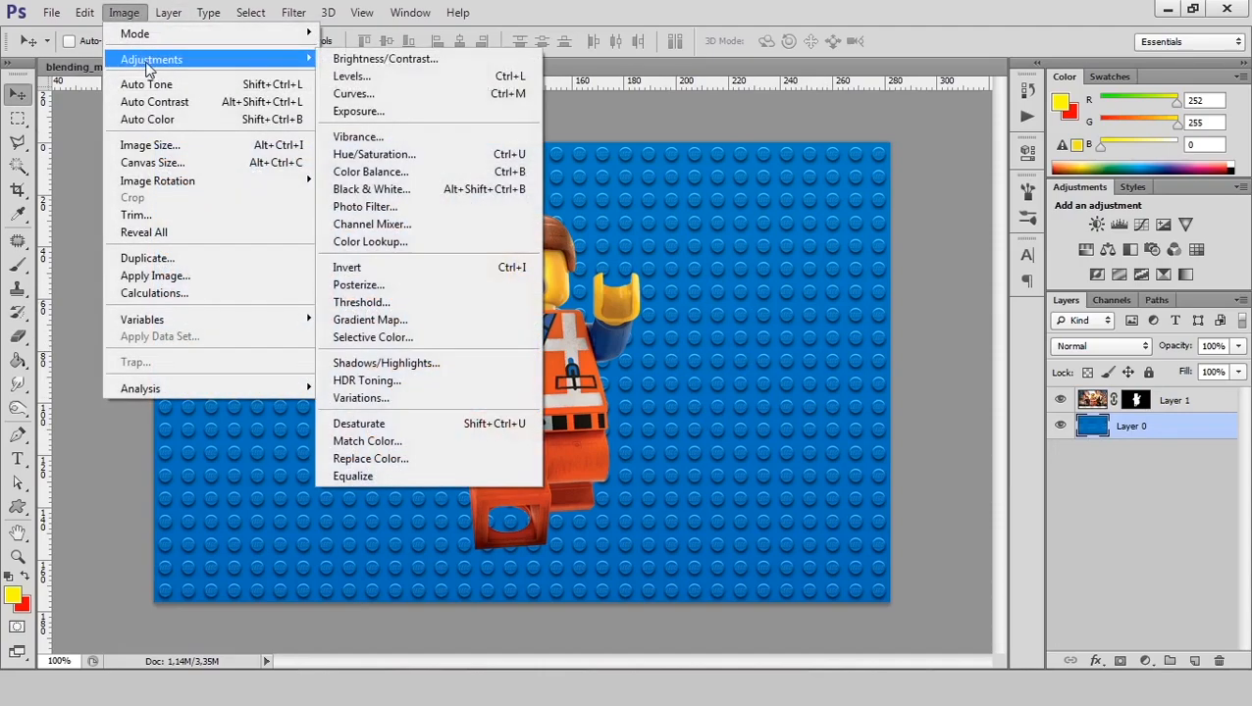
left_click(378, 155)
left_click_drag(905, 346, 803, 203)
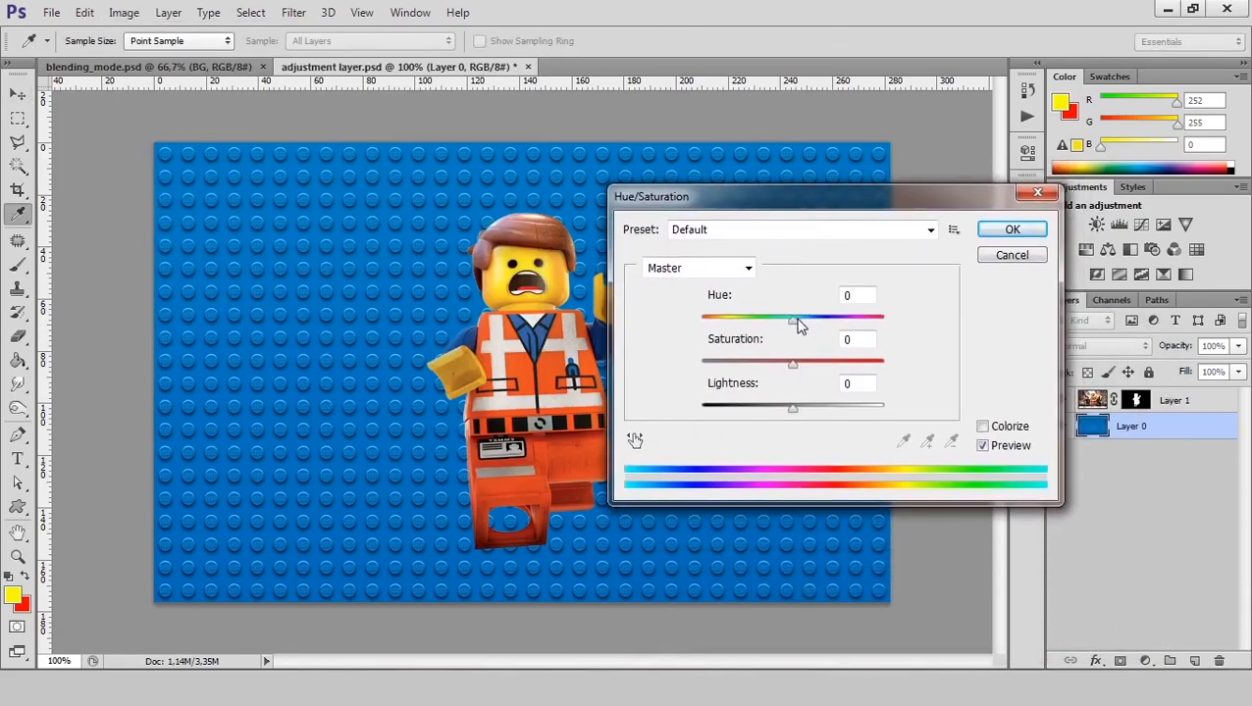
left_click_drag(795, 326, 800, 420)
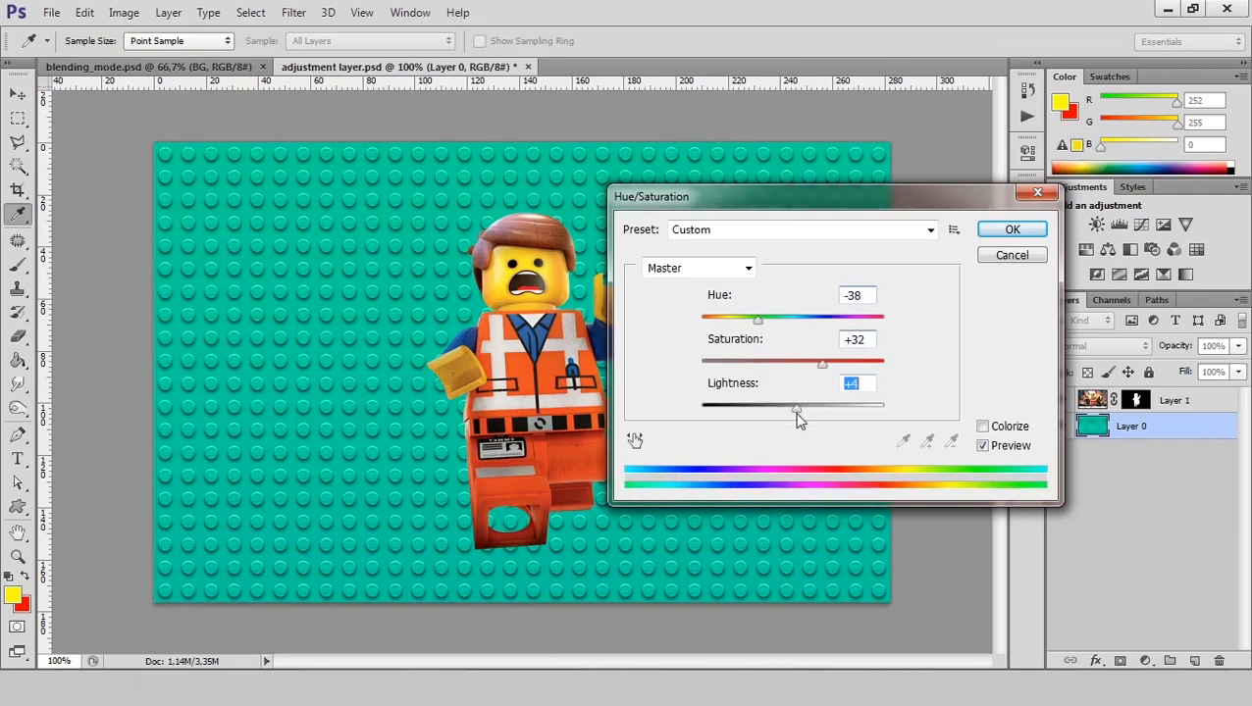
left_click(1012, 229)
key("v")
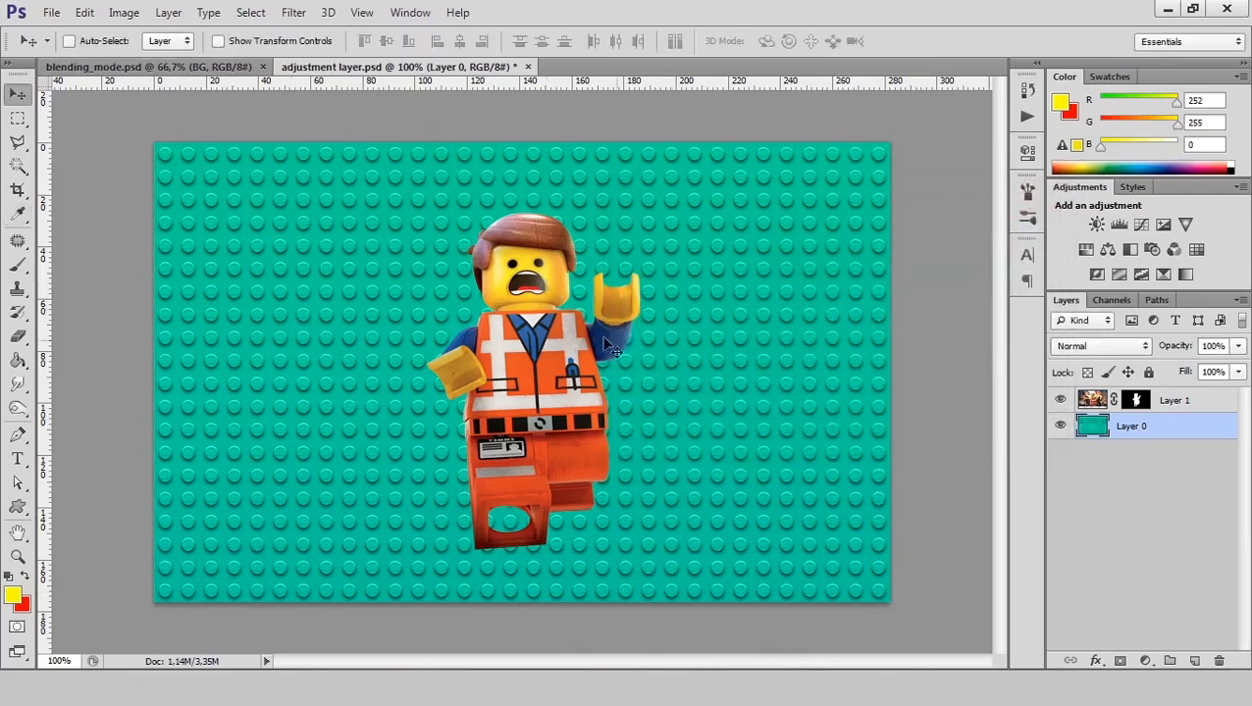
Step: Examine the available direct image adjustments and the Hue/Saturation entry in the document history
left_click(124, 12)
mouse_move(171, 61)
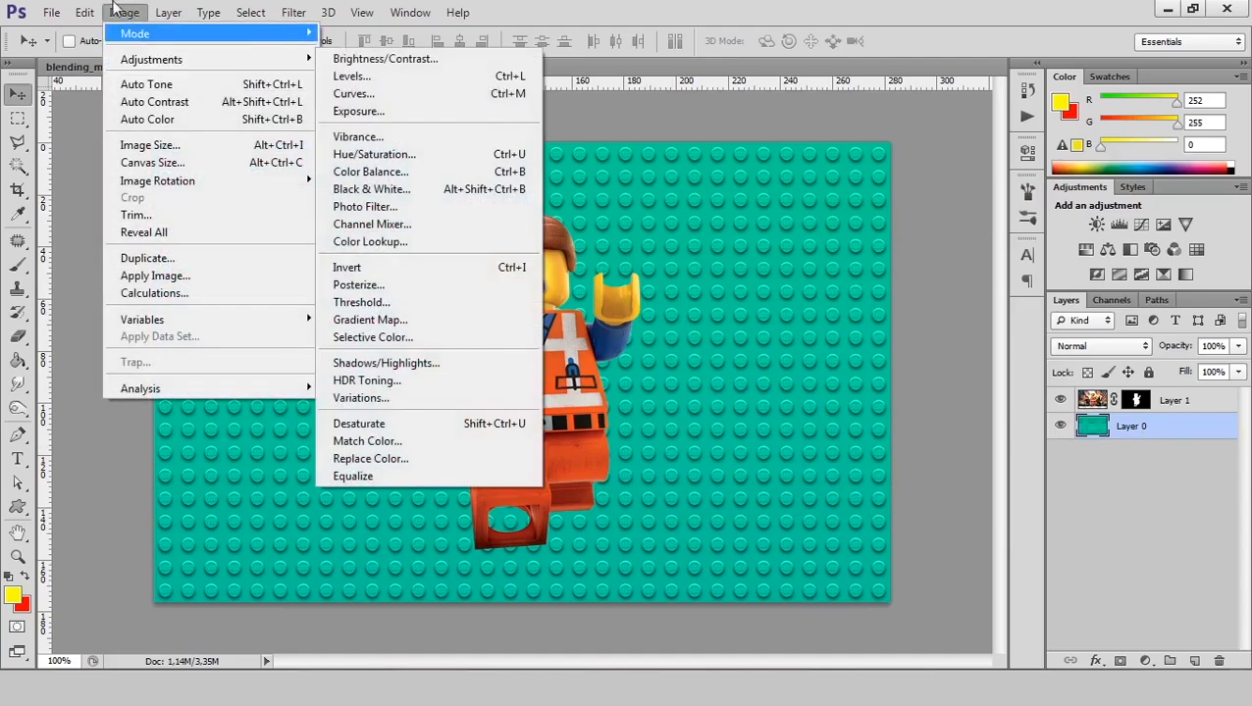
left_click(125, 13)
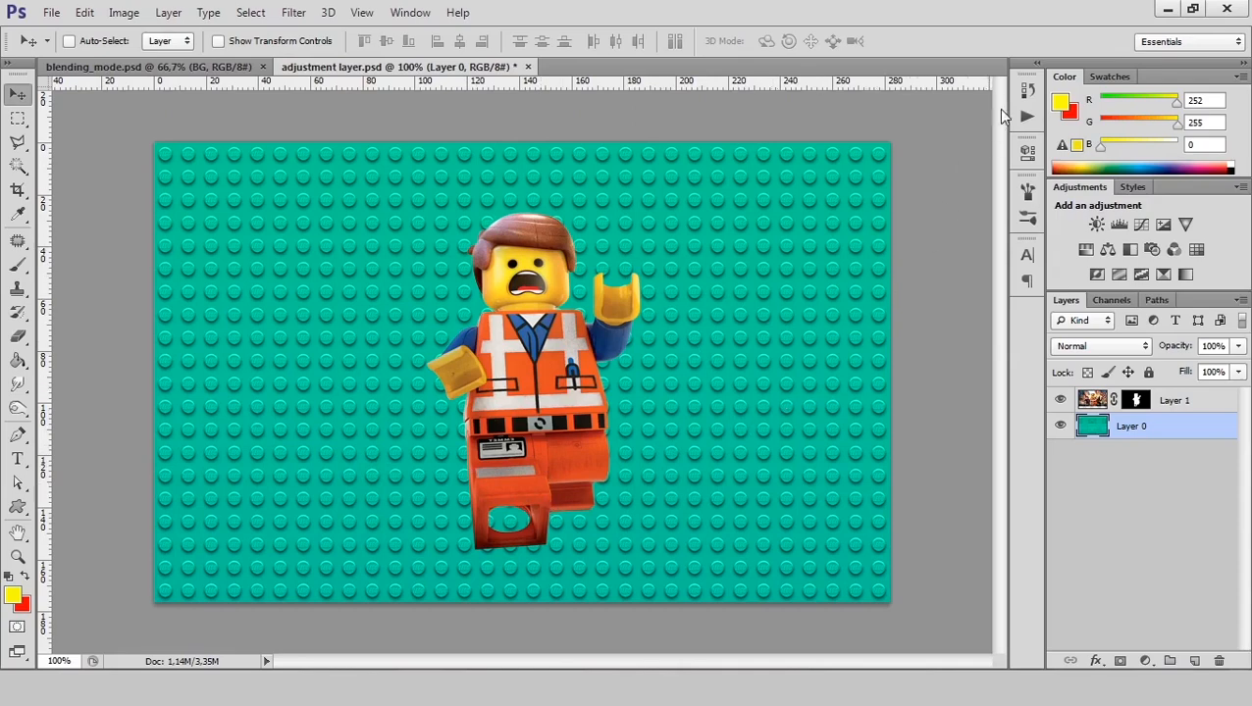
left_click(1026, 90)
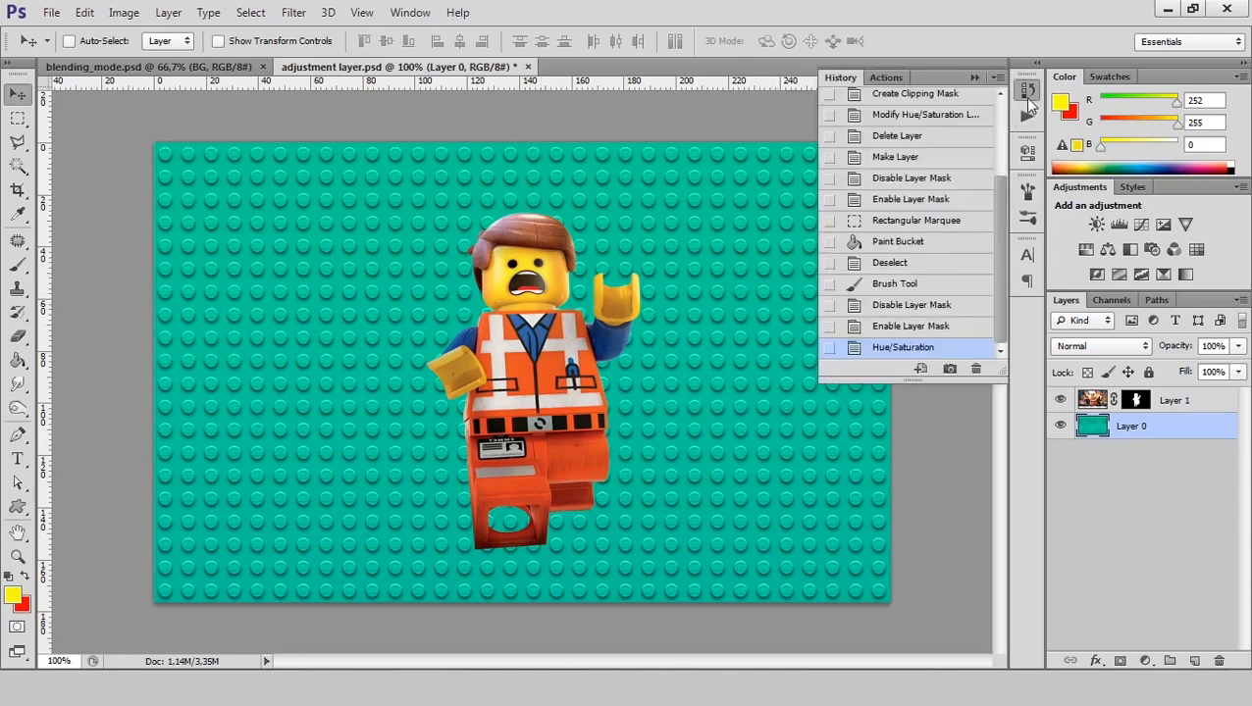
left_click(1027, 92)
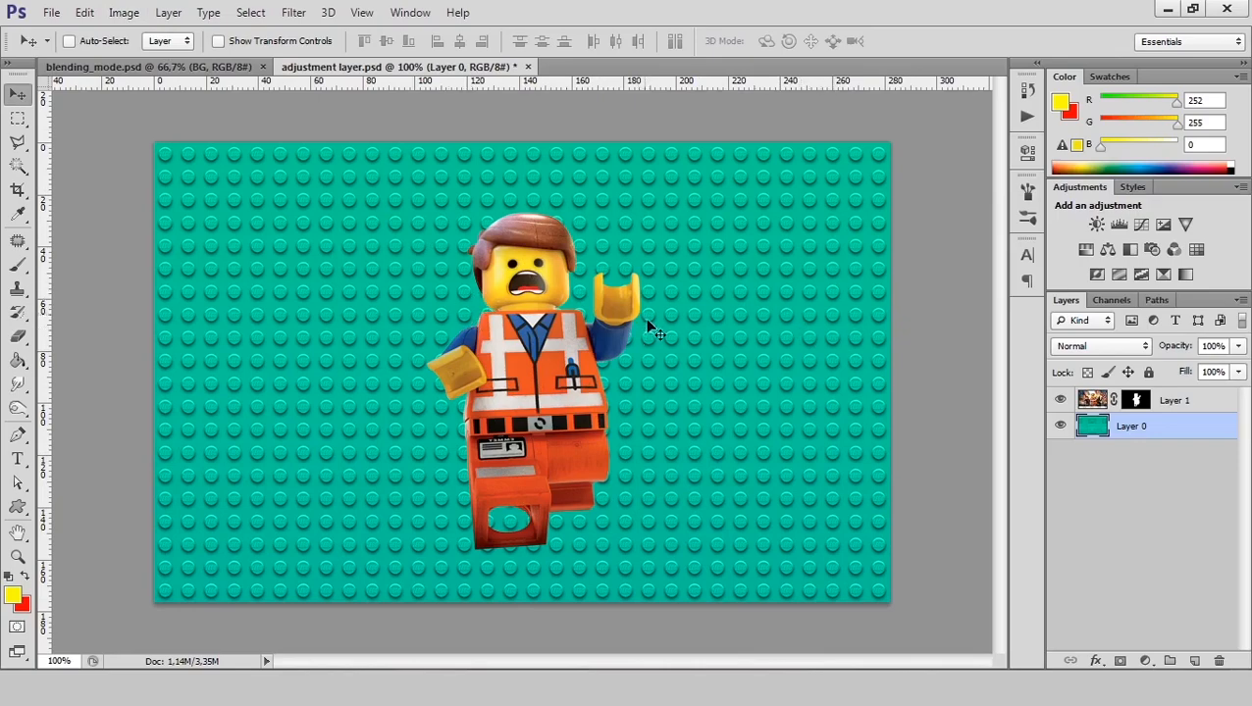
left_click(125, 14)
mouse_move(138, 61)
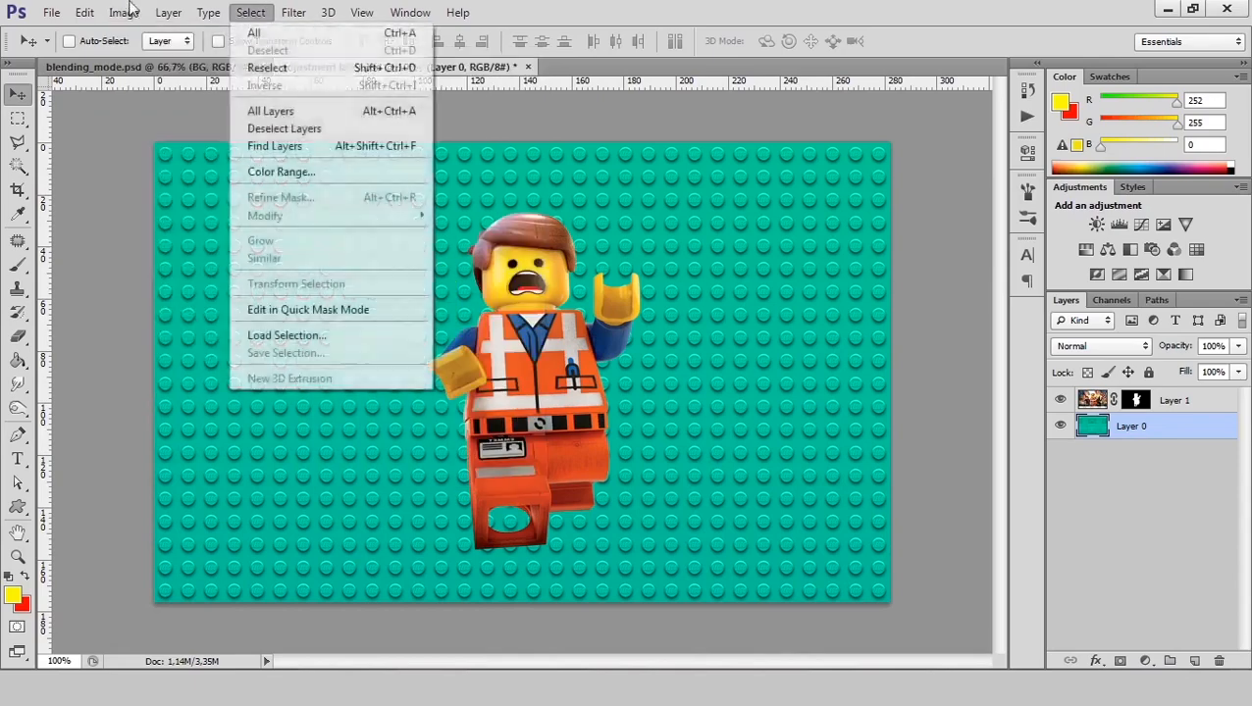
left_click(124, 17)
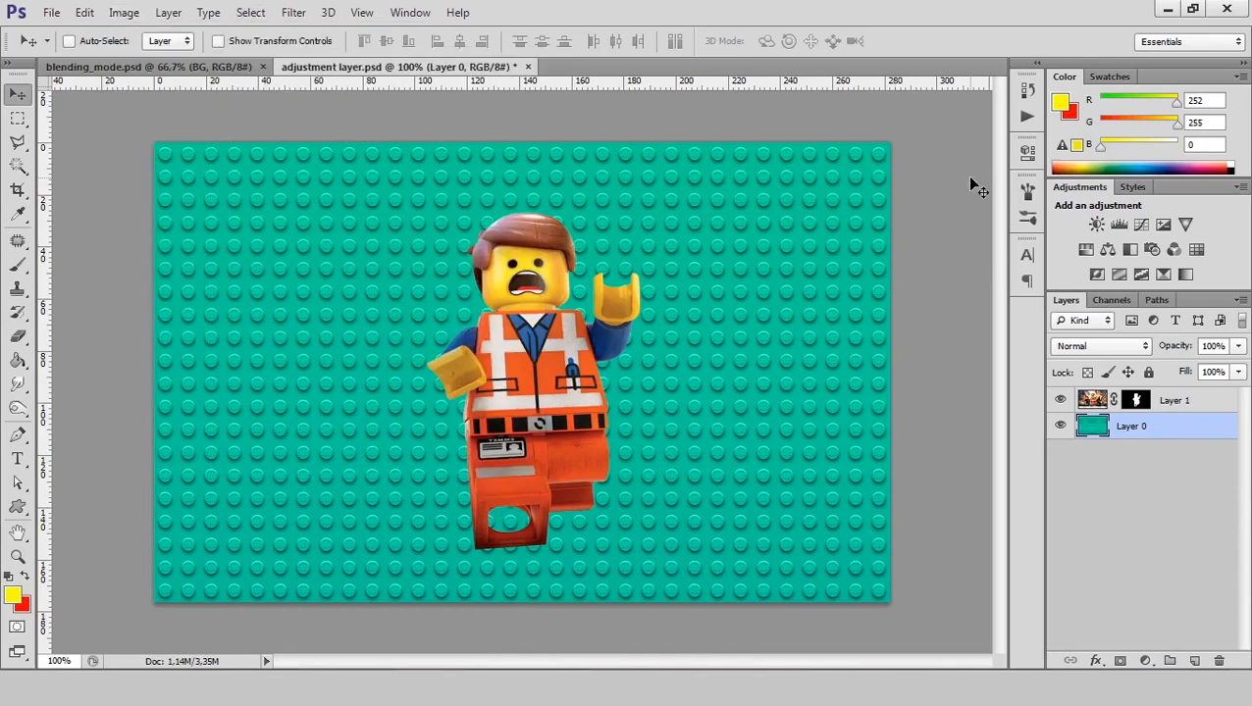
Step: Revert the document history to the last Enable Layer Mask state, discarding the direct Hue/Saturation change, and reselect Layer 0
left_click(1027, 91)
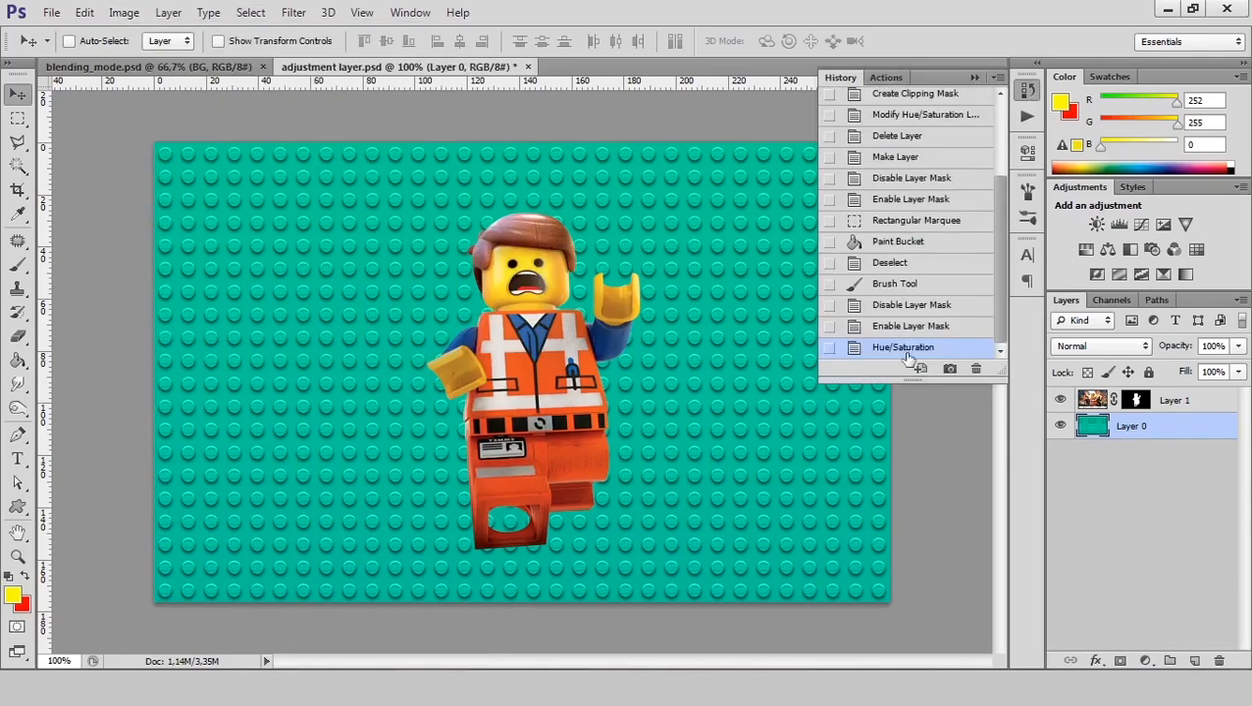
left_click(905, 285)
left_click(907, 306)
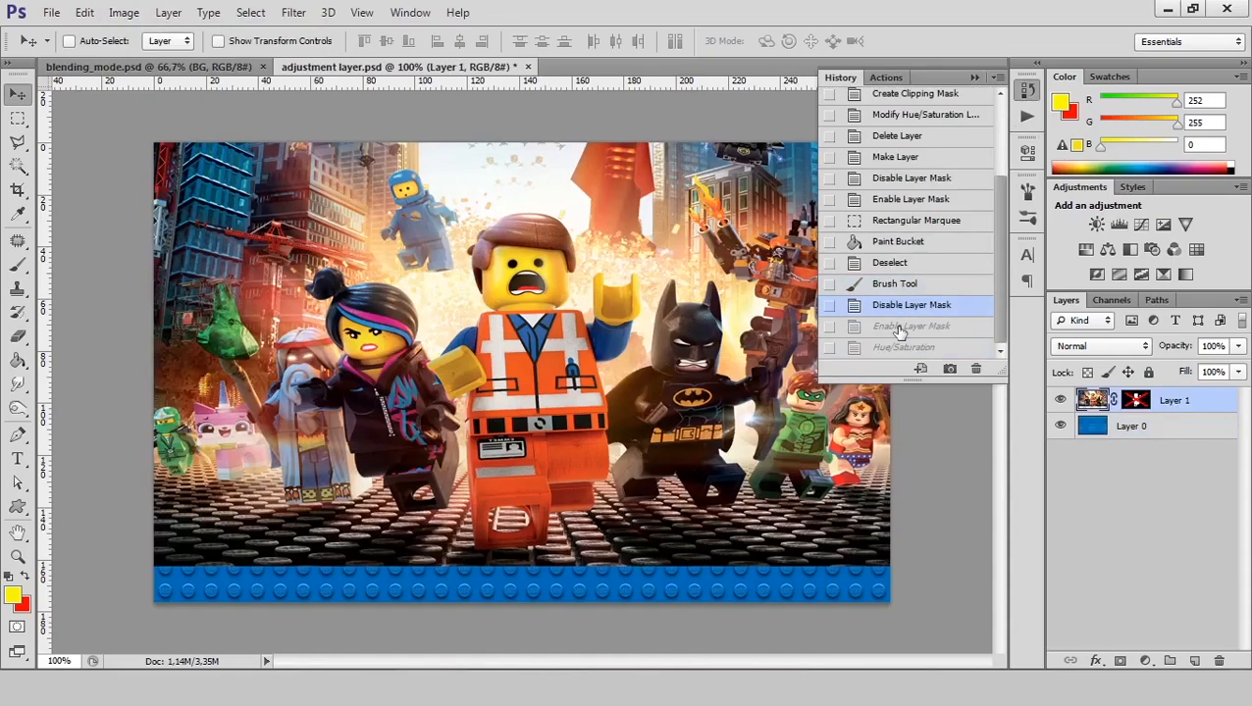
left_click(897, 326)
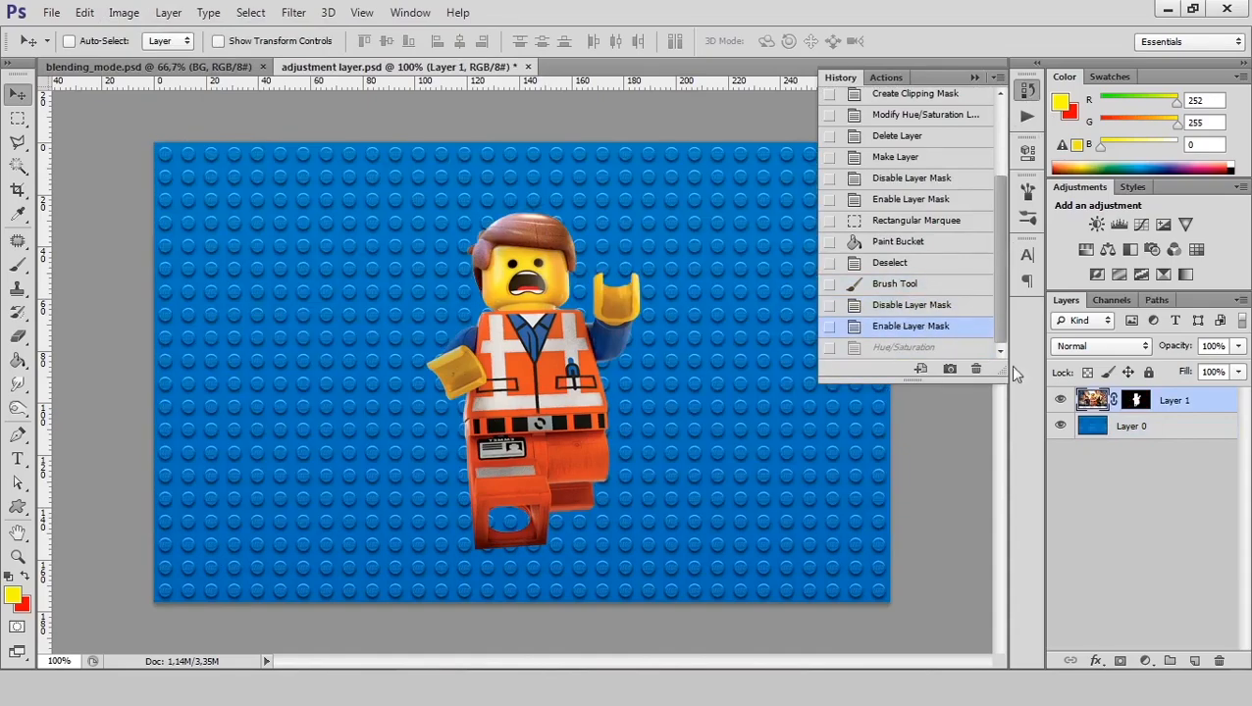
left_click(1126, 428)
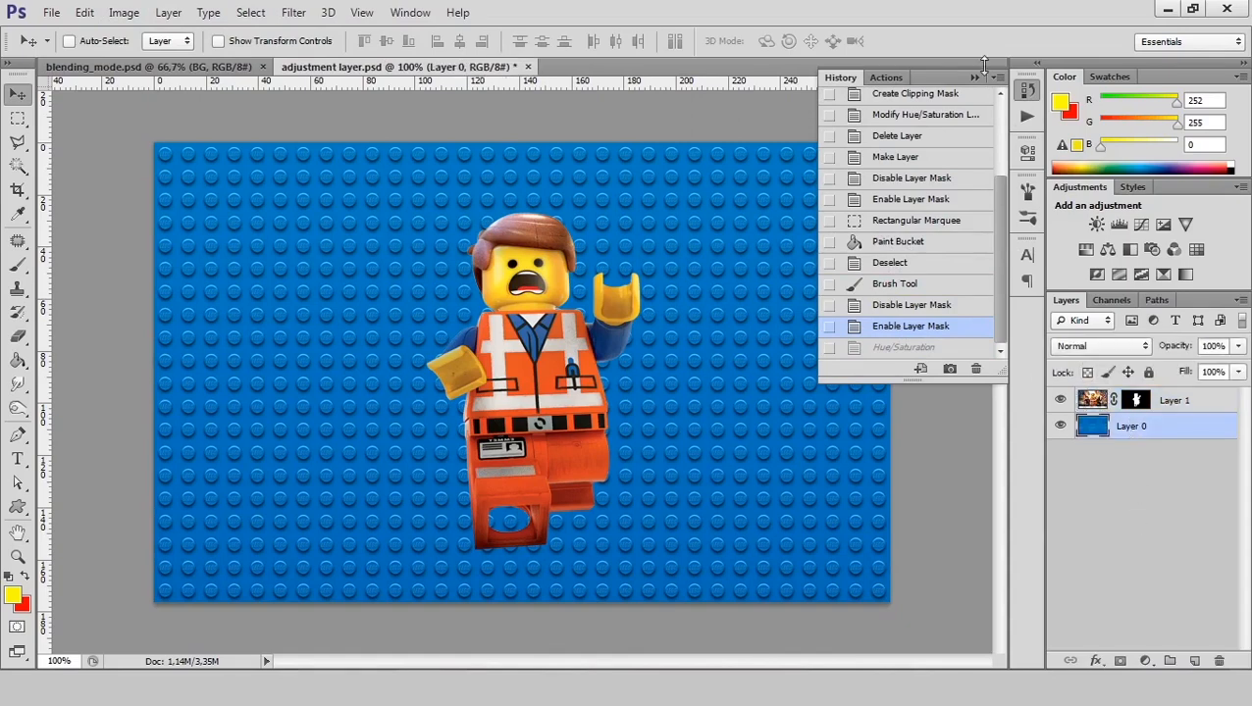
left_click(1028, 90)
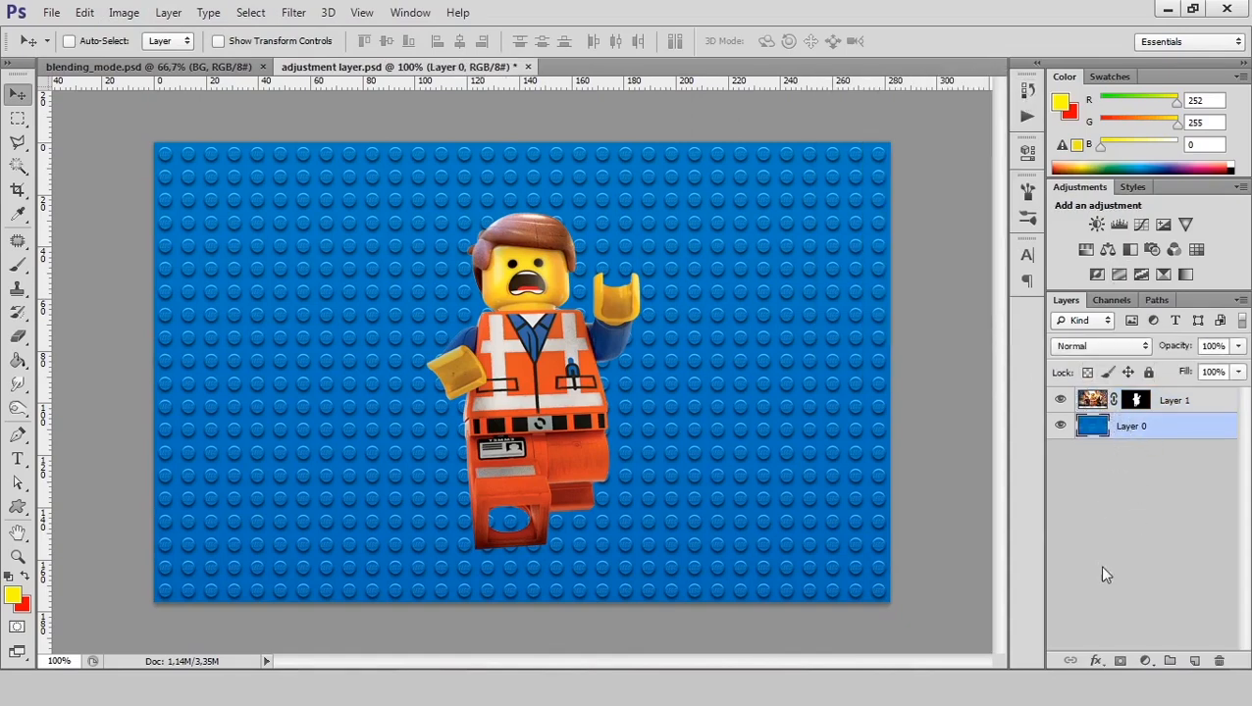
left_click(1146, 662)
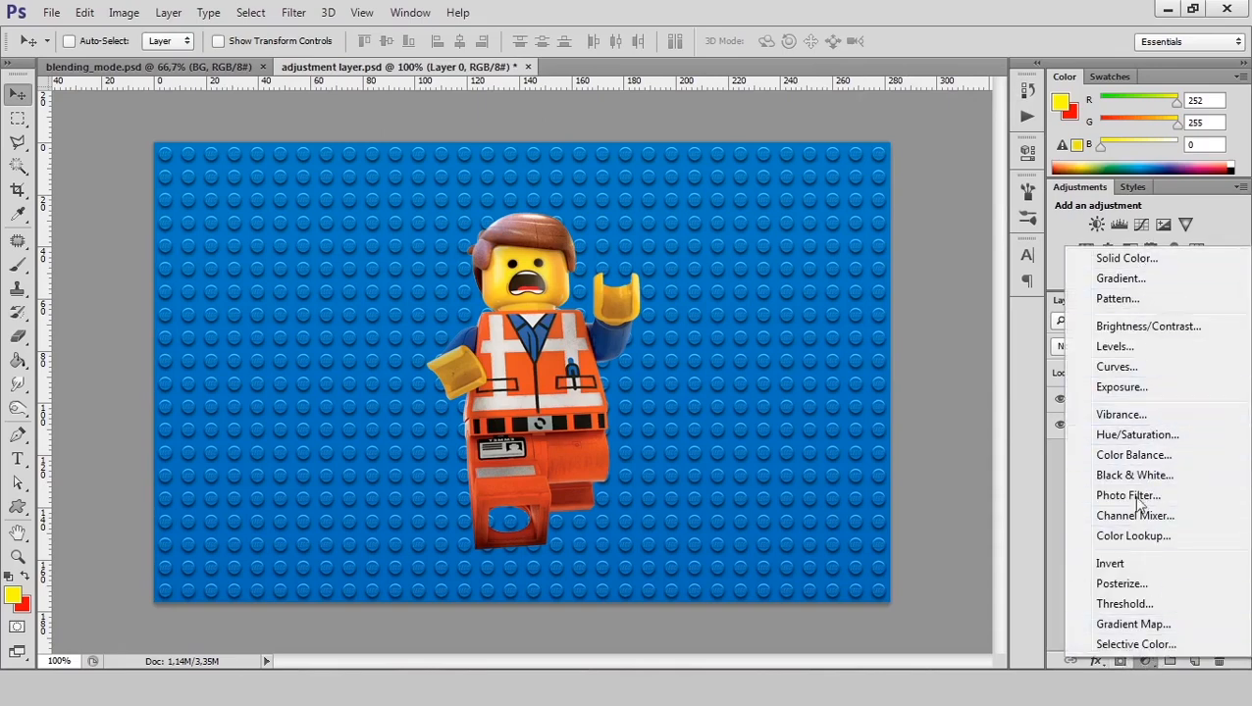
left_click(165, 17)
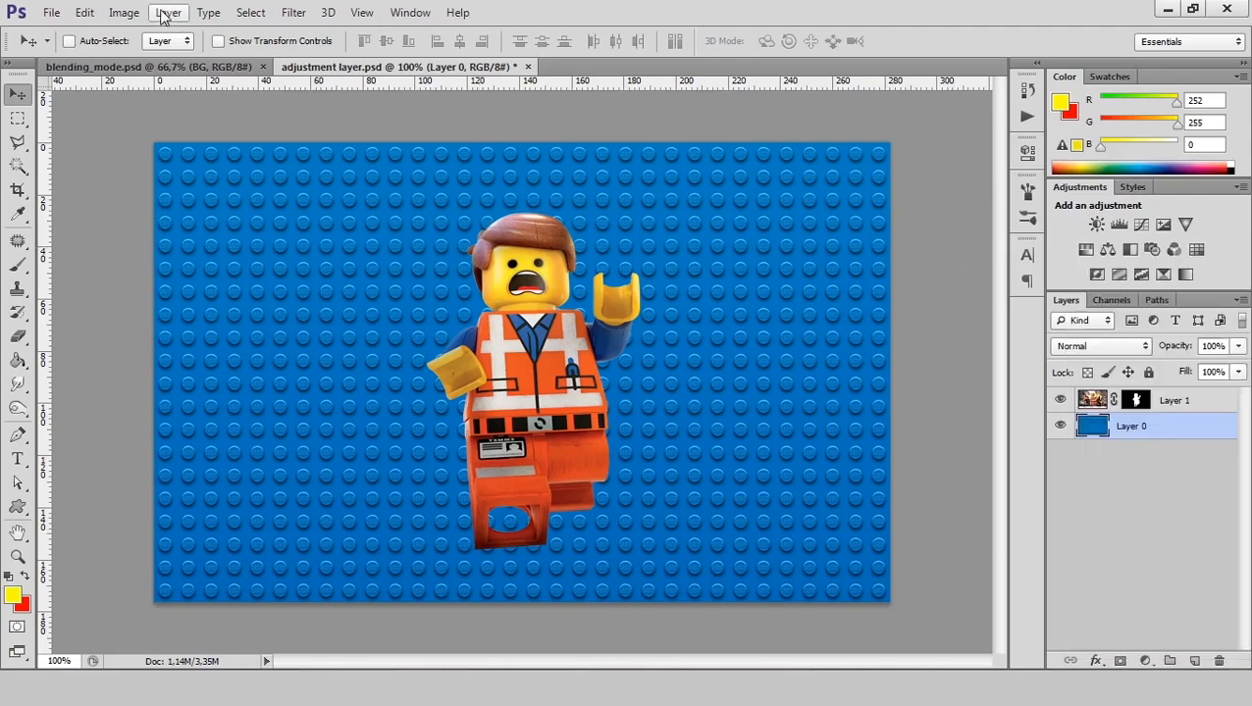
left_click(124, 12)
mouse_move(162, 60)
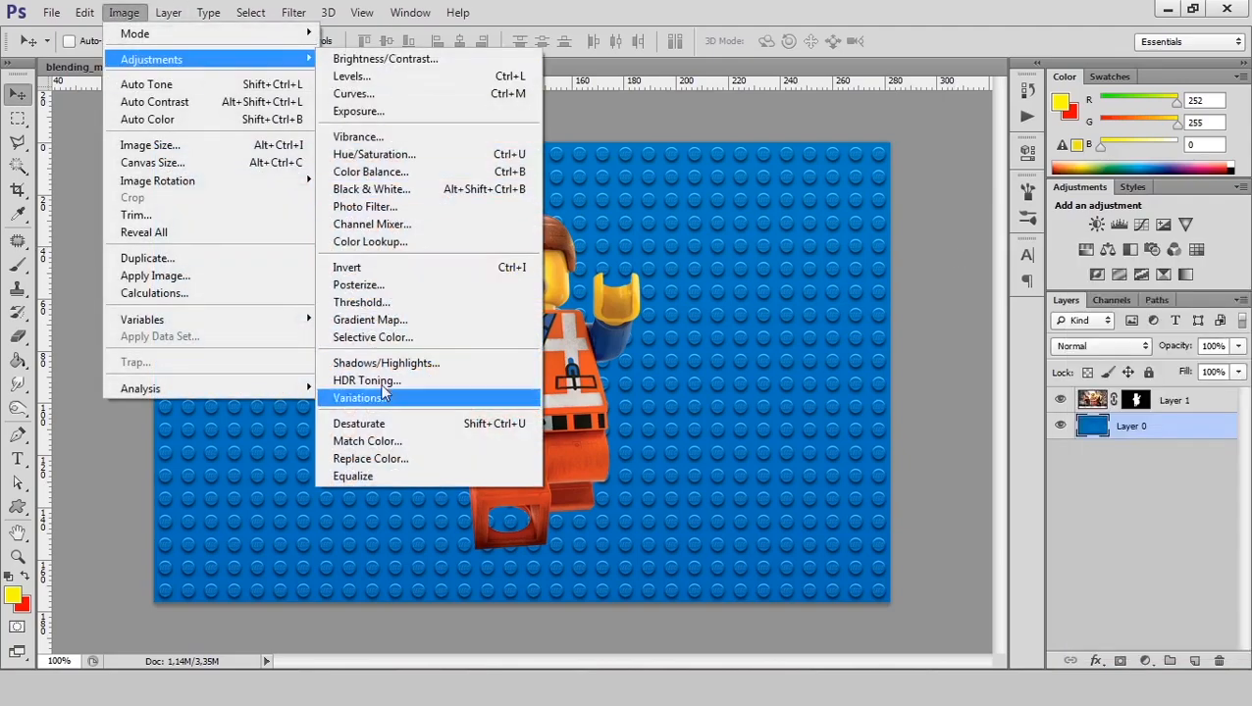
left_click(846, 6)
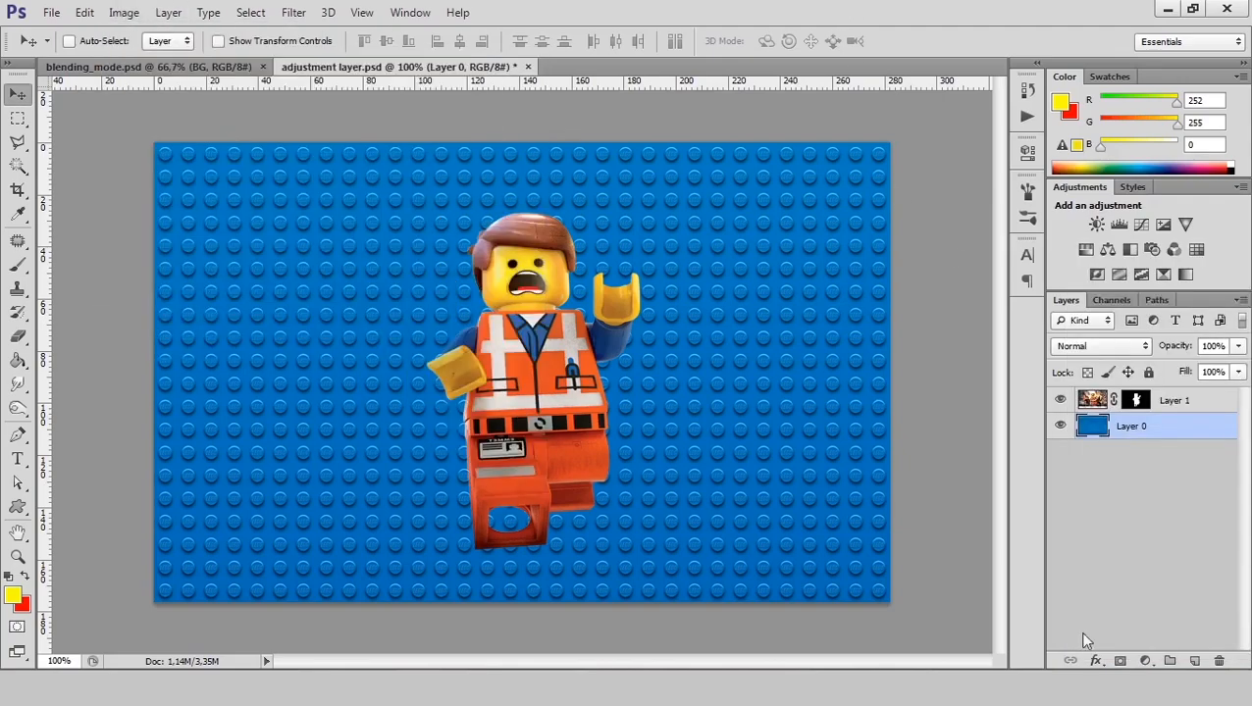
Step: Add a Hue/Saturation adjustment layer above Layer 0 with hue -56, saturation +16 and lightness -7, and deselect all layers
left_click(1142, 661)
left_click(1138, 436)
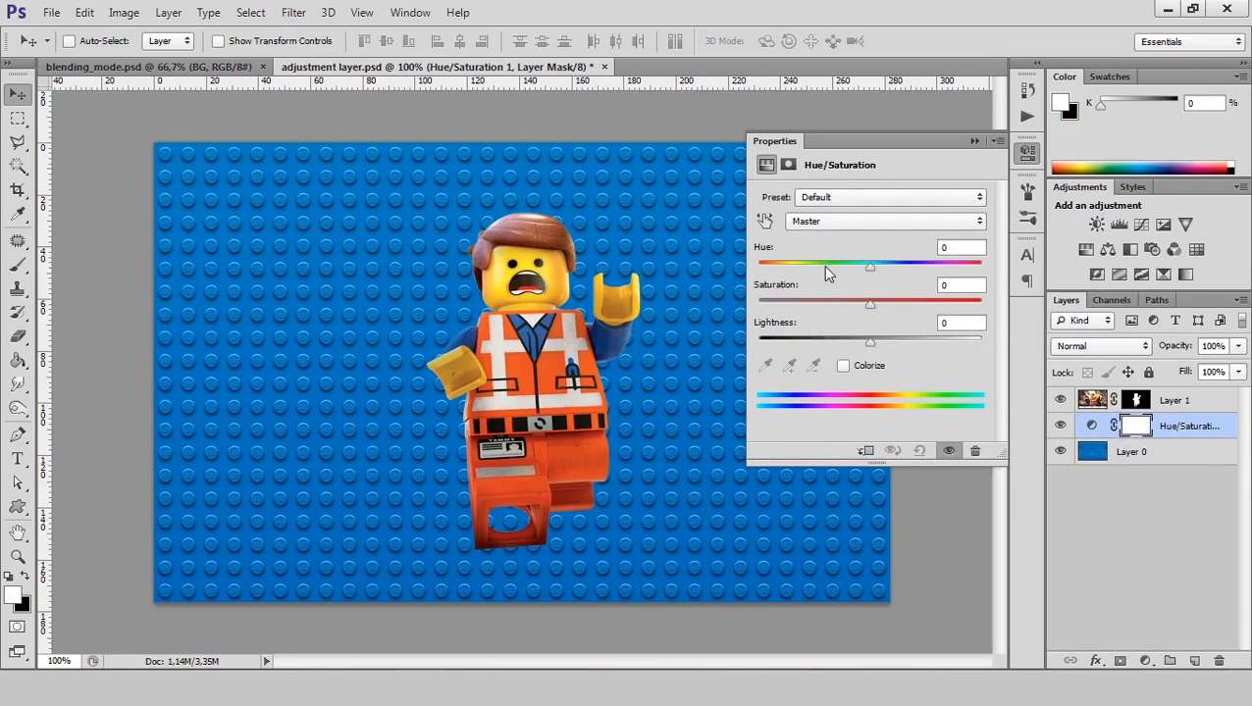
left_click_drag(870, 268, 817, 270)
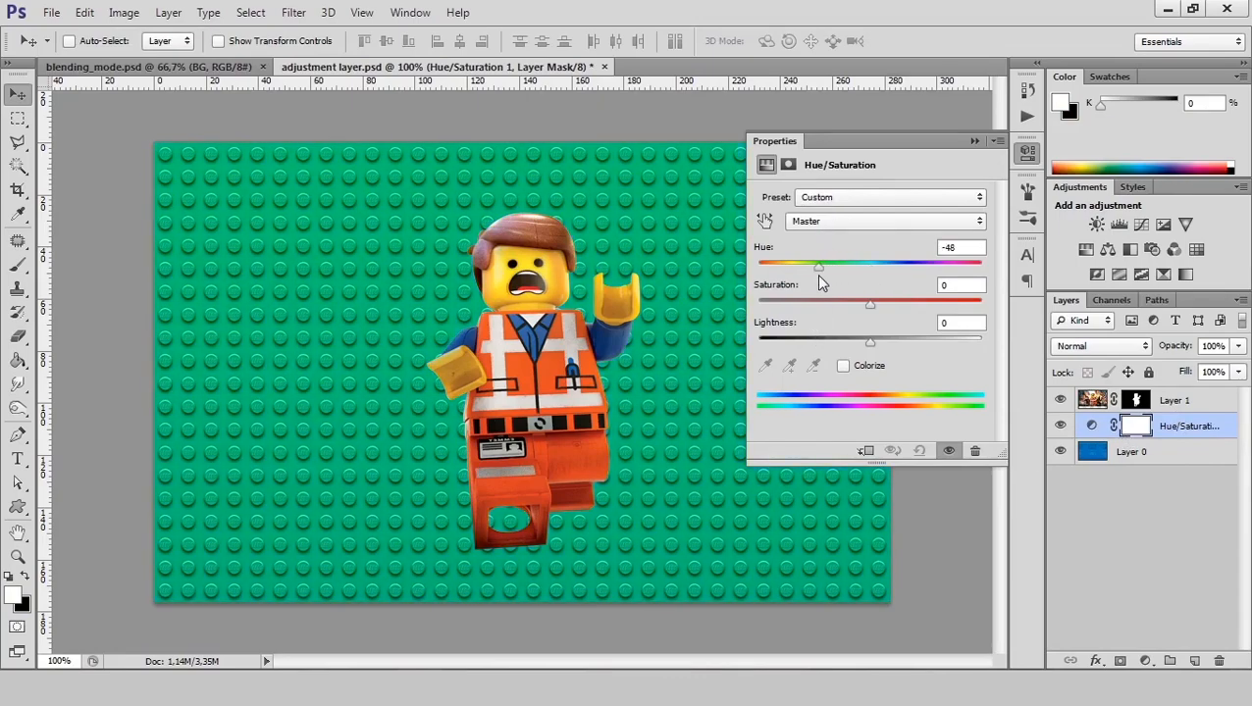
left_click_drag(870, 303, 887, 301)
left_click_drag(823, 267, 817, 267)
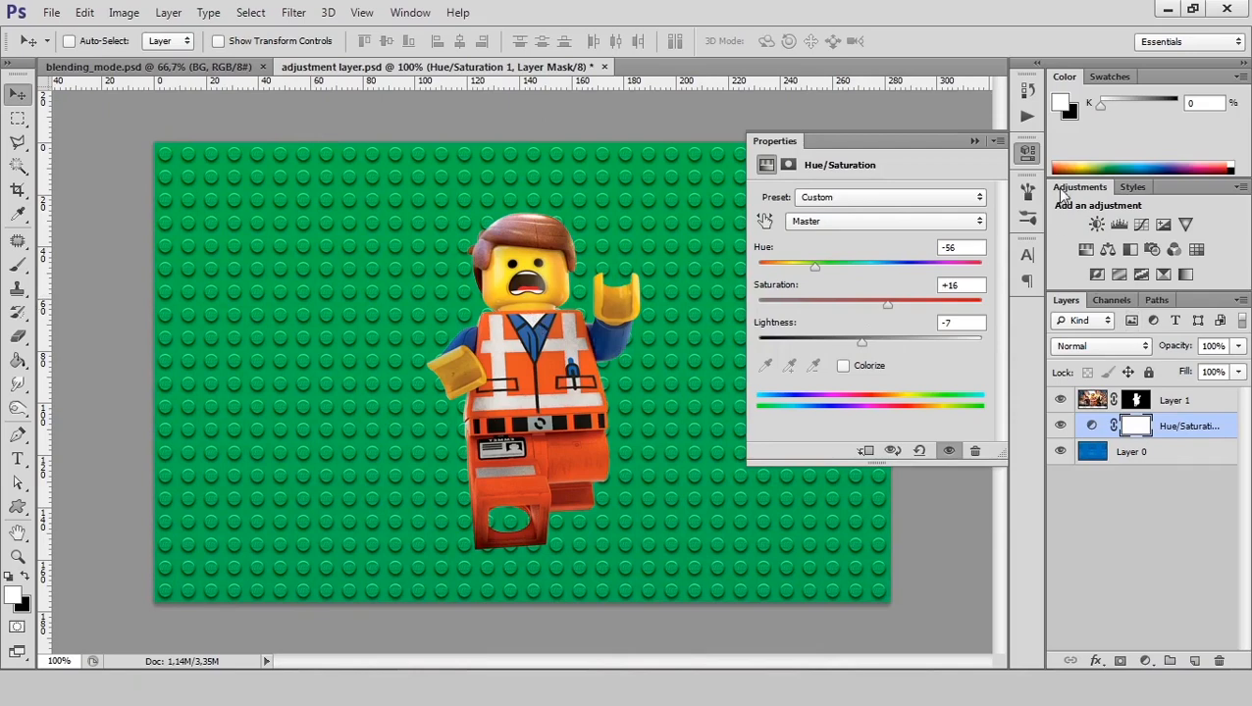
left_click(1167, 487)
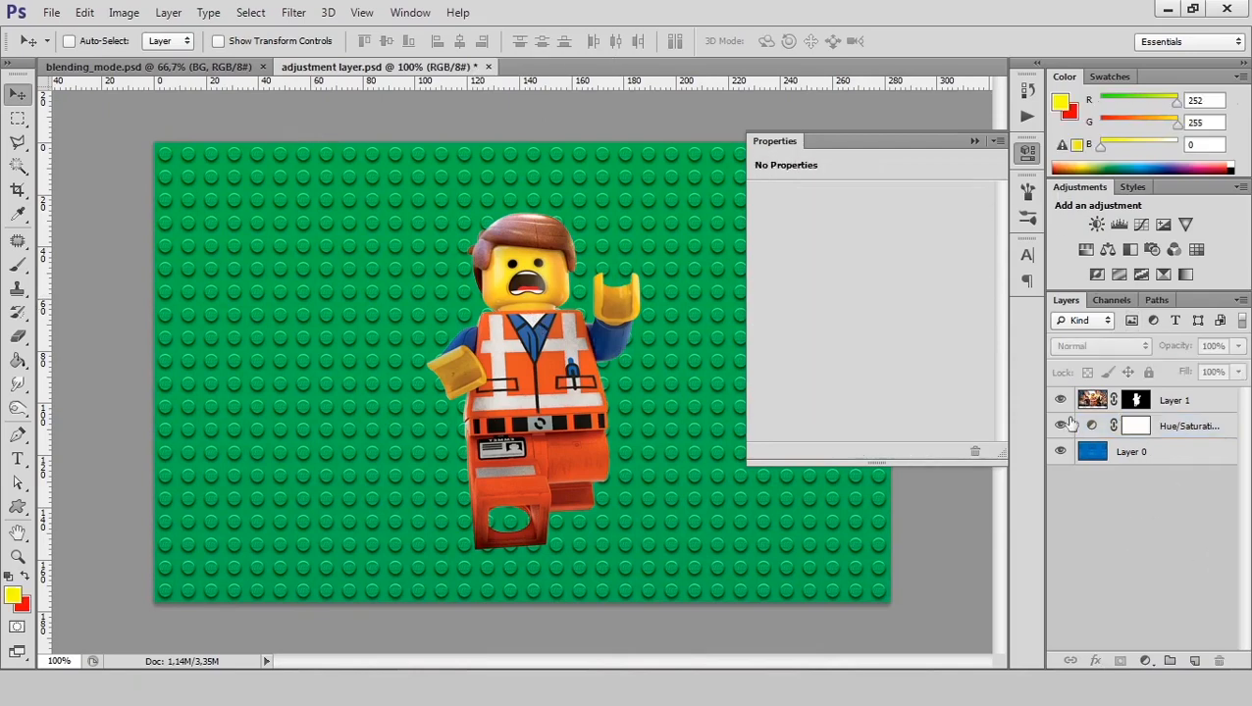
left_click(1028, 153)
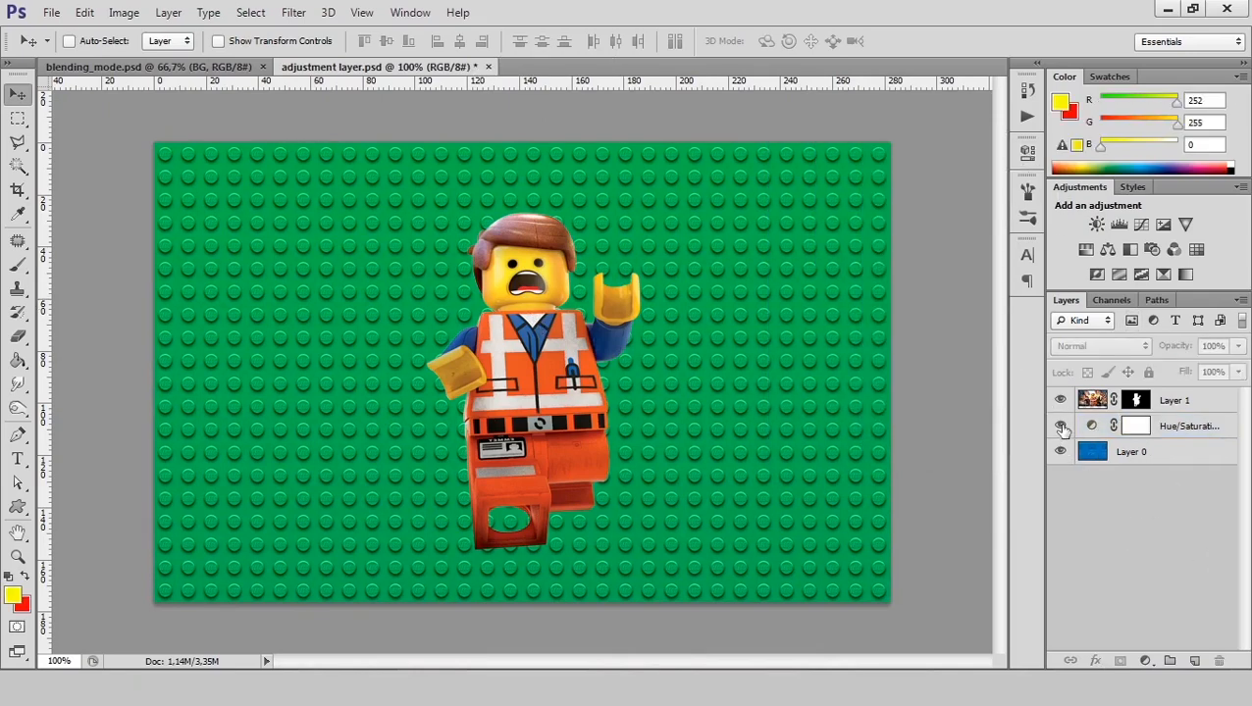
Step: Toggle the Hue/Saturation adjustment layer's visibility repeatedly to compare the background with and without the recolouring
left_click(1061, 427)
left_click(1061, 427)
left_click(1061, 427)
left_click(1061, 427)
left_click(1060, 427)
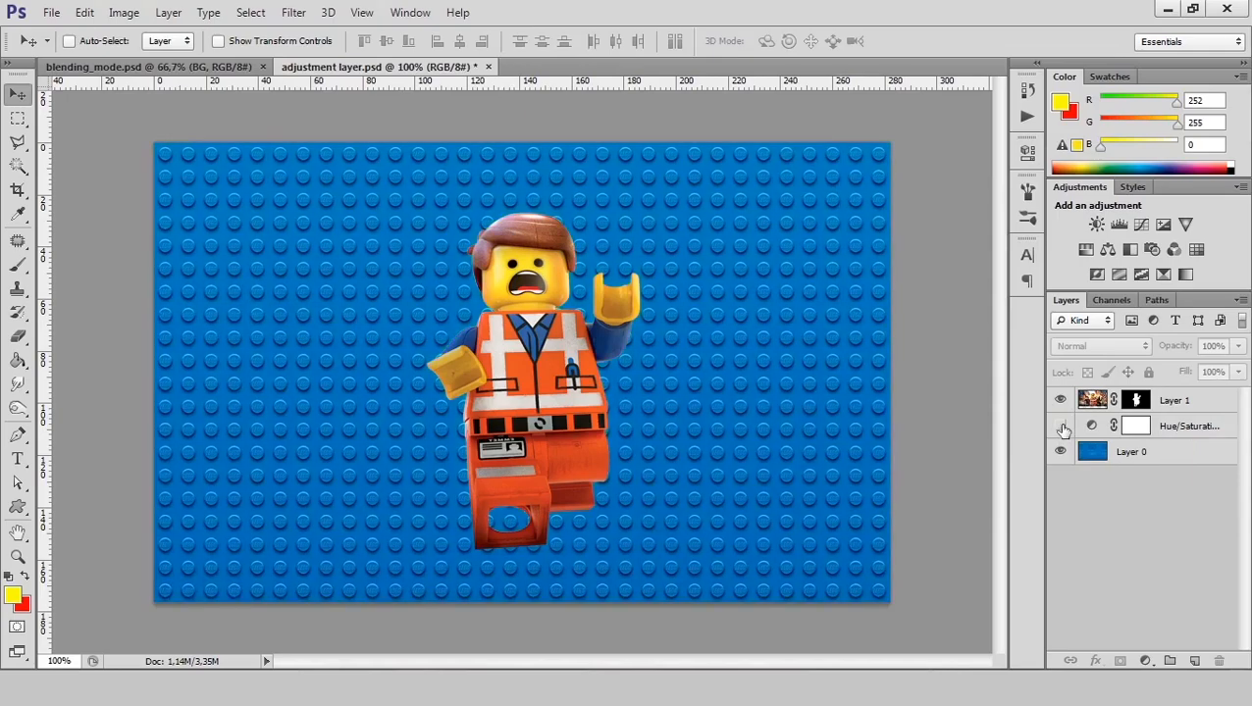
Step: Show the Hue/Saturation adjustment layer above Layer 0 again and select its layer mask
left_click(1061, 427)
left_click(1134, 430)
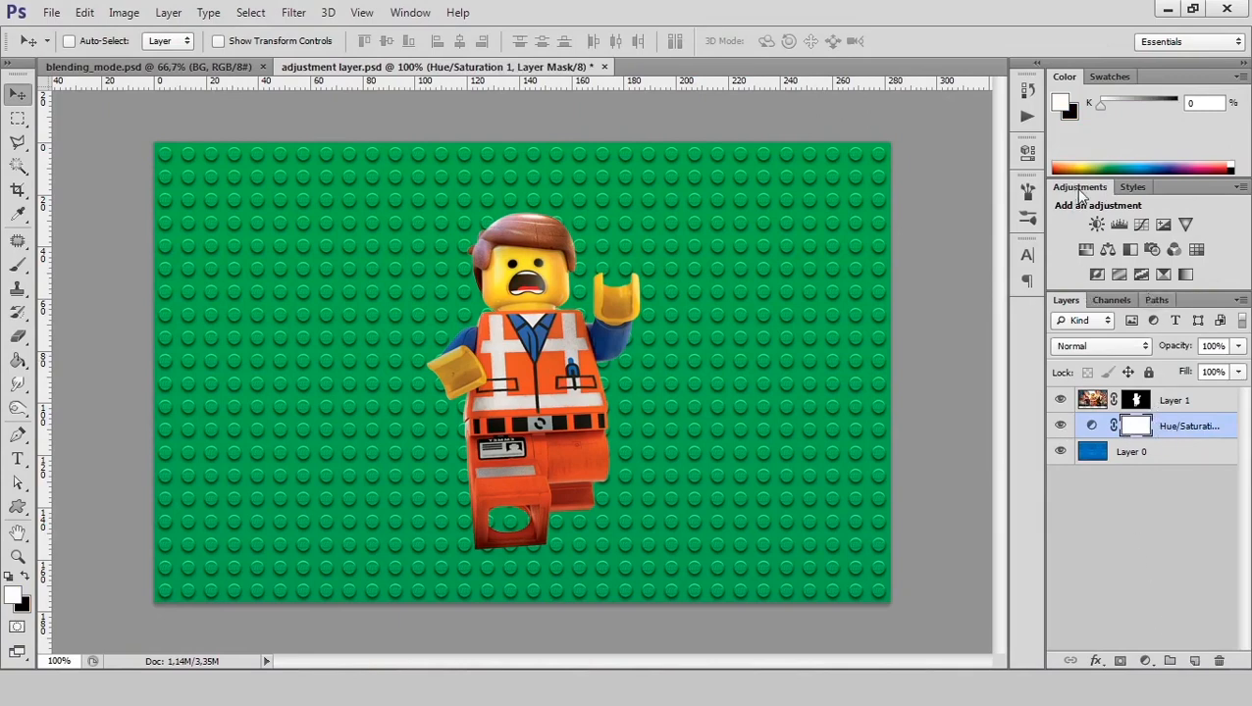
Step: Edit the background's Hue/Saturation adjustment to hue +162, saturation +33 and lightness +7, and compare the image with the adjustment hidden and shown
double_click(1091, 426)
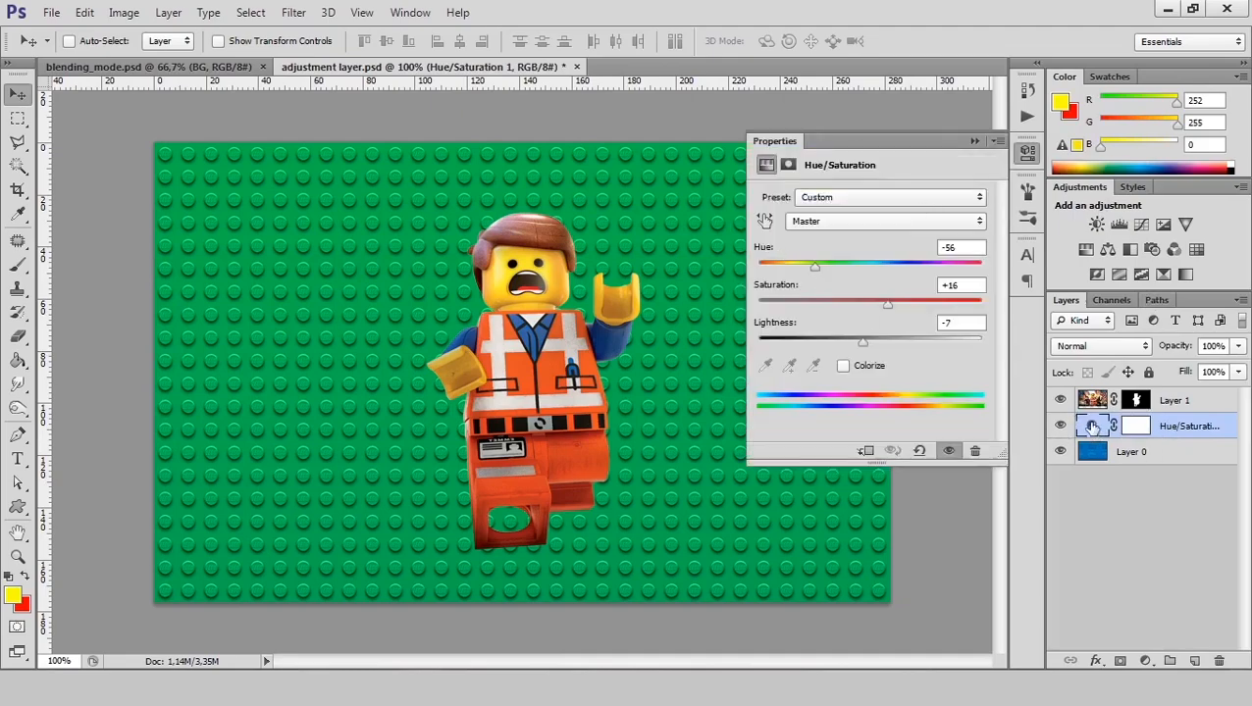
left_click_drag(822, 265, 973, 265)
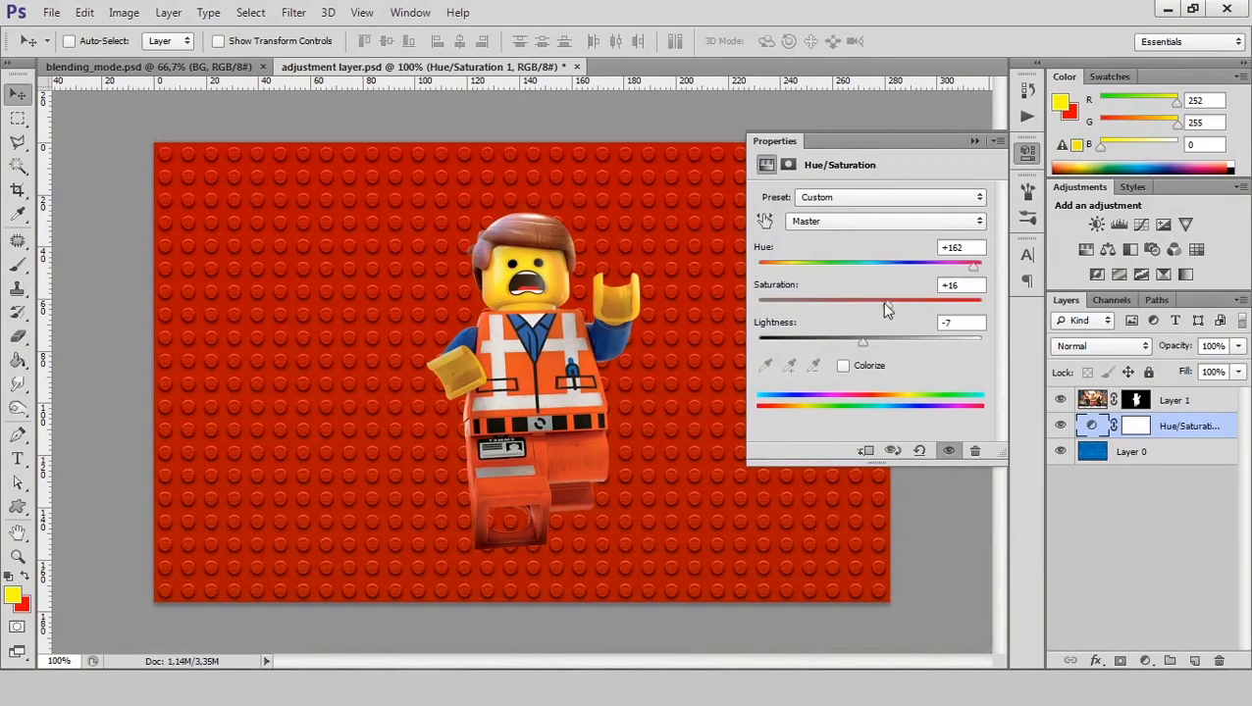
left_click_drag(889, 305, 908, 306)
mouse_move(862, 342)
left_mouse_down()
mouse_move(889, 346)
mouse_move(875, 342)
left_mouse_up()
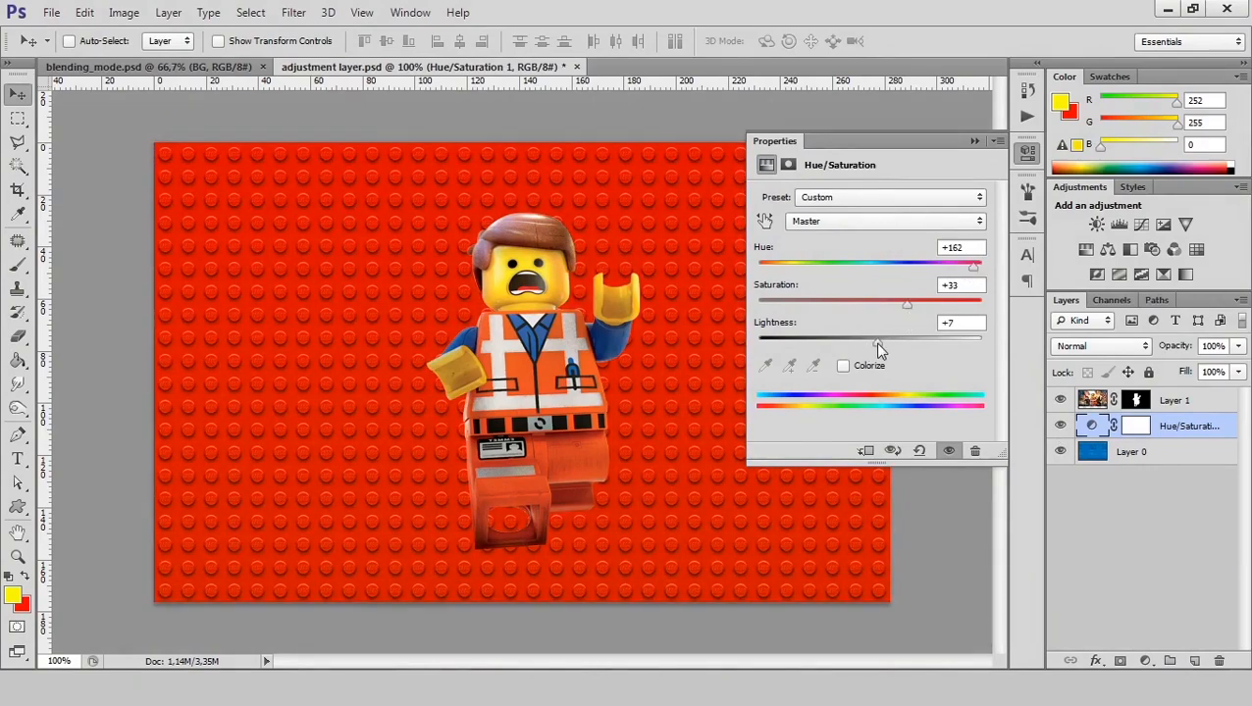
left_click(1025, 218)
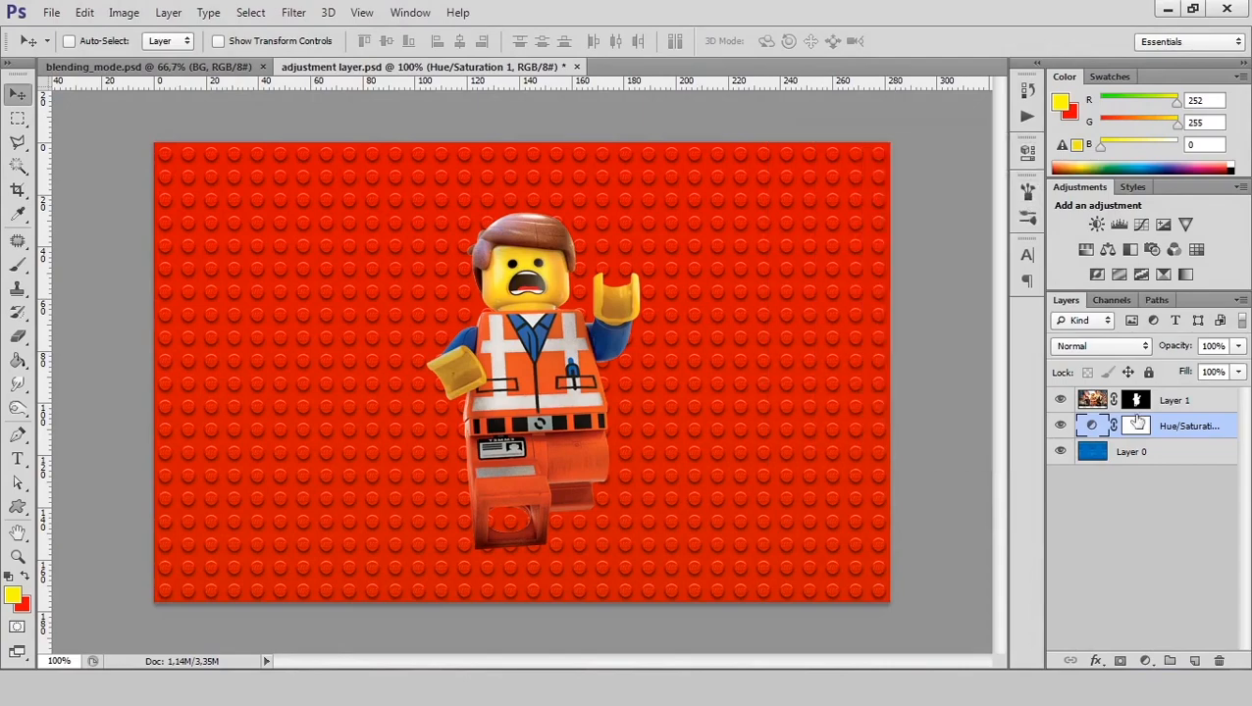
left_click(1059, 425)
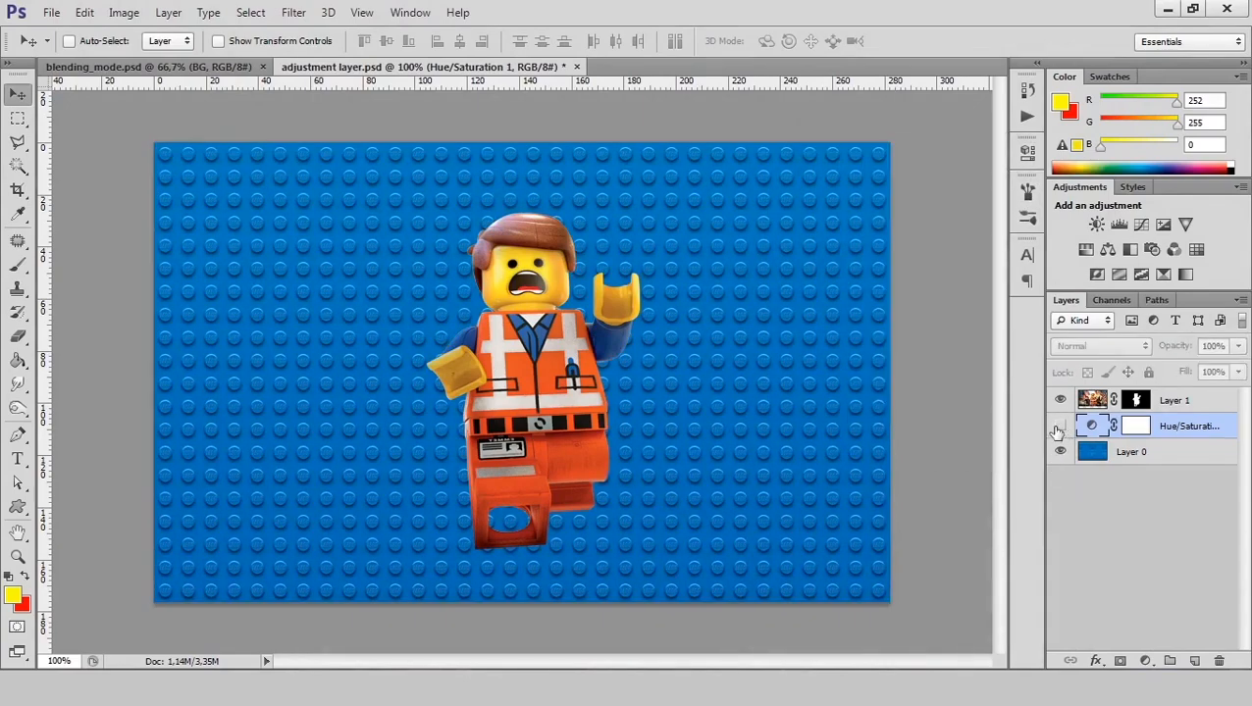
left_click(1060, 426)
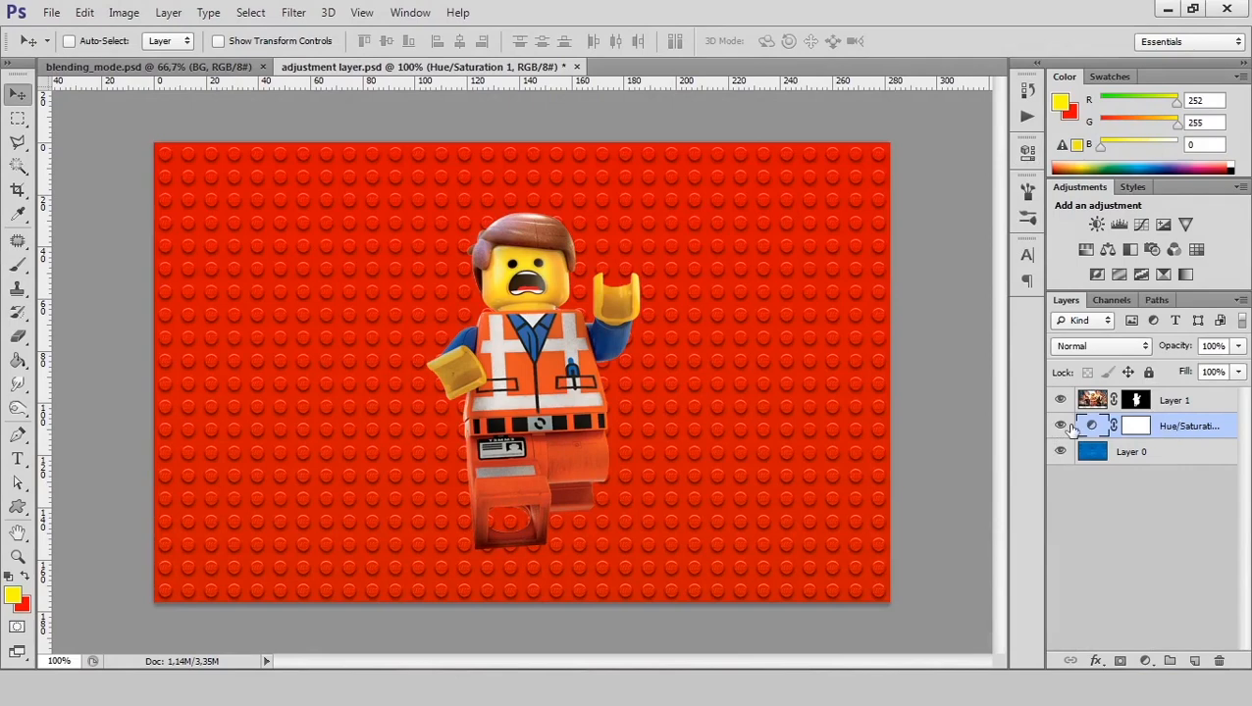
Step: Revert the document history to the first Modify Hue/Saturation Layer state, discarding the last hue, saturation and lightness changes
left_click(1026, 99)
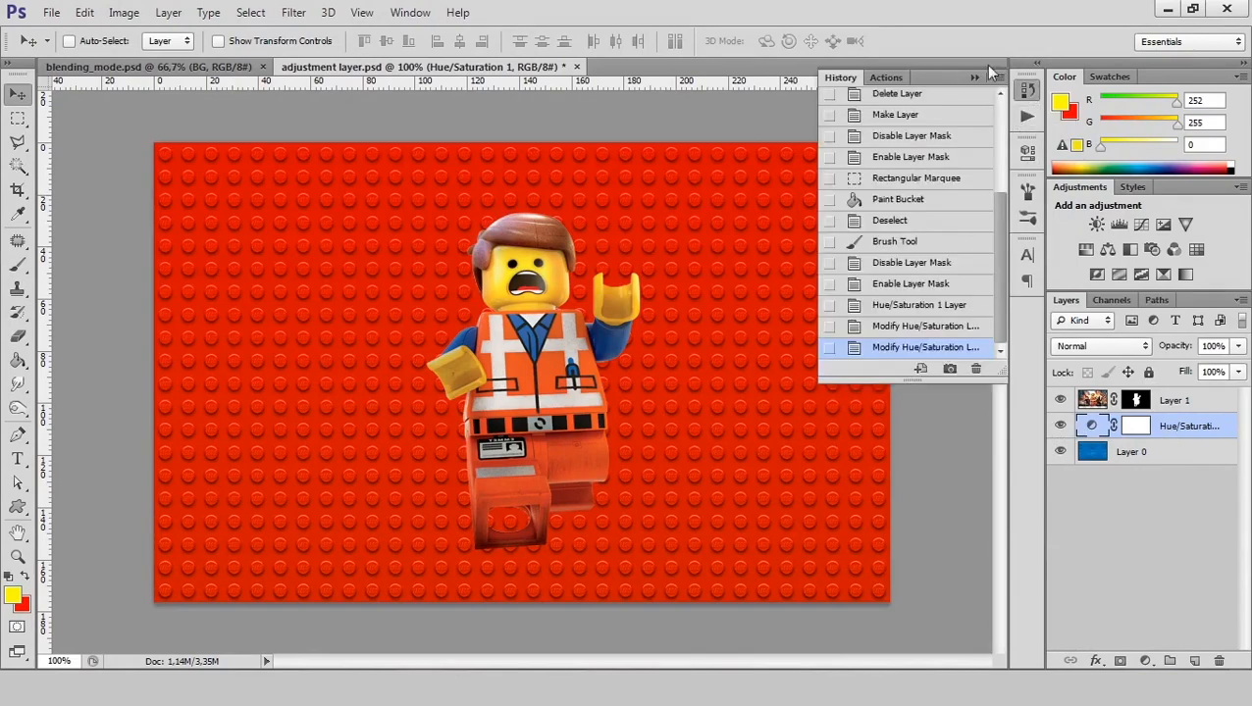
left_click(912, 306)
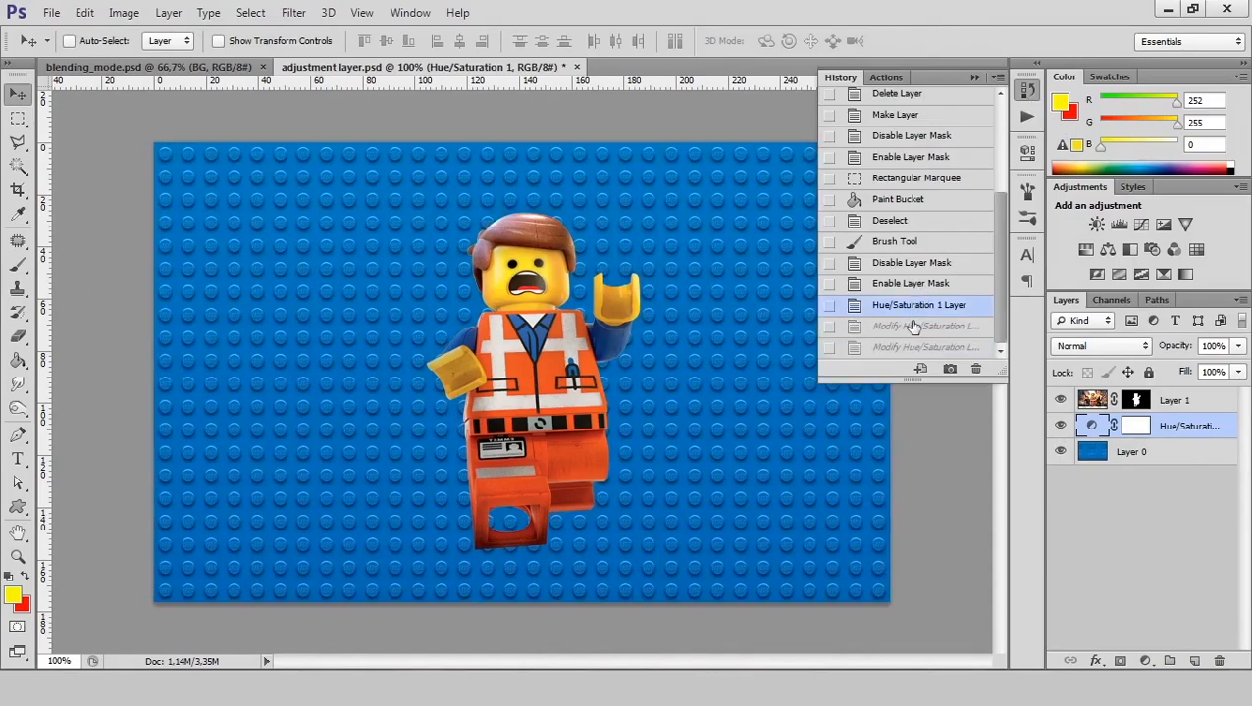
left_click(912, 327)
left_click(1025, 98)
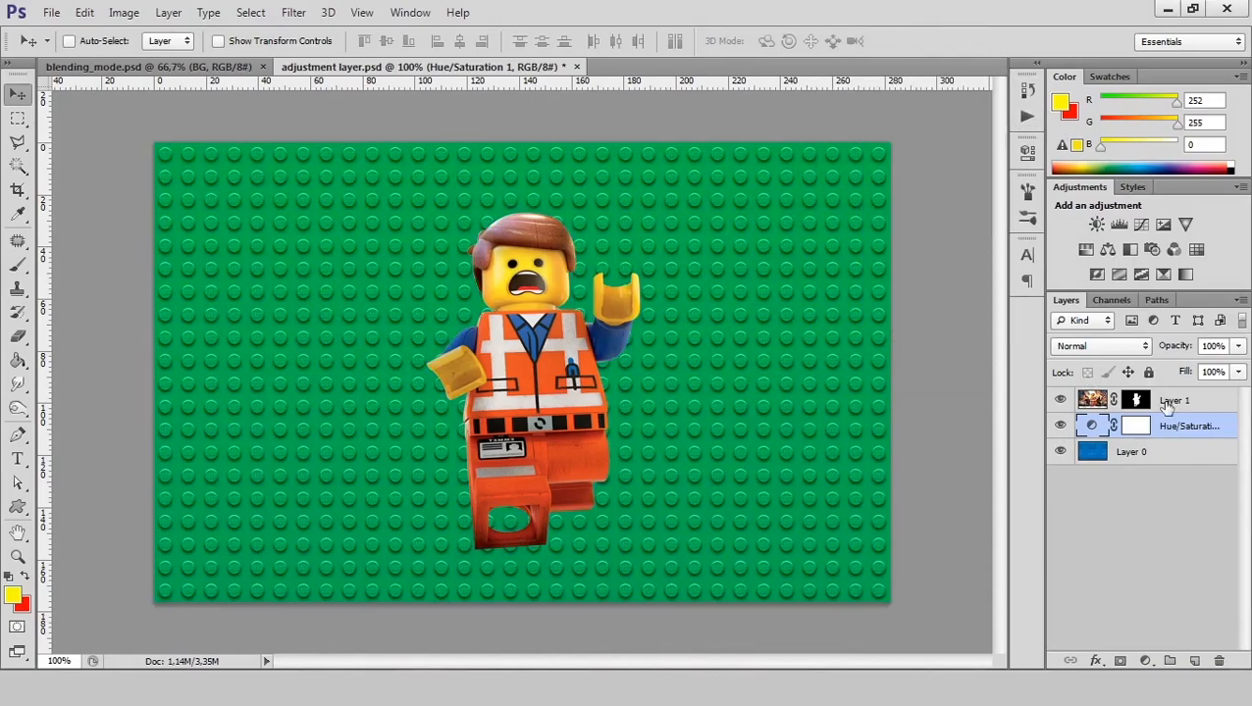
Step: Add a Hue/Saturation adjustment layer above Layer 1 and set its hue to -60
left_click(1103, 406)
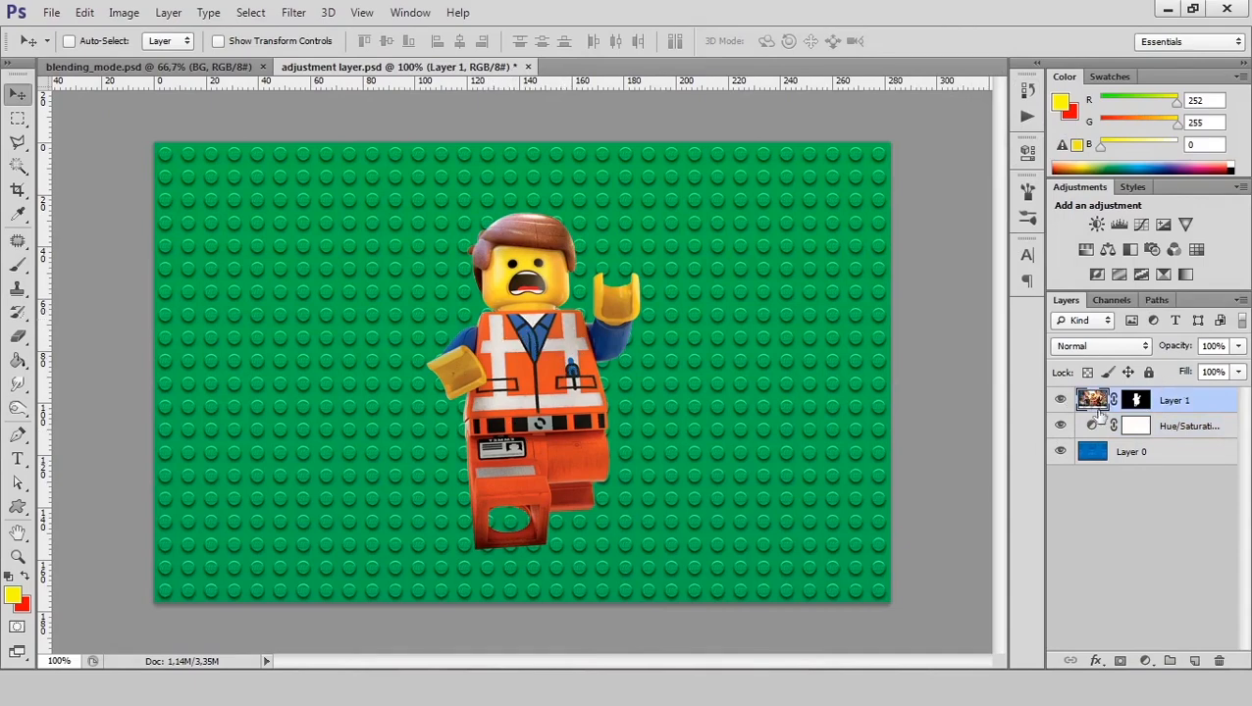
left_click(1147, 662)
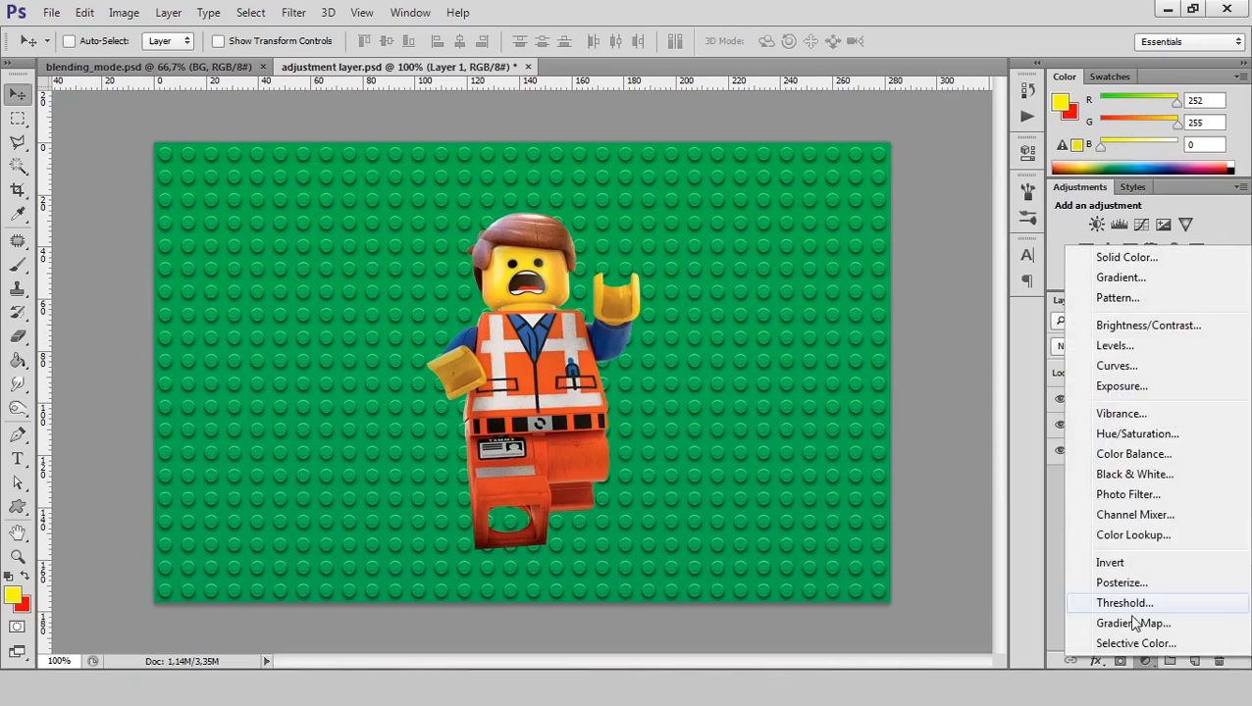
left_click(1138, 433)
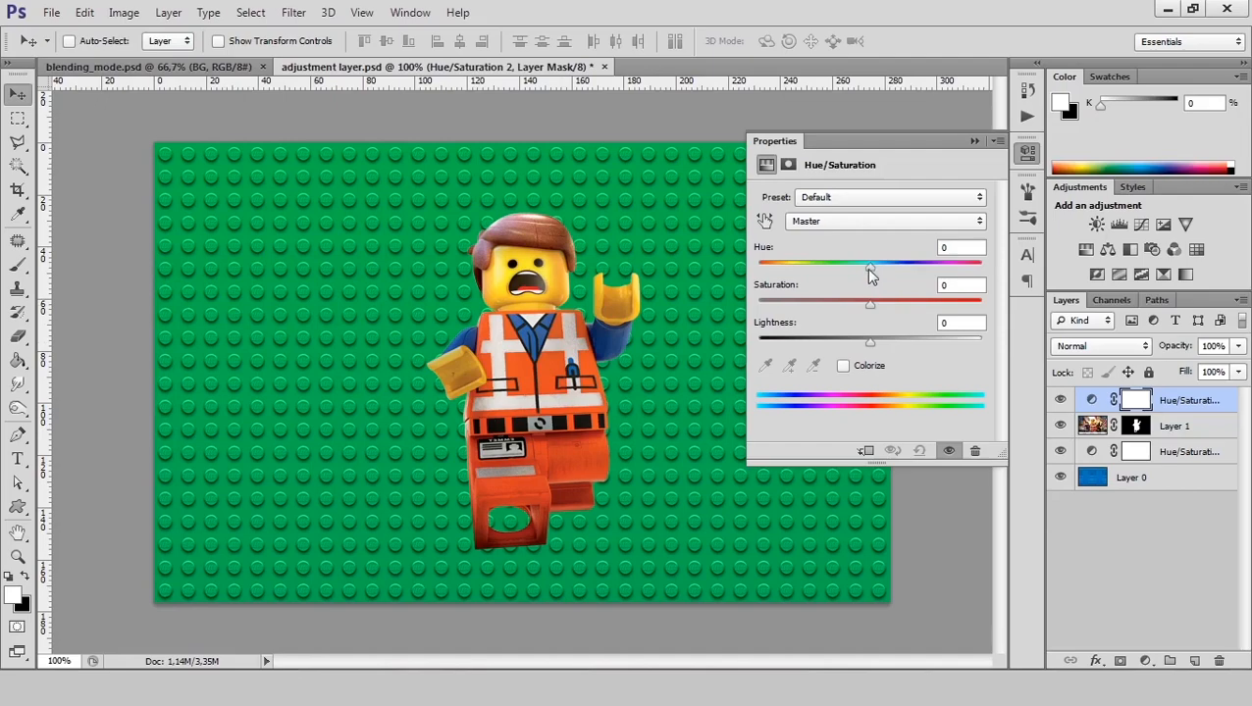
left_click_drag(868, 268, 820, 282)
left_click_drag(780, 278, 811, 302)
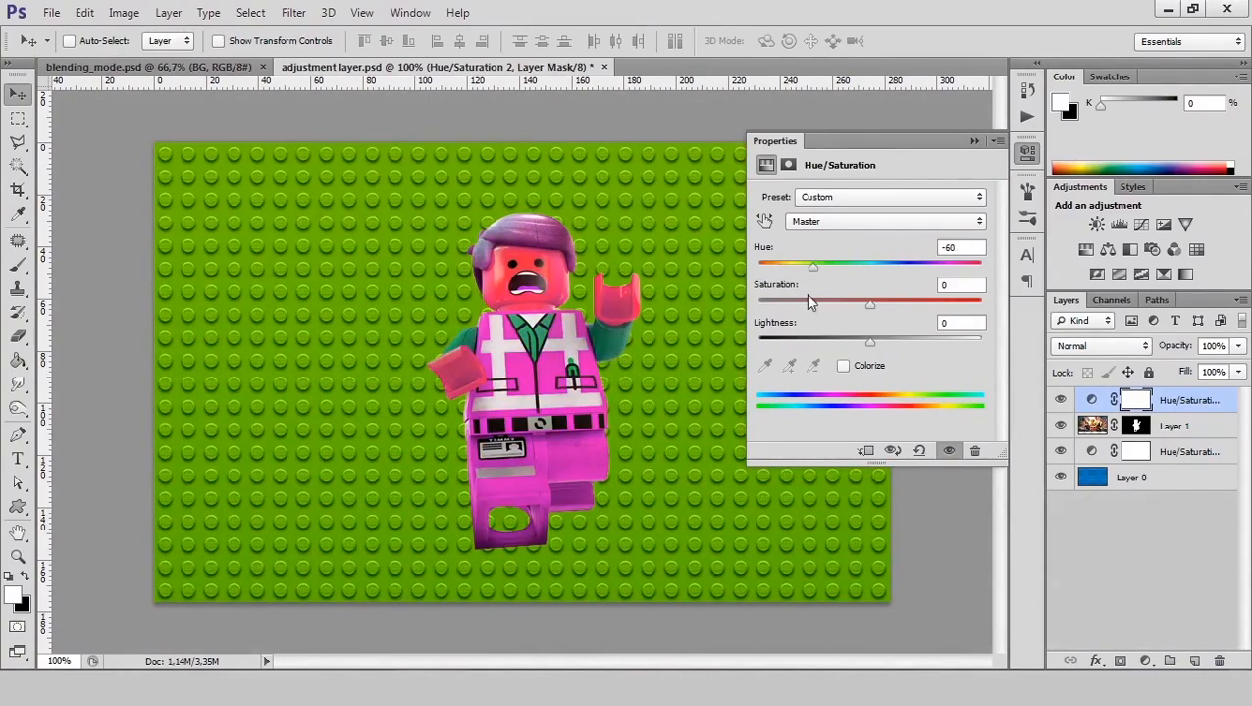
Step: Clip the new Hue/Saturation adjustment to Layer 1, switching the clipping off and on to compare its effect on the background
left_click(863, 451)
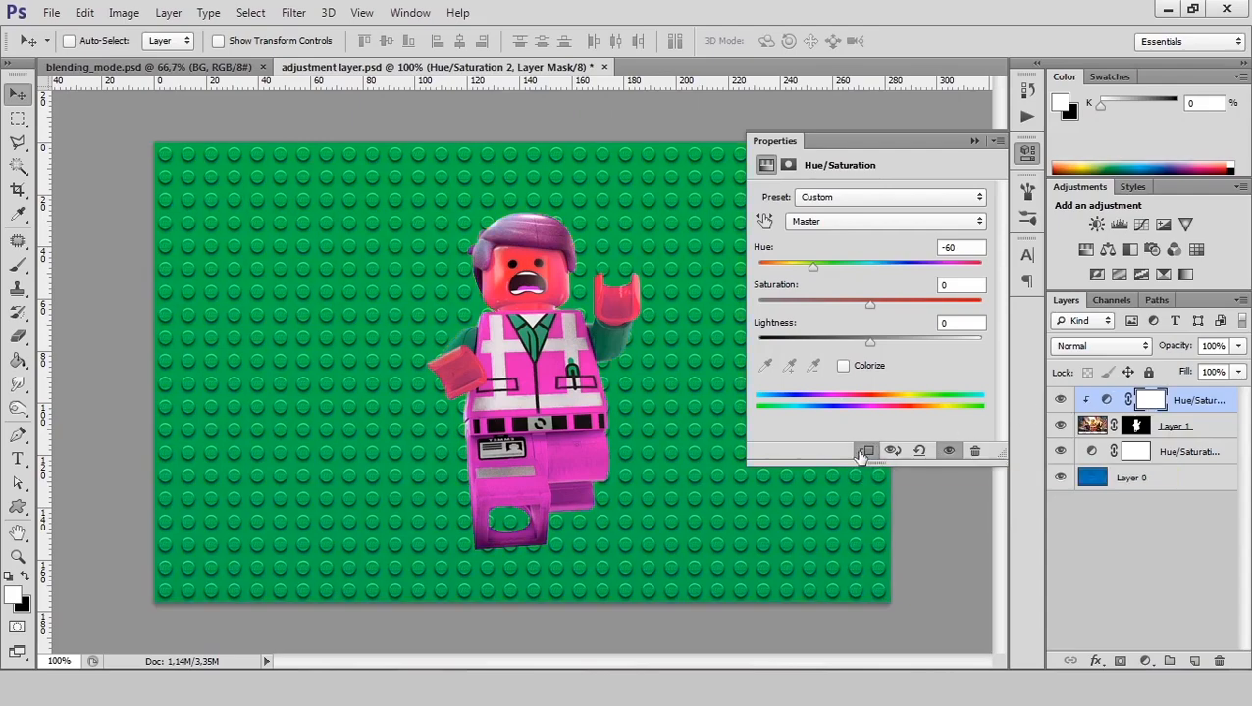
left_click(864, 451)
left_click(864, 452)
left_click(864, 452)
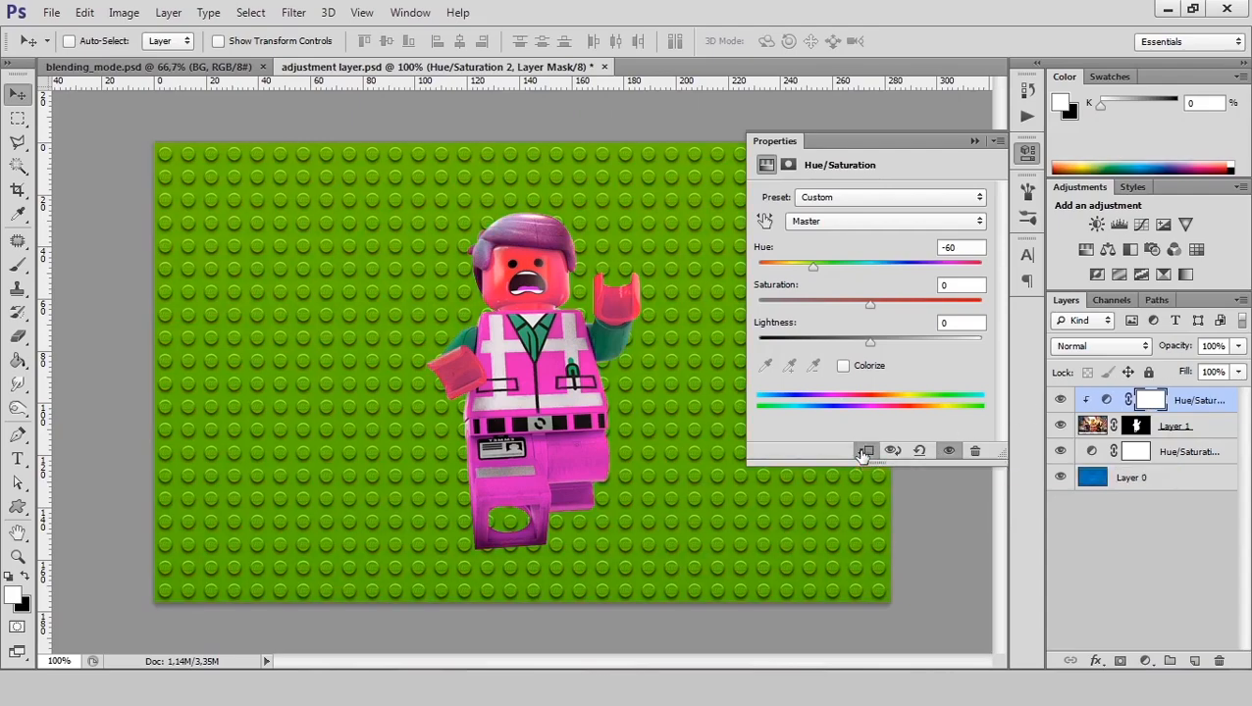
left_click(863, 451)
Step: Compare the character with the clipped adjustment hidden and shown, and inspect the settings of both Hue/Saturation layers
left_click(1061, 400)
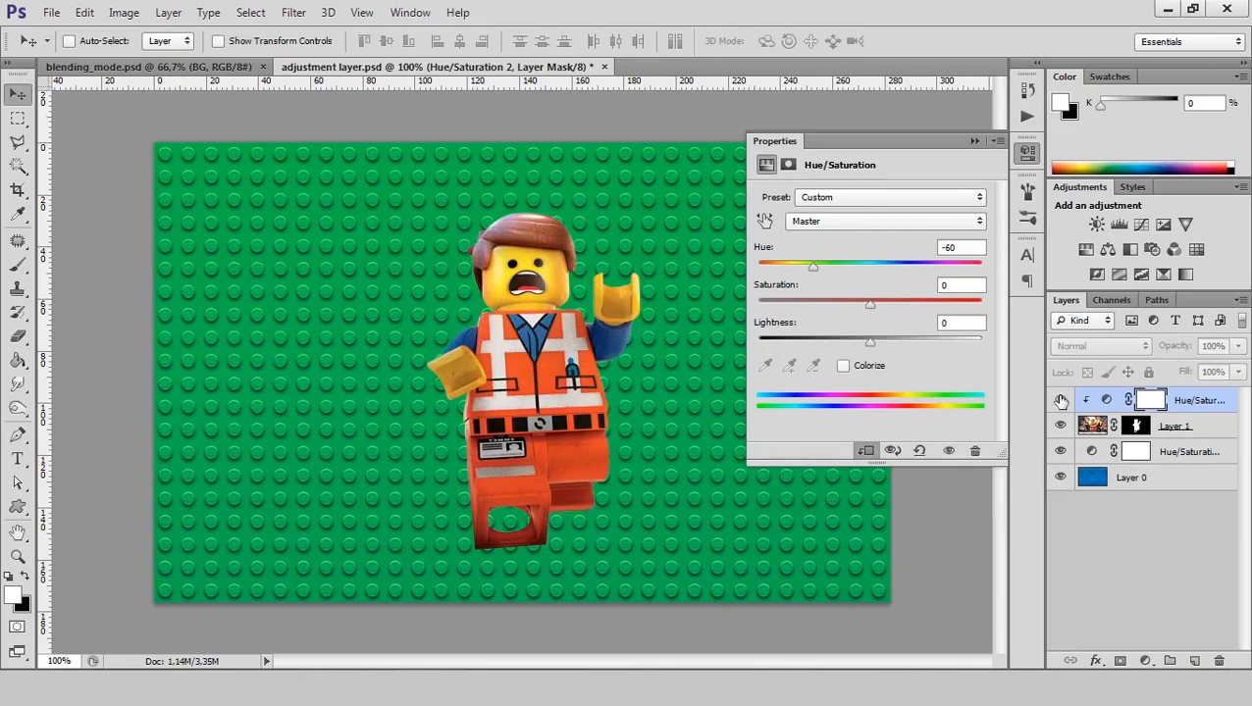
left_click(1061, 401)
left_click(1061, 400)
left_click(1061, 400)
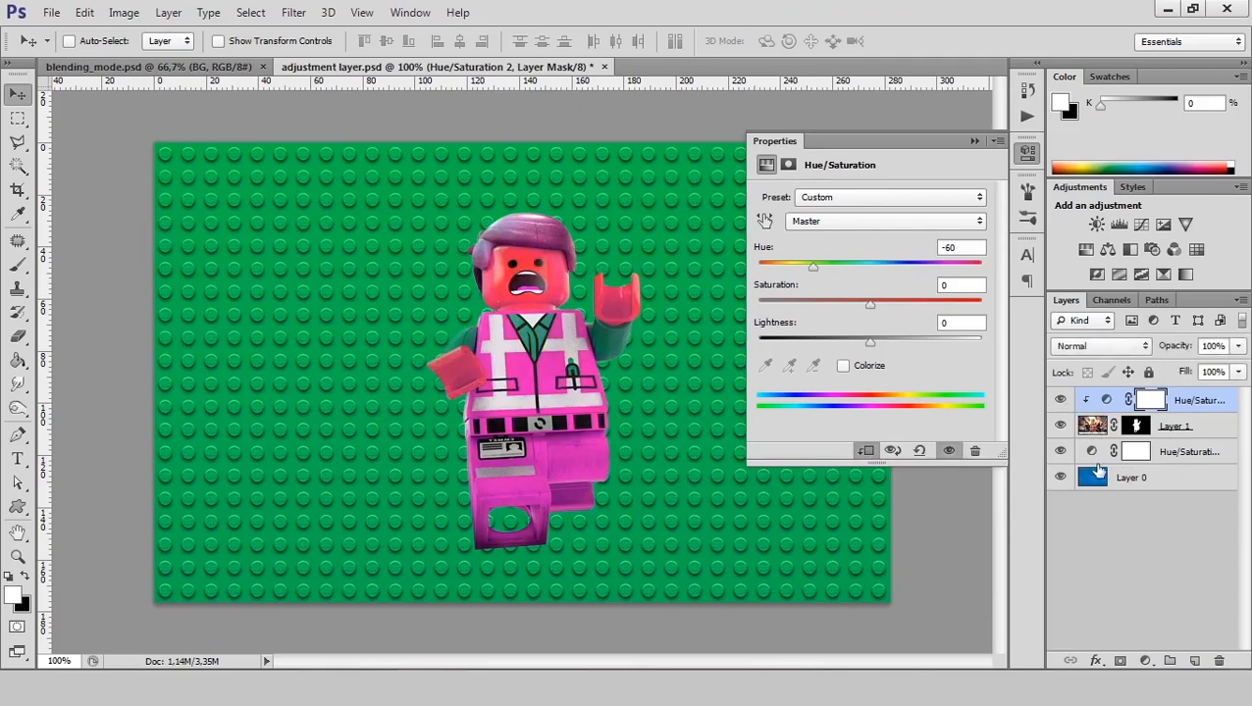
left_click(1094, 453)
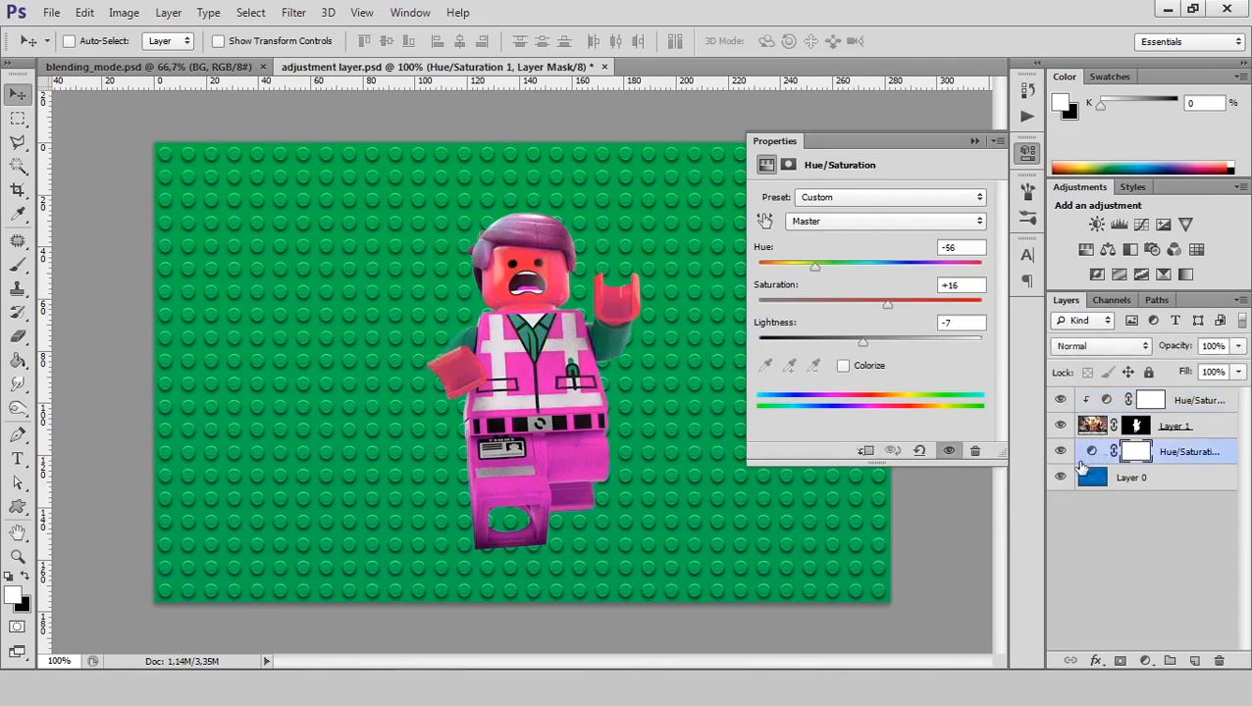
left_click(1194, 405)
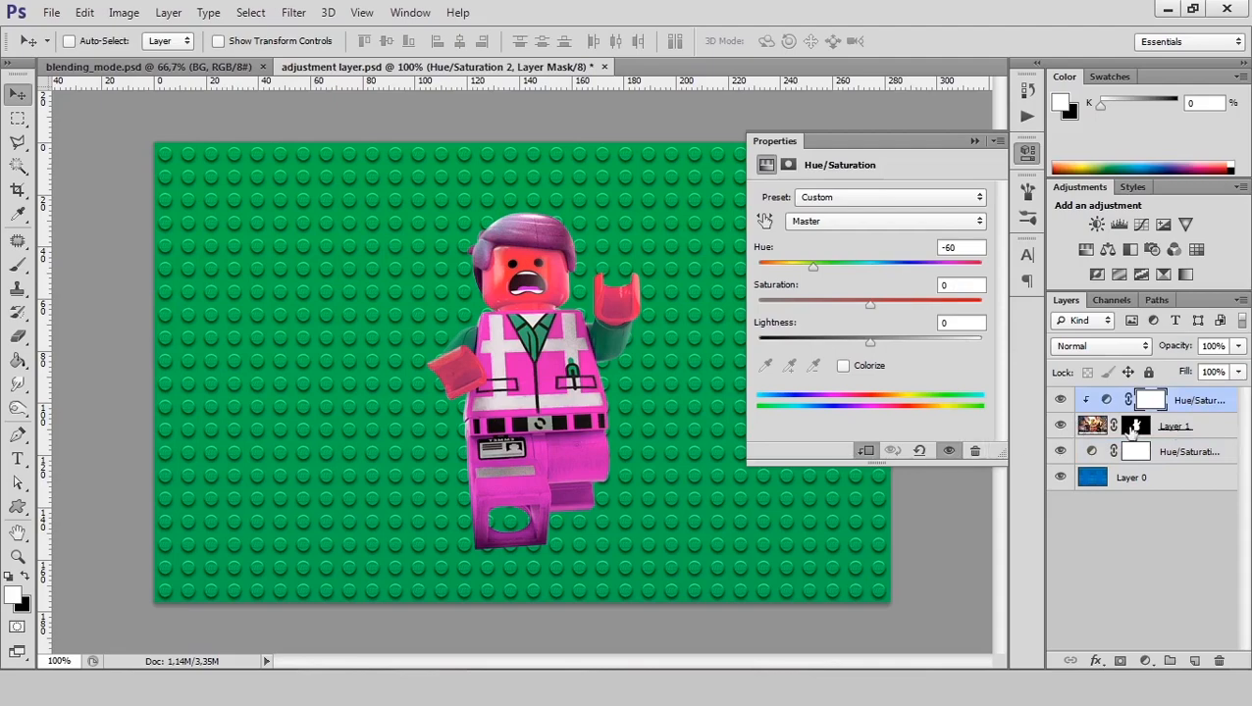
Step: Release the top Hue/Saturation adjustment from Layer 1 and clip it again directly at the boundary between the two layers
left_click(861, 450)
left_click(860, 451)
left_click(861, 450)
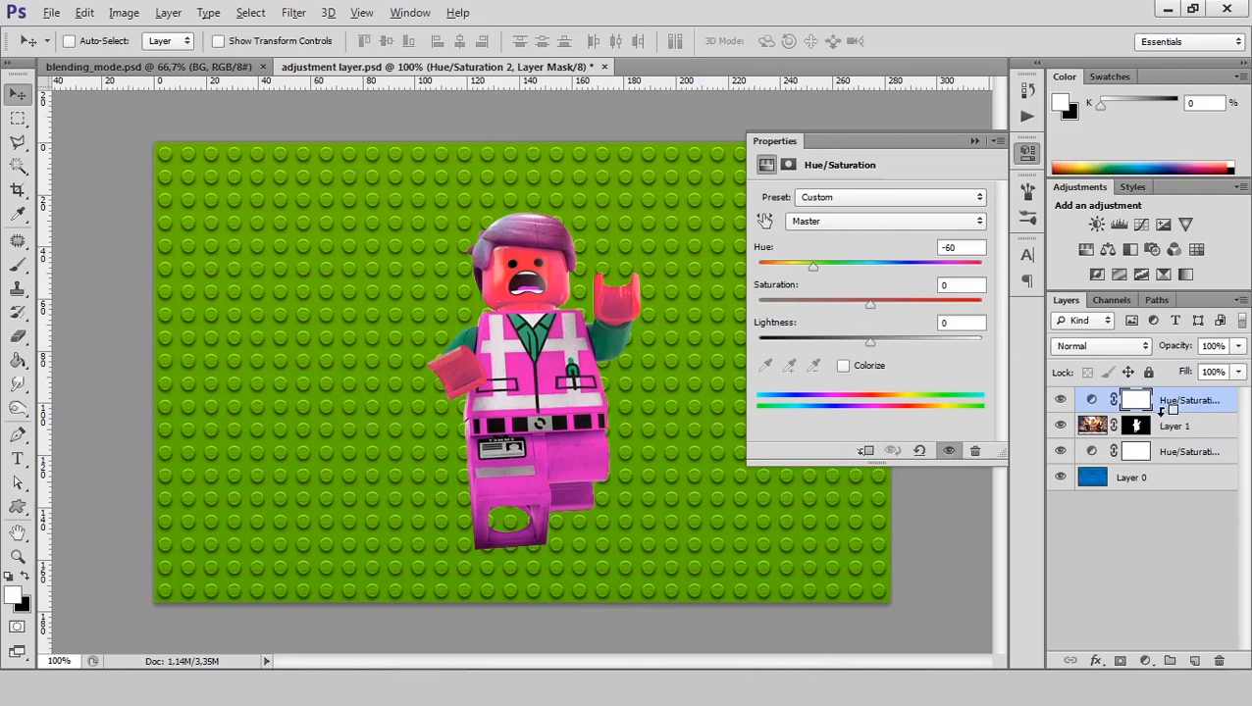
key("alt")
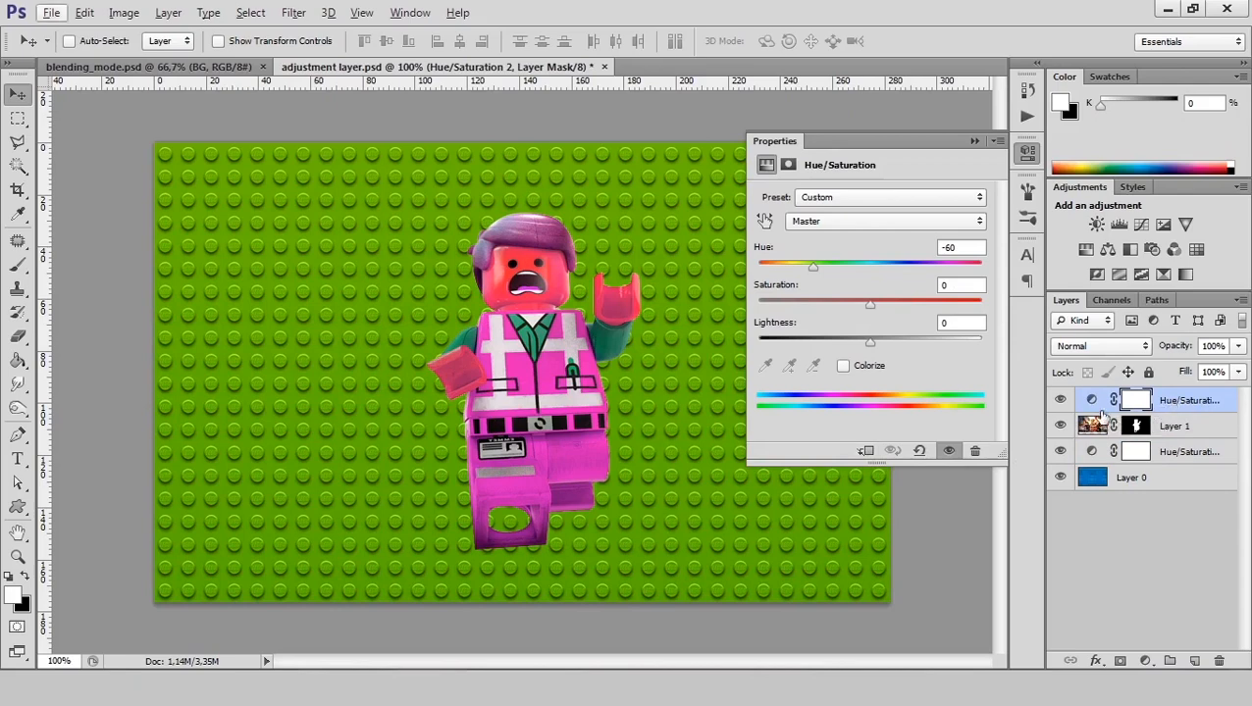
key("alt")
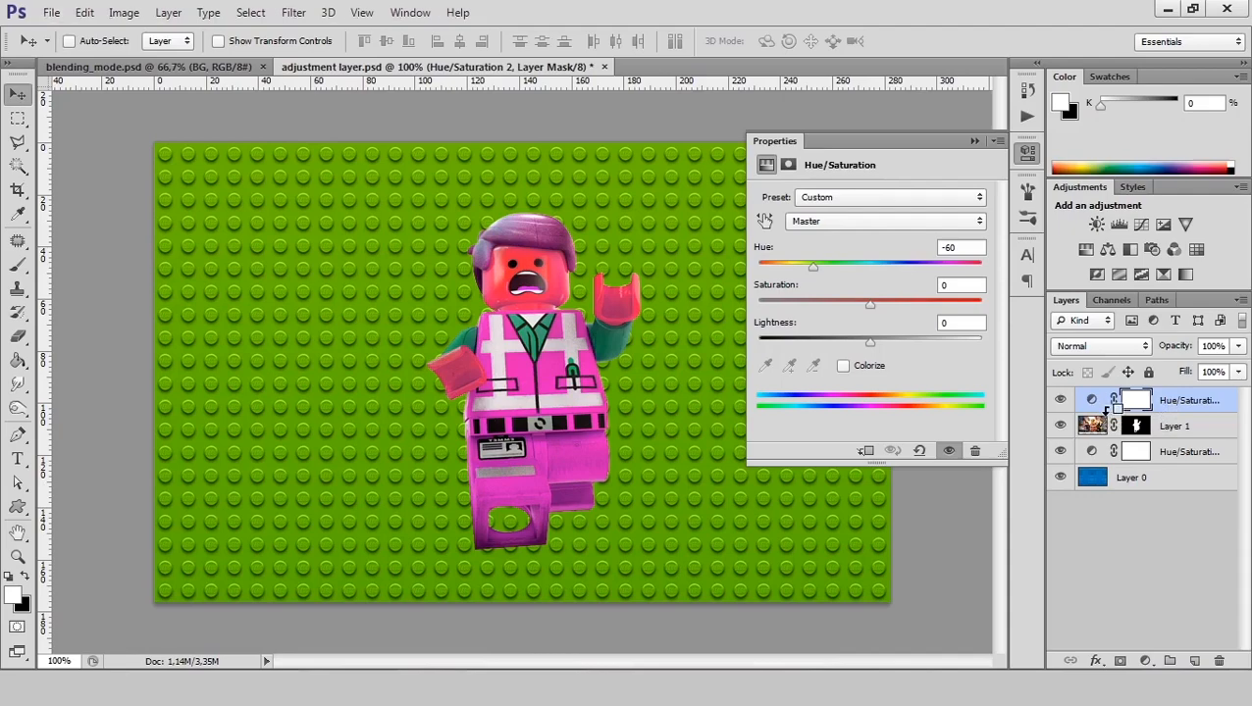
left_click(1107, 411, "alt")
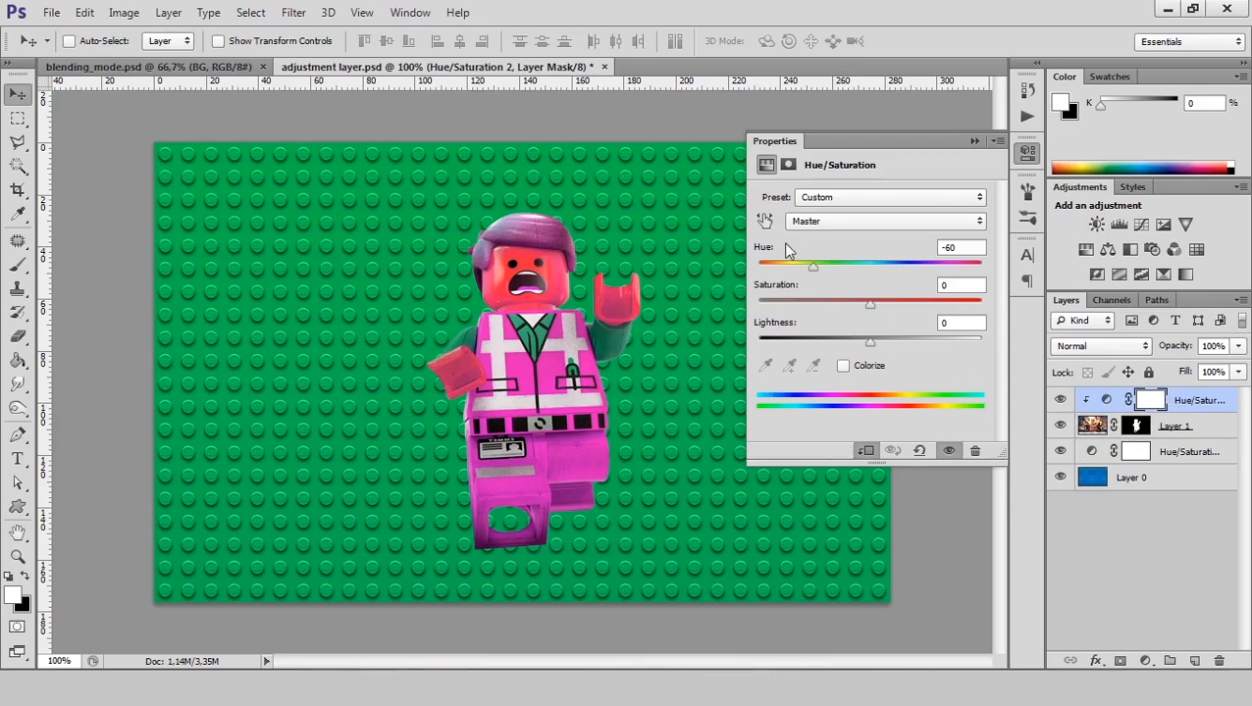
Step: Set the character's clipped Hue/Saturation adjustment to hue -133, saturation -45 and lightness 0, and put its settings away
left_click_drag(812, 269, 780, 276)
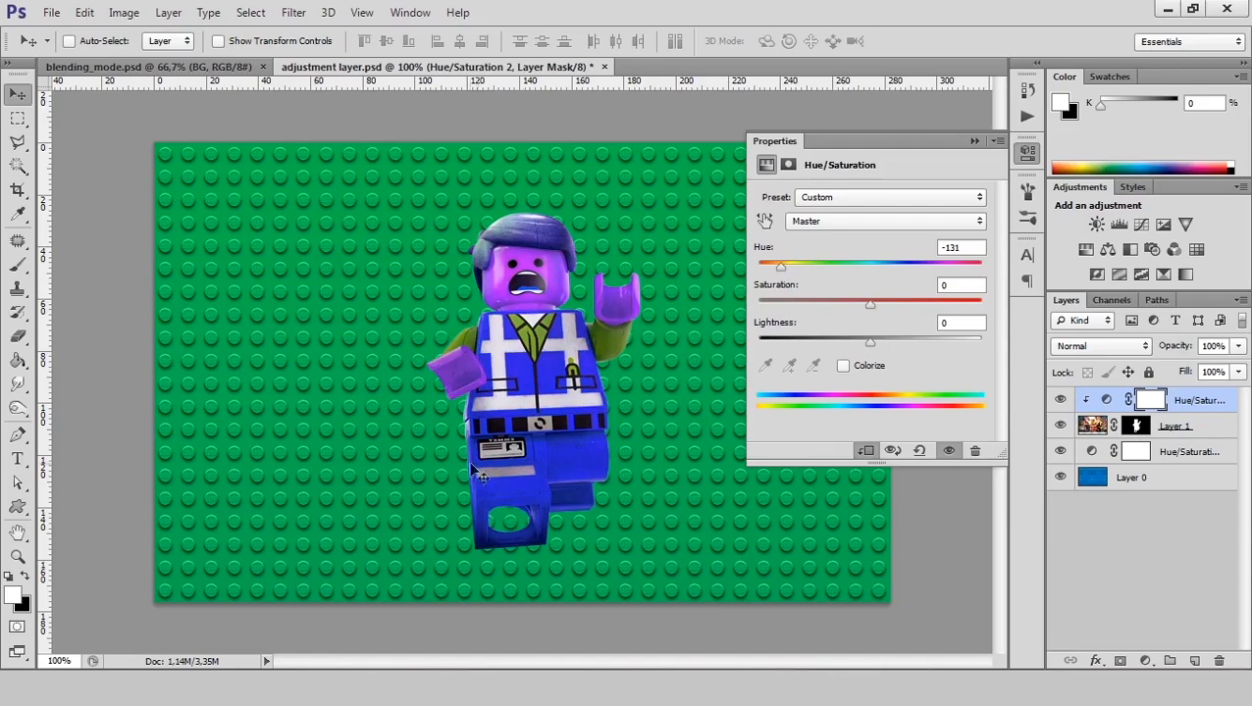
left_click_drag(879, 305, 862, 344)
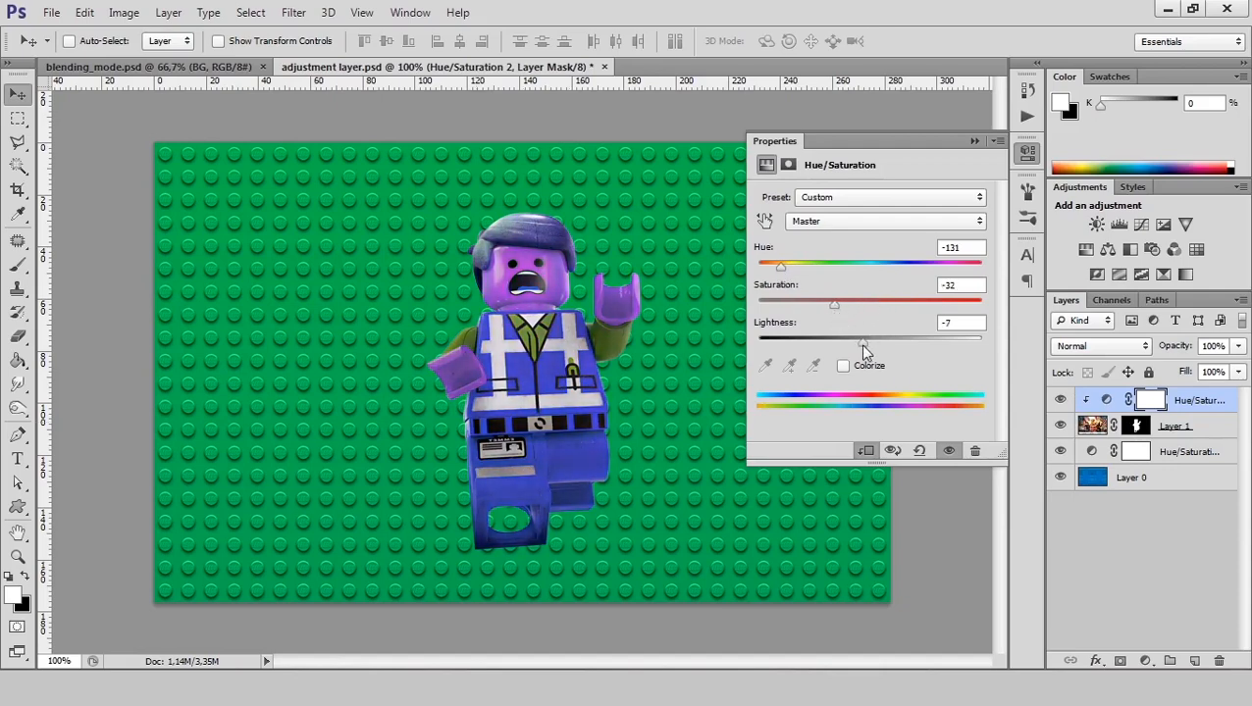
left_click_drag(833, 304, 818, 304)
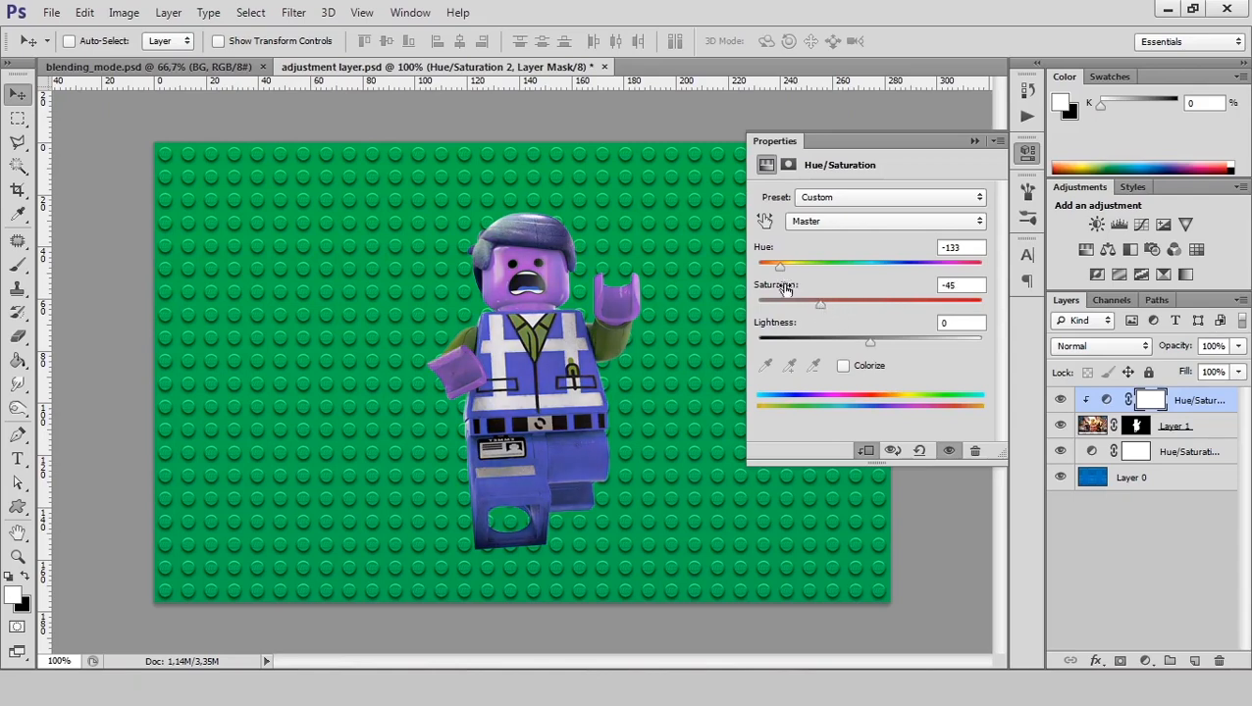
left_click(1029, 155)
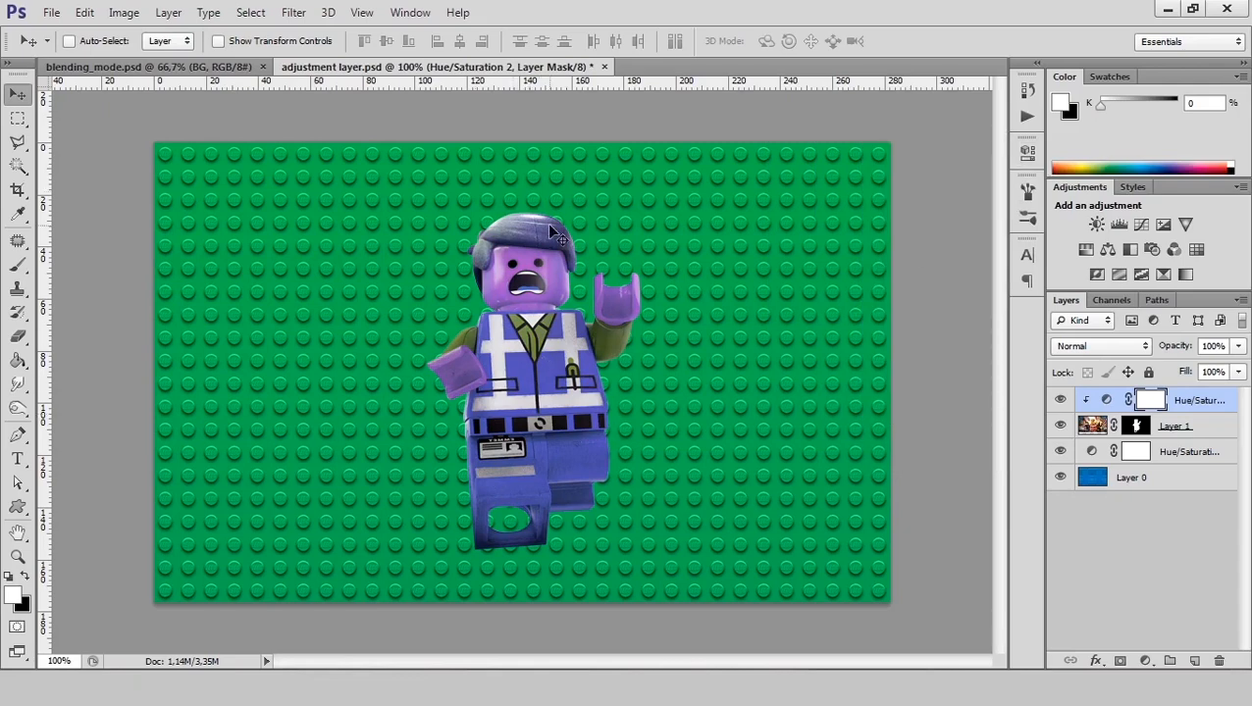
Step: Brush black on the clipped adjustment's mask over the character's lowered arm and hand, face and hair to remove the recolouring there
key("ctrl+plus")
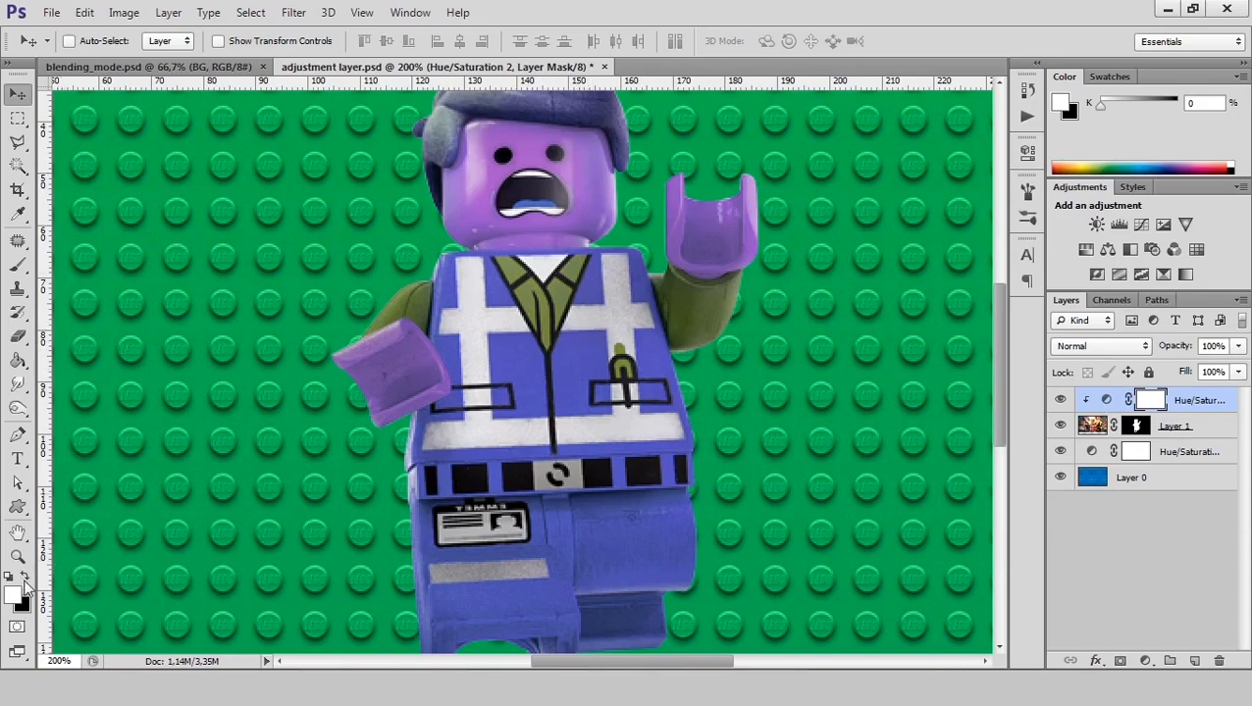
key("b")
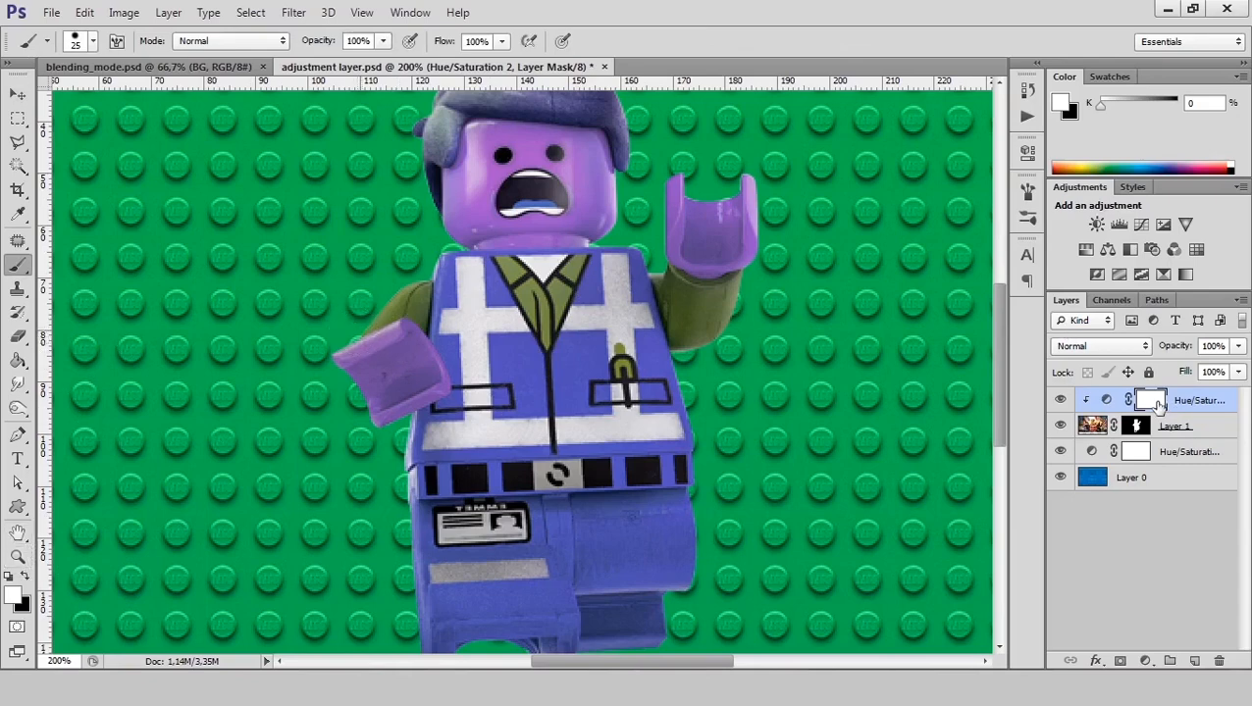
left_click(27, 579)
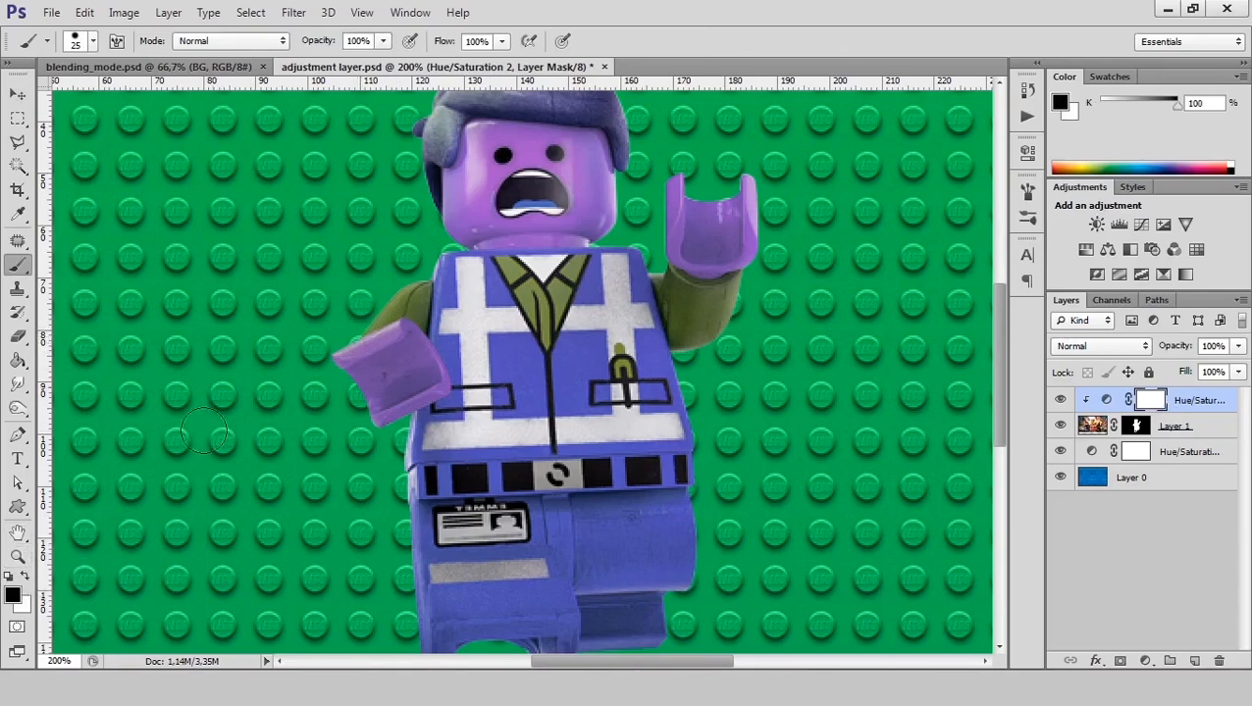
mouse_move(397, 293)
left_mouse_down()
mouse_move(376, 377)
mouse_move(362, 352)
mouse_move(357, 385)
mouse_move(405, 356)
mouse_move(417, 369)
mouse_move(372, 405)
mouse_move(422, 379)
mouse_move(406, 324)
left_mouse_up()
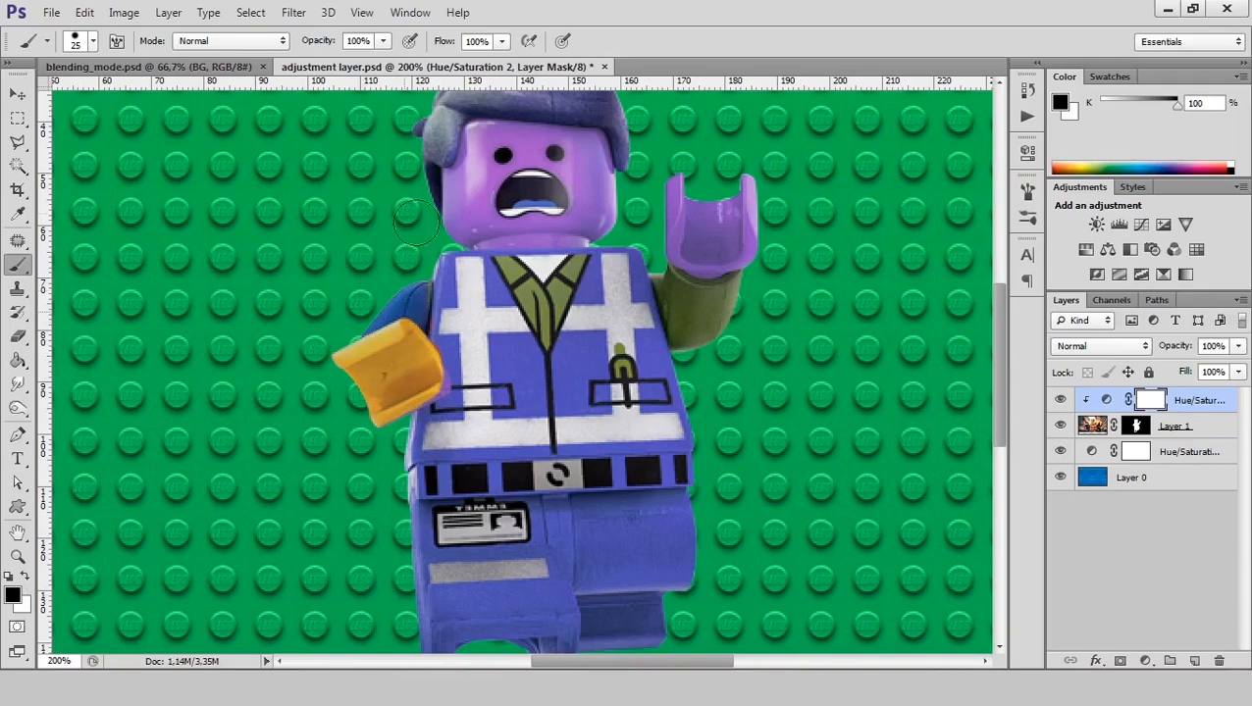
mouse_move(436, 196)
left_mouse_down()
mouse_move(511, 211)
mouse_move(452, 220)
mouse_move(517, 231)
mouse_move(604, 162)
mouse_move(453, 162)
mouse_move(618, 147)
mouse_move(630, 165)
left_mouse_up()
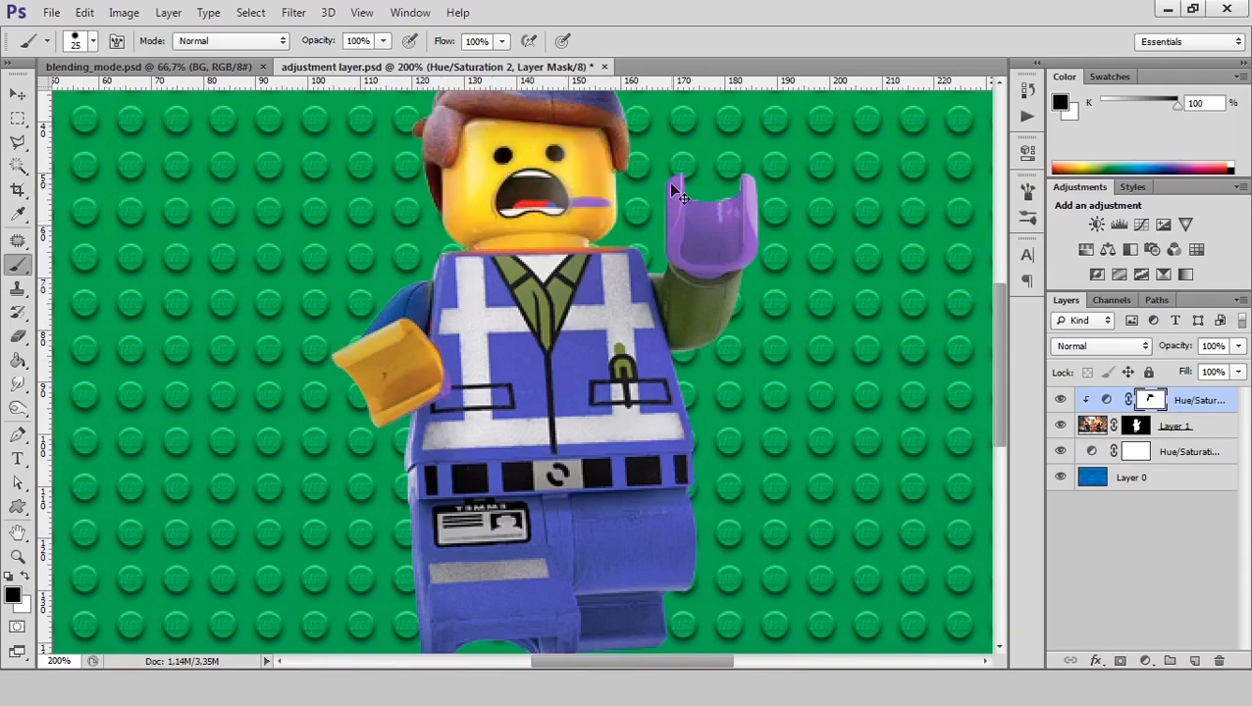
Step: Reset the clipped Hue/Saturation adjustment's mask to white, and fill it completely with black to hide the recolouring
key("ctrl+BackSpace")
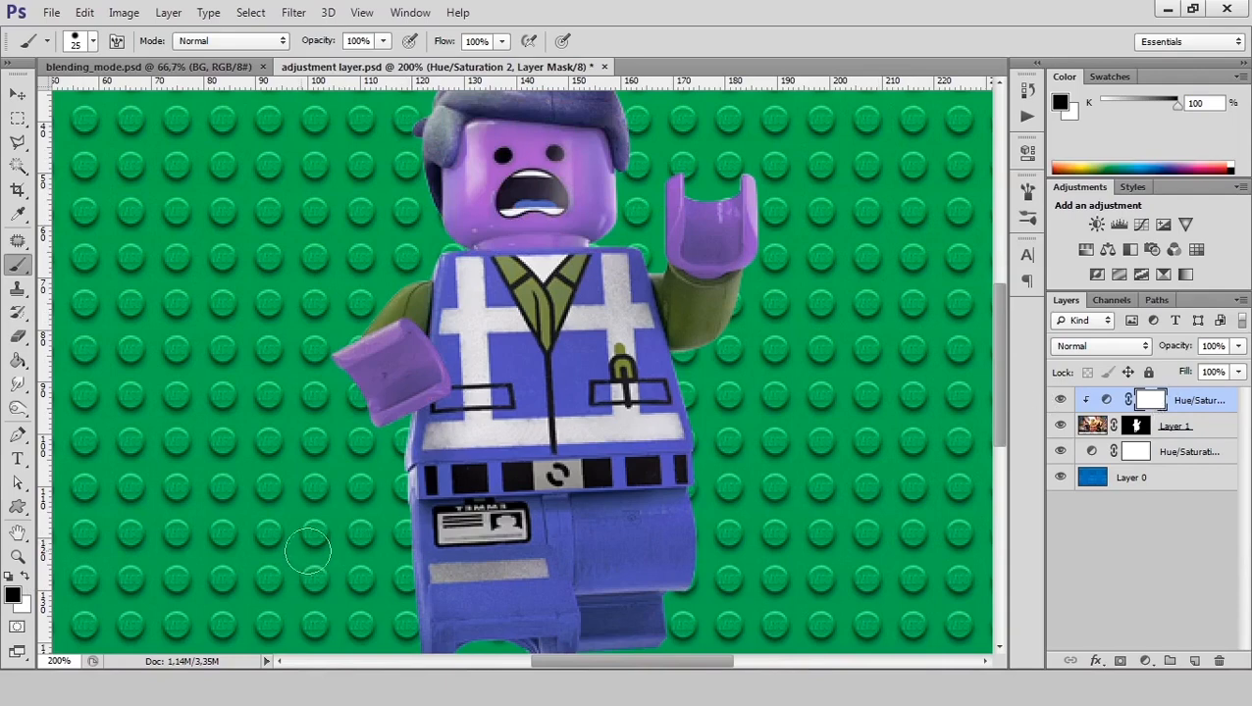
key("g")
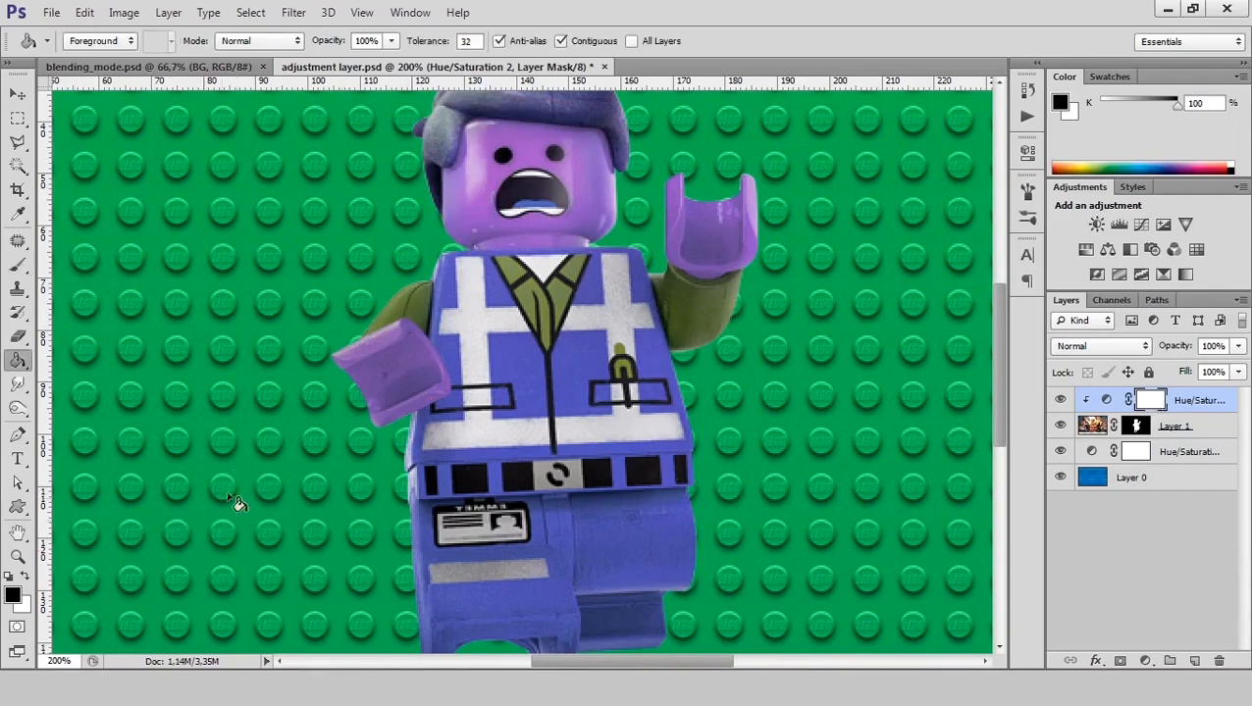
left_click(258, 450)
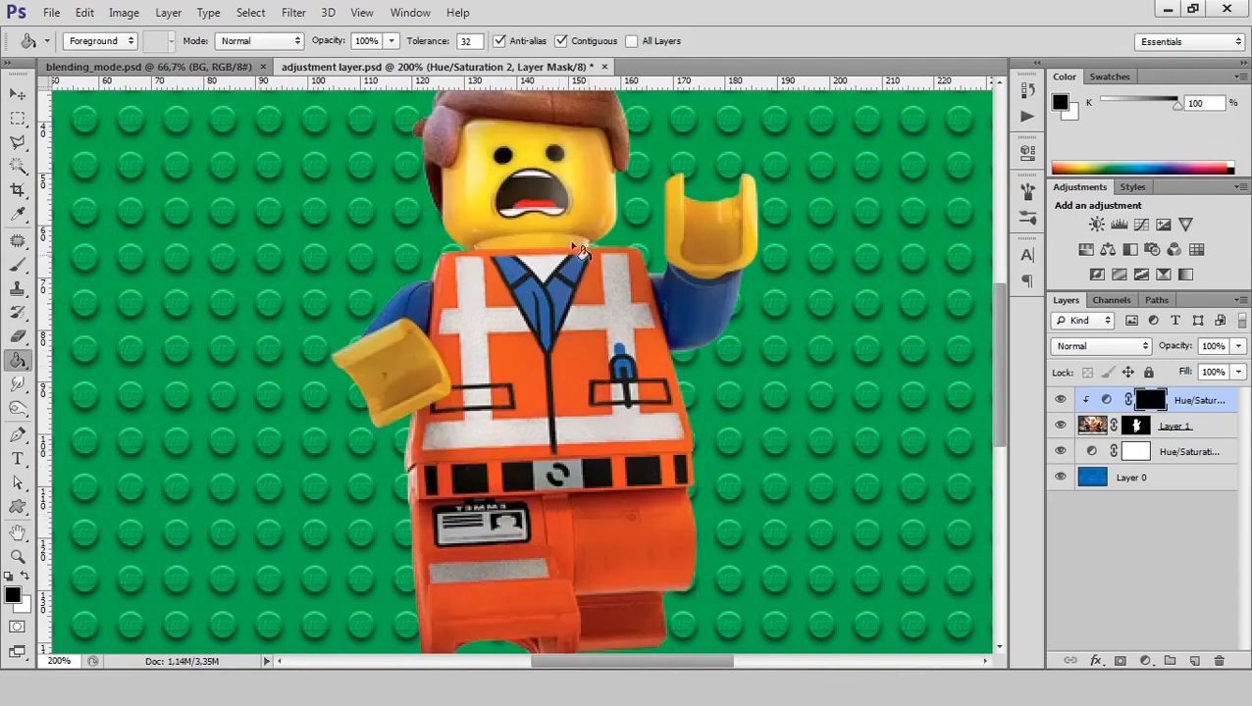
Step: Paint white with a size 10 brush on the adjustment's mask over the central vest area between the reflective stripes
left_click(23, 575)
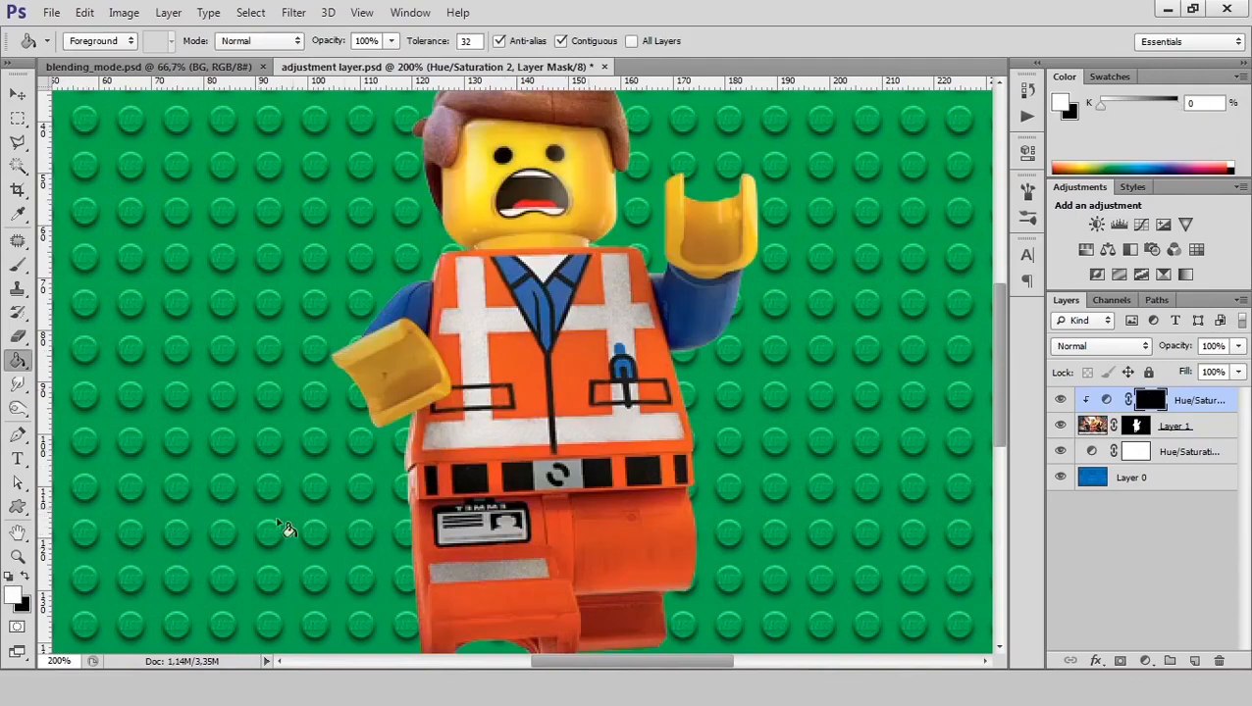
key("b")
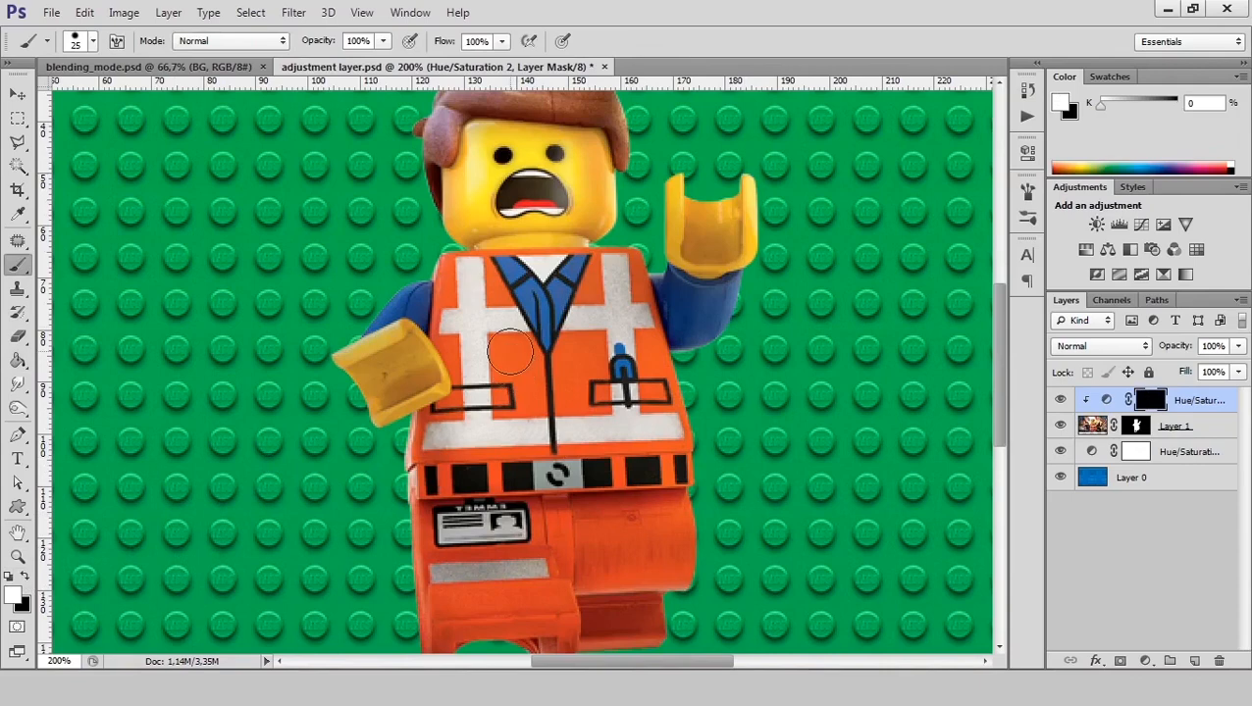
key("bracketleft")
mouse_move(493, 333)
left_mouse_down()
mouse_move(499, 396)
mouse_move(499, 342)
mouse_move(527, 340)
mouse_move(540, 373)
mouse_move(539, 417)
mouse_move(498, 413)
mouse_move(498, 348)
mouse_move(510, 394)
mouse_move(522, 399)
mouse_move(537, 372)
mouse_move(526, 405)
left_mouse_up()
key("x")
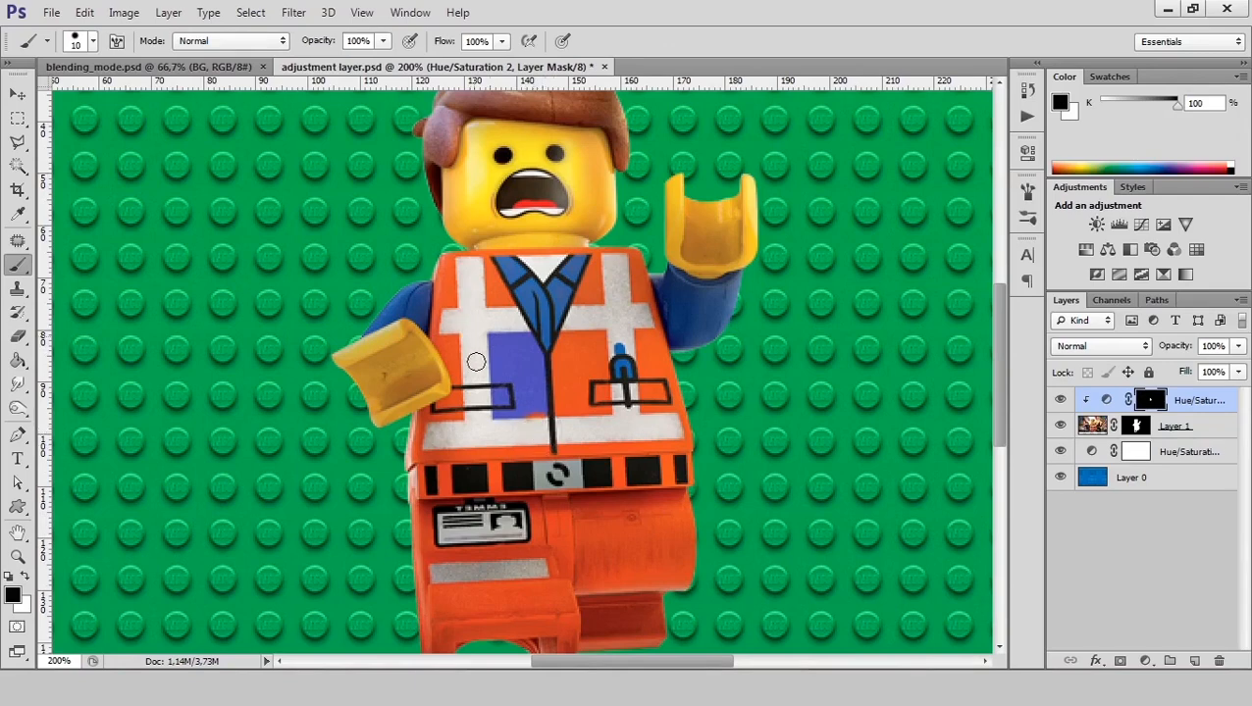
key("x")
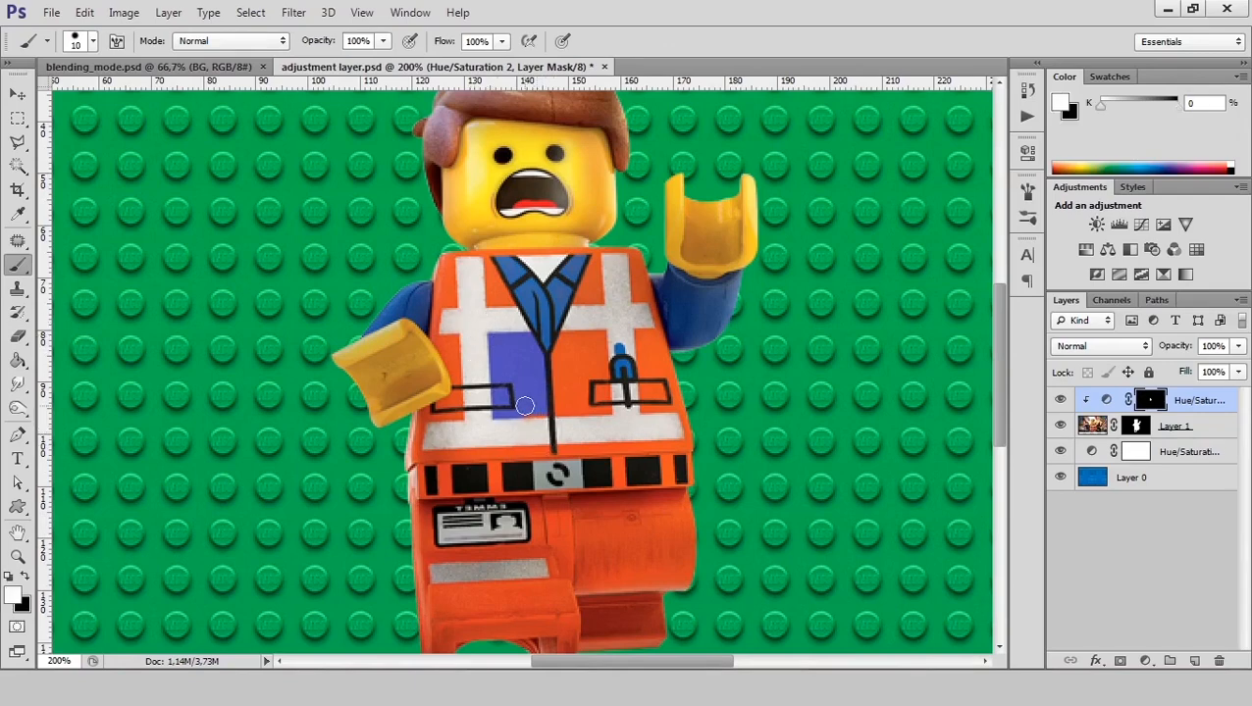
mouse_move(525, 406)
left_mouse_down()
mouse_move(597, 405)
mouse_move(592, 382)
mouse_move(600, 402)
mouse_move(598, 339)
mouse_move(605, 407)
mouse_move(585, 338)
mouse_move(562, 342)
mouse_move(553, 367)
mouse_move(567, 340)
mouse_move(589, 341)
mouse_move(555, 377)
mouse_move(562, 400)
mouse_move(598, 408)
mouse_move(569, 406)
left_mouse_up()
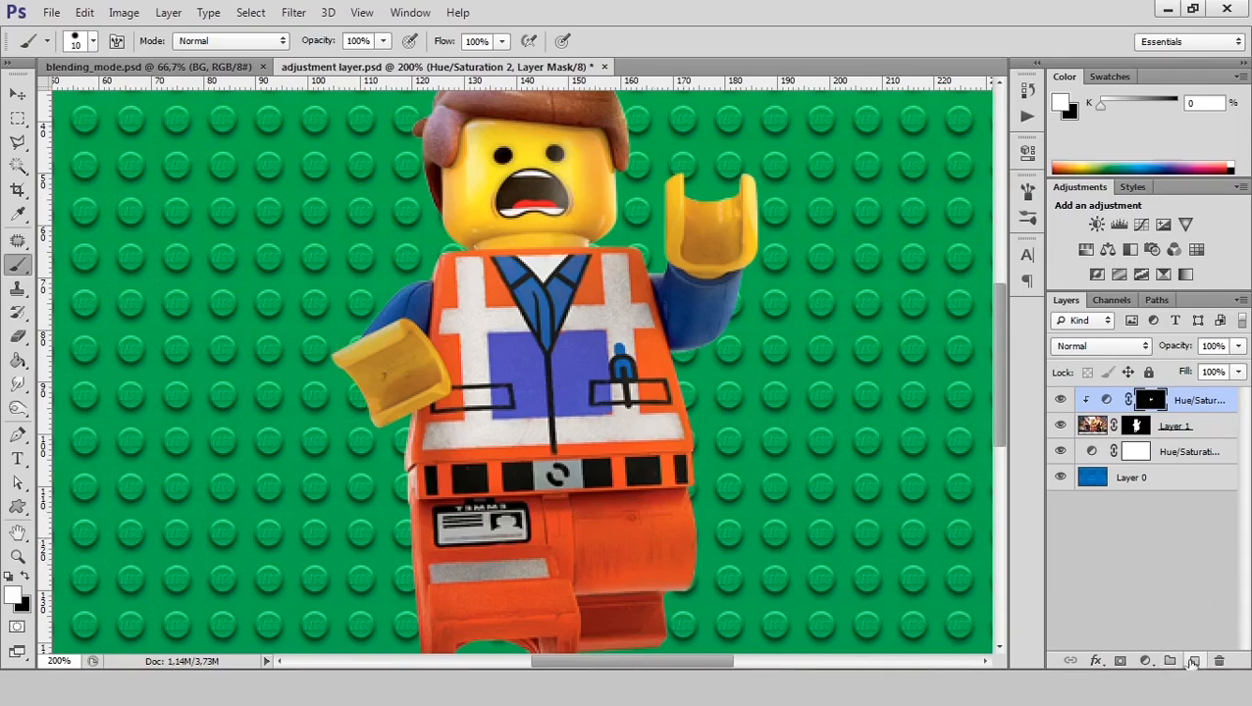
Step: Add another Hue/Saturation adjustment on top, clip it to the character, set its hue to -33 and put its settings away
left_click(1143, 661)
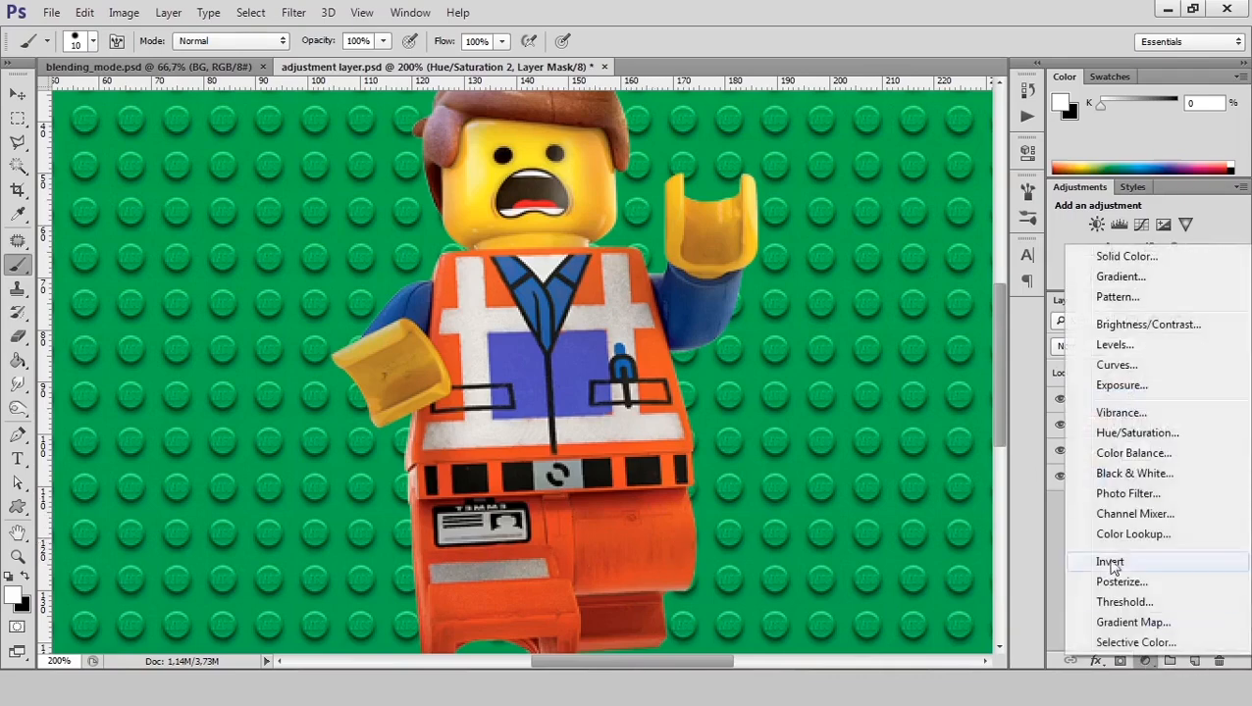
left_click(1159, 440)
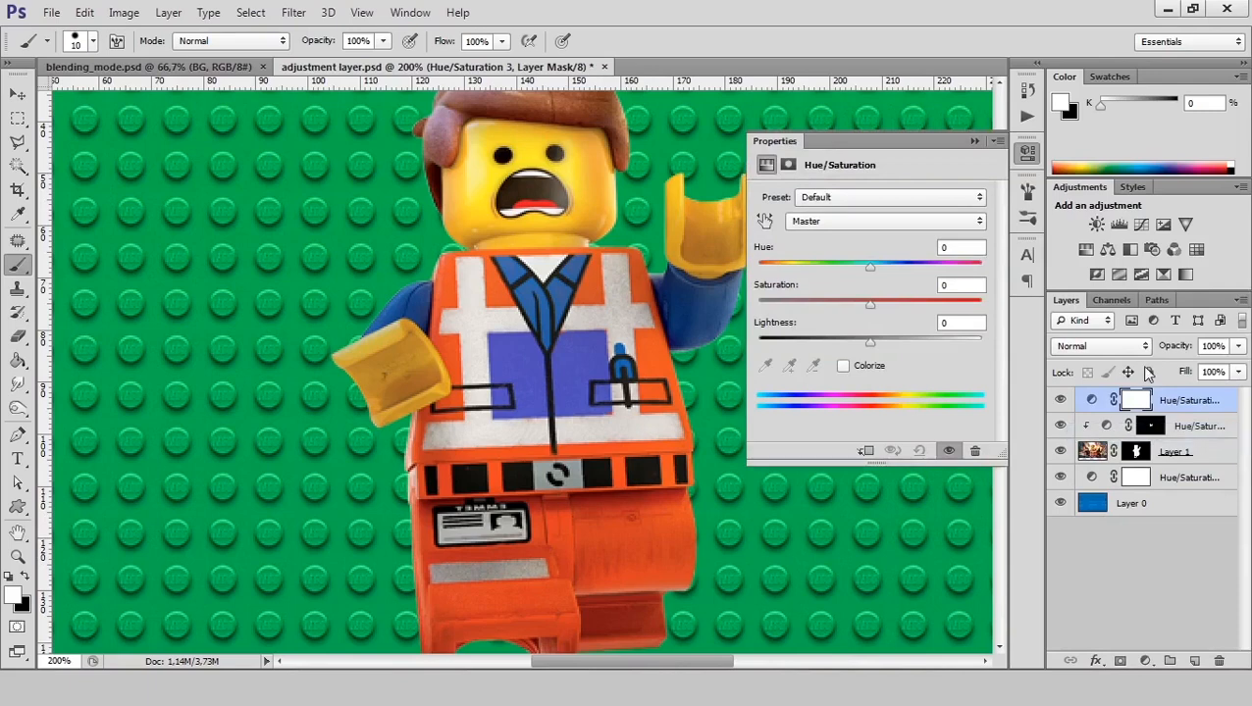
left_click(1097, 407, "alt")
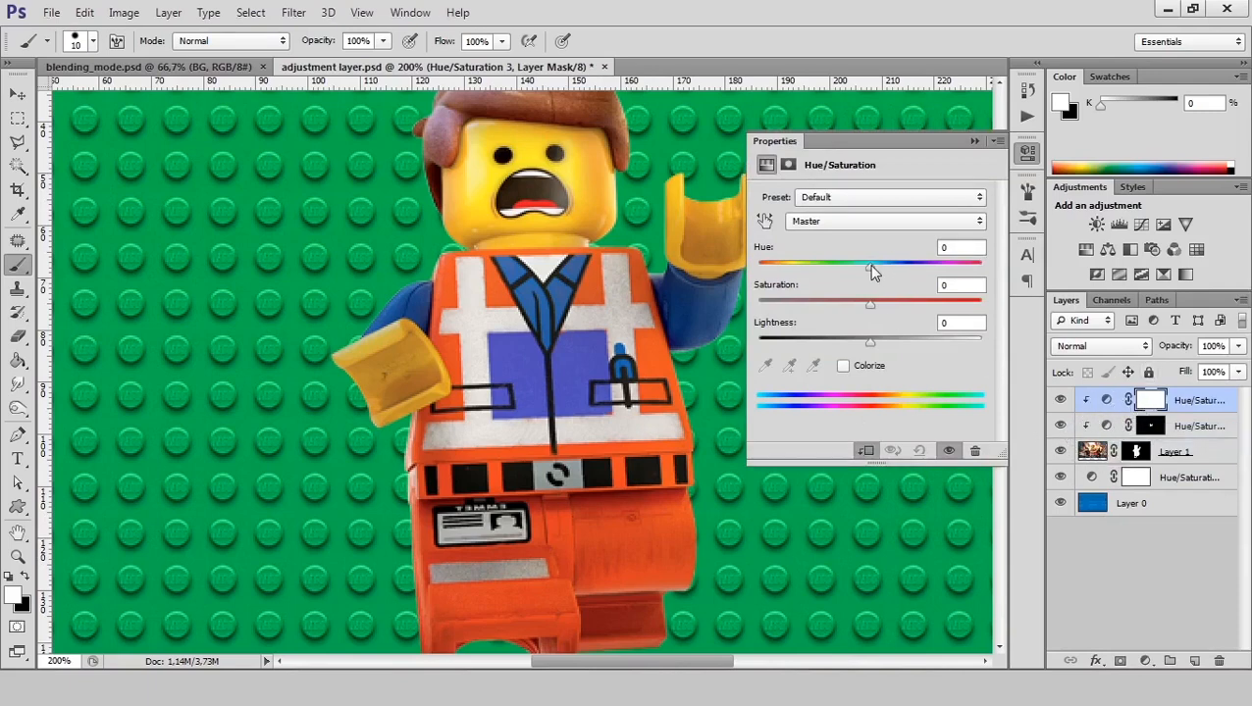
left_click_drag(870, 265, 833, 271)
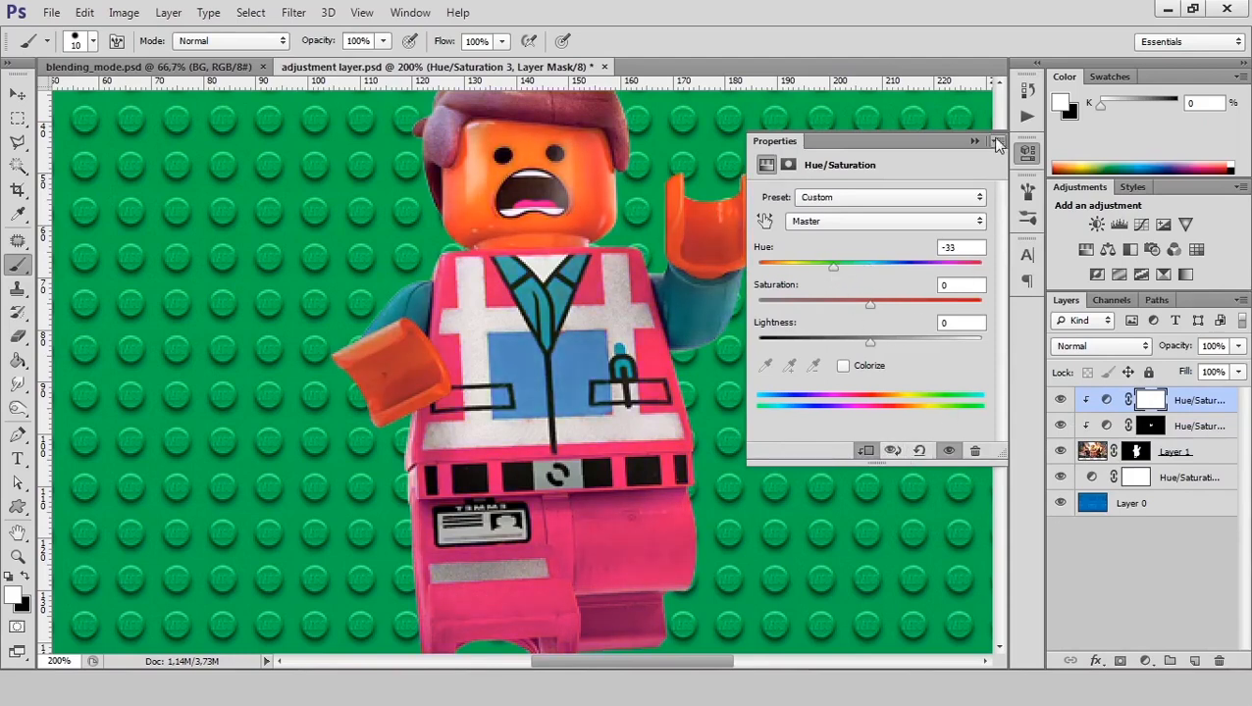
left_click(1028, 152)
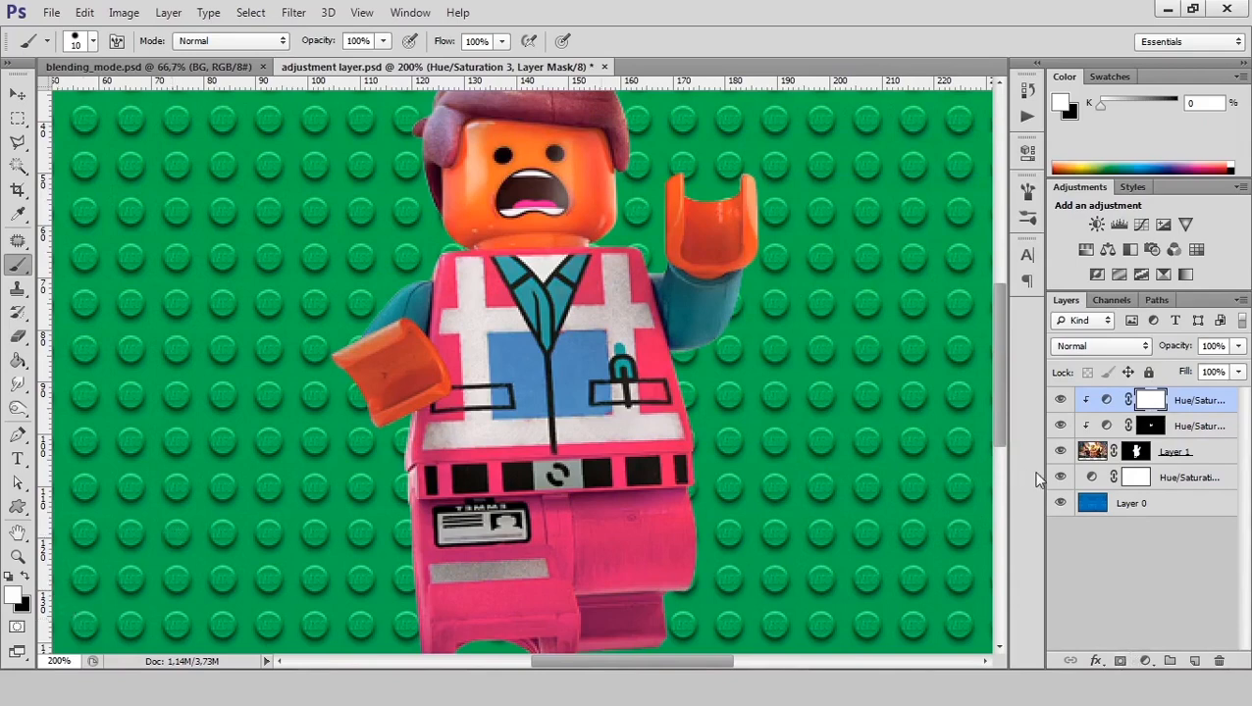
Step: Fill the new Hue/Saturation adjustment's mask with black to hide its recolouring
key("g")
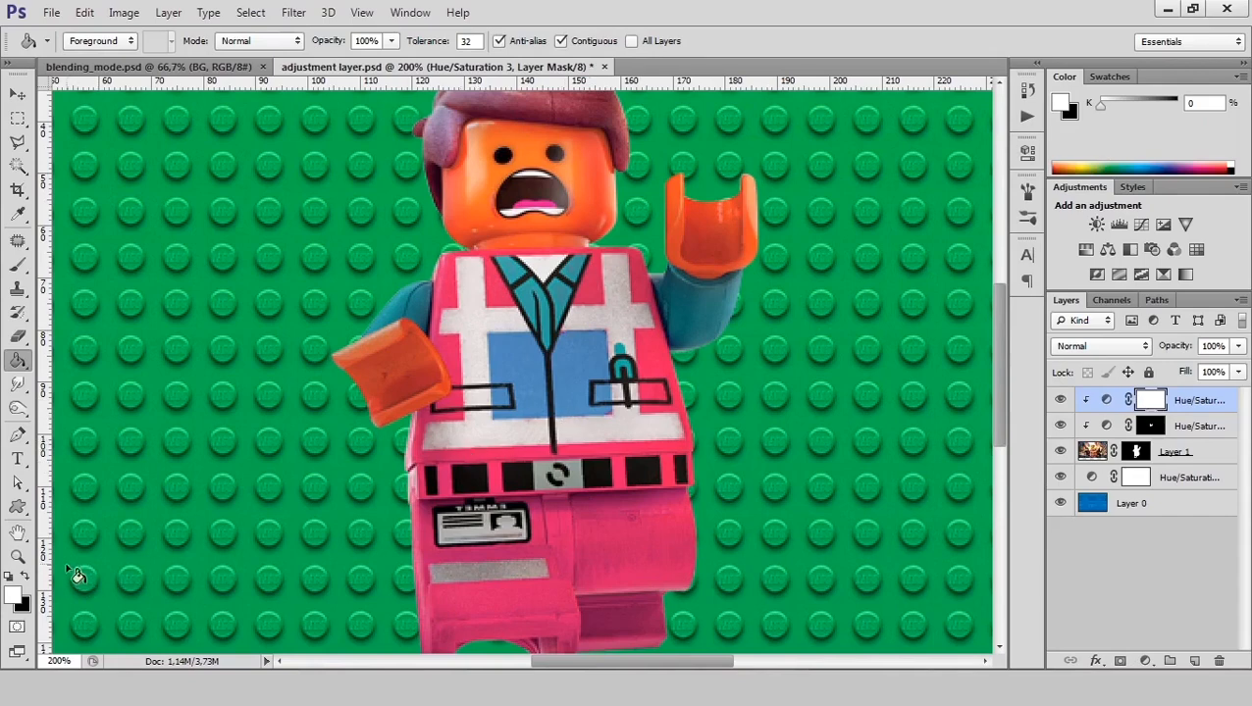
left_click(24, 577)
left_click(583, 428)
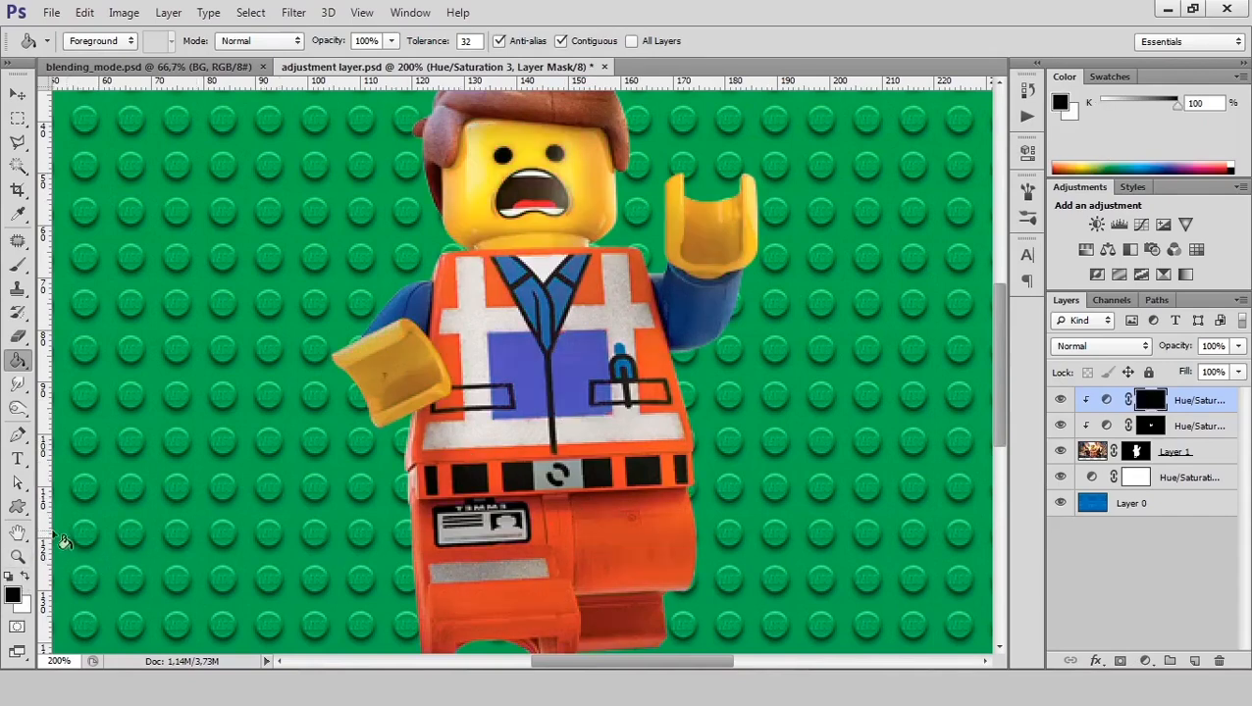
Step: Paint white on the new adjustment's mask over the character's raised leg, under the raised hand, to recolour it
key("b")
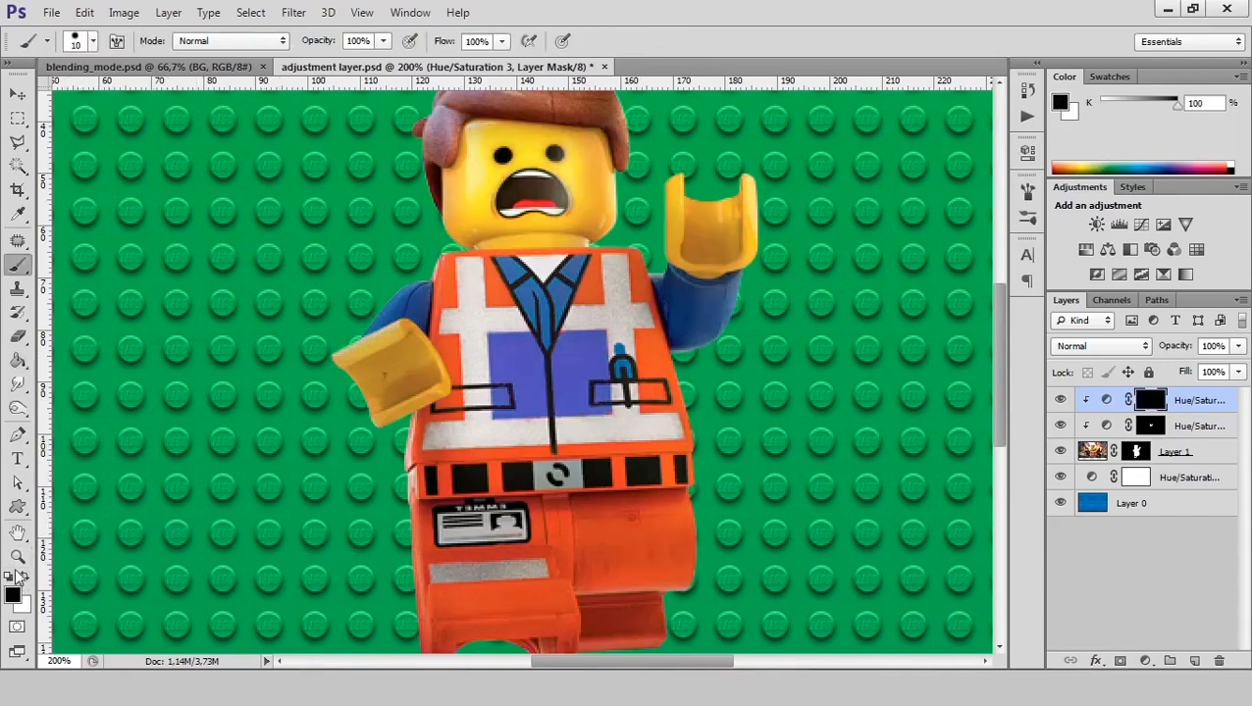
key("x")
scroll(746, 444, "down", 3)
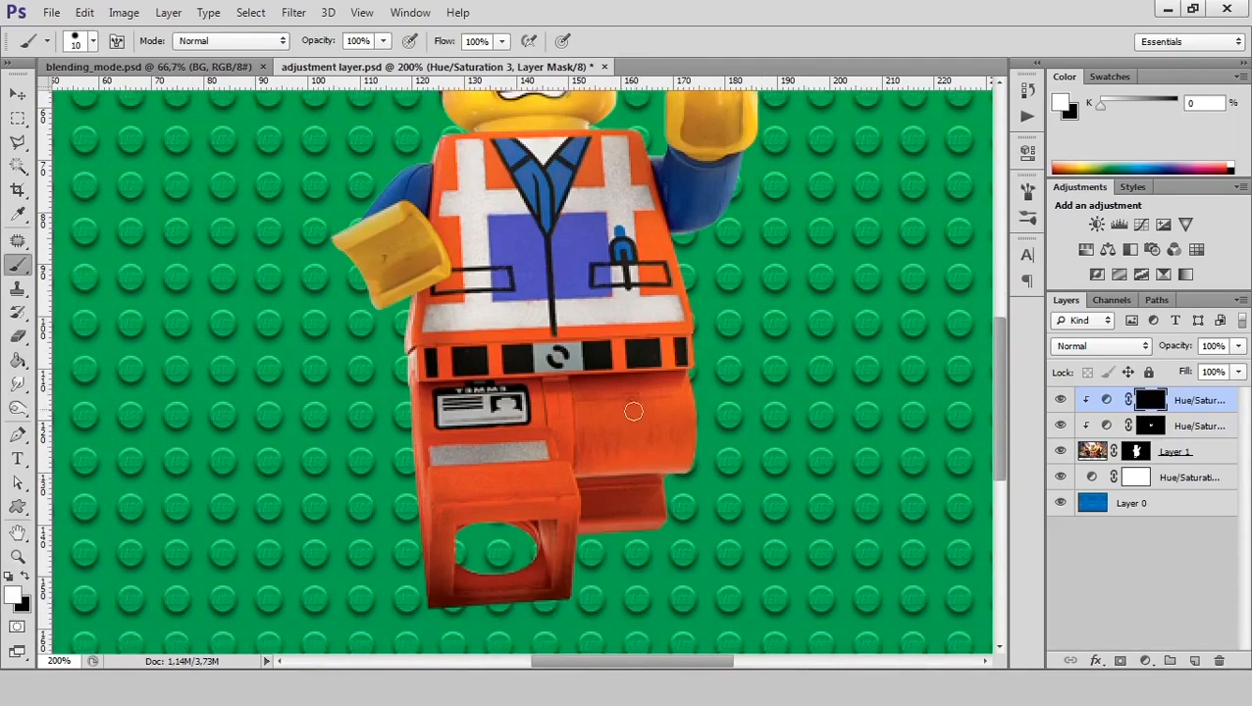
mouse_move(579, 385)
left_mouse_down()
mouse_move(591, 418)
mouse_move(589, 448)
mouse_move(584, 392)
mouse_move(586, 528)
mouse_move(653, 524)
mouse_move(672, 458)
mouse_move(684, 464)
mouse_move(681, 380)
mouse_move(586, 390)
mouse_move(606, 424)
mouse_move(577, 447)
mouse_move(613, 496)
mouse_move(591, 517)
mouse_move(653, 518)
left_mouse_up()
scroll(673, 418, "up", 3)
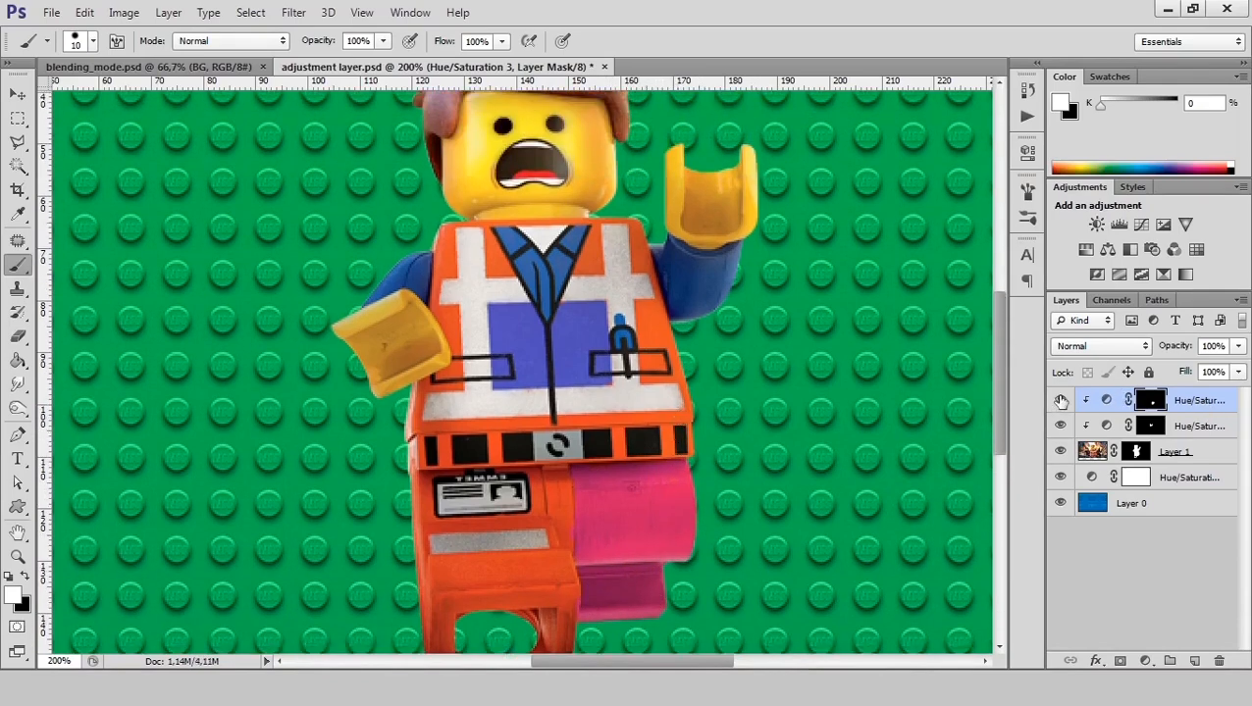
Step: Compare the character's leg with the top Hue/Saturation adjustment hidden and shown
left_click(1063, 401)
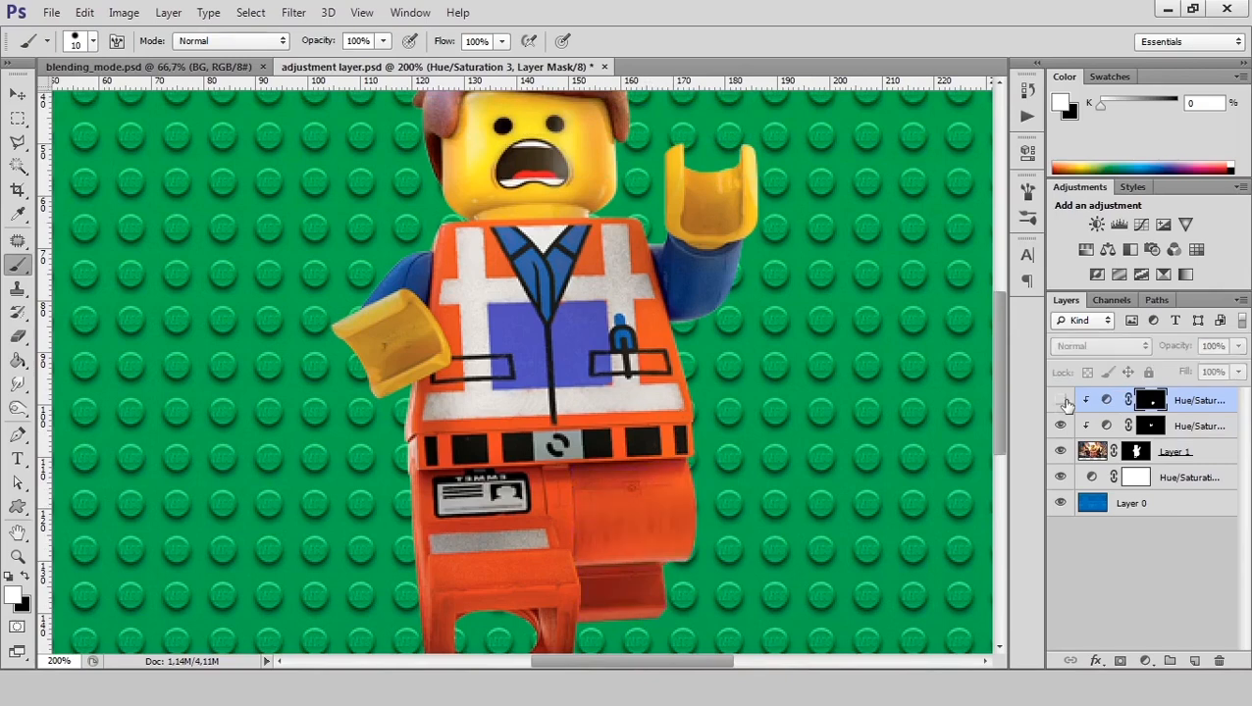
left_click(1064, 402)
left_click(1065, 402)
left_click(1064, 405)
left_click(1063, 404)
left_click(1063, 406)
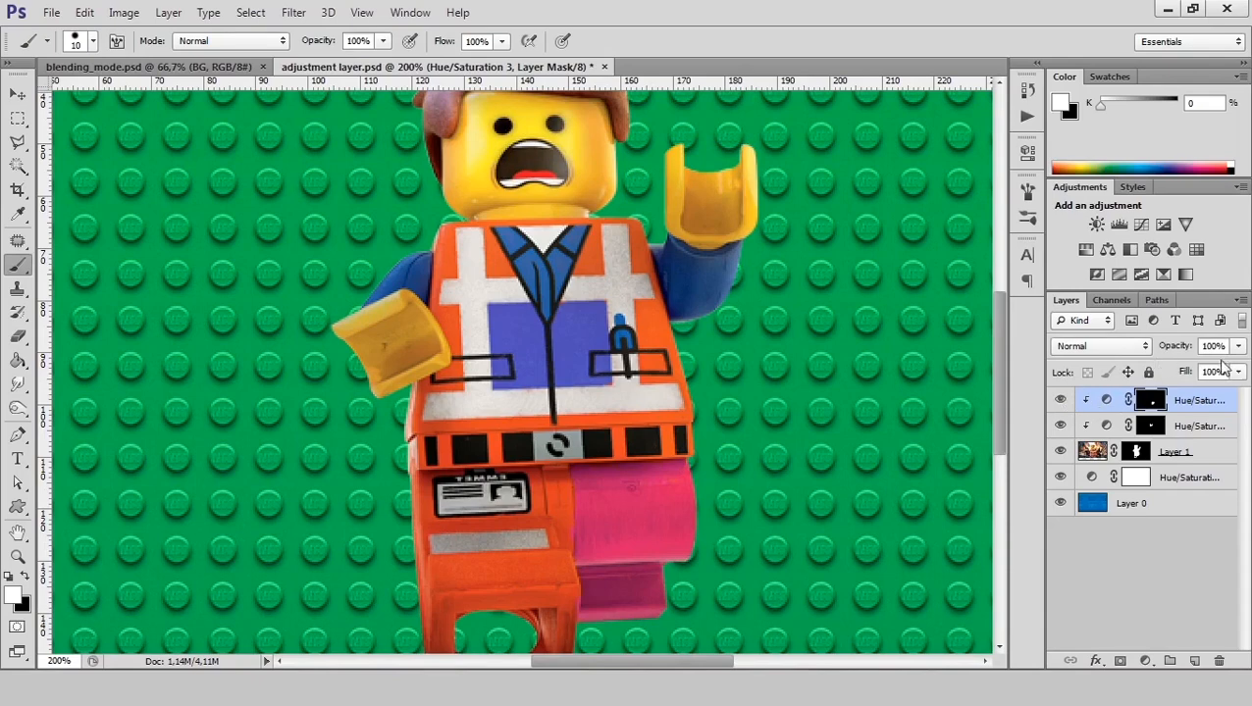
Step: Try the opacity control on the vest's Hue/Saturation adjustment and leave it at 100%
left_click(1183, 434)
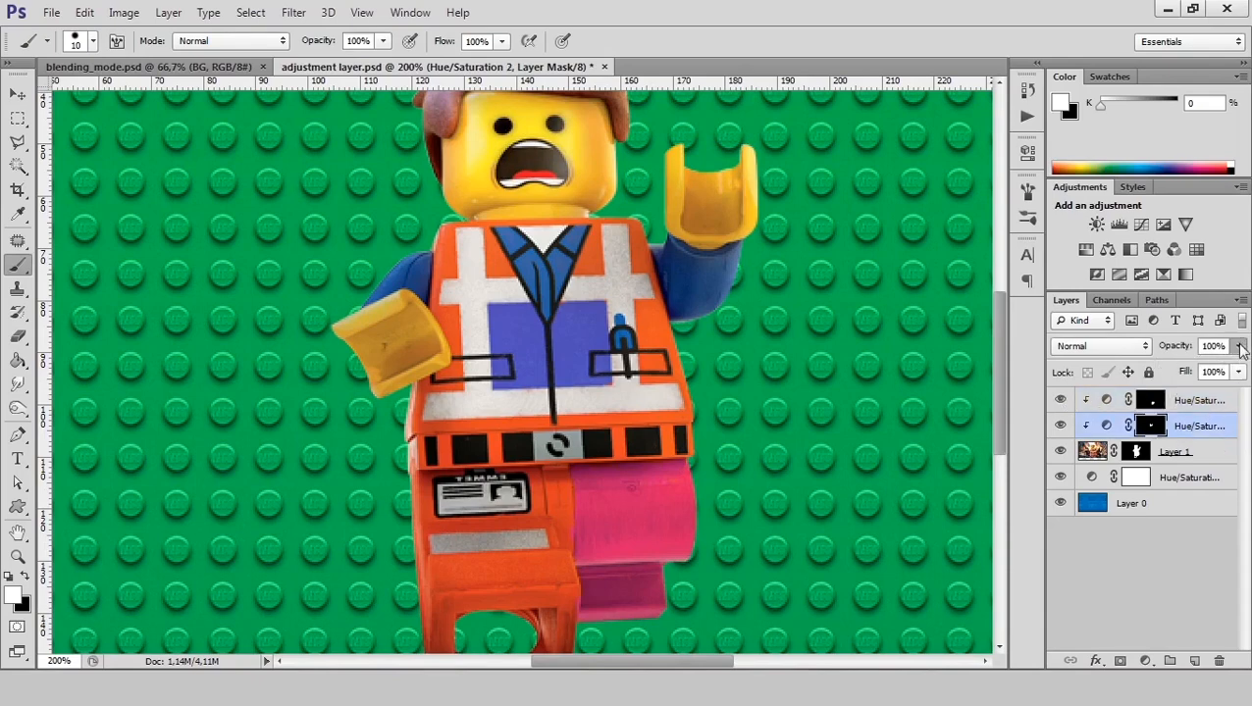
left_click(1241, 351)
mouse_move(1238, 368)
left_mouse_down()
mouse_move(1185, 369)
mouse_move(1239, 370)
left_mouse_up()
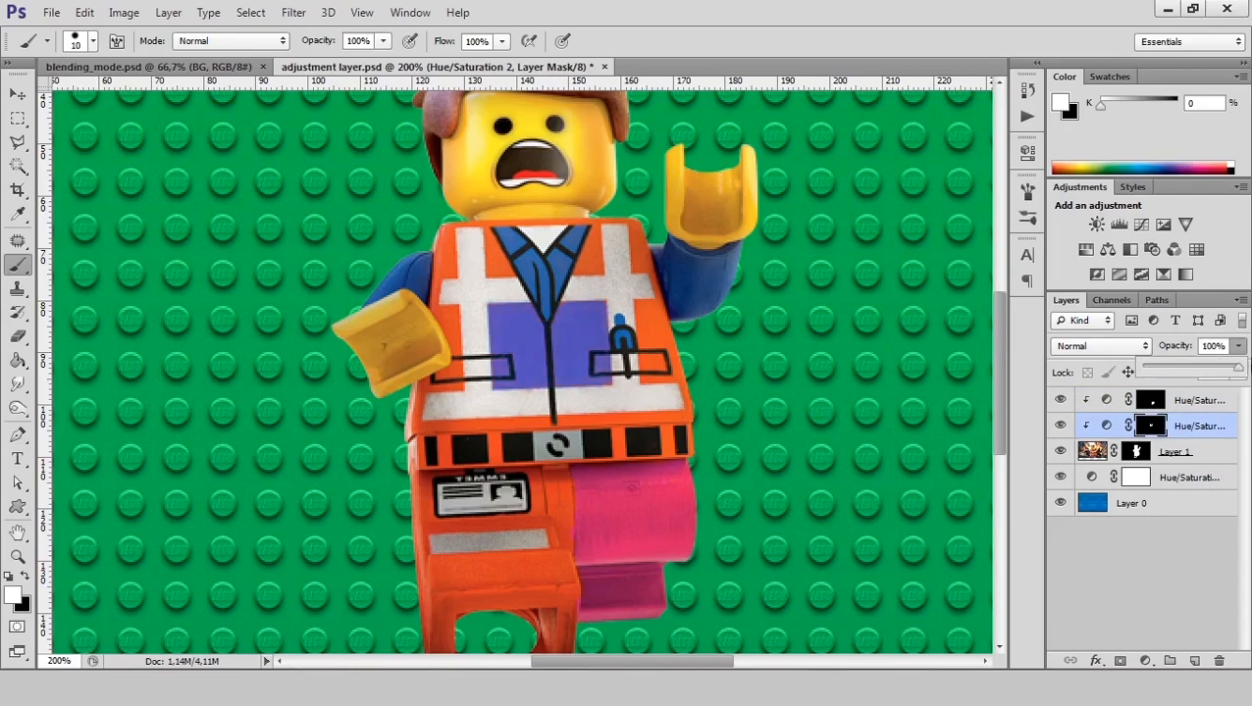
left_click(1241, 348)
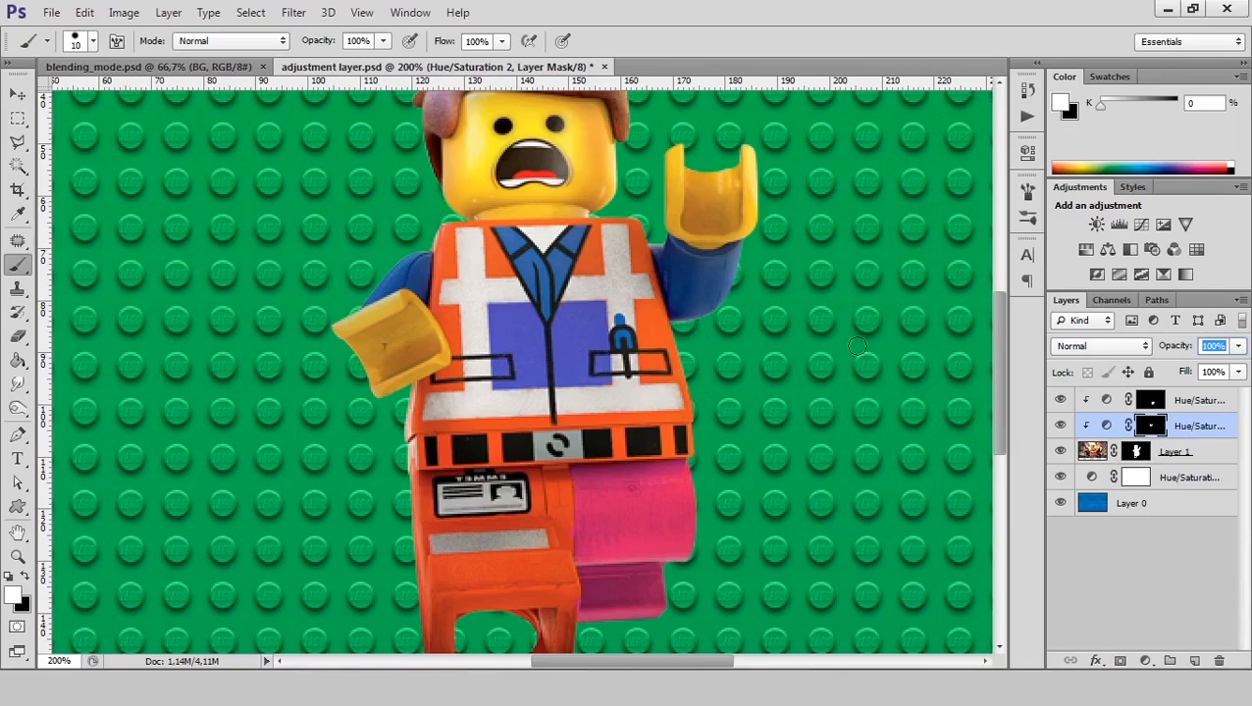
Step: Add a Brightness/Contrast adjustment above all layers and set brightness to 16 and contrast to 39
left_click_drag(1000, 425, 1004, 402)
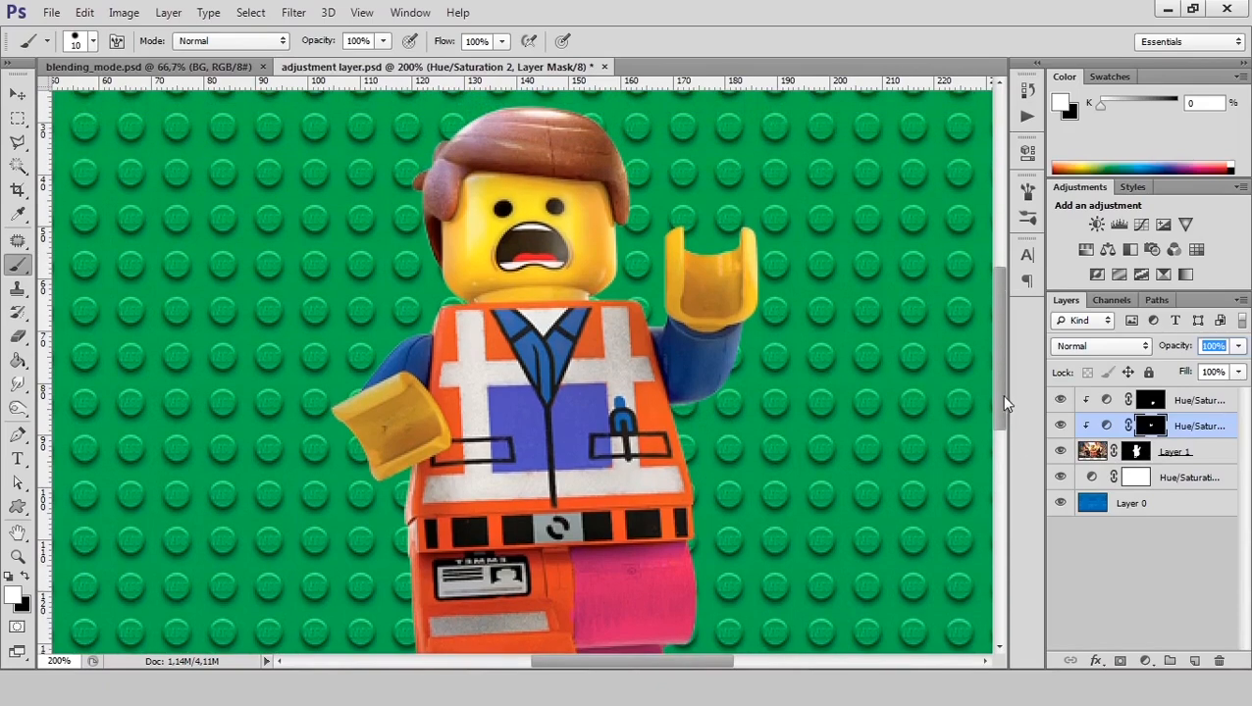
key("ctrl+minus")
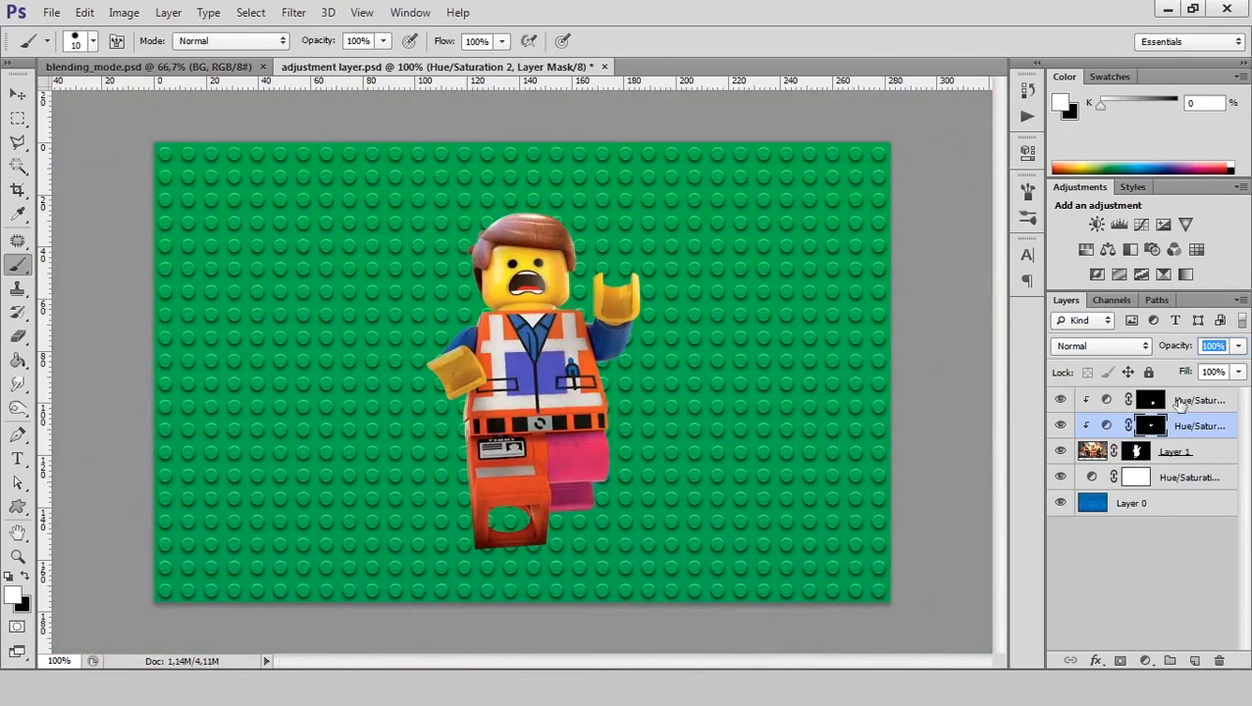
left_click(1090, 405)
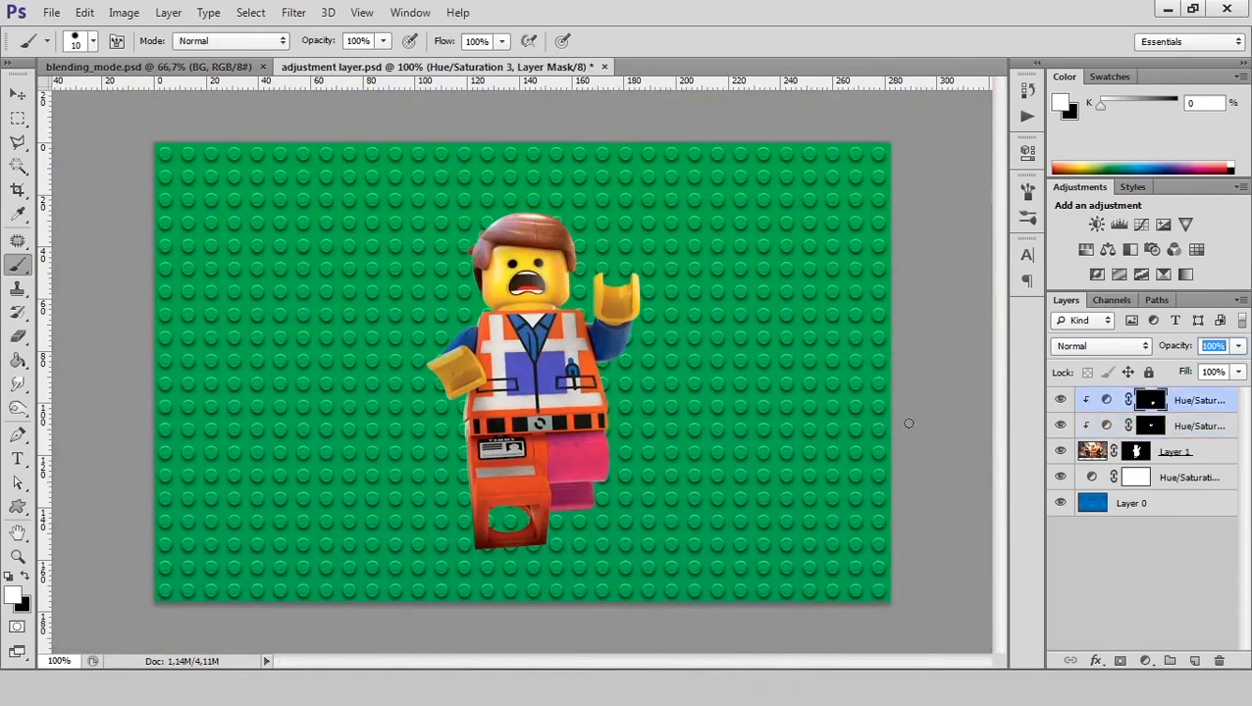
left_click(1145, 661)
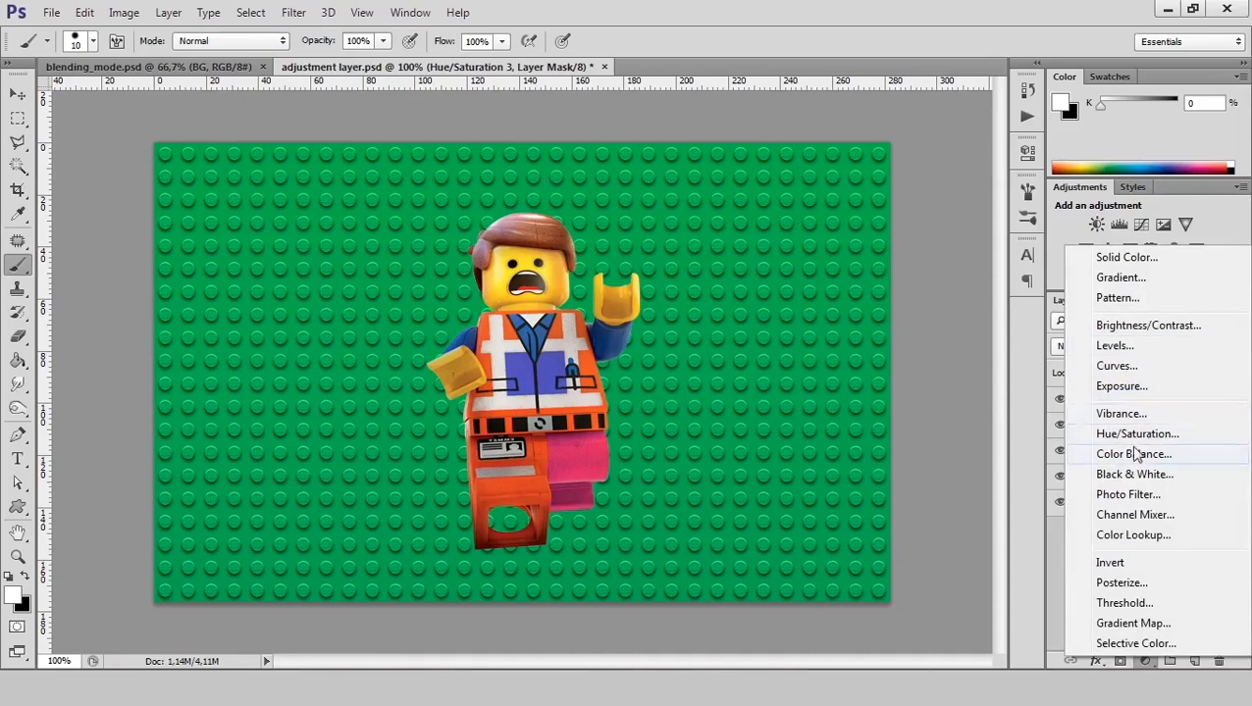
left_click(1146, 326)
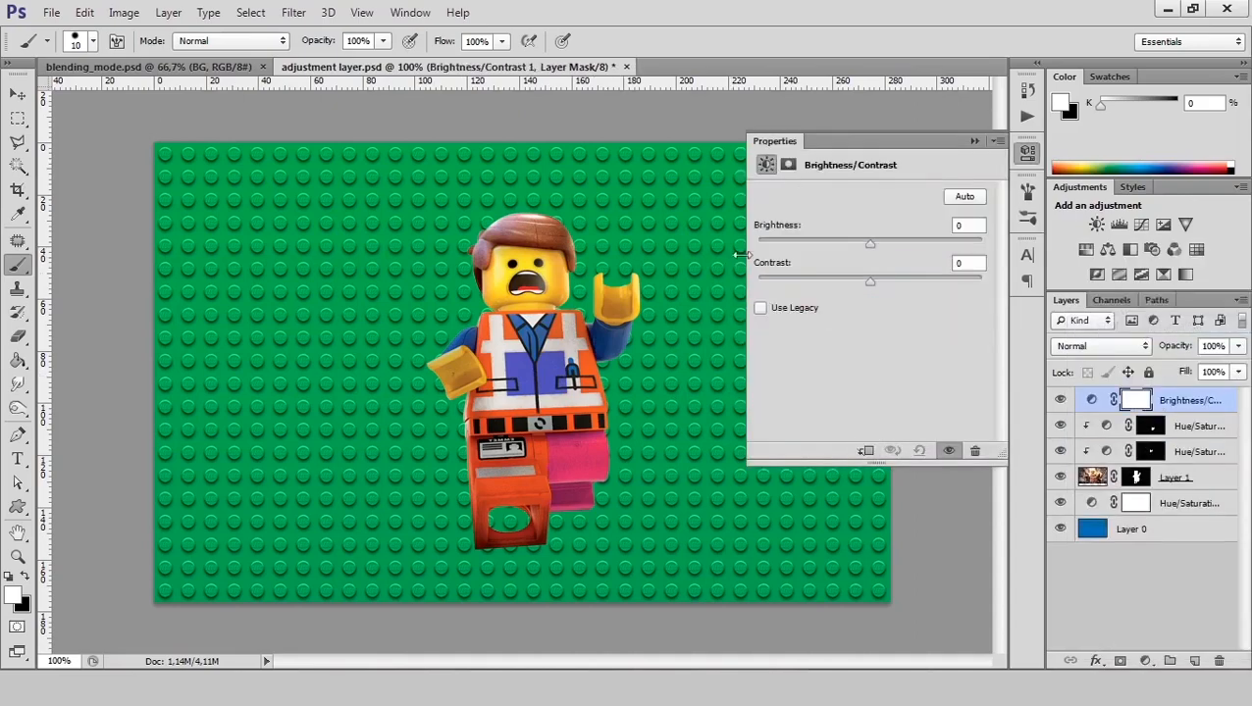
left_click_drag(868, 245, 901, 245)
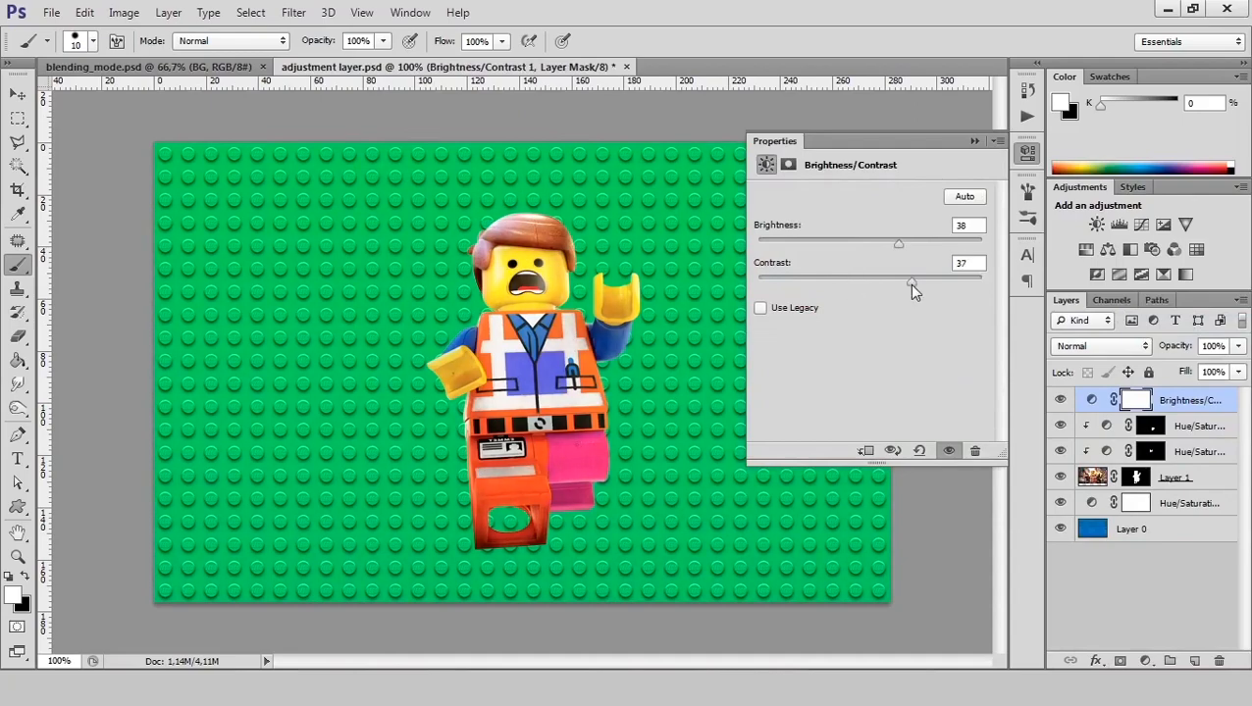
left_click_drag(912, 285, 913, 284)
mouse_move(894, 244)
left_mouse_down()
mouse_move(863, 251)
mouse_move(883, 254)
left_mouse_up()
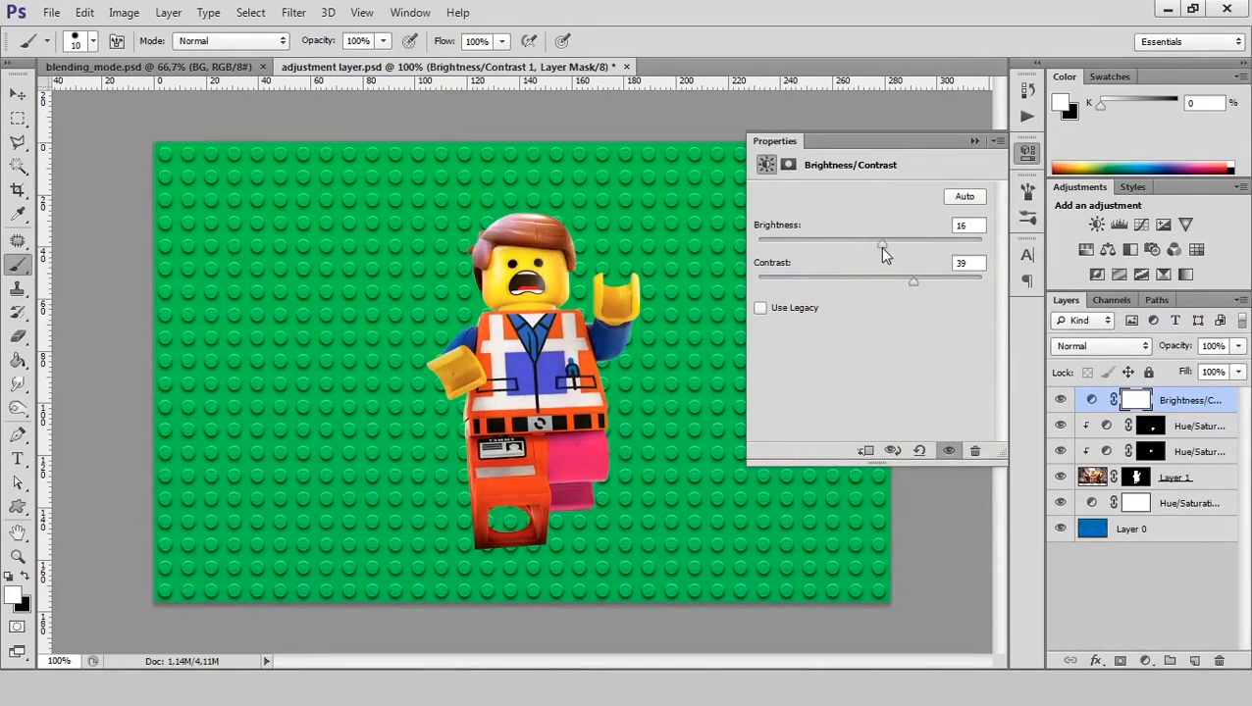
Step: Compare the Brightness/Contrast adjustment clipped to the character and unclipped, and put its settings away
left_click(866, 452)
left_click(866, 453)
left_click(1027, 157)
Step: Create a layer group at the top of the stack and move Layer 1 with its two clipped Hue/Saturation adjustments into it
left_click(1170, 614)
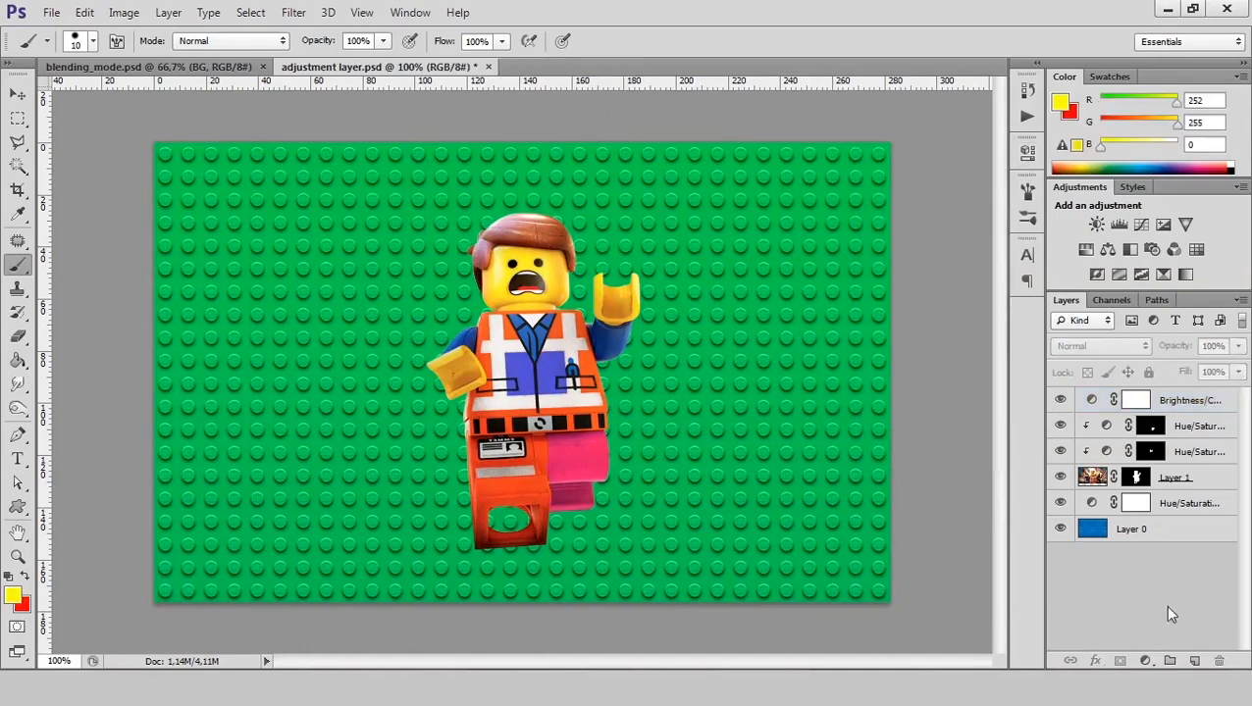
left_click(1169, 661)
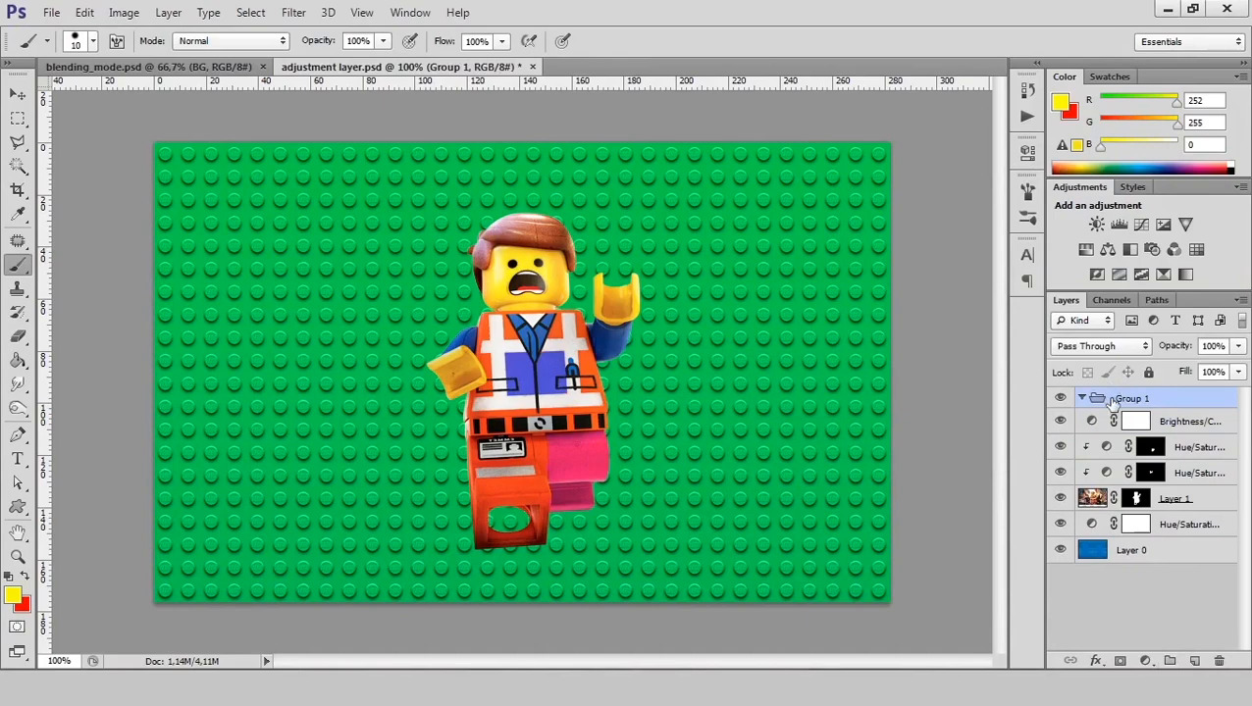
left_click(1100, 500)
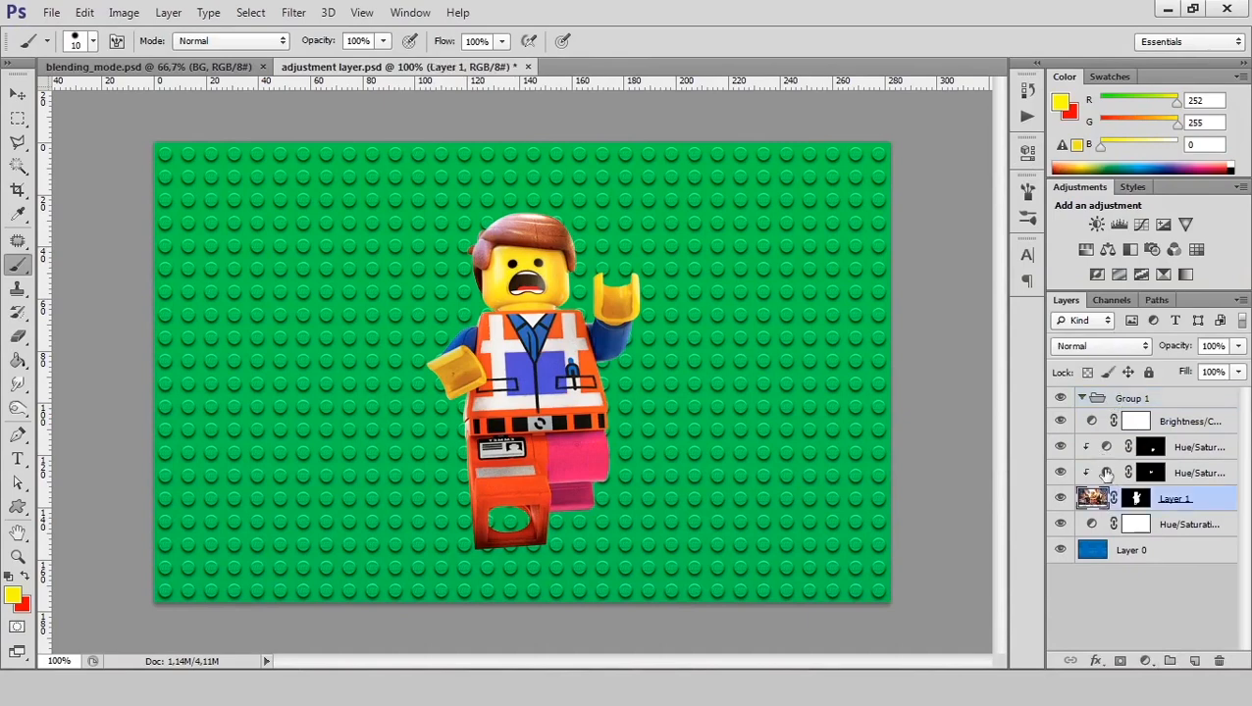
left_click(1184, 449, "shift")
left_click_drag(1206, 468, 1173, 398)
Step: Rename the new layer group as character
double_click(1133, 399)
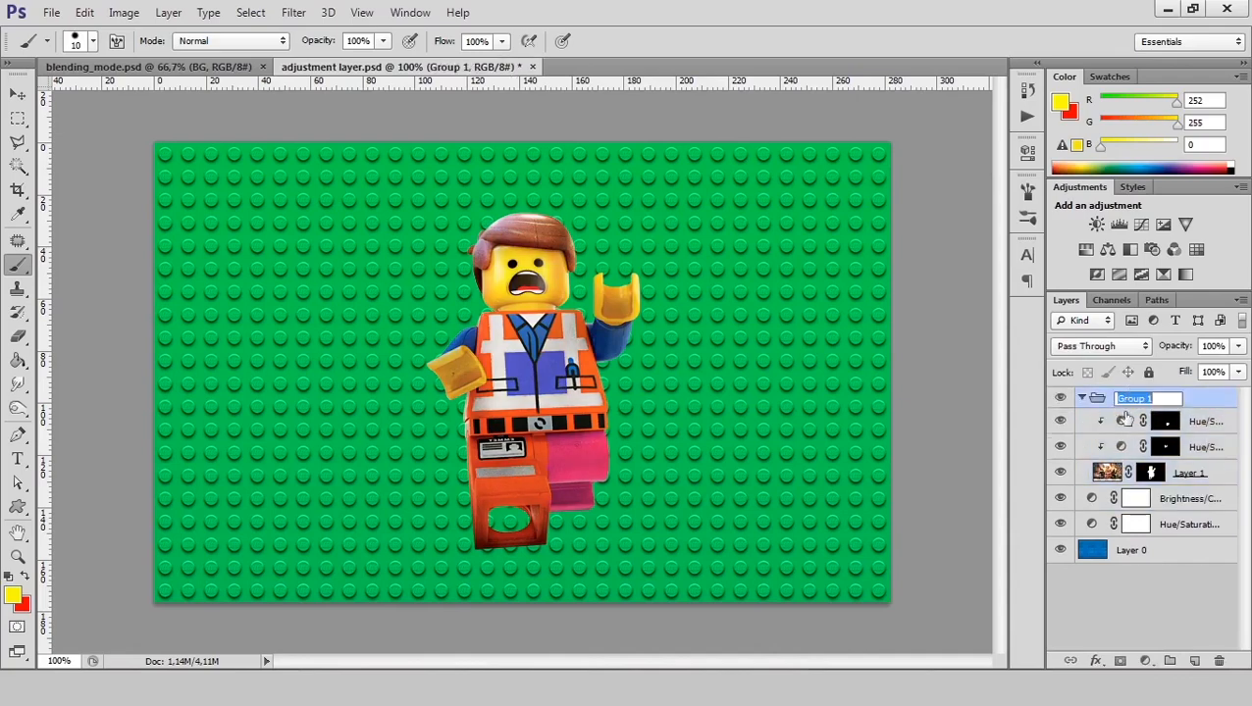
type("character")
key("Return")
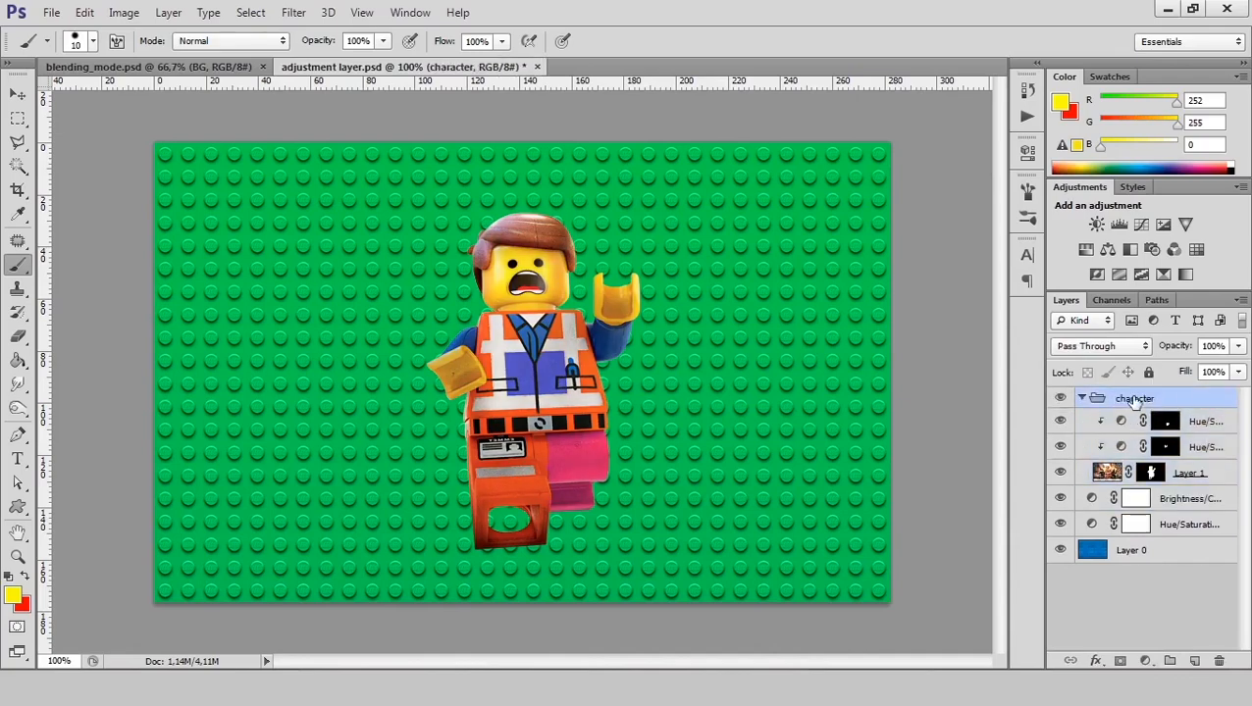
Step: Move the Brightness/Contrast adjustment above the character group, clip it to the group, and set brightness to -1 and contrast to 64
left_click_drag(1189, 500, 1184, 389)
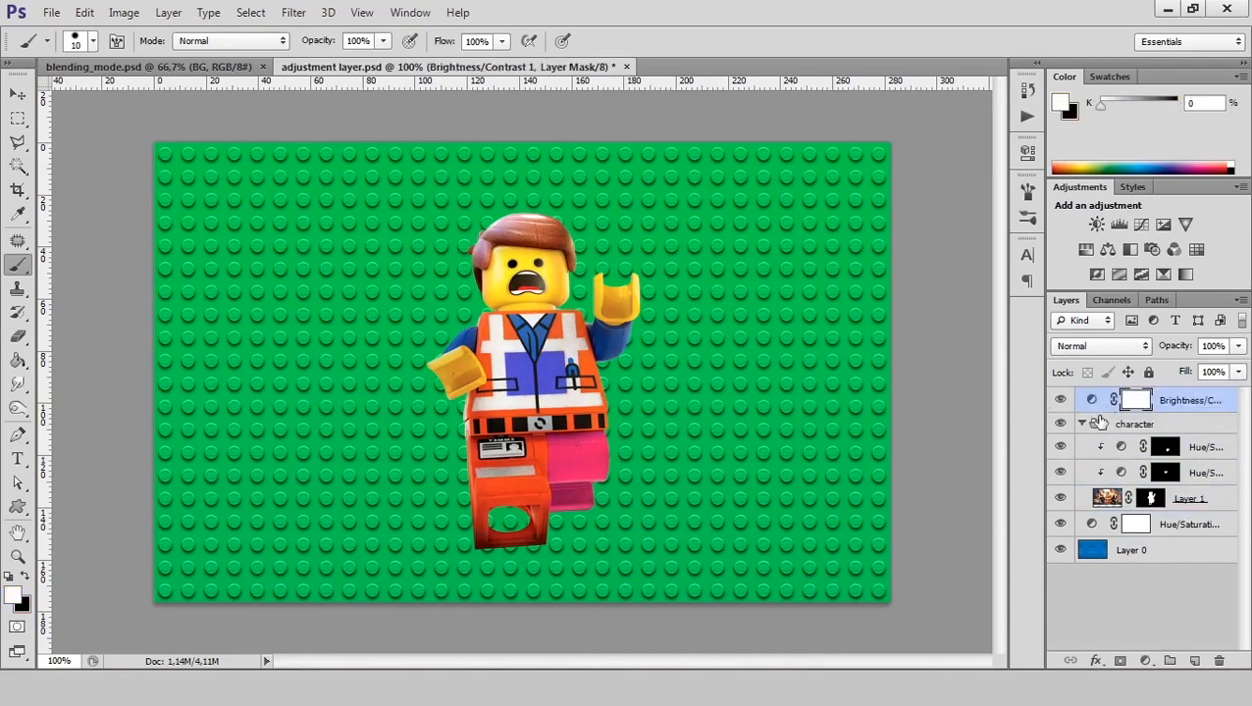
left_click(1116, 412, "alt")
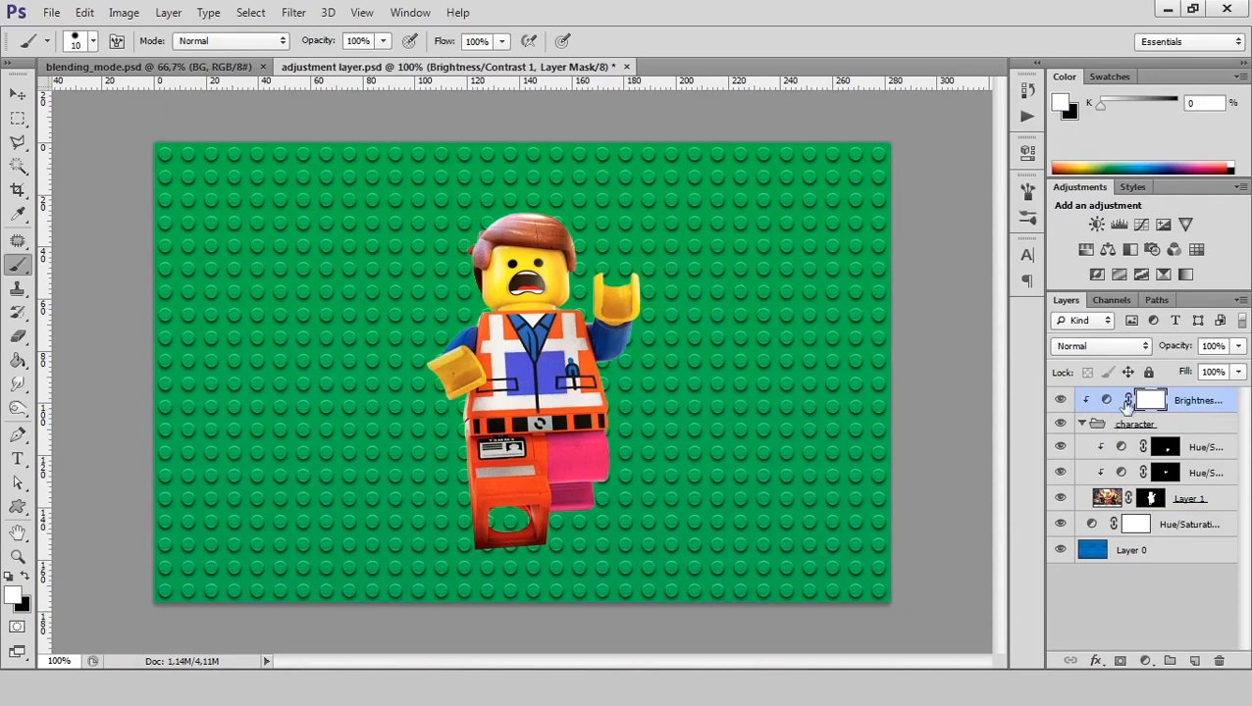
double_click(1107, 400)
mouse_move(880, 251)
left_mouse_down()
mouse_move(933, 283)
mouse_move(870, 251)
left_mouse_up()
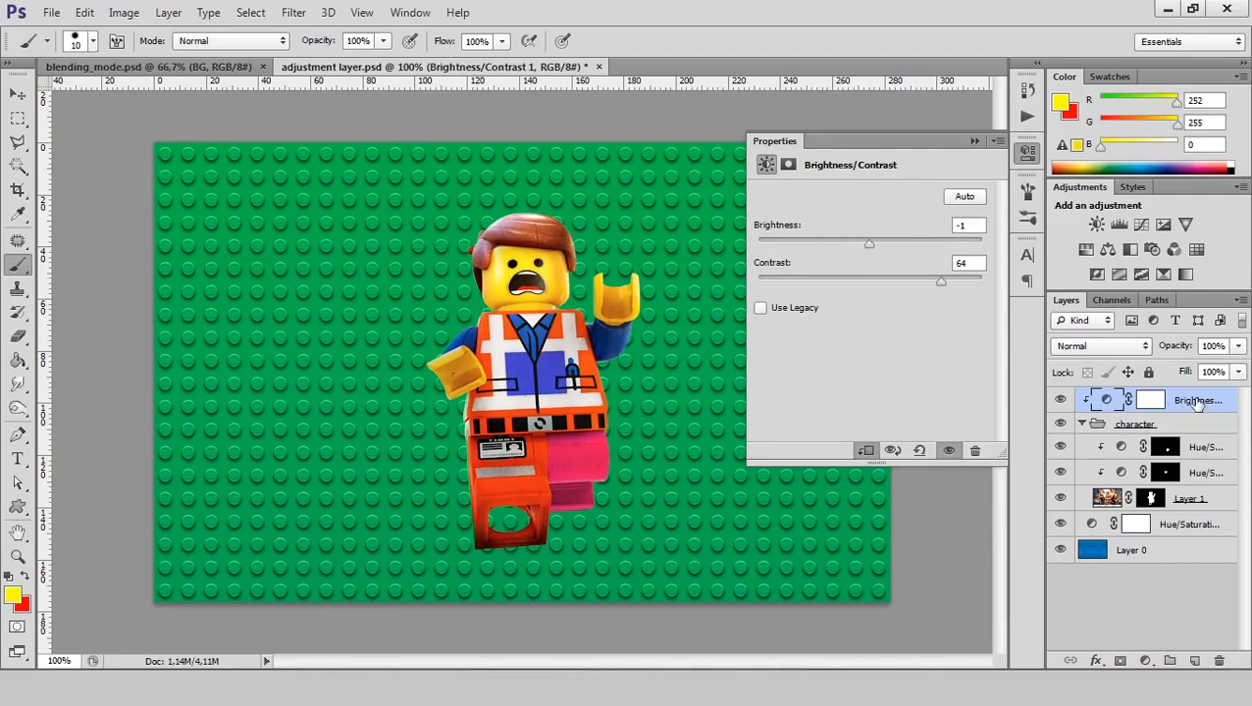
Step: Delete the Brightness/Contrast adjustment layer and put the adjustment properties away
left_click_drag(1197, 404, 1219, 661)
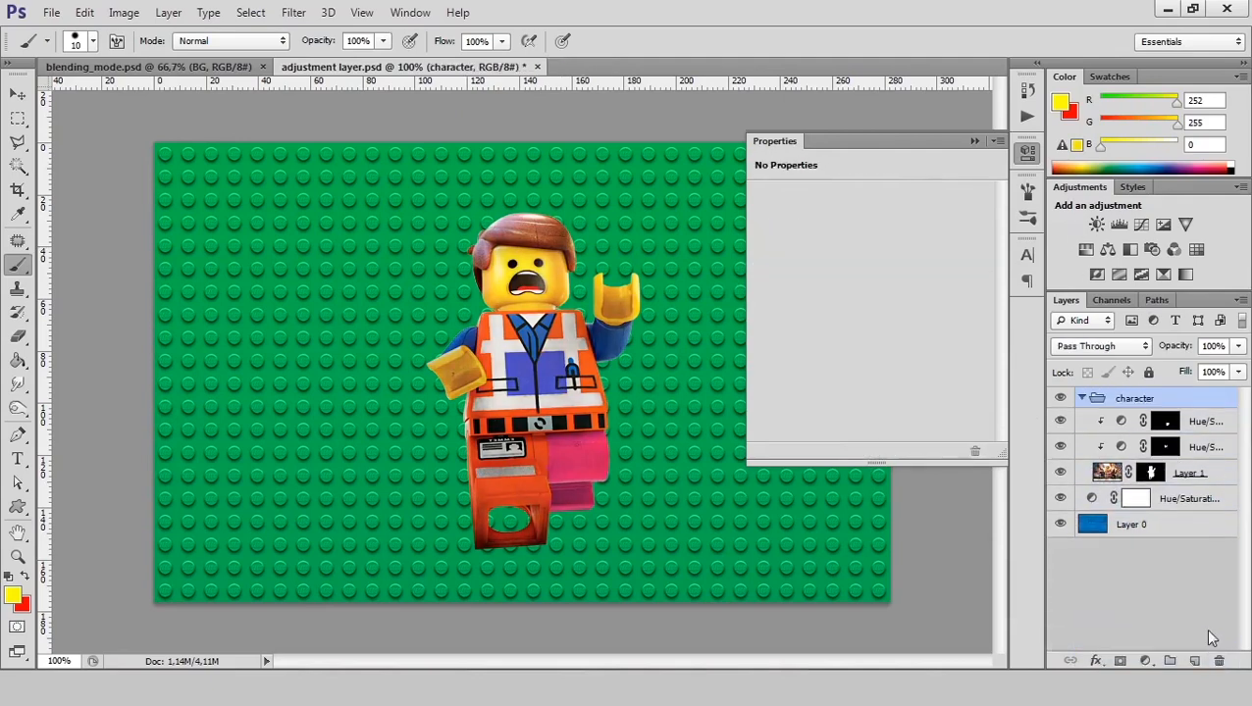
left_click(1023, 154)
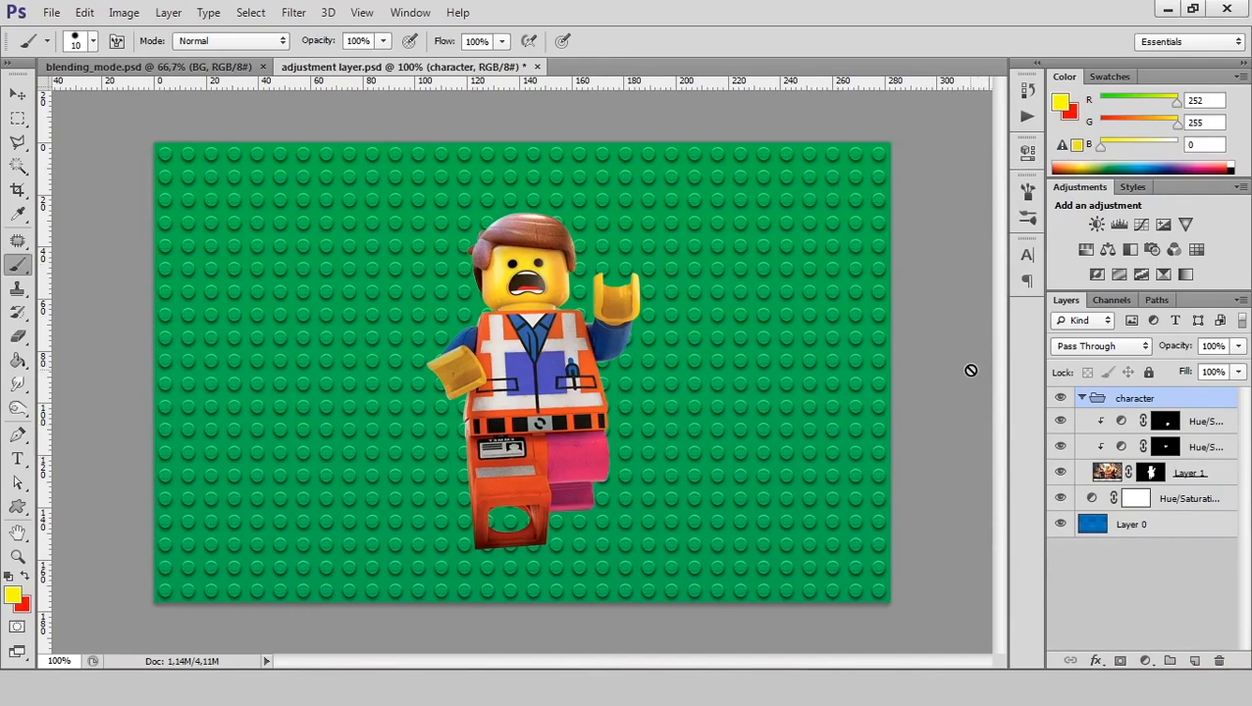
Step: Switch to the Notepad topic list to check the layer style entry, and put it away again
left_click(842, 688)
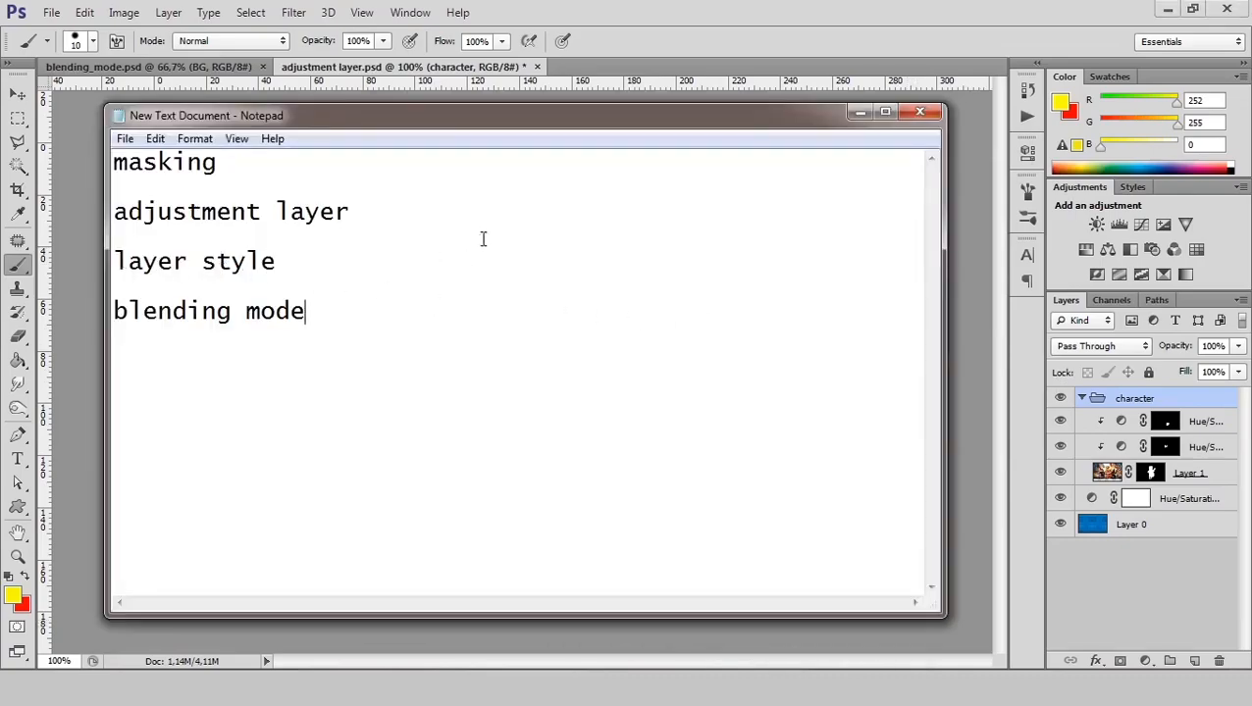
left_click(856, 114)
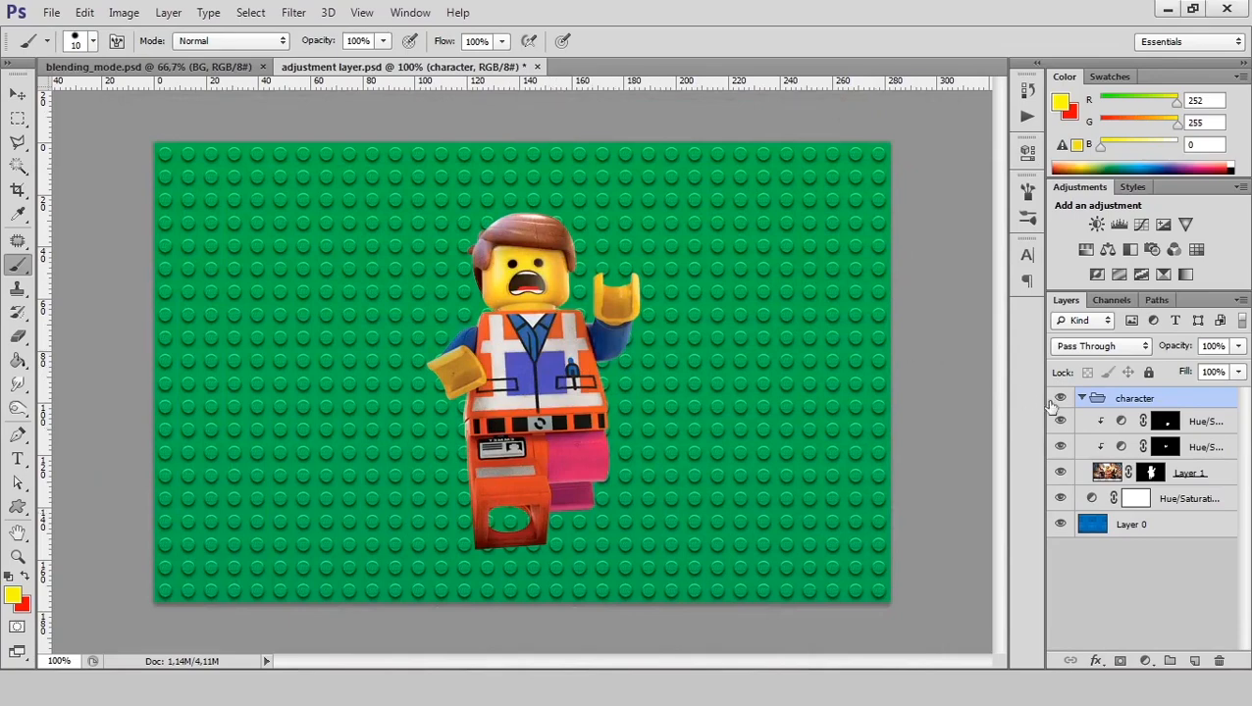
Step: Open the Layer Style settings for Layer 1, keeping the character in view beside the dialog
left_click(1097, 477)
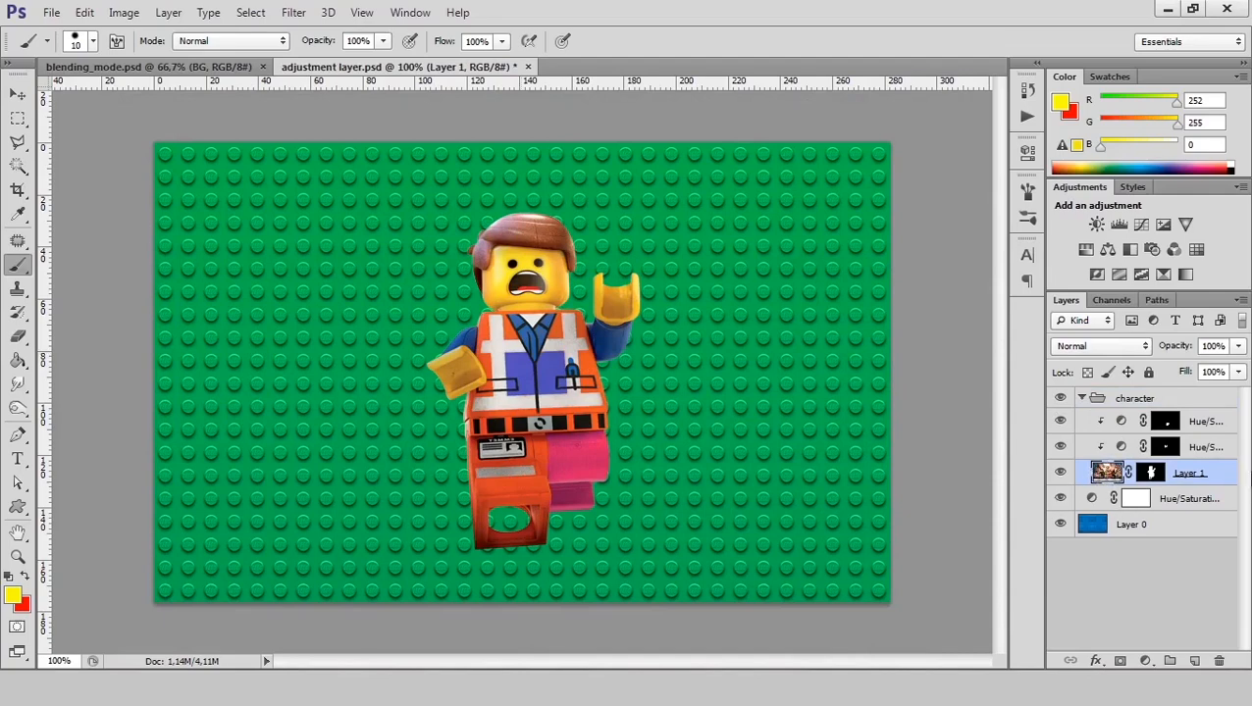
double_click(1227, 476)
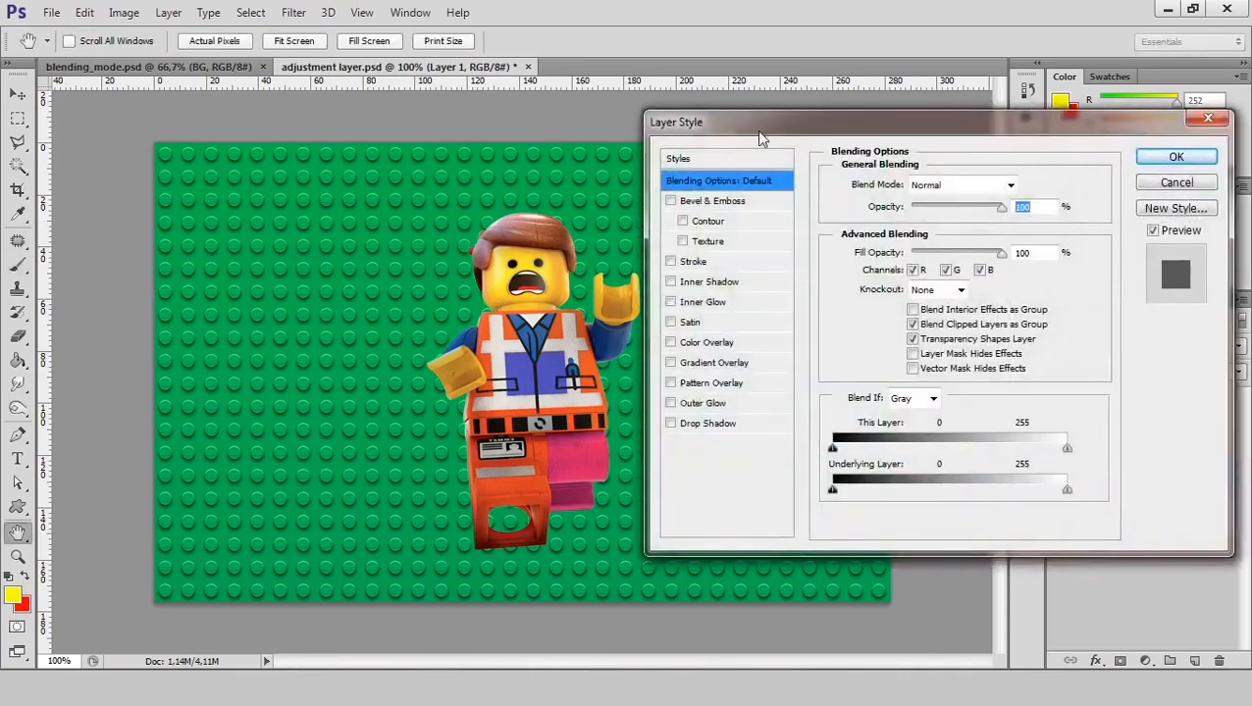
left_click_drag(944, 132, 853, 134)
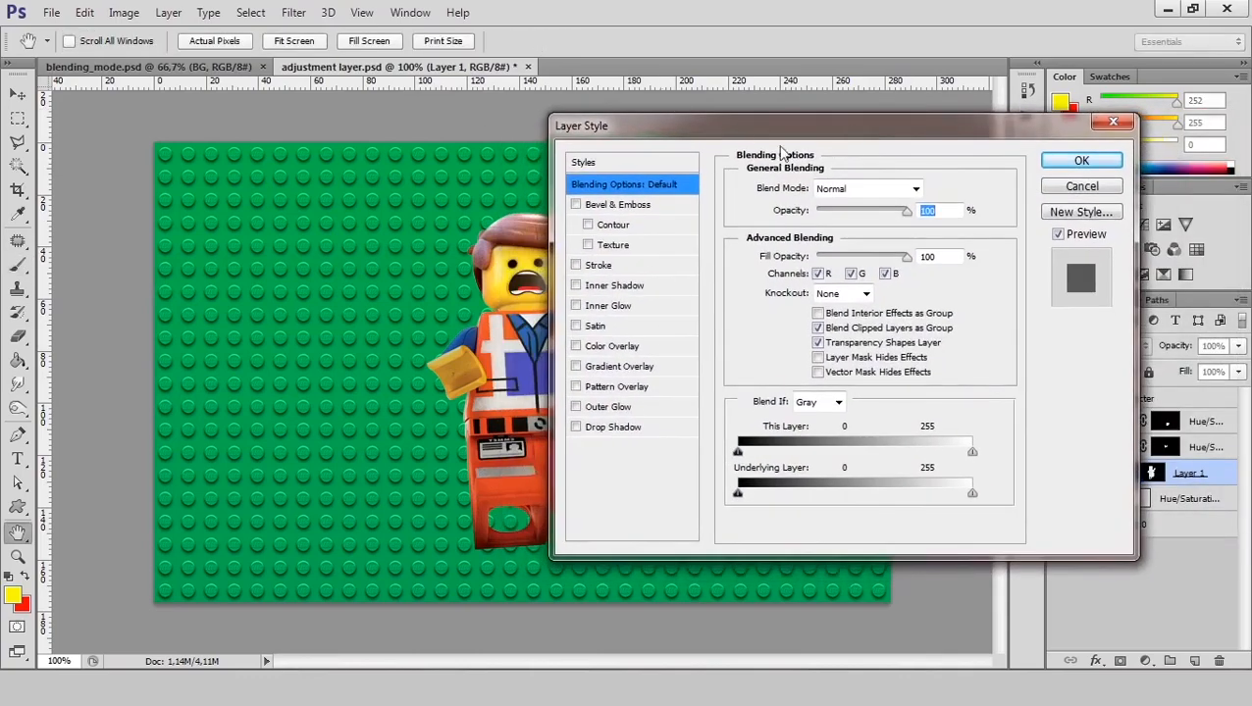
left_click_drag(763, 133, 813, 99)
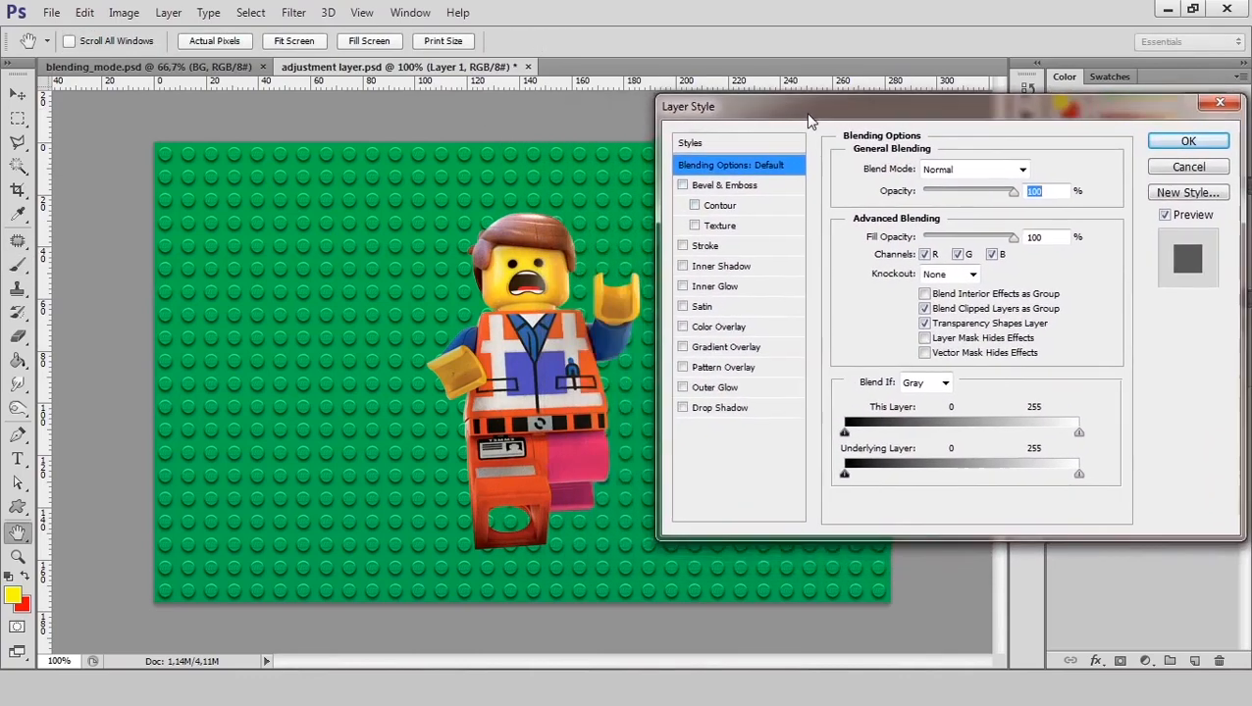
Step: Preview the Bevel & Emboss and Stroke effects on the character one after the other, turning each off again
left_click(682, 186)
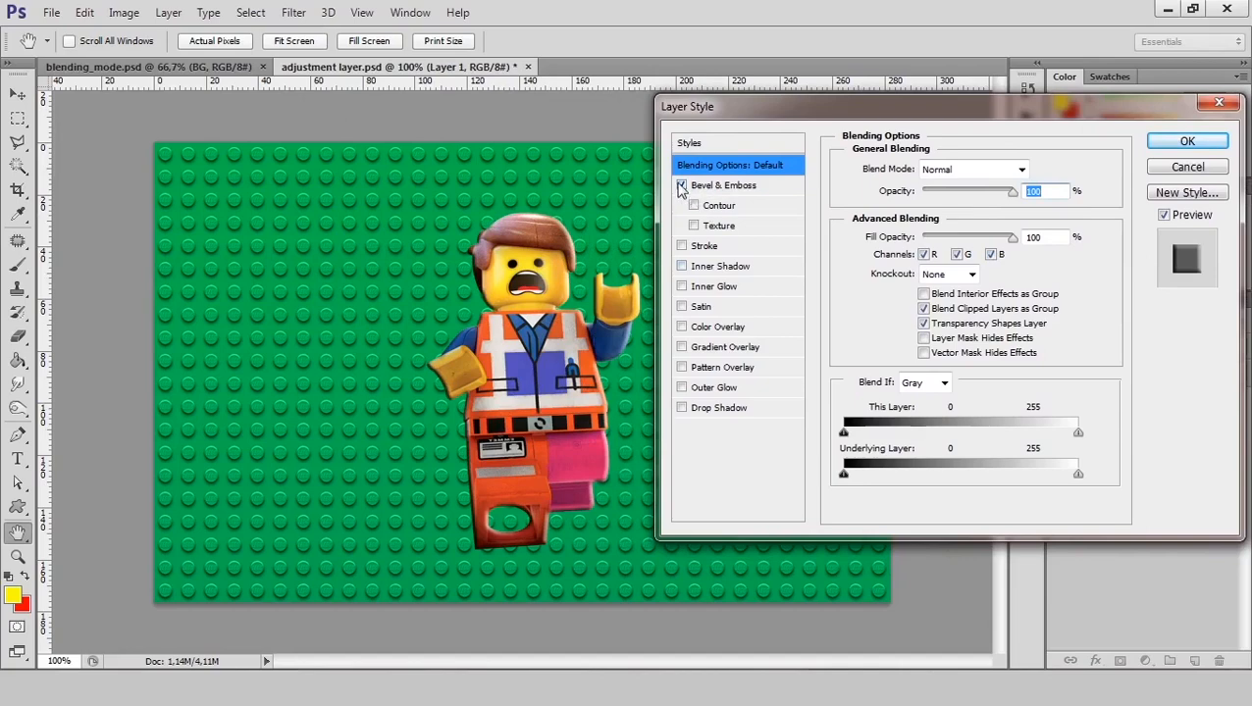
left_click(682, 186)
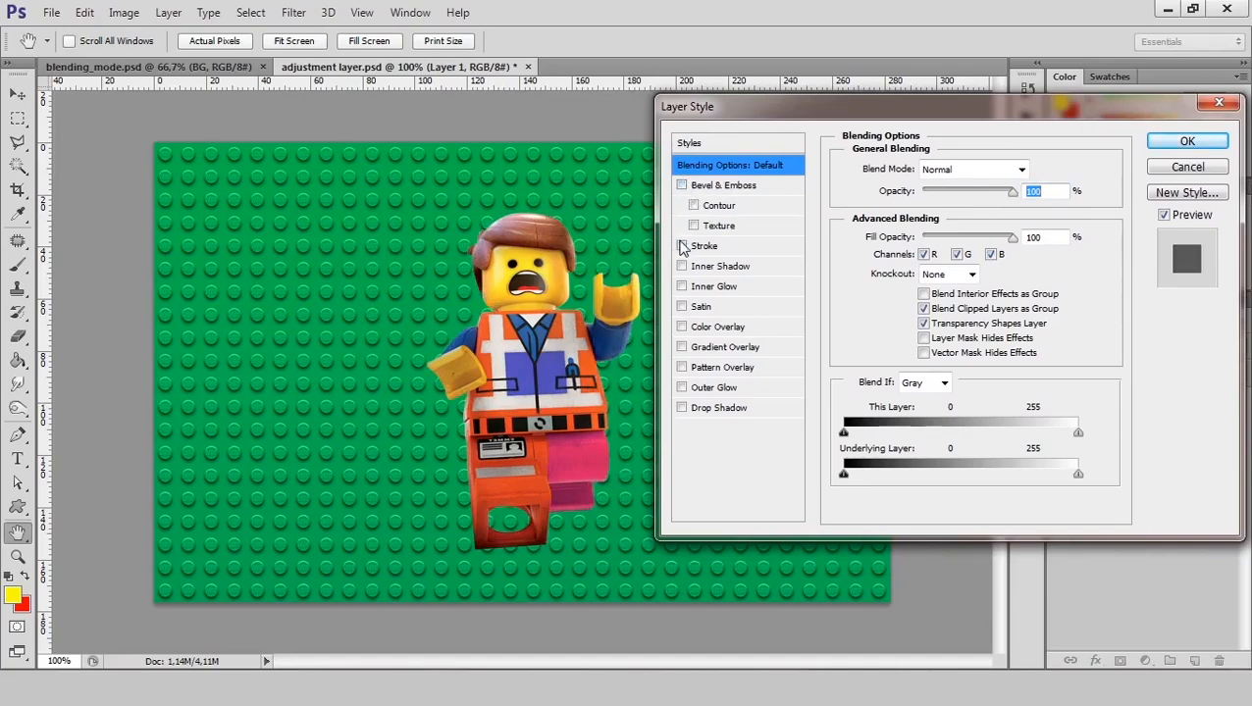
left_click(683, 246)
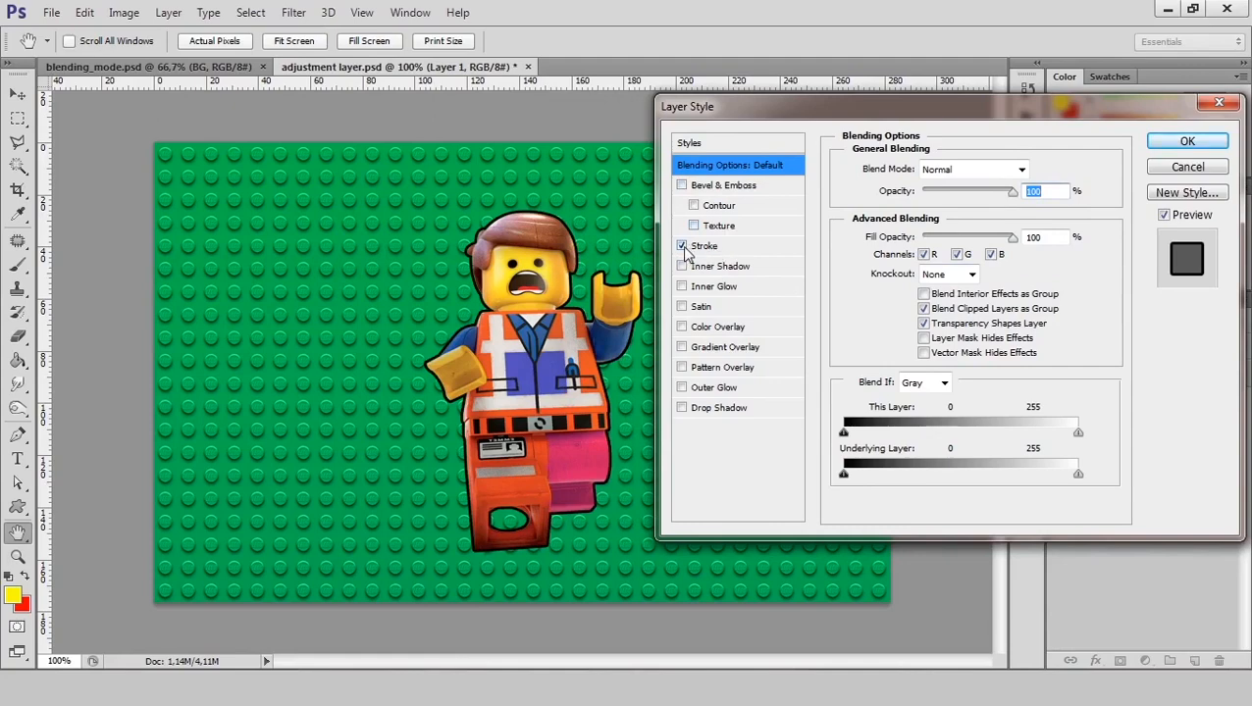
left_click(682, 246)
left_click(682, 246)
left_click(682, 246)
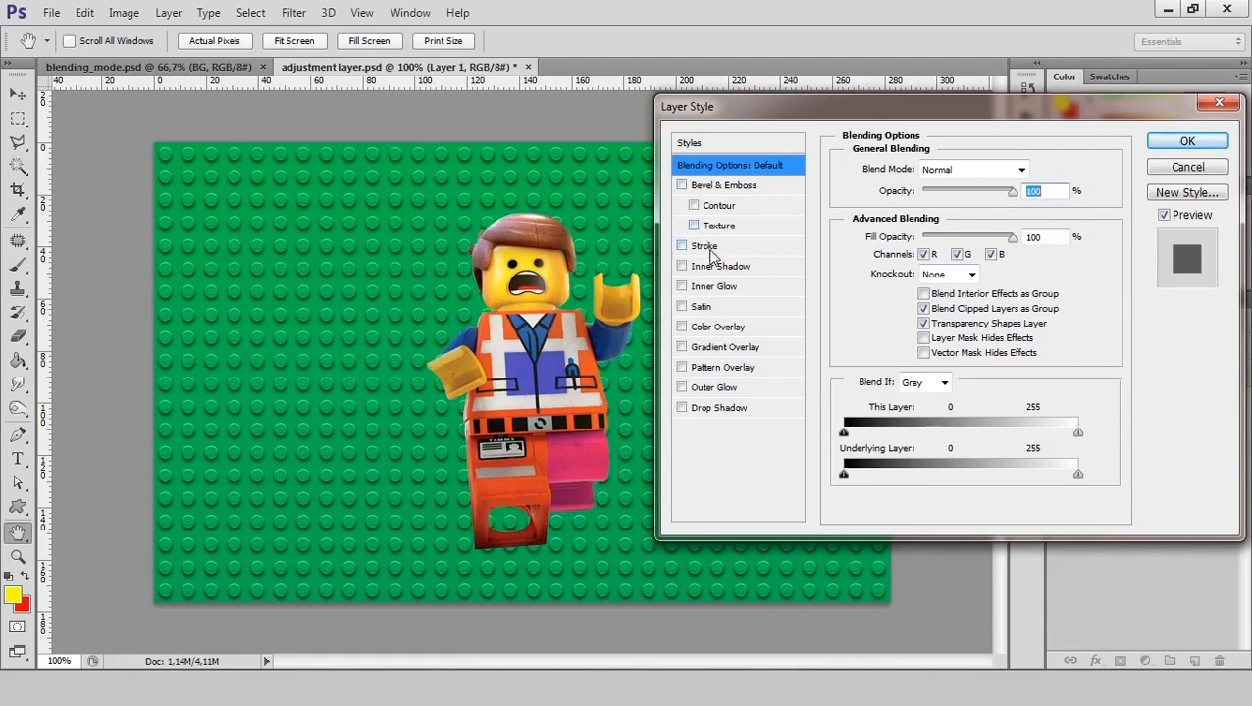
Step: Add a Stroke effect to Layer 1 with its colour set to white (ffffff)
left_click(706, 246)
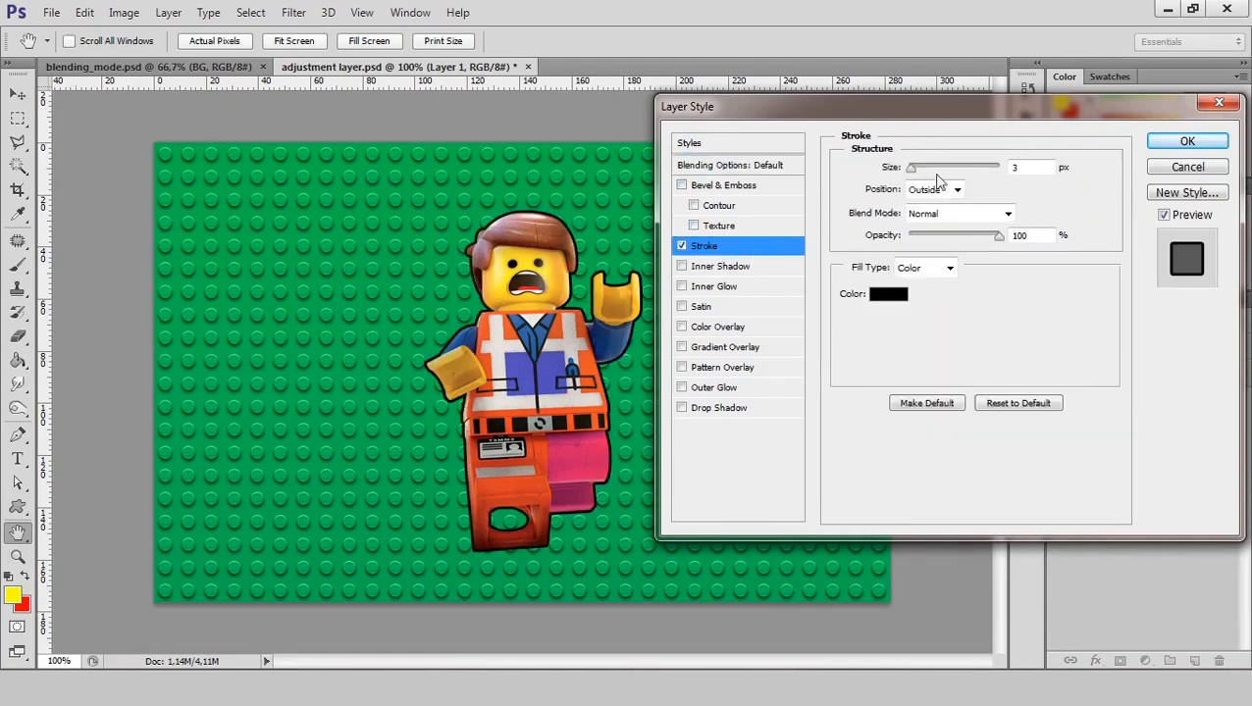
left_click(891, 296)
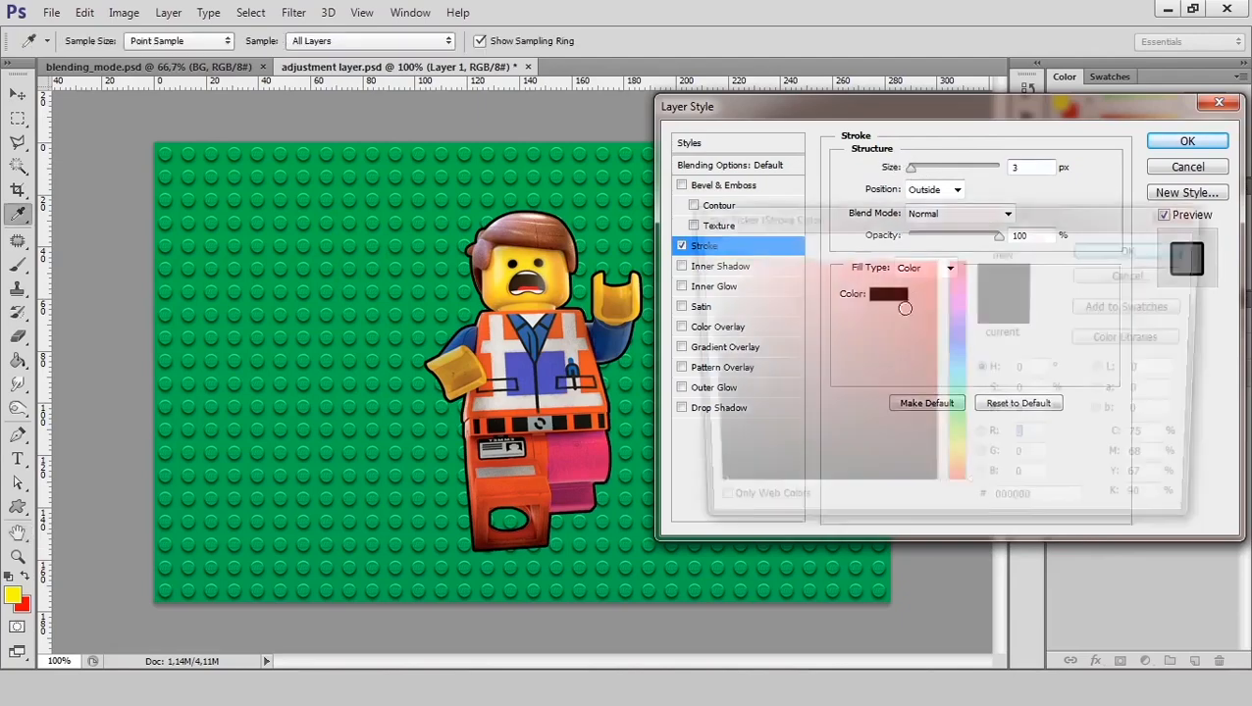
left_click(705, 263)
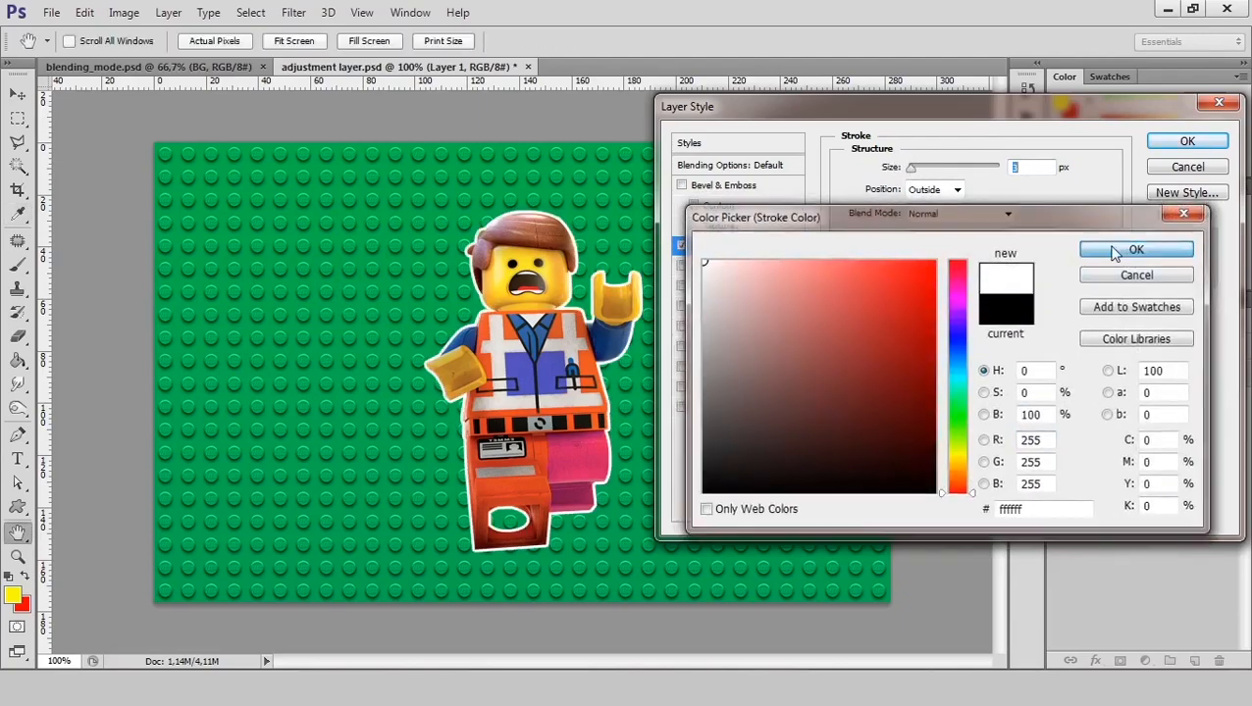
left_click(1115, 252)
Step: Set the stroke's position to Outside and its size to 21 px, and apply the layer style
left_click(957, 190)
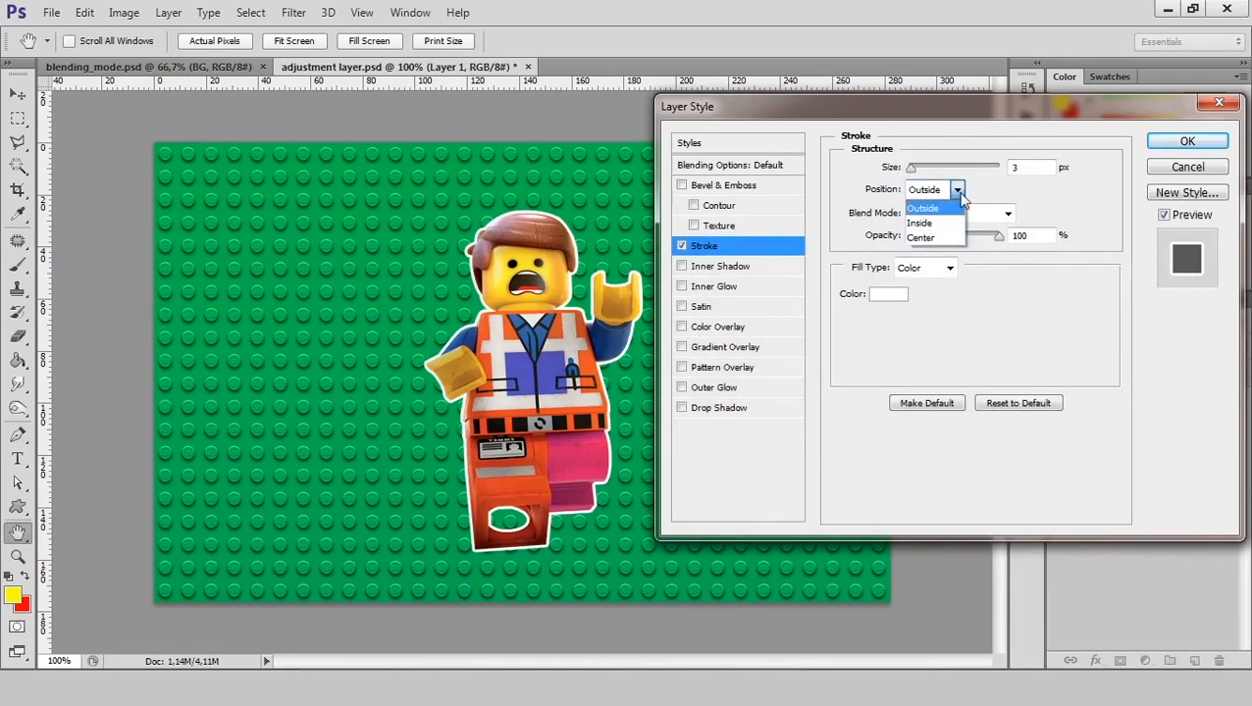
left_click(928, 208)
left_click_drag(910, 168, 921, 168)
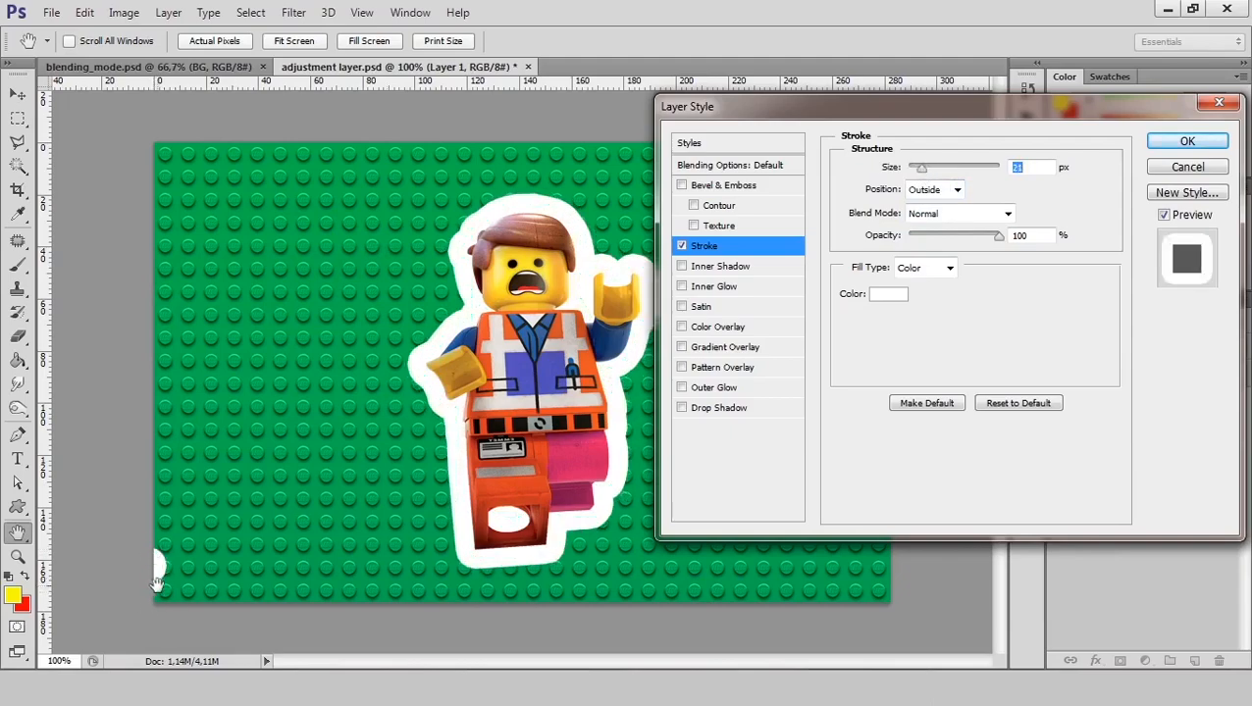
left_click_drag(1021, 113, 924, 116)
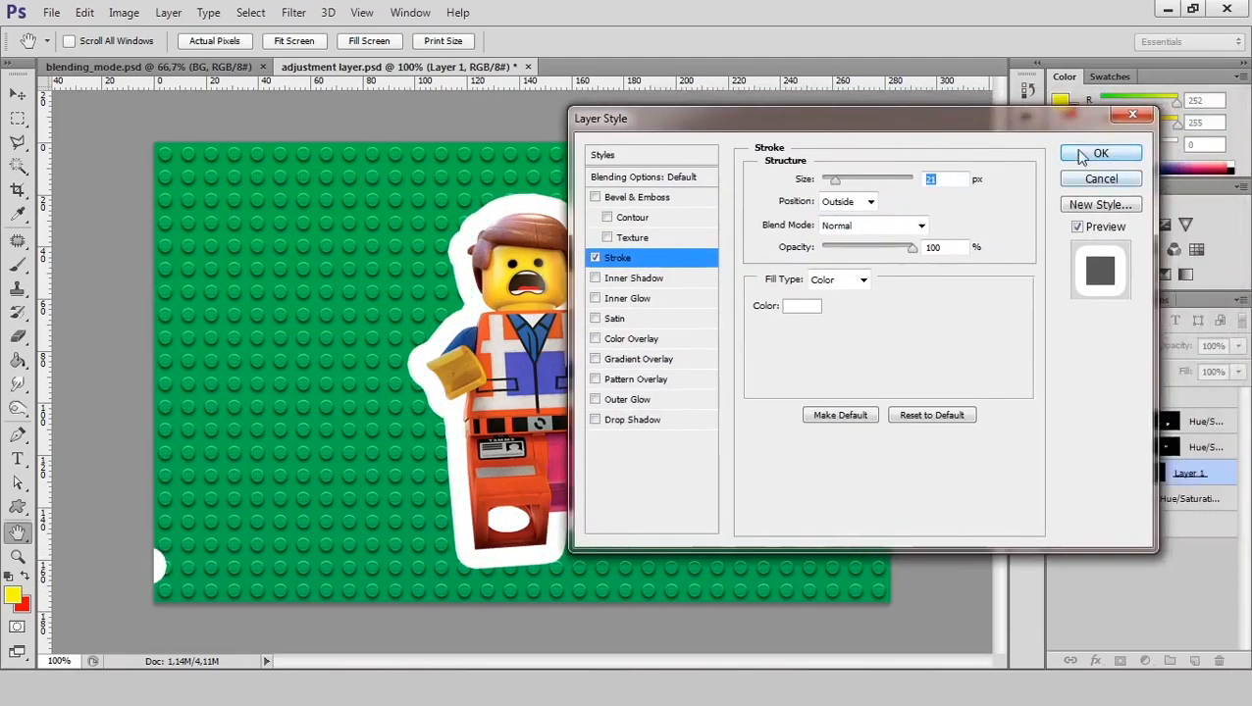
left_click(1079, 148)
Step: Paint black on Layer 1's mask with a 30 px brush to remove the stray stroked spot at the canvas's lower-left edge
left_click(1150, 474)
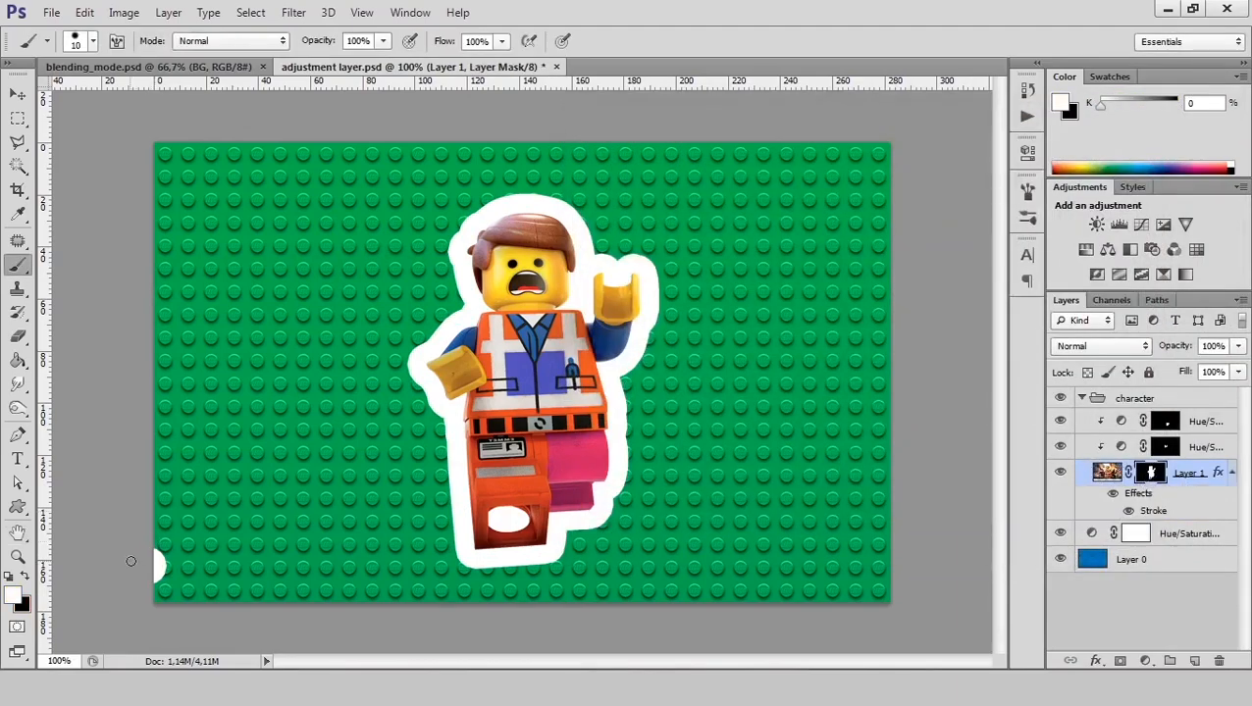
left_click(28, 577)
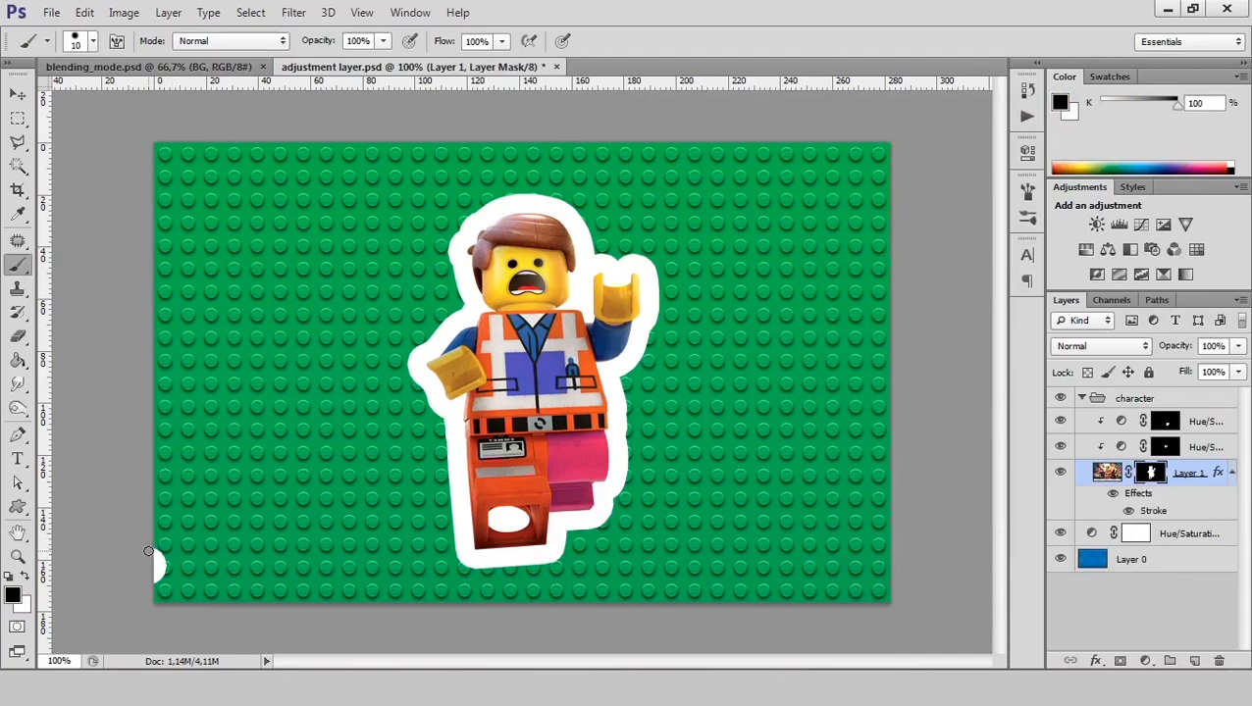
key("]")
left_click_drag(148, 547, 153, 610)
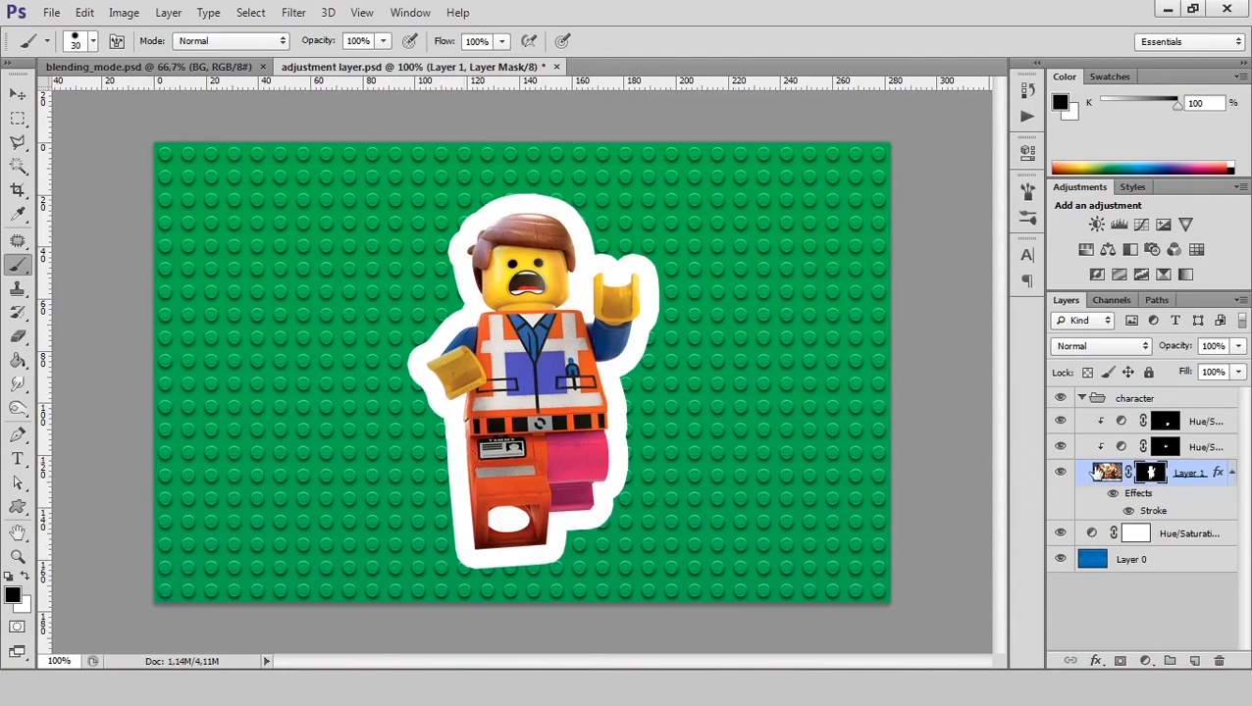
Step: Reopen Layer 1's layer style, compare the character with and without the stroke, and review the stroke settings
double_click(1219, 475)
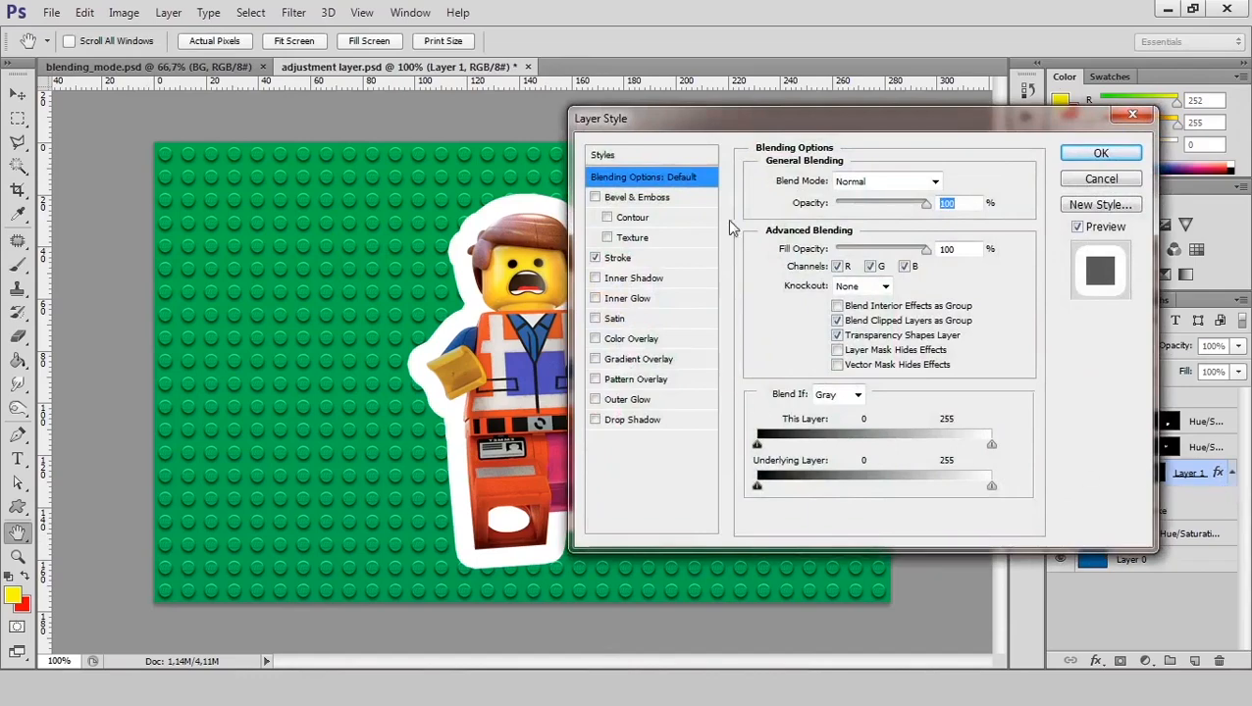
left_click_drag(776, 120, 820, 129)
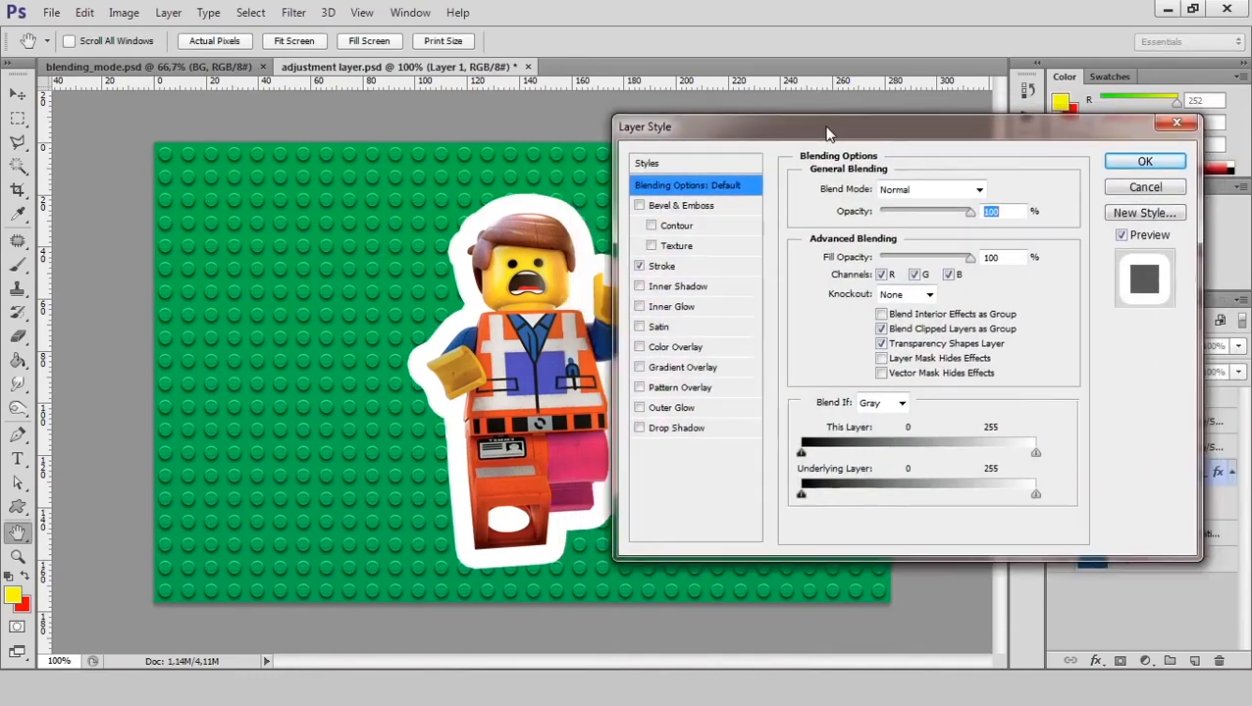
left_click(639, 267)
left_click(640, 267)
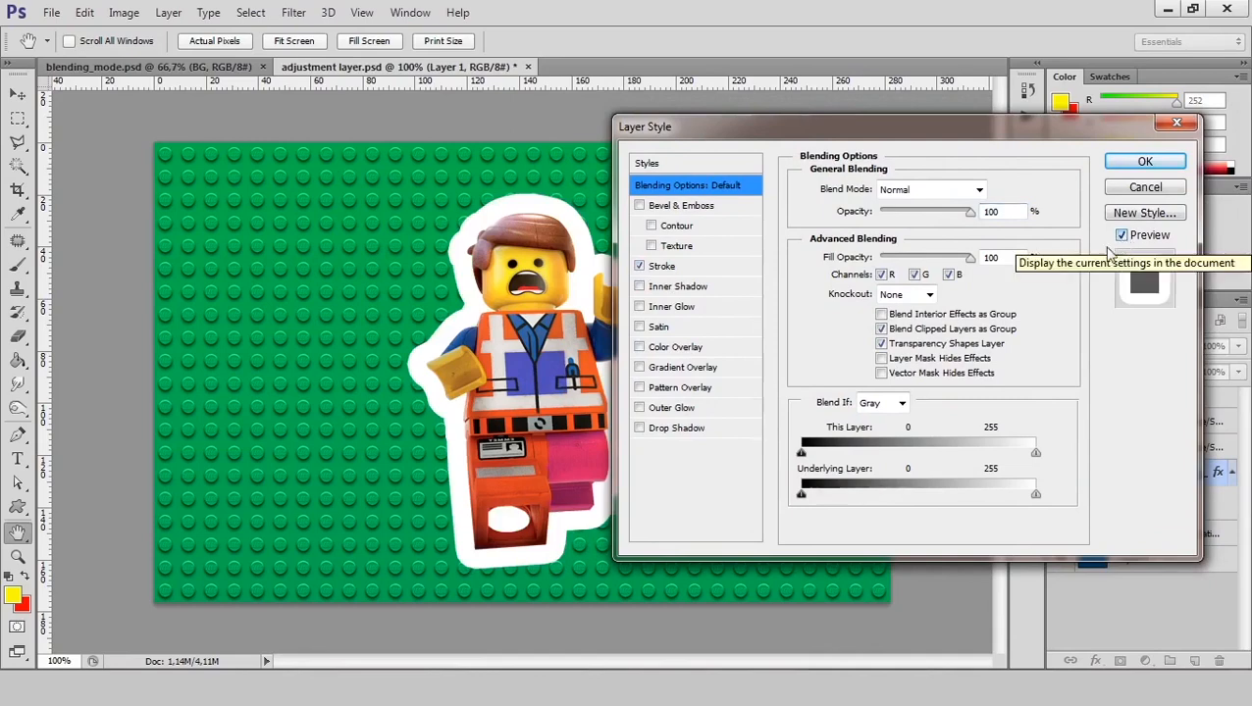
left_click(667, 267)
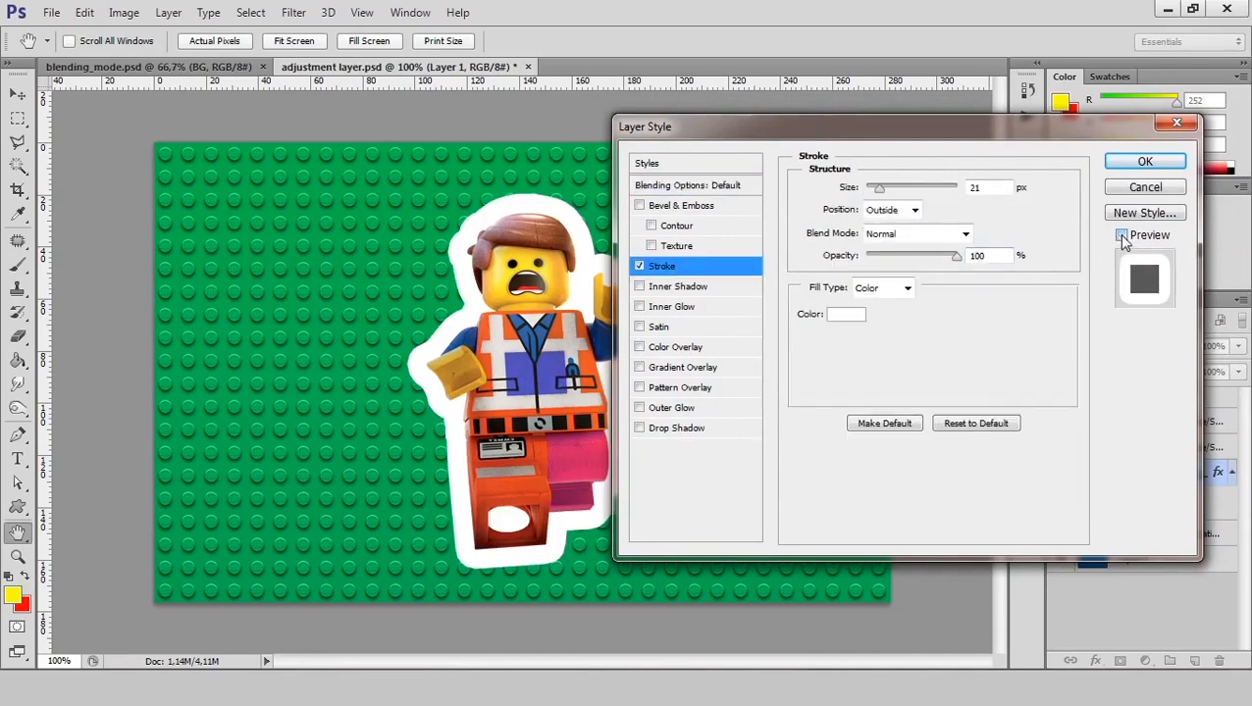
left_click(1122, 236)
left_click_drag(1072, 129, 990, 118)
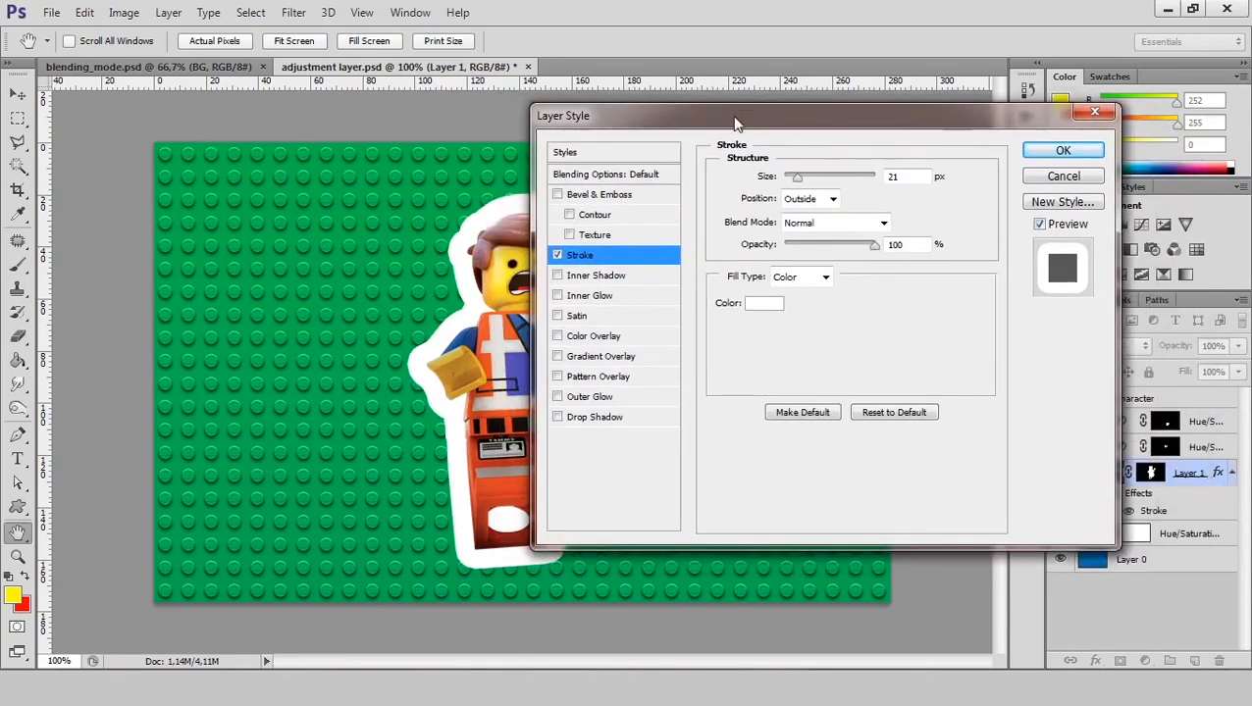
left_click_drag(736, 123, 789, 124)
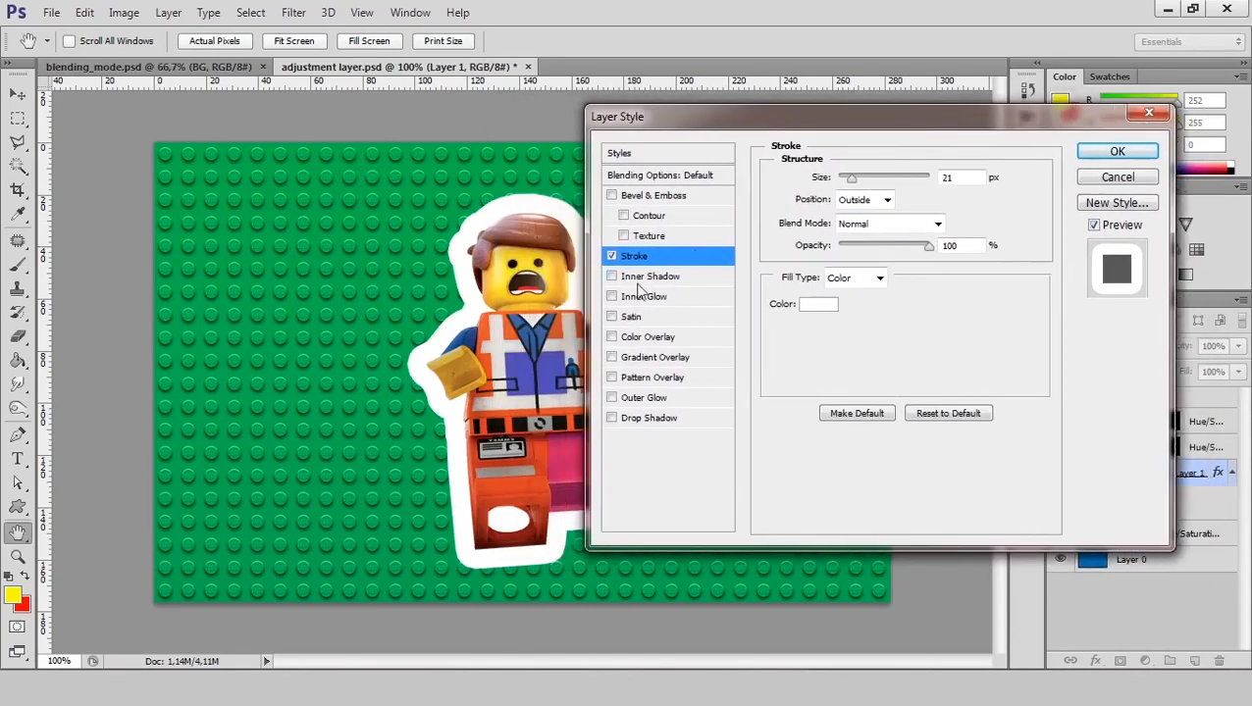
Step: Try a Drop Shadow in place of the Stroke on Layer 1, comparing the shadow on and off
left_click(611, 418)
left_click(611, 256)
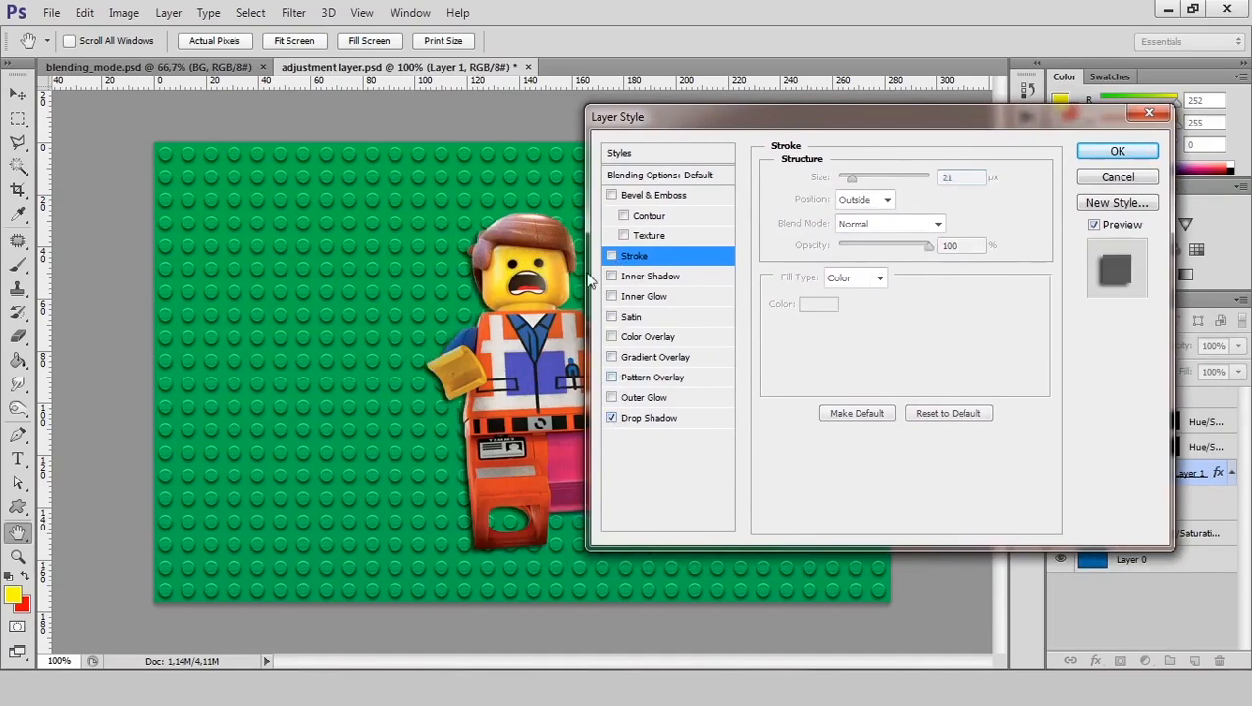
left_click_drag(708, 120, 763, 106)
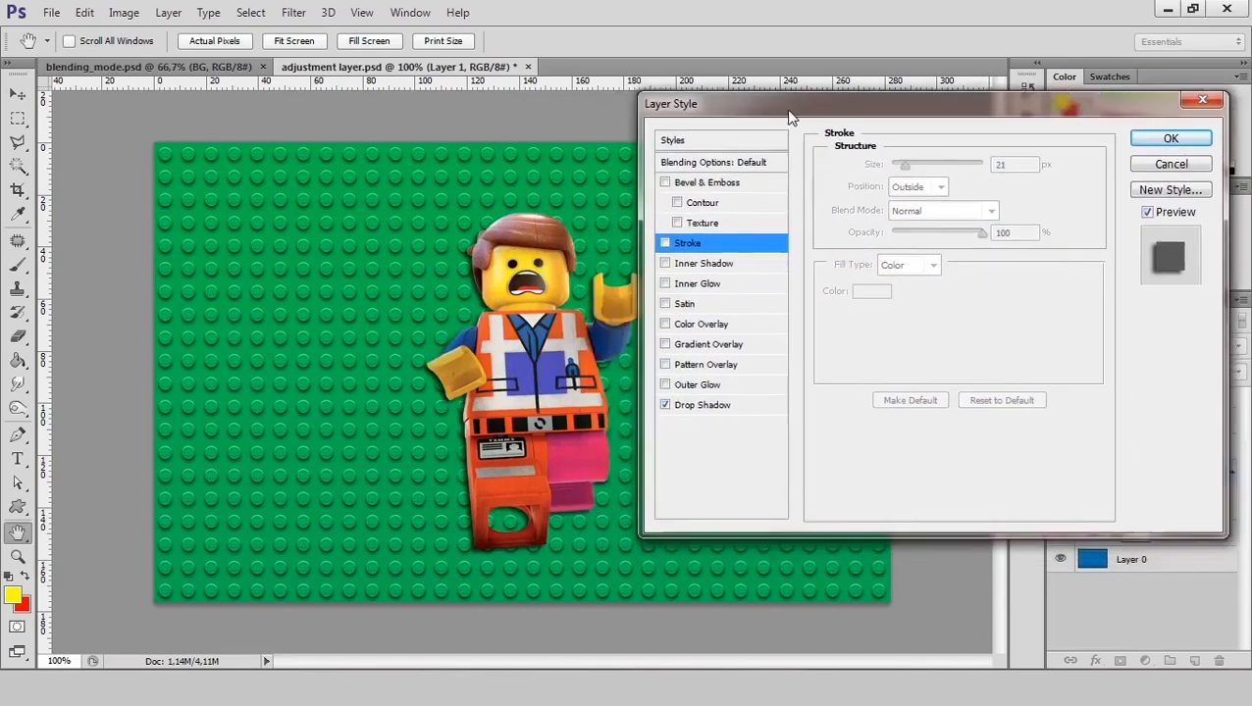
left_click(667, 404)
left_click(667, 405)
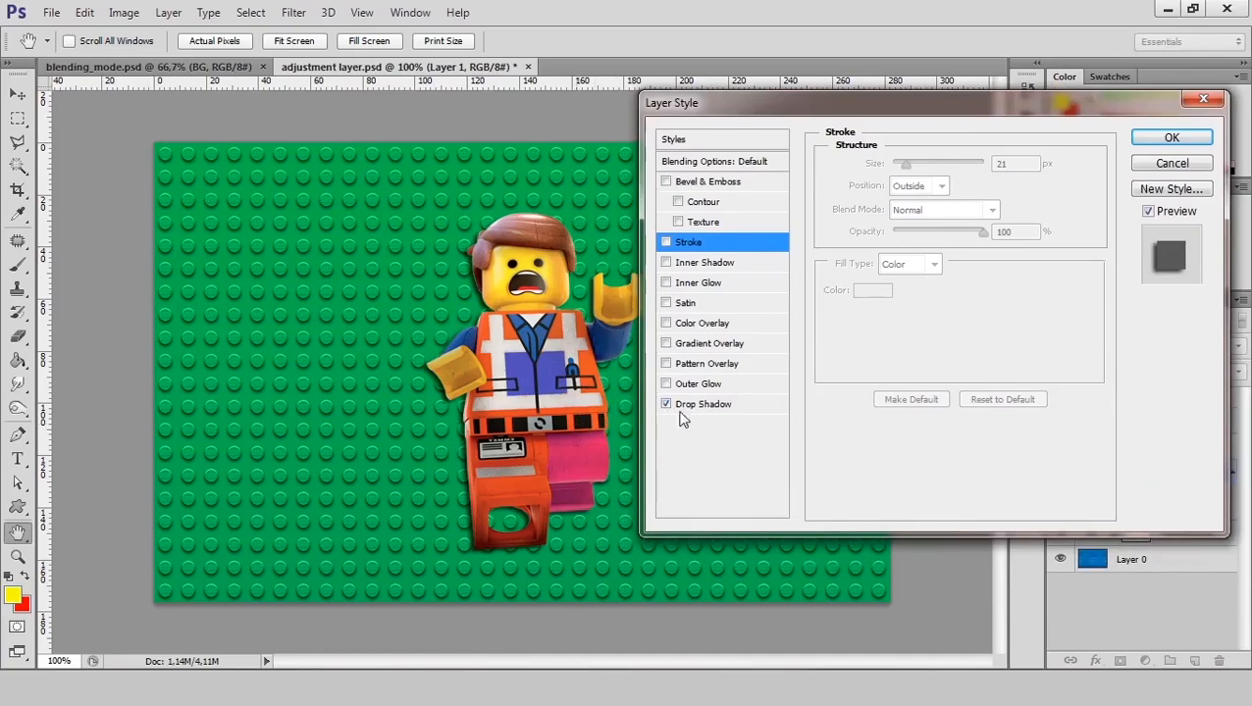
Step: Compare the document with the layer style preview on and off, and discard the Drop Shadow changes
left_click(1150, 213)
left_click(1150, 213)
left_click(1150, 213)
left_click(1150, 213)
left_click(1172, 163)
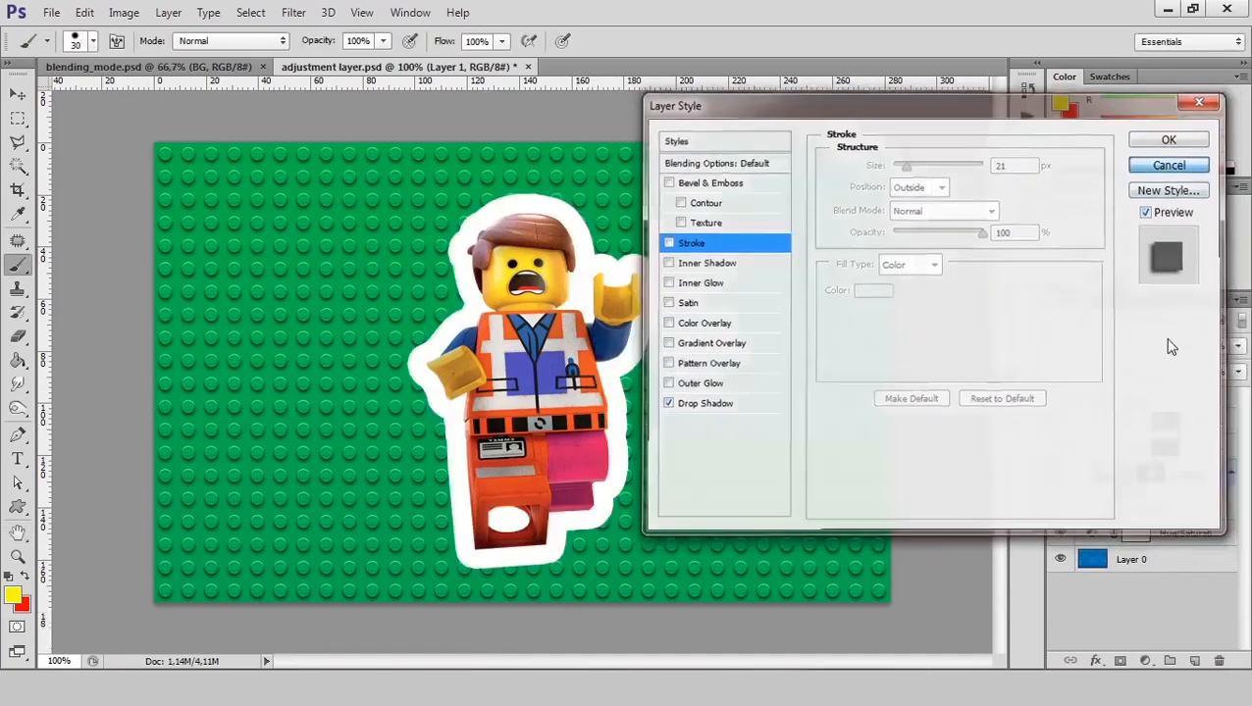
Step: Clear the layer style from Layer 1
right_click(1218, 473)
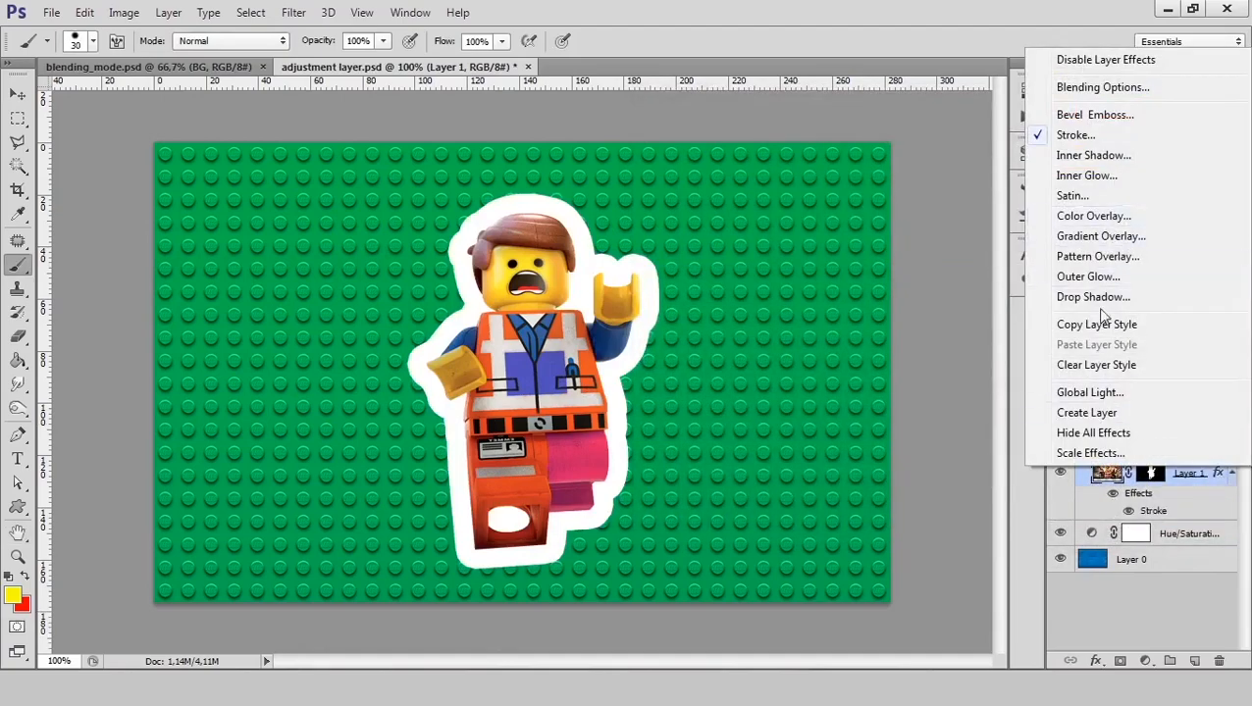
left_click(1097, 367)
Step: Try a Drop Shadow on Layer 1 and compare the character with and without it
double_click(1224, 477)
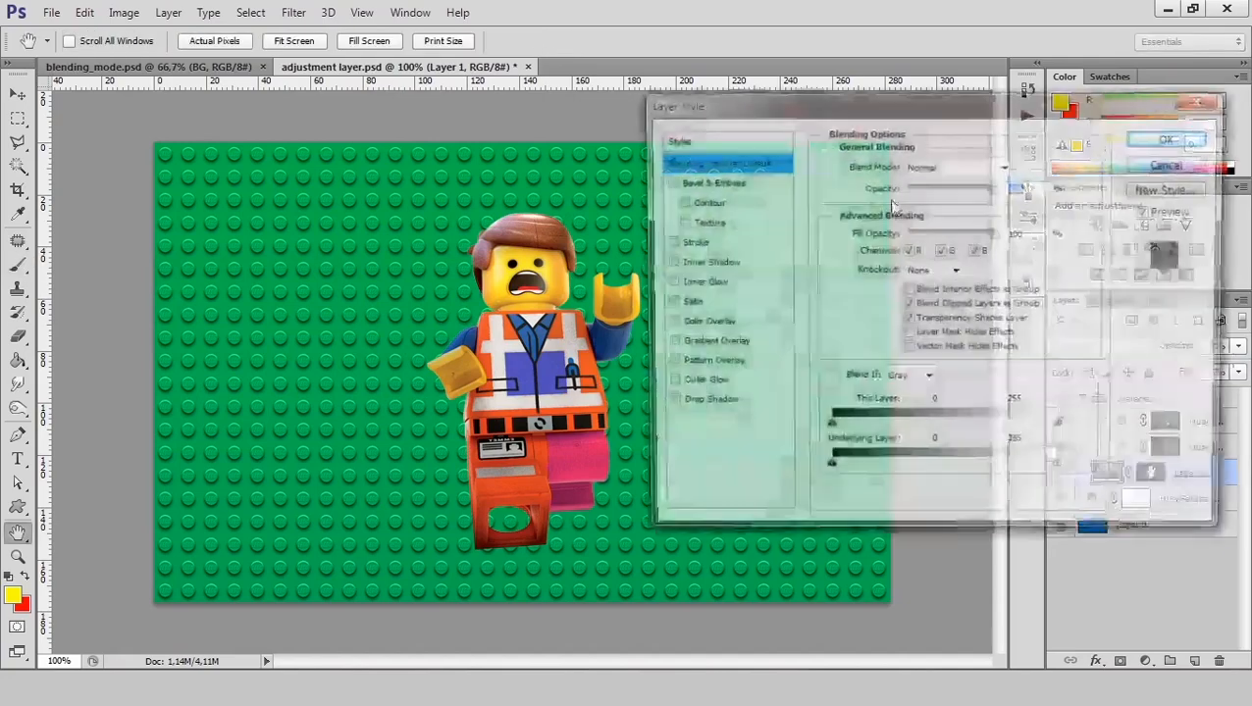
left_click(667, 405)
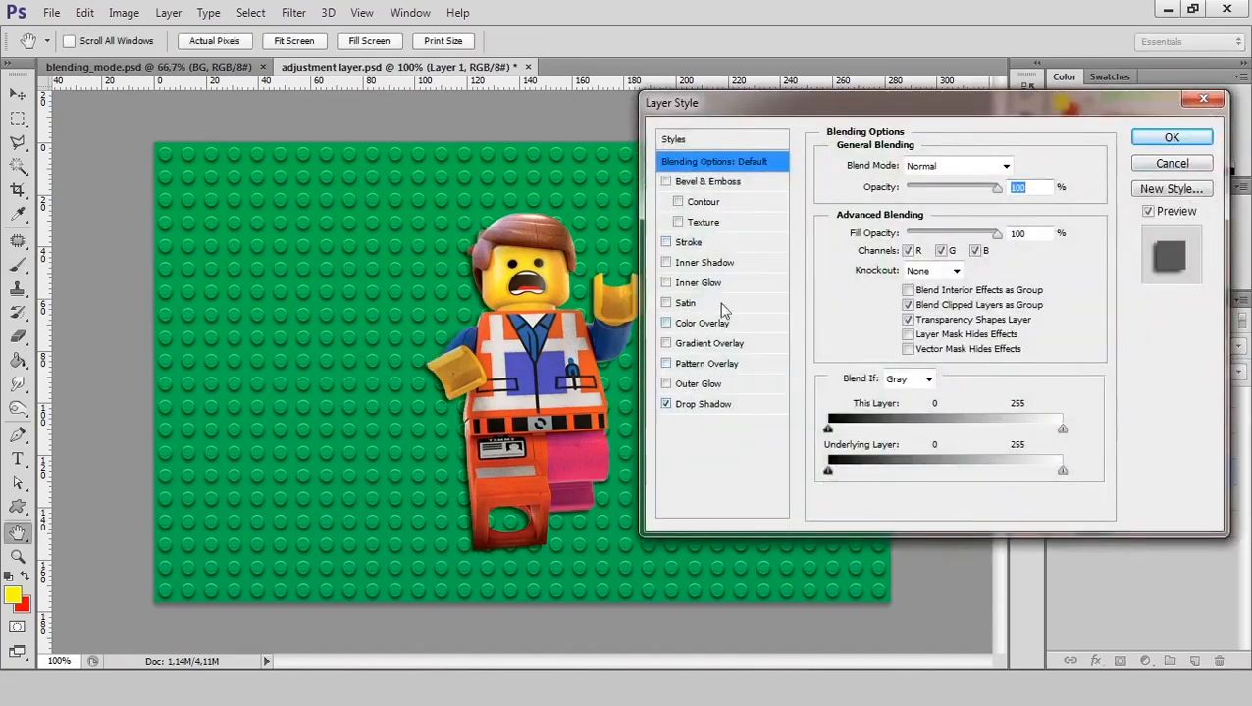
left_click(1153, 212)
left_click(1153, 212)
left_click(1153, 212)
left_click(1153, 212)
Step: Try a stronger Drop Shadow on Layer 1 with 88% opacity and a larger distance
left_click(718, 404)
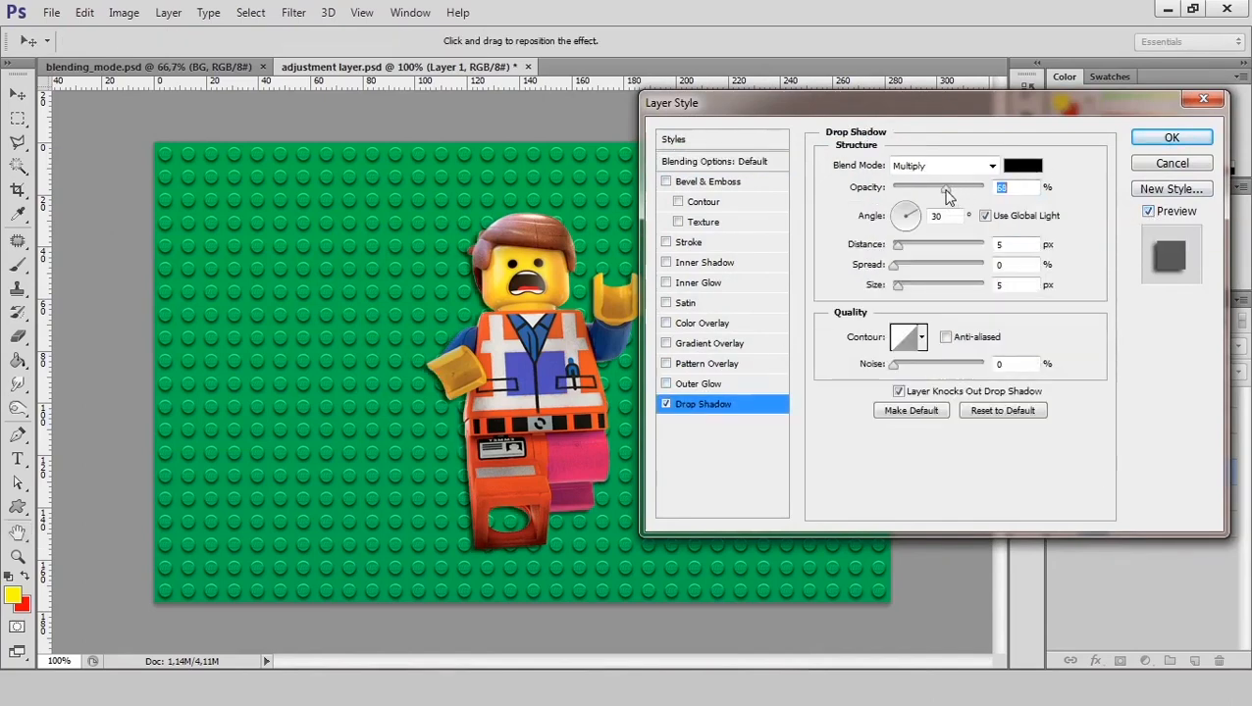
left_click_drag(947, 196, 975, 189)
left_click_drag(896, 245, 914, 252)
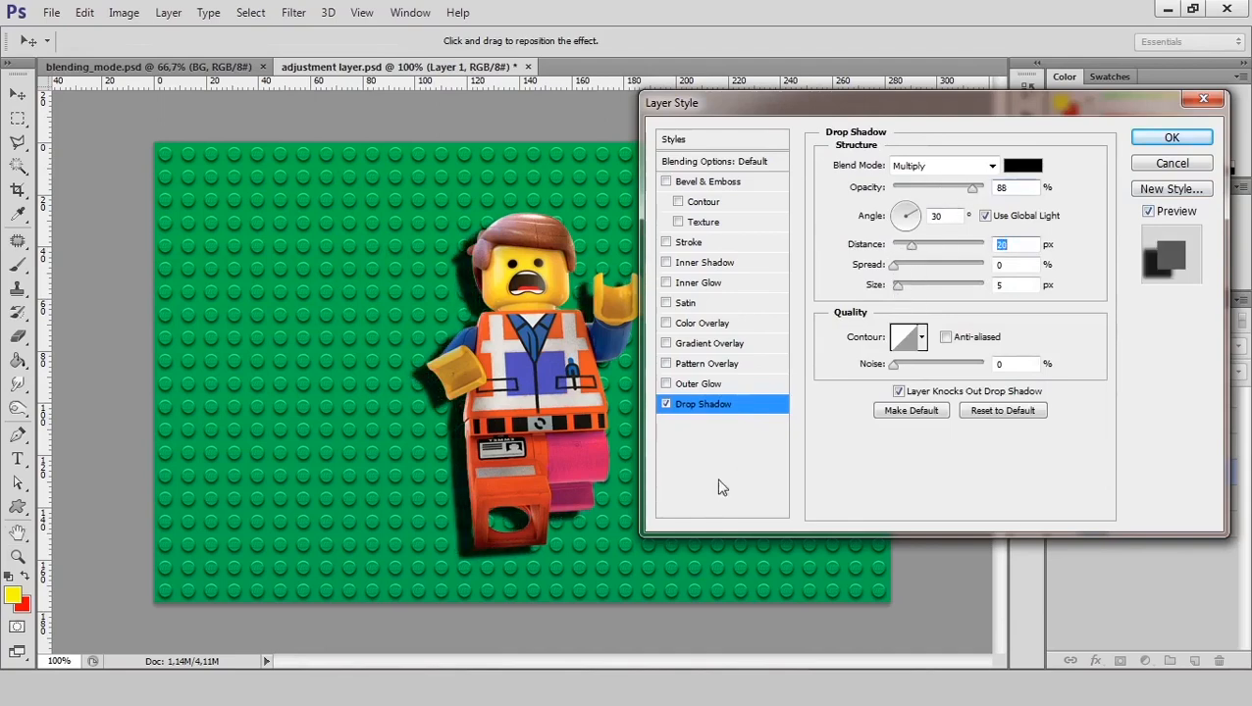
Step: Try adding every other effect to Layer 1, from Outer Glow and the overlays through Stroke and Bevel & Emboss, and discard all style changes
left_click(699, 384)
left_click(707, 363)
left_click(708, 343)
left_click(713, 324)
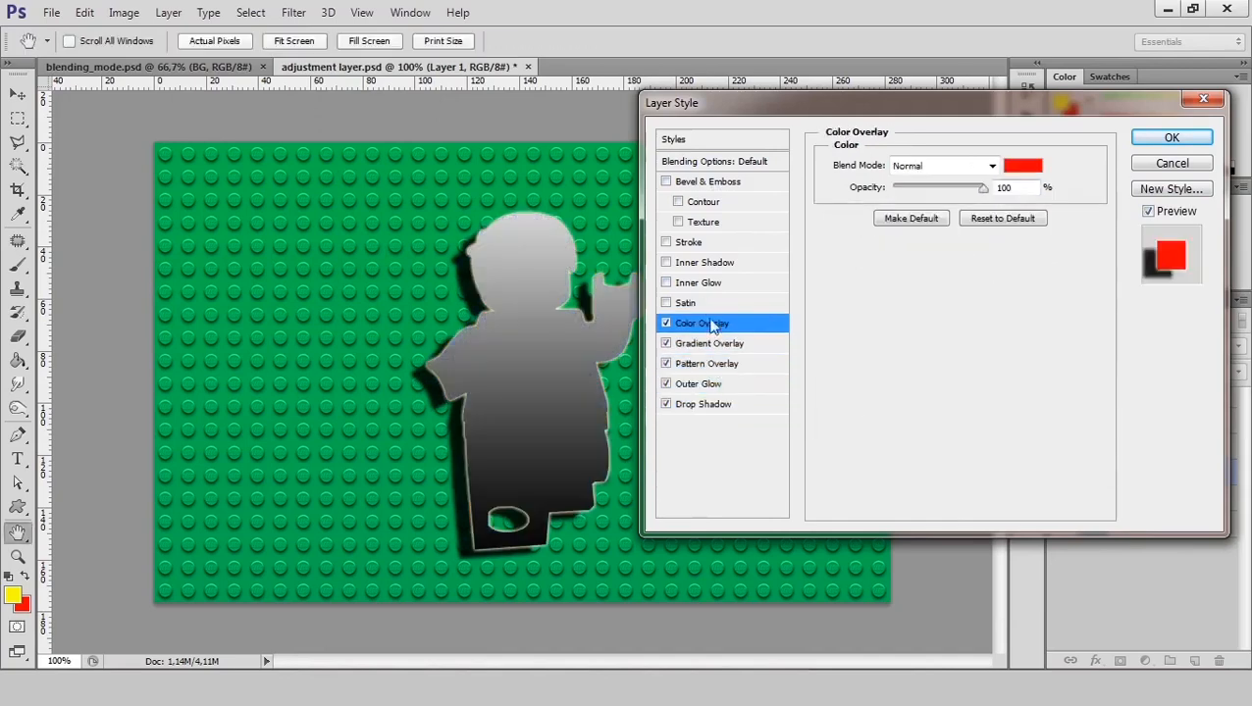
left_click(699, 303)
left_click(699, 283)
left_click(699, 263)
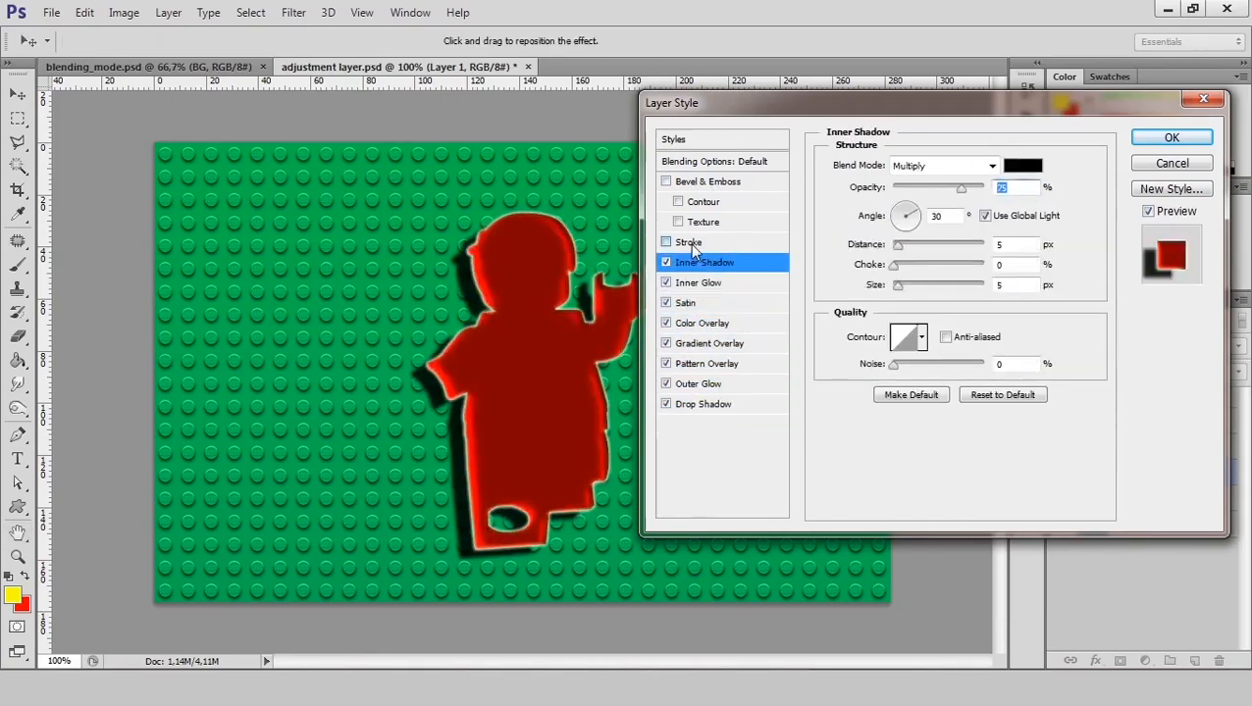
left_click(691, 244)
left_click(702, 182)
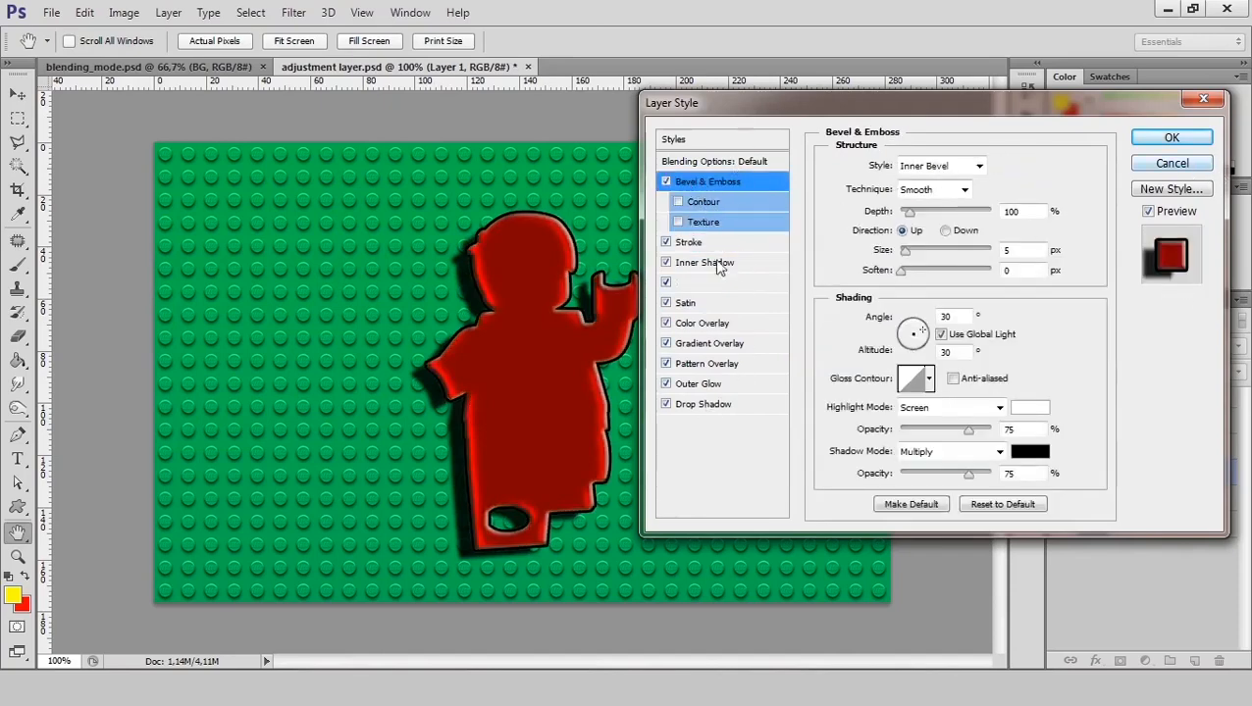
left_click(1173, 164)
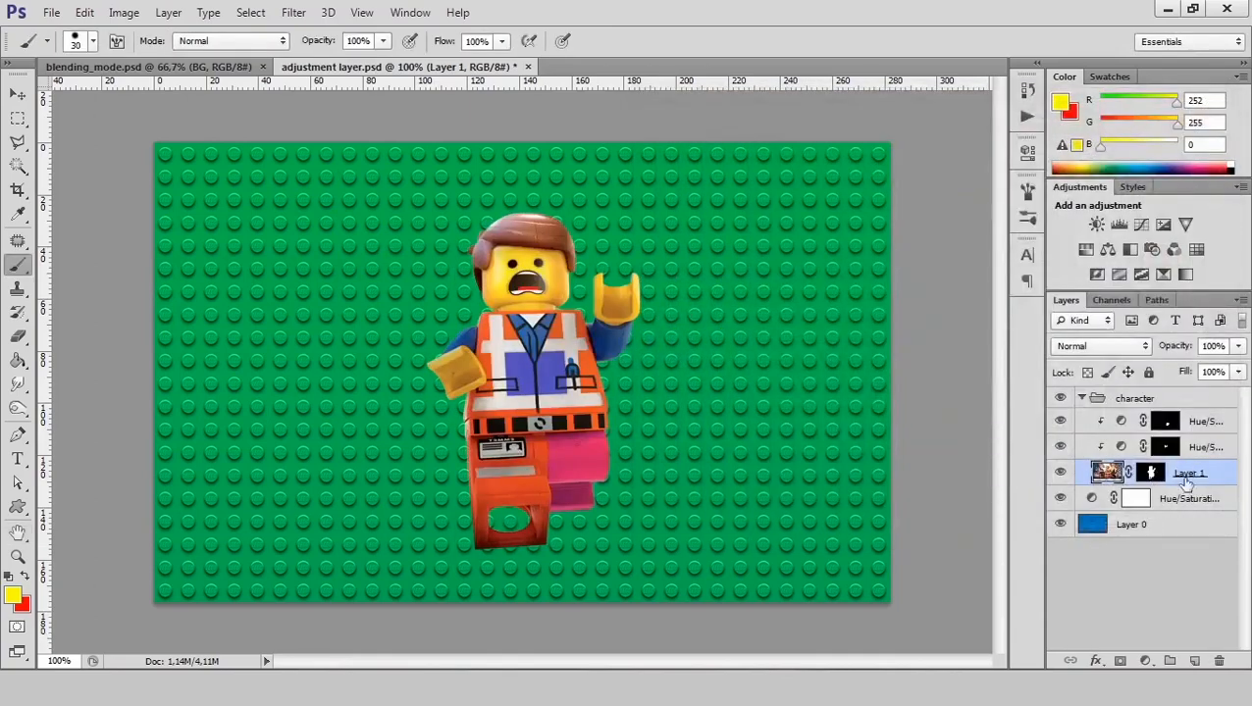
right_click(1225, 478)
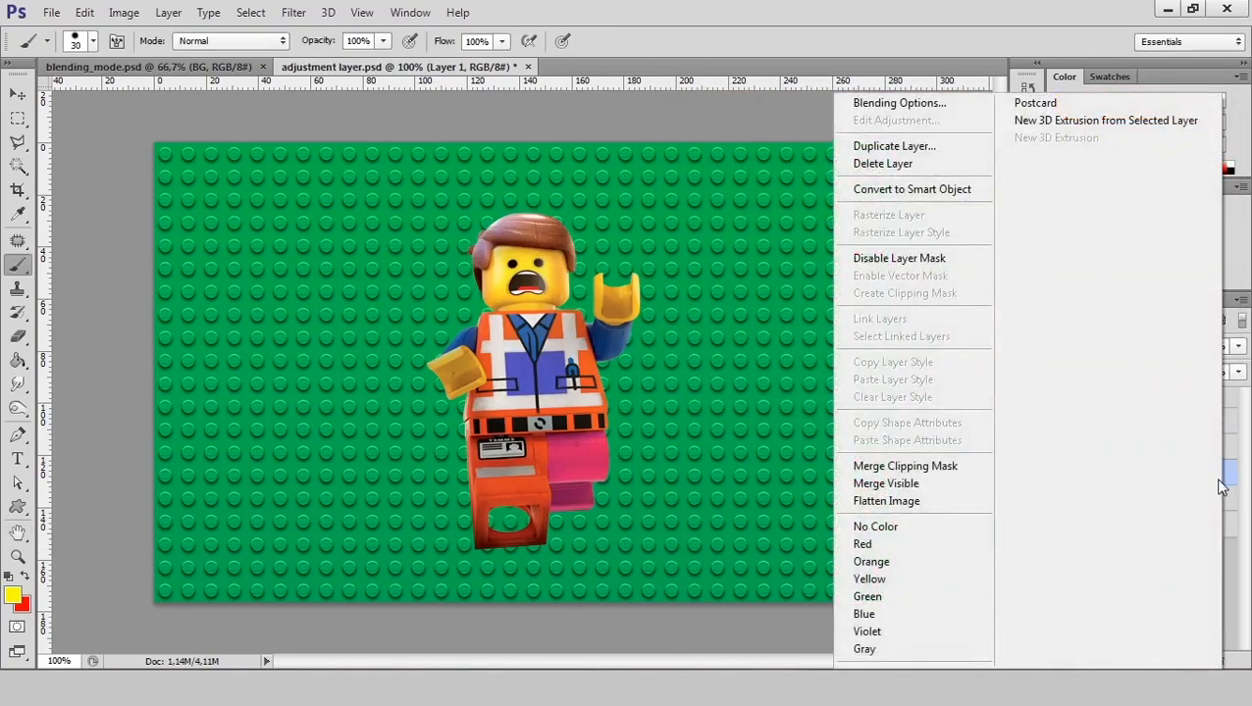
left_click(1227, 481)
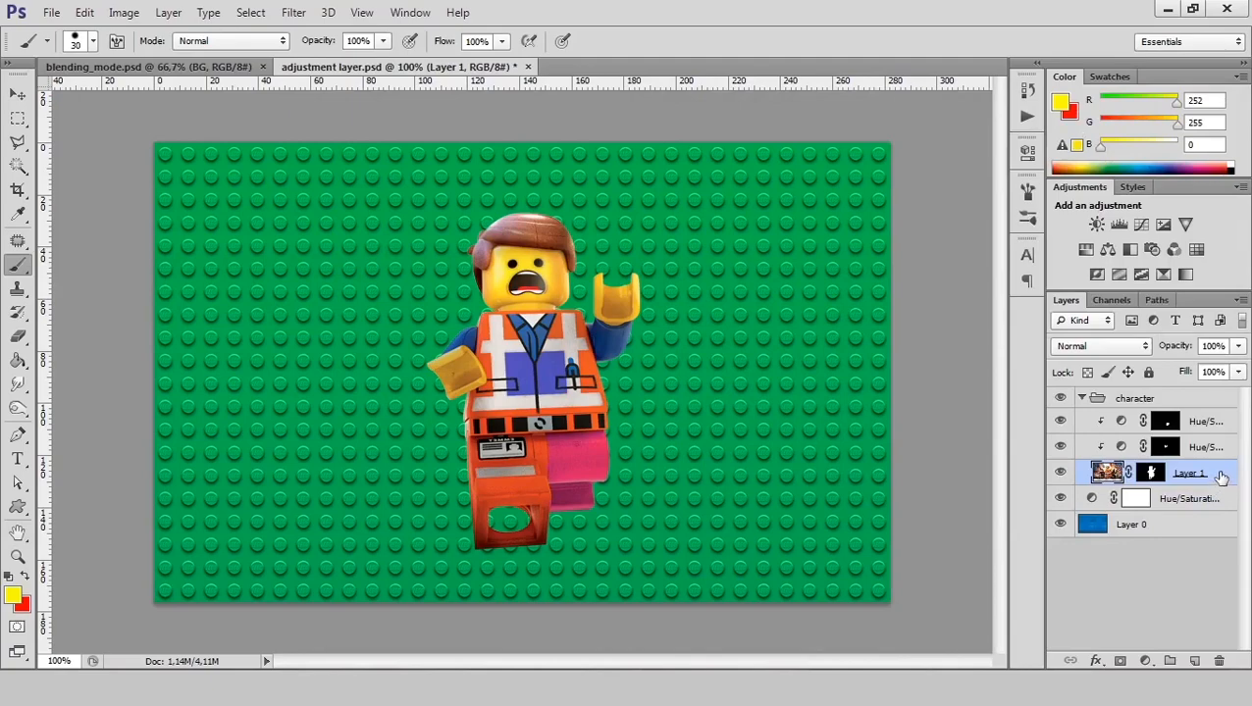
right_click(1224, 480)
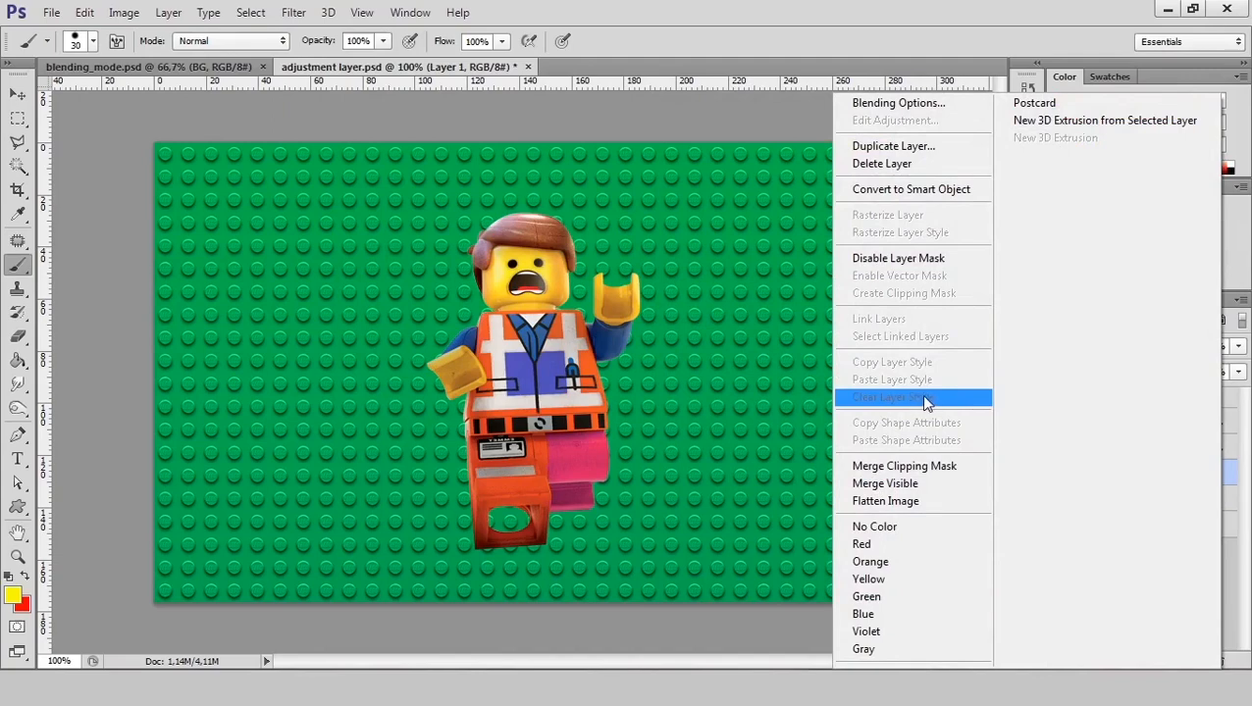
left_click(728, 528)
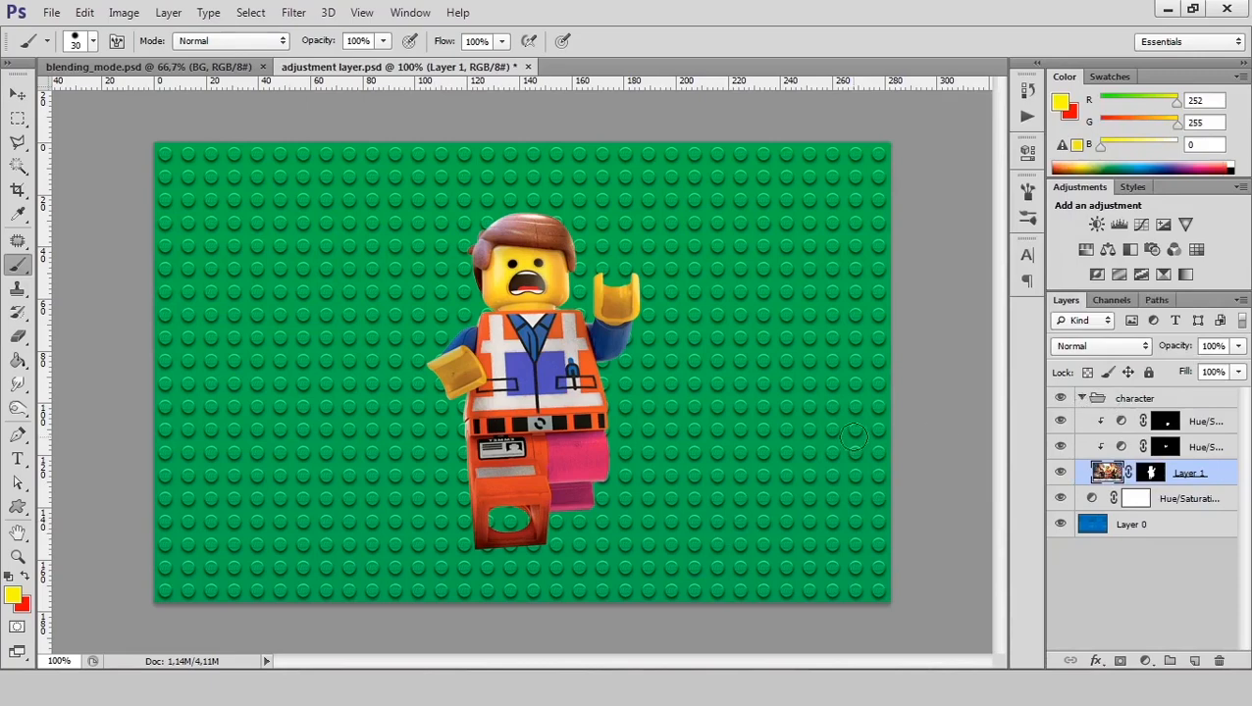
Step: Switch to the Notepad topic list, highlight the line "blending mode", and return to Photoshop
left_click(788, 689)
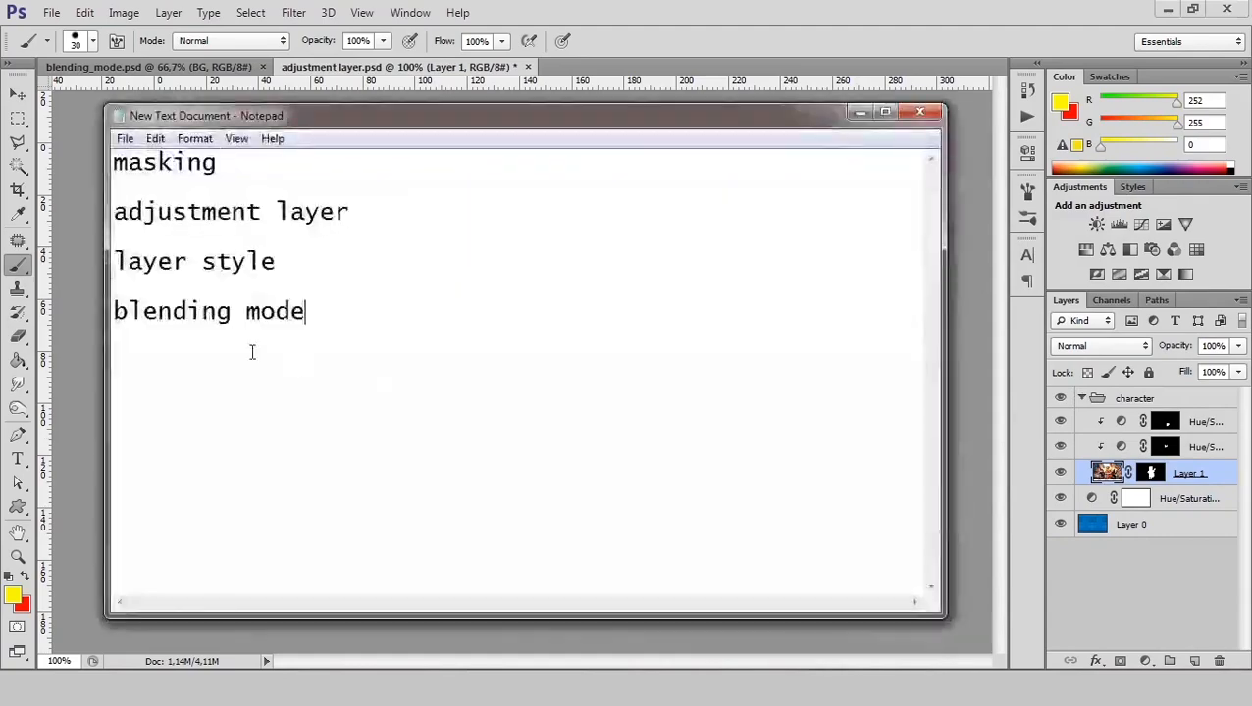
left_click_drag(117, 312, 358, 319)
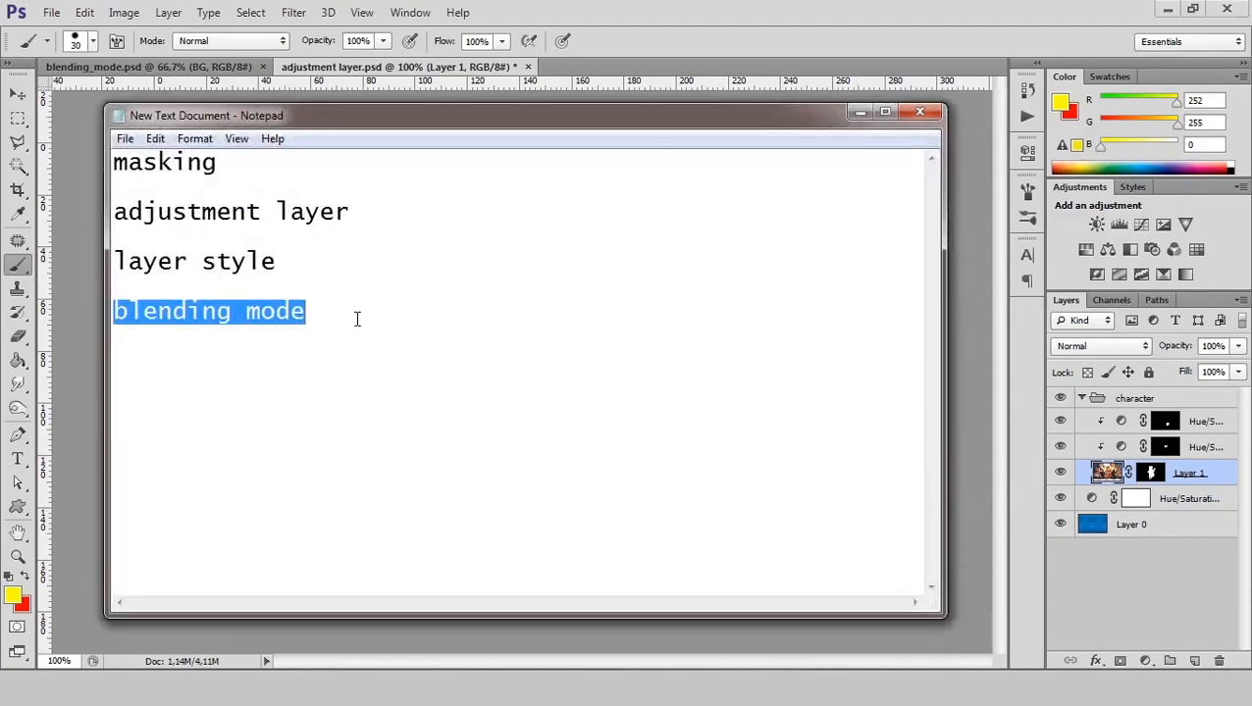
left_click(81, 384)
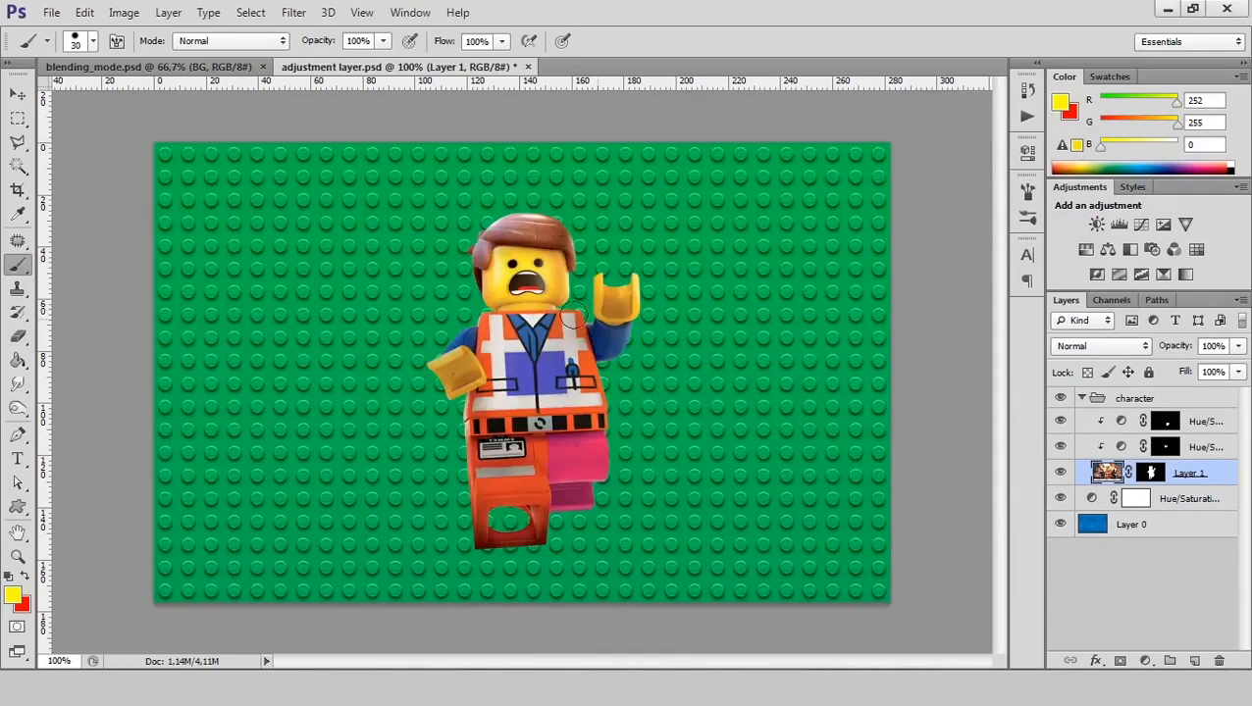
Step: Collapse and re-expand the character group to review the layers it contains
left_click(1136, 400)
left_click(1081, 398)
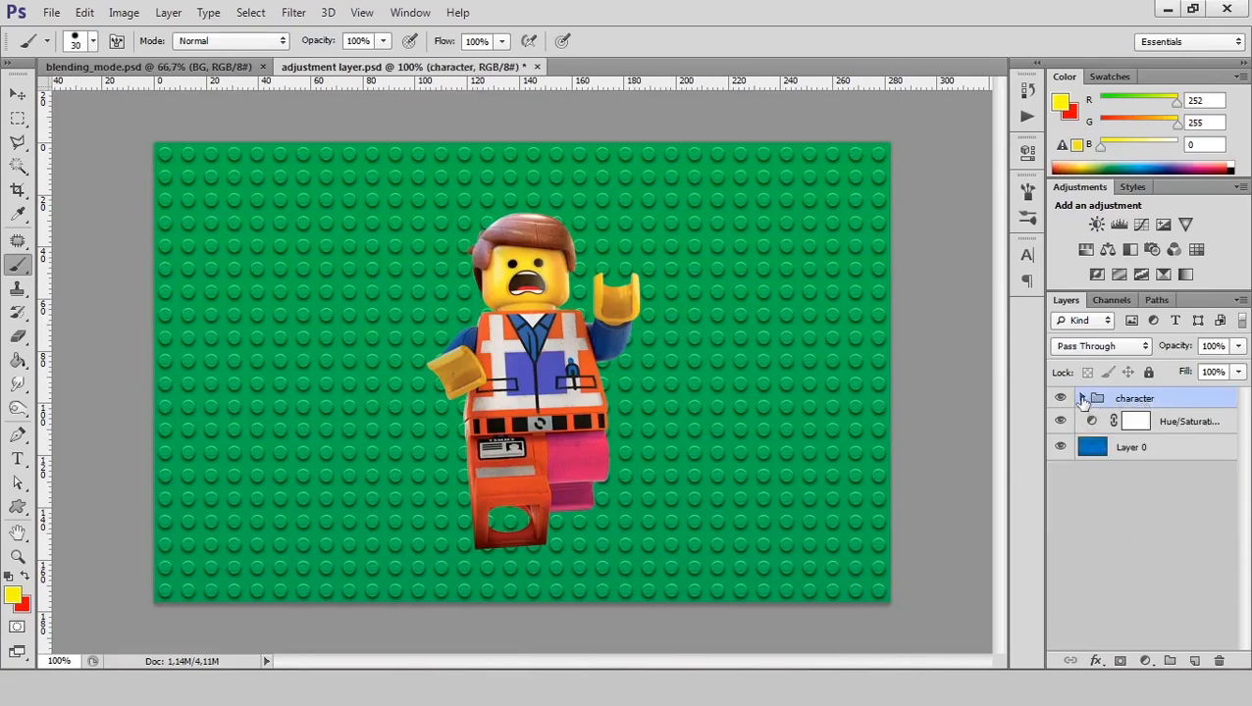
left_click(1083, 400)
Step: Try the Lighten blending mode on Layer 1 in the character group
left_click(1106, 474)
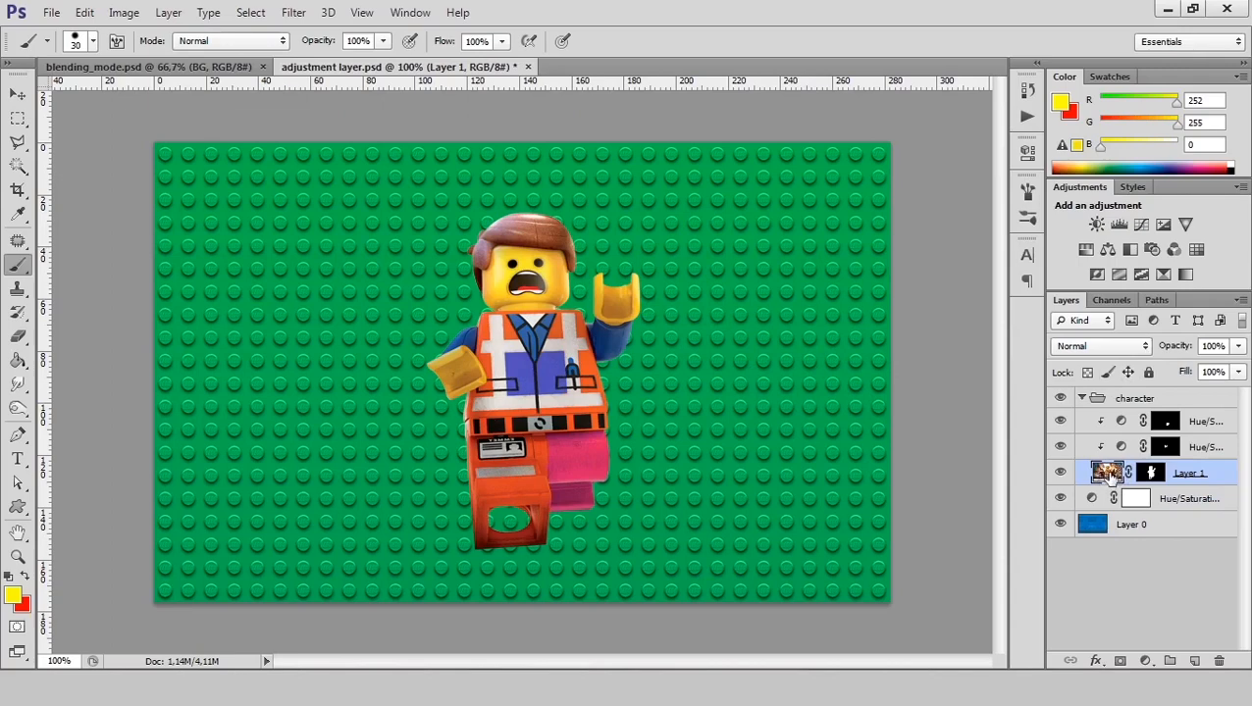
left_click(1137, 355)
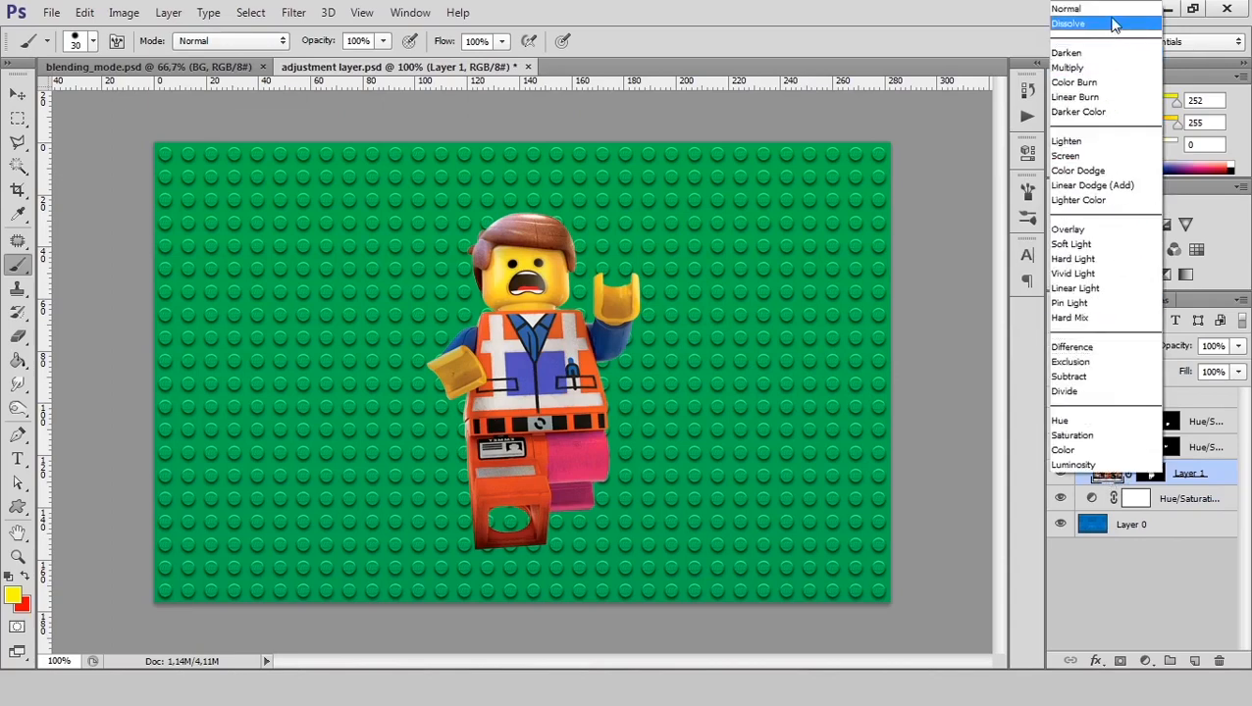
left_click(1033, 37)
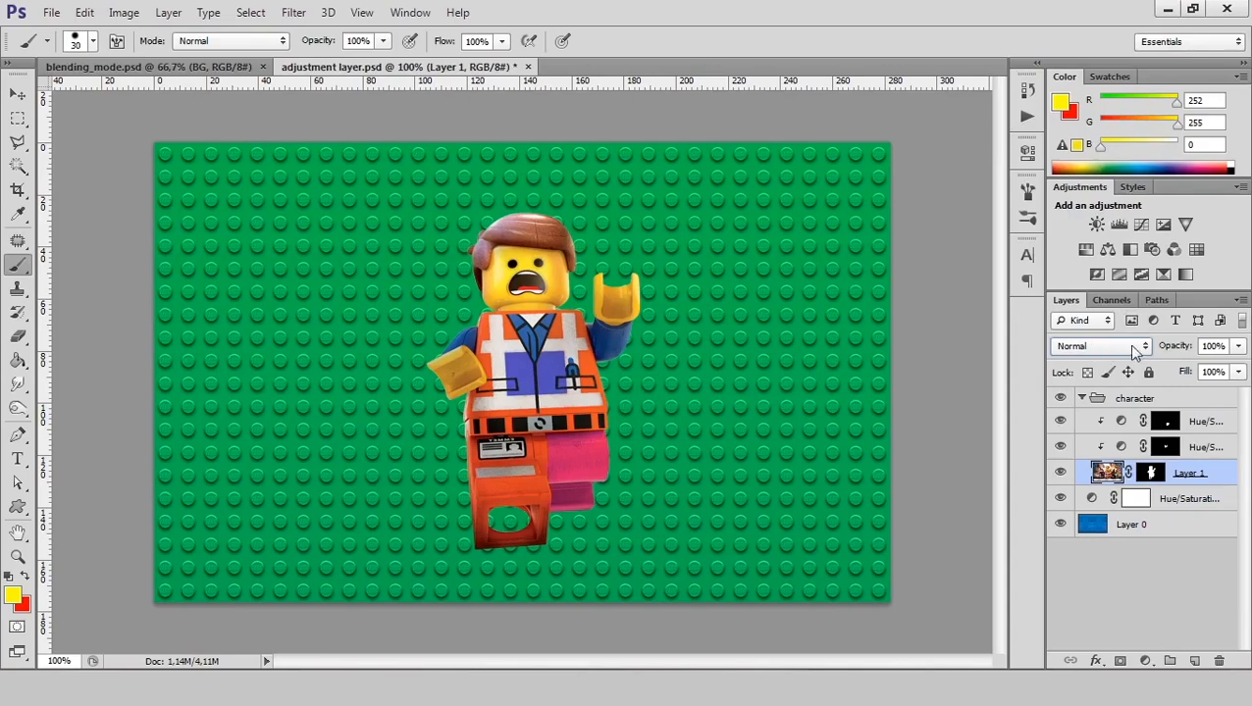
left_click(1091, 345)
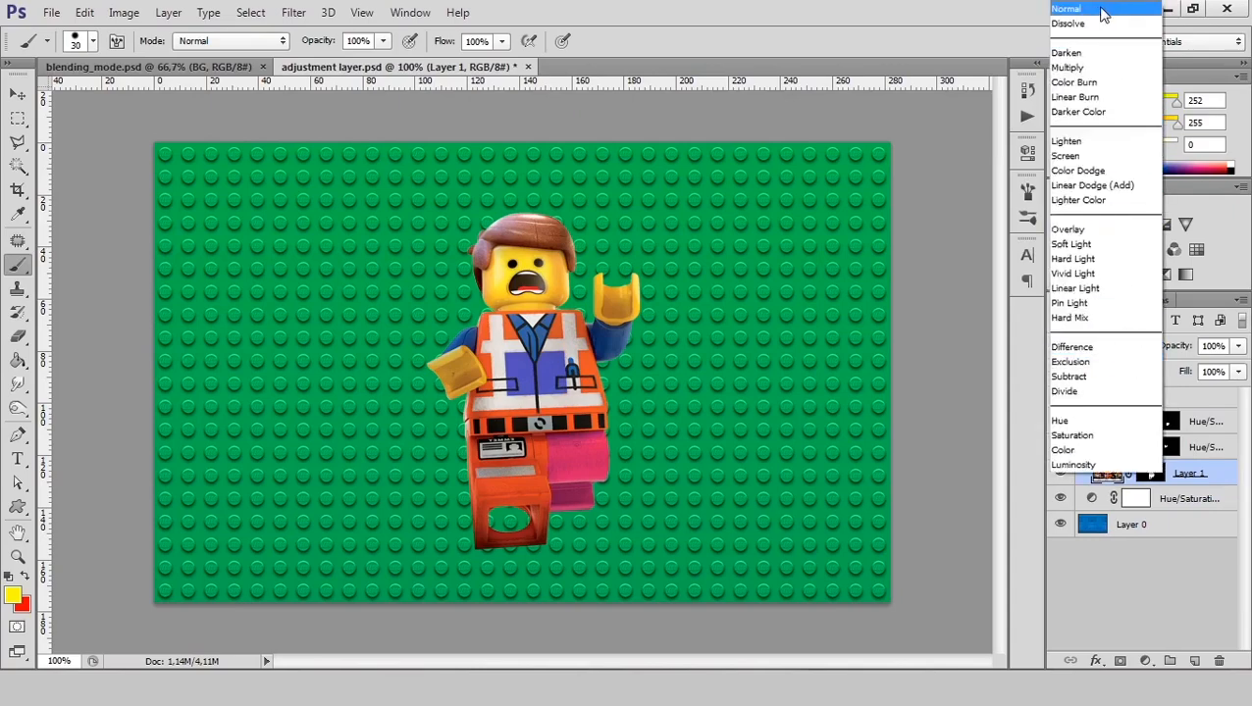
left_click(1087, 142)
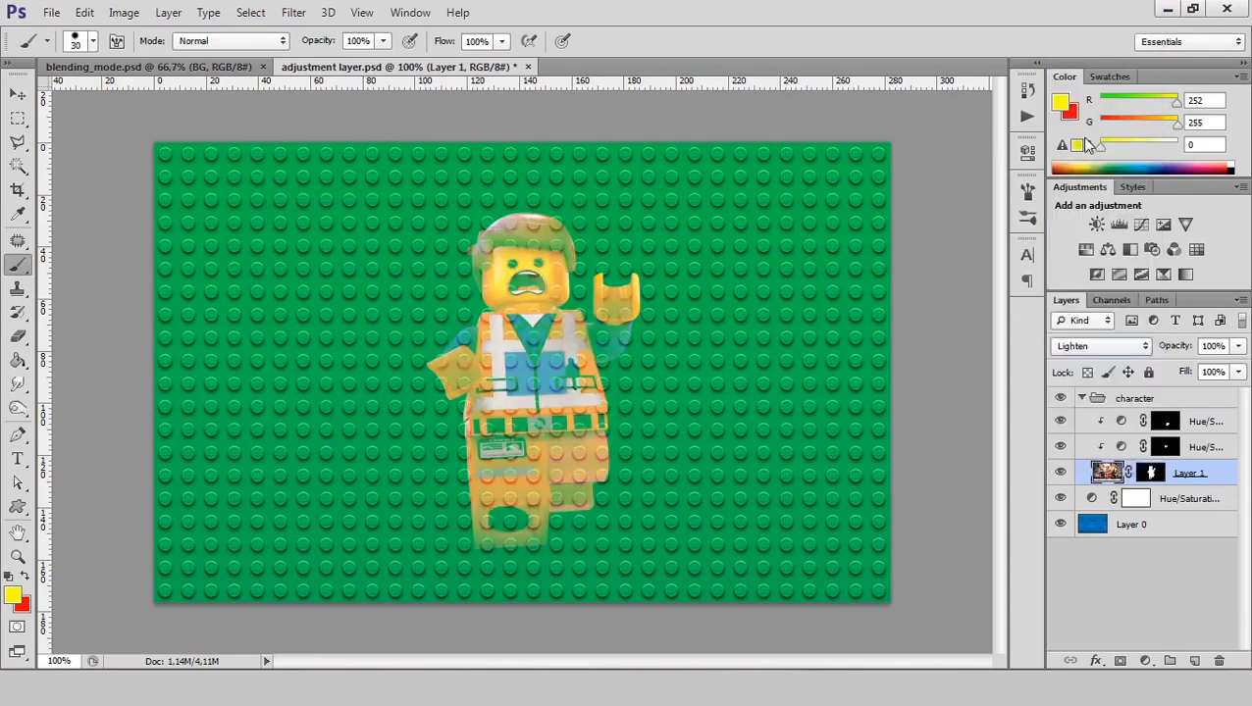
Step: Step through Layer 1's blending modes from Screen through Color Dodge and Vivid Light to Luminosity, comparing how the character blends
key("Down")
key("Down")
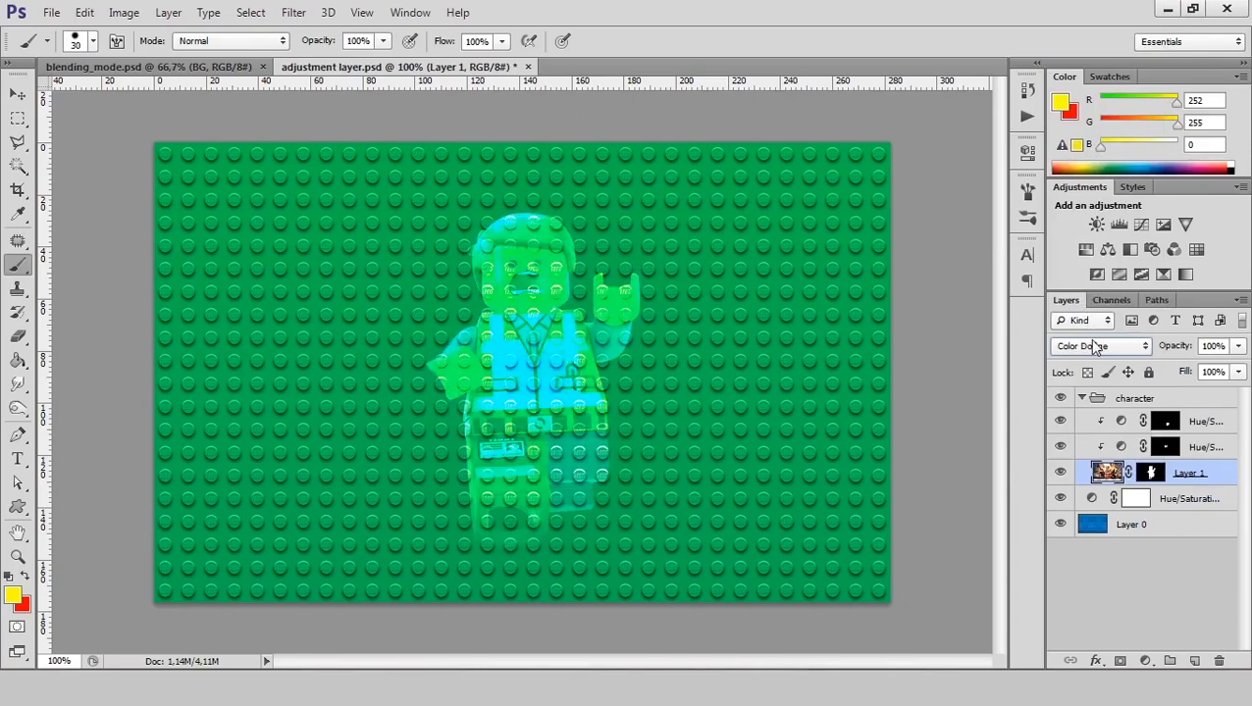
key("Down")
key("Down")
key("Down")
key("Down")
key("Down")
key("Down")
key("Down")
key("Down")
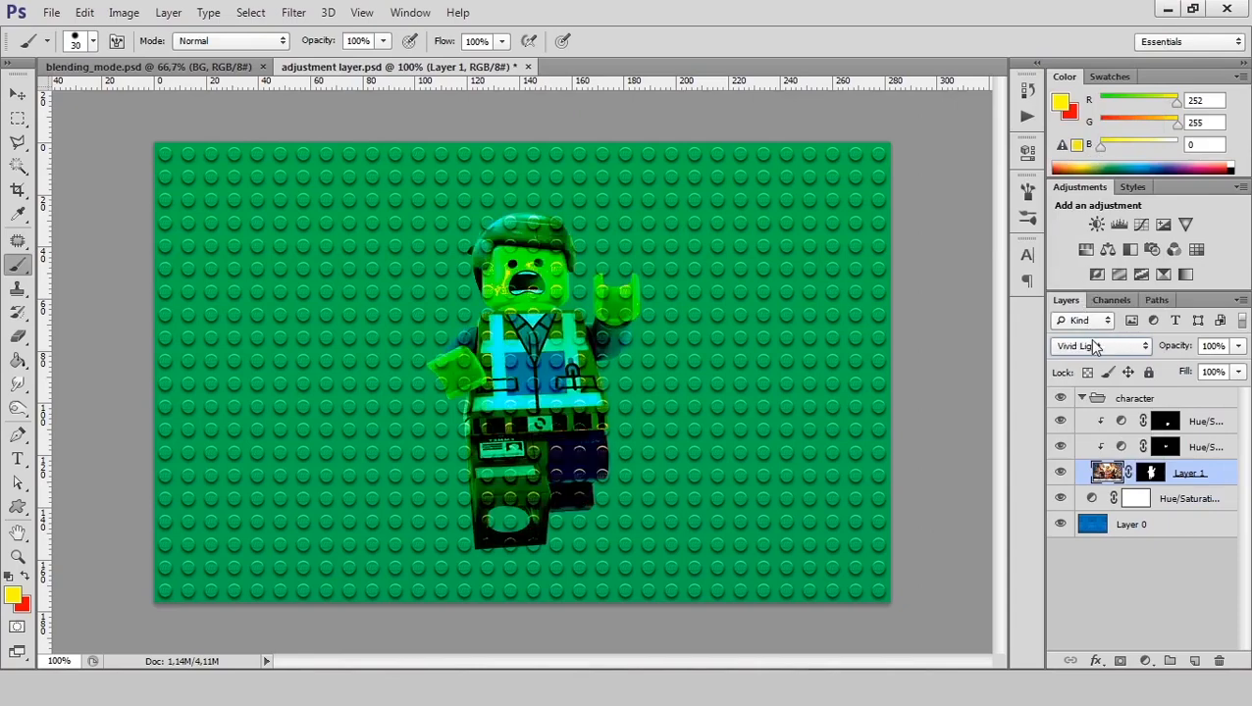
key("Down")
key("Down")
key("Down")
key("Down")
key("Down")
key("Down")
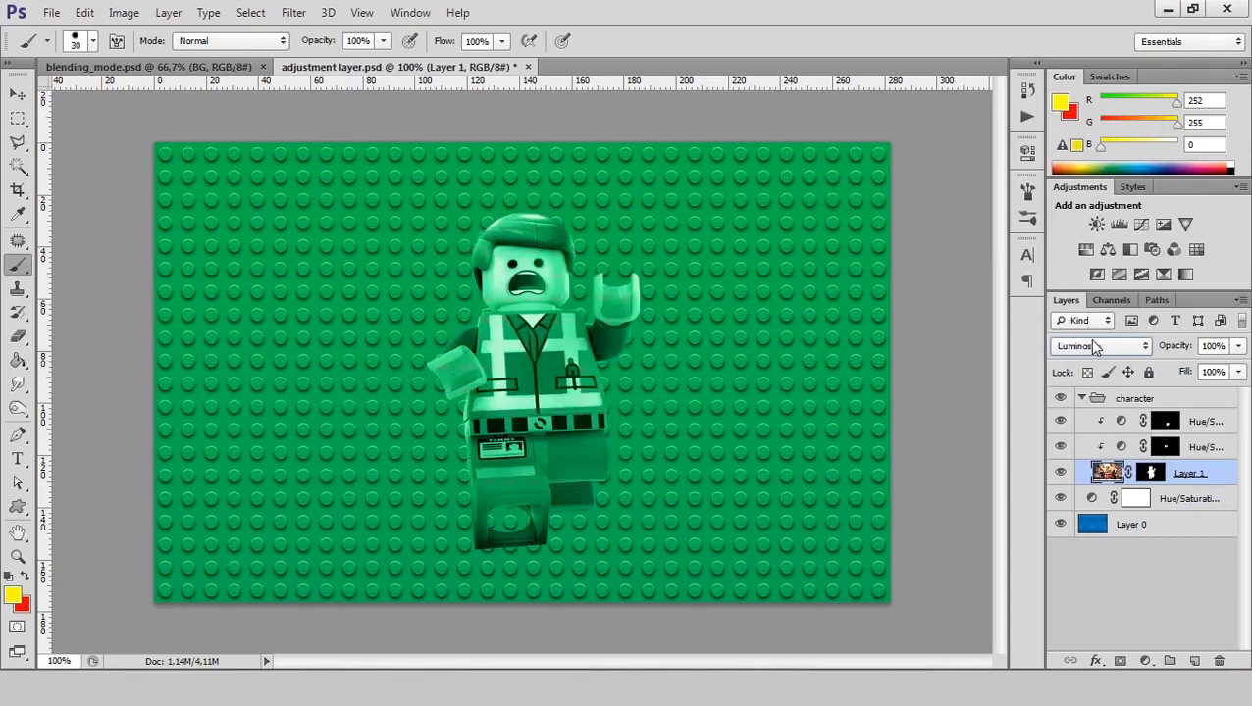
Step: Go back through Layer 1's blending modes, comparing Hard Mix, Color Dodge and the darkening modes such as Darken
key("Up")
key("Up")
key("Up")
key("Up")
key("Up")
key("Up")
key("Up")
key("Up")
key("Up")
key("Up")
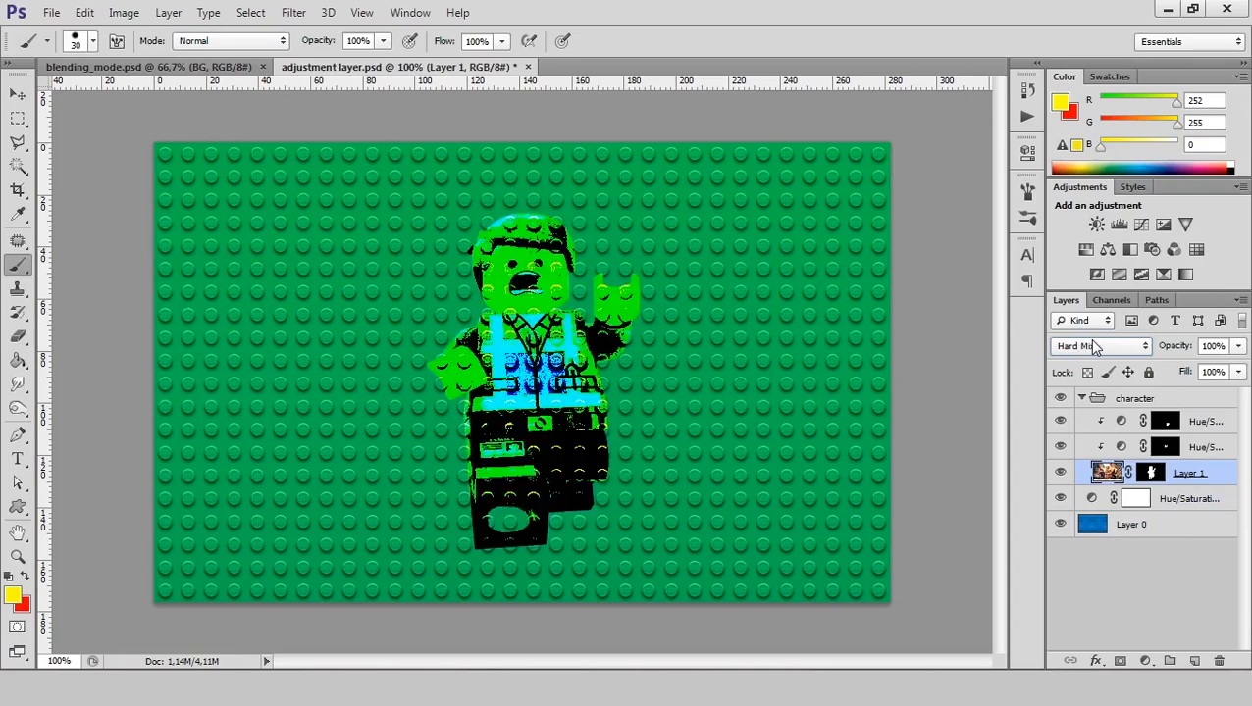
key("Up")
key("Up")
key("Up")
key("Up")
key("Up")
key("Up")
key("Up")
key("Up")
key("Up")
key("Up")
key("Up")
key("Up")
key("Up")
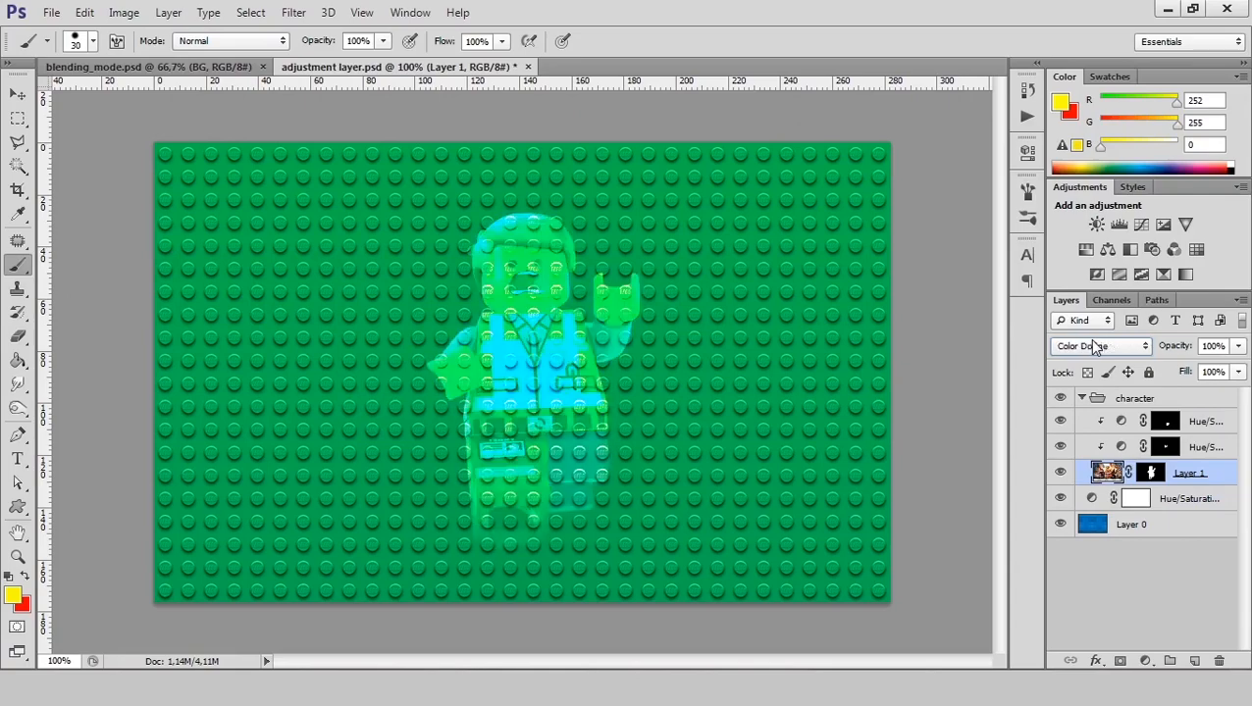
key("Up")
key("Up")
key("Up")
key("Down")
key("Down")
key("Down")
key("Down")
key("Down")
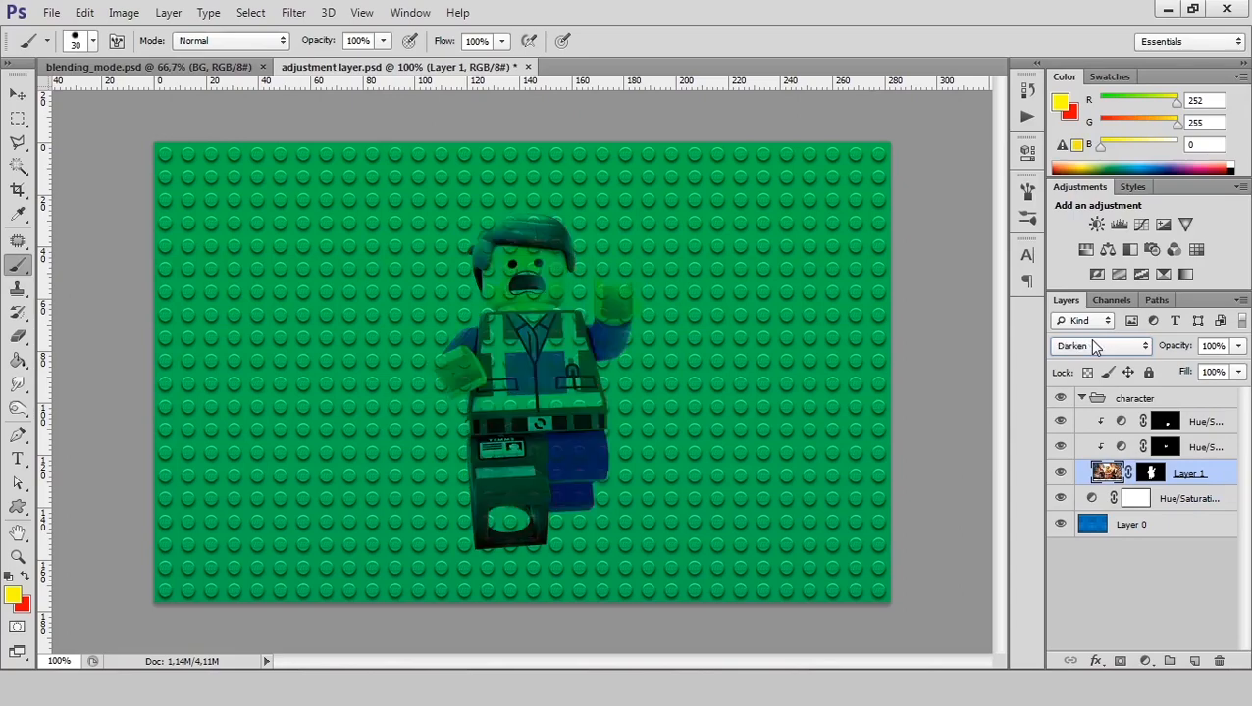
key("Up")
key("Up")
Step: Run forward through Layer 1's blending modes past Linear Burn and leave the layer on Luminosity
key("Down")
key("Down")
key("Down")
key("Down")
key("Down")
key("Down")
key("Down")
key("Down")
key("Down")
key("Down")
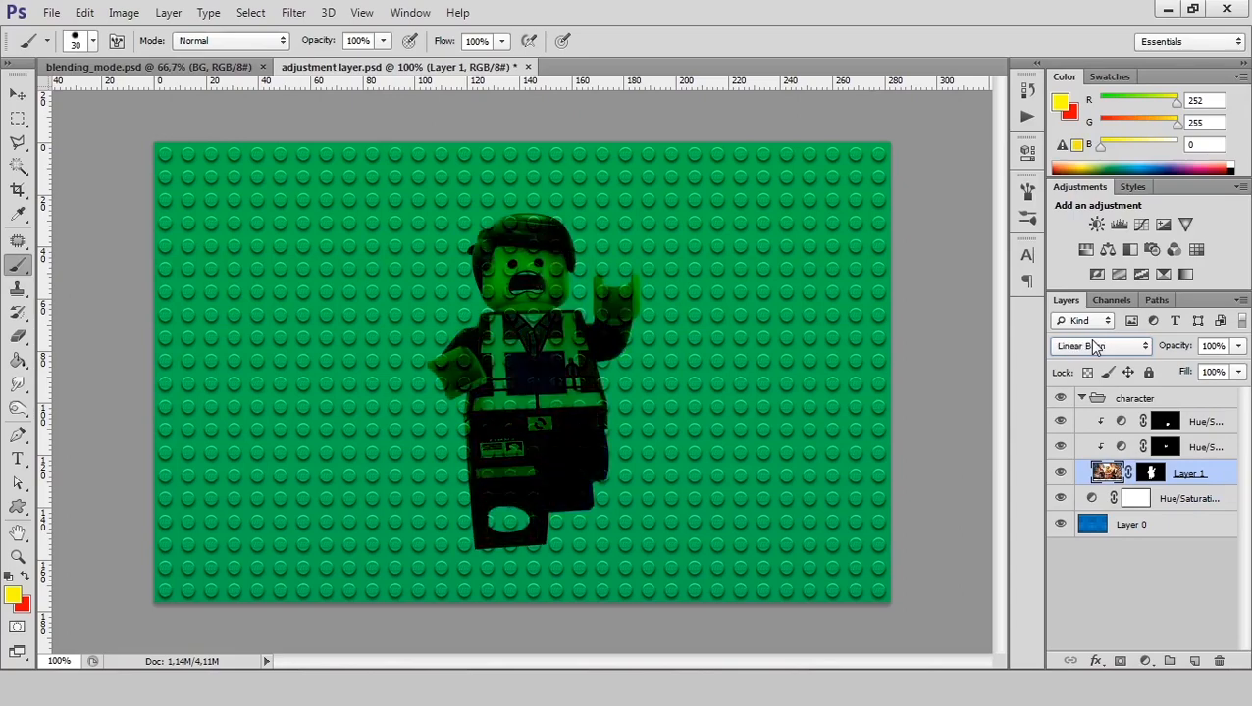
key("Down")
key("Down")
key("Down")
key("Down")
key("Down")
key("Down")
key("Down")
key("Down")
key("Down")
key("Down")
key("Down")
key("Down")
key("Down")
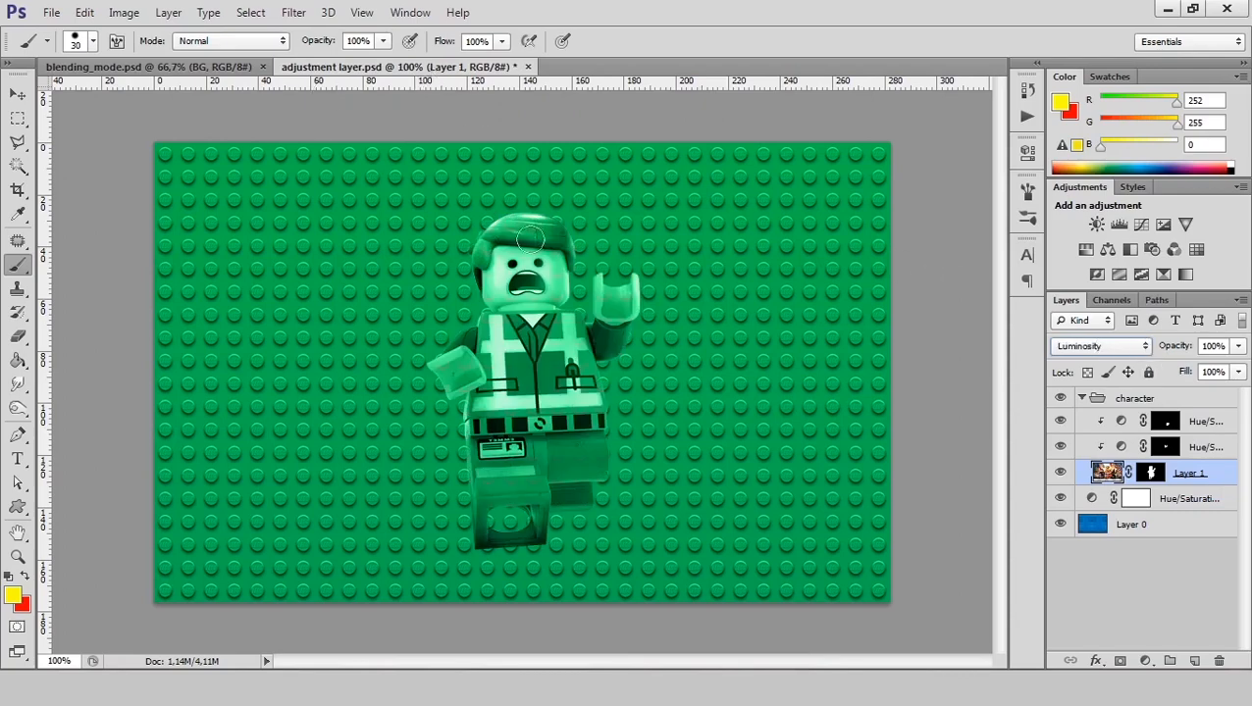
Step: Switch to blending_mode.psd and hide the mask, rim2, rim1, shadow and AO layers
left_click(155, 69)
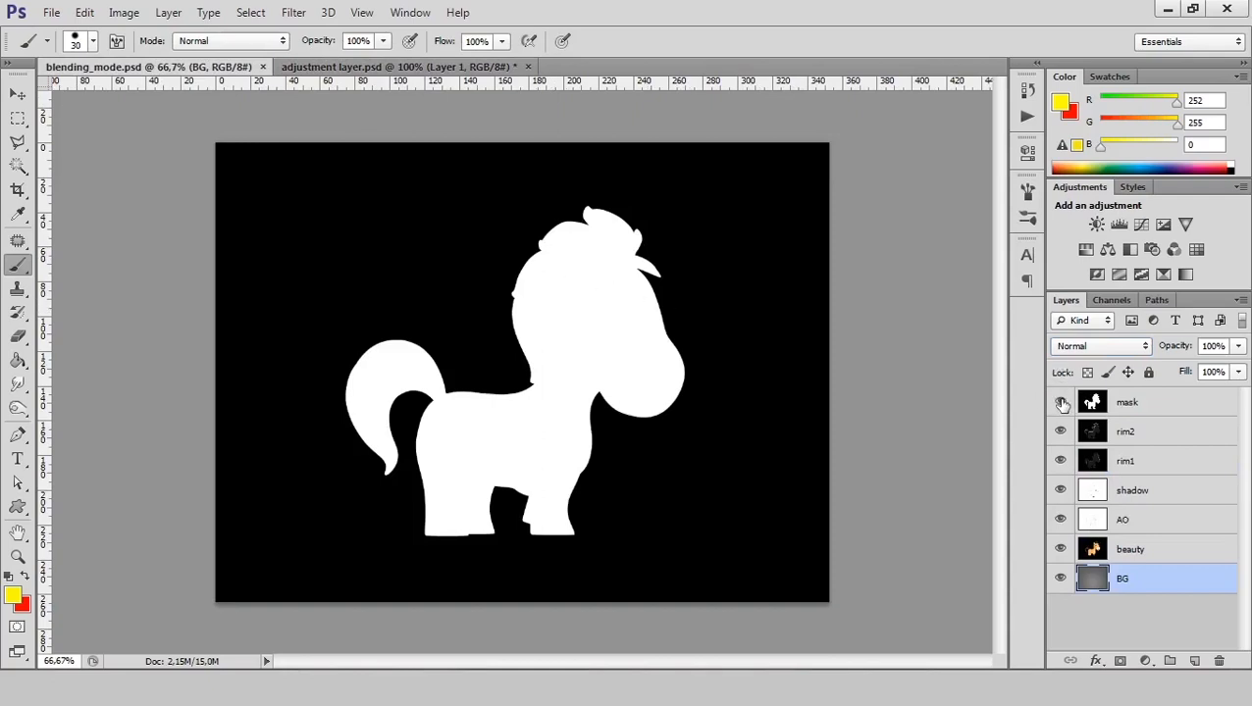
left_click_drag(1061, 402, 1061, 520)
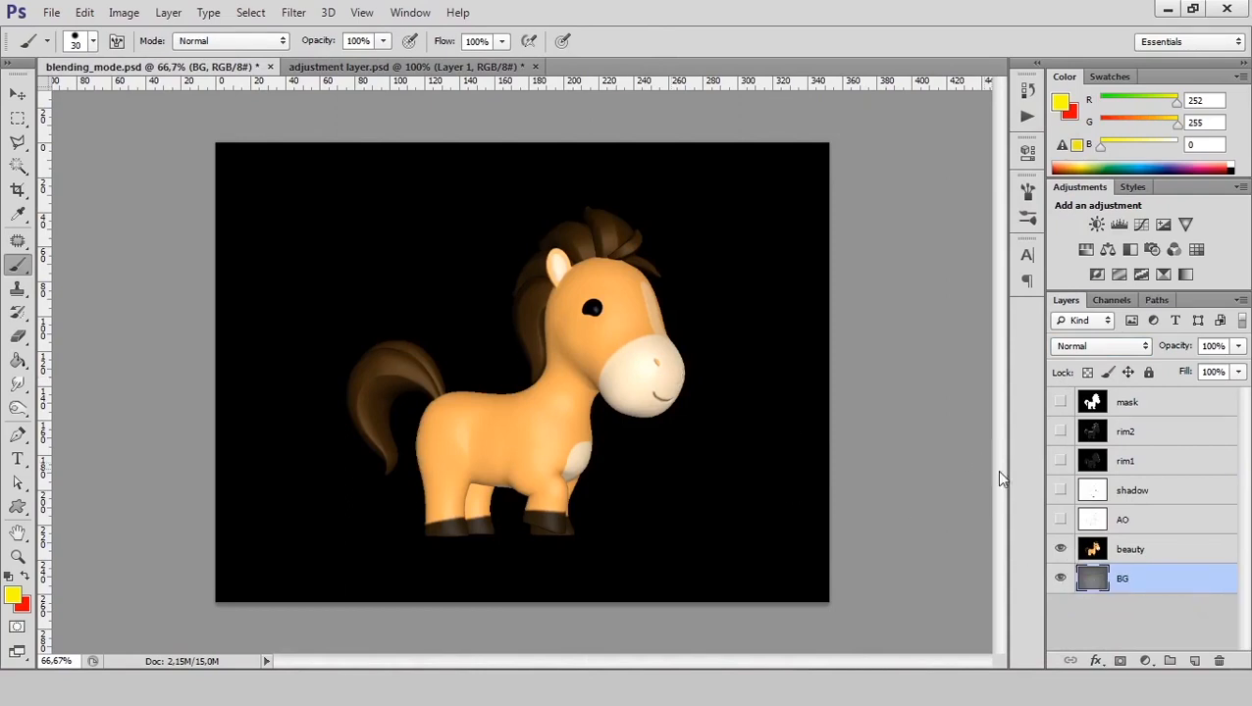
Step: Preview the mask, AO, shadow, rim1 and rim2 render passes by showing them, and hide all five again
left_click(1060, 404)
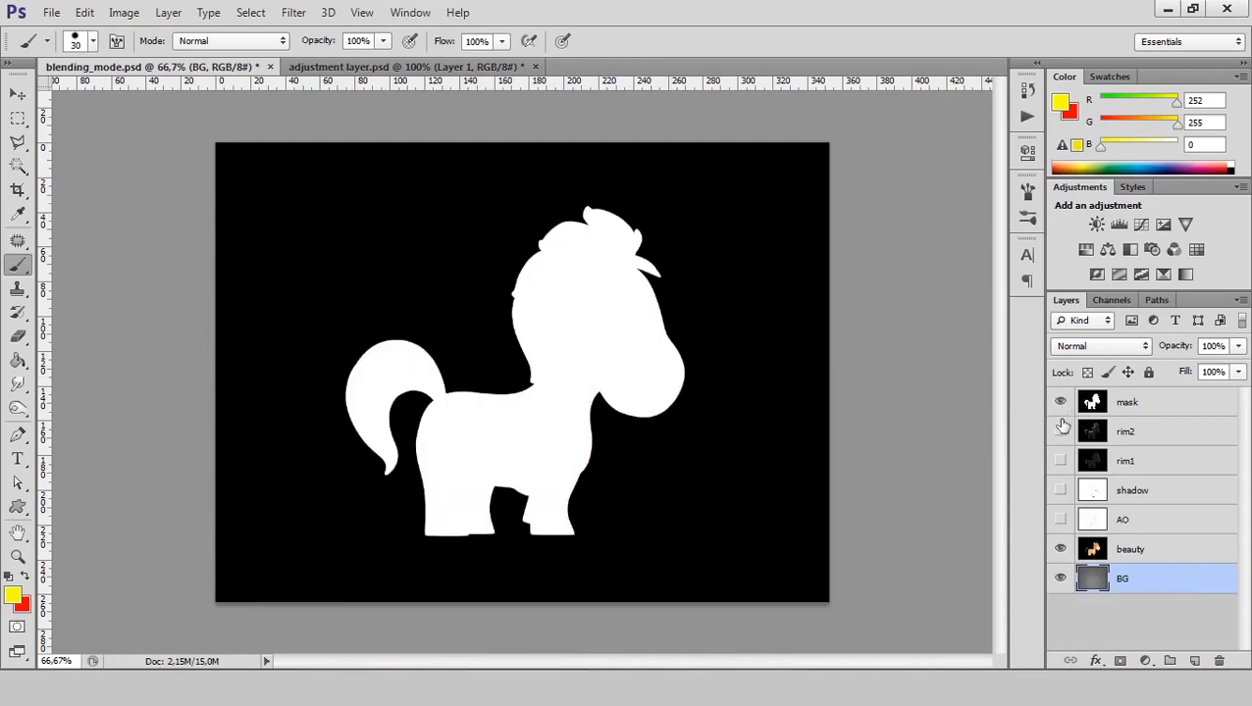
left_click(1061, 403)
left_click(1061, 432)
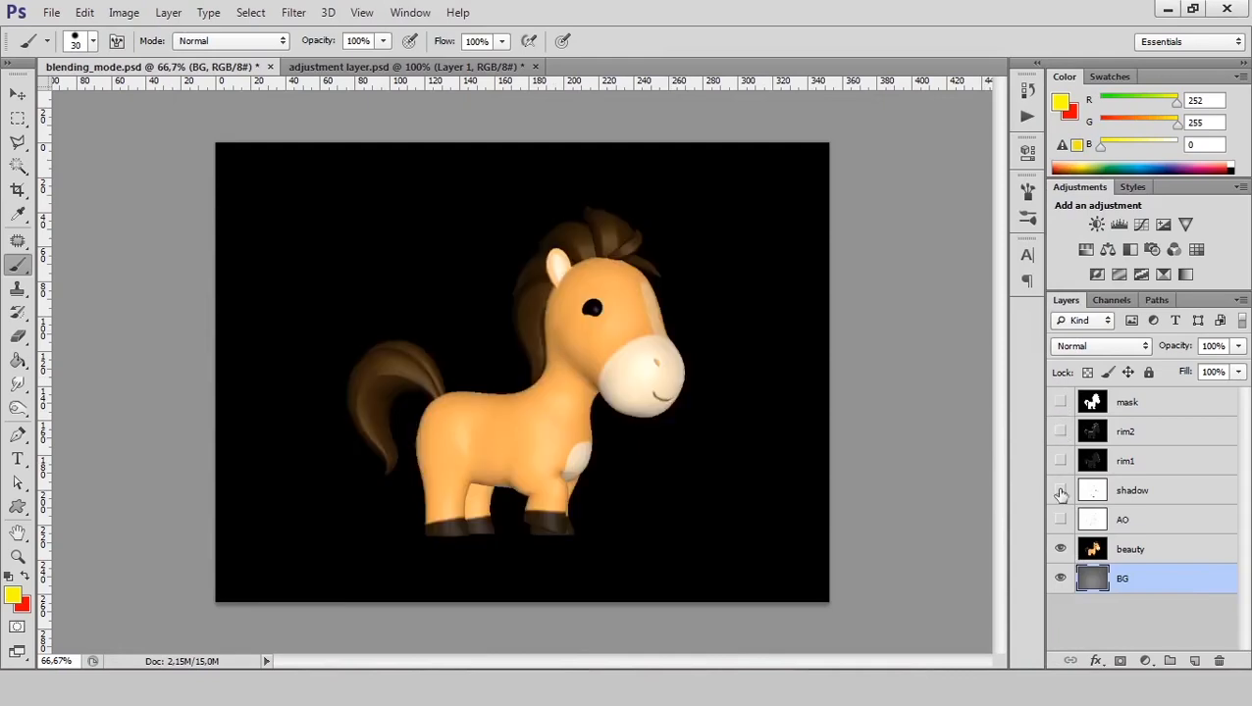
left_click(1061, 520)
left_click(1061, 491)
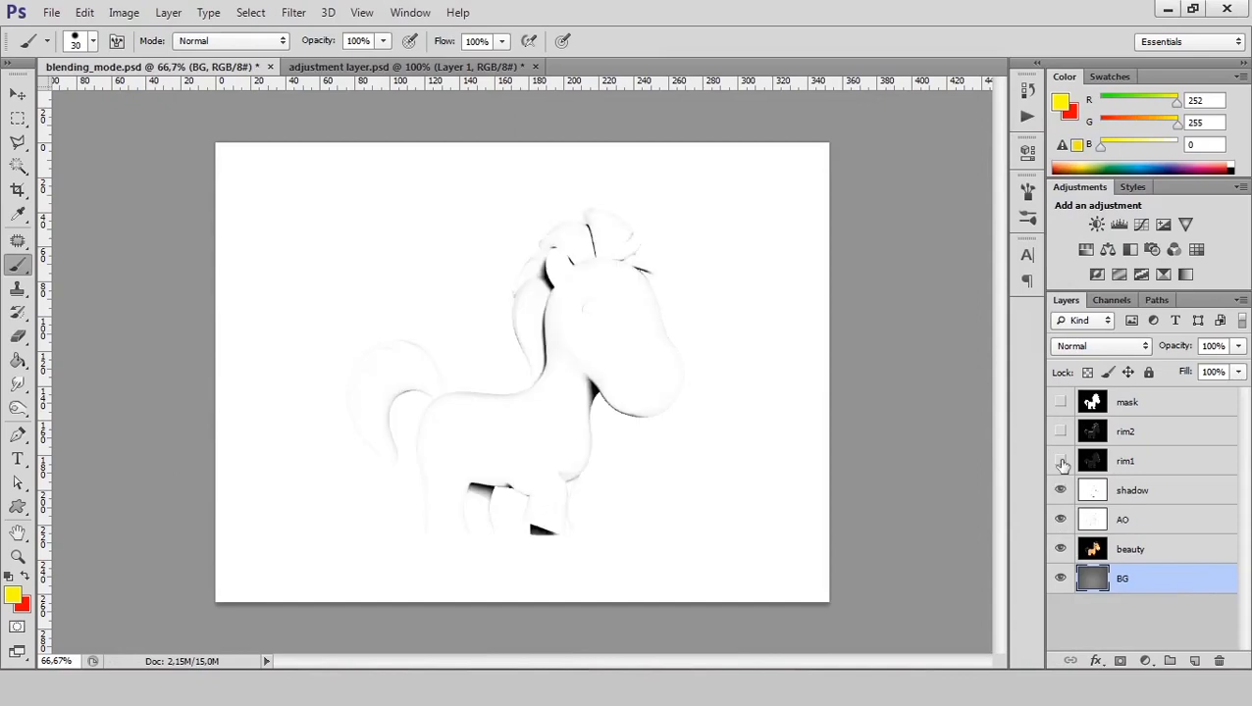
left_click(1061, 461)
left_click(1061, 433)
left_click(1061, 403)
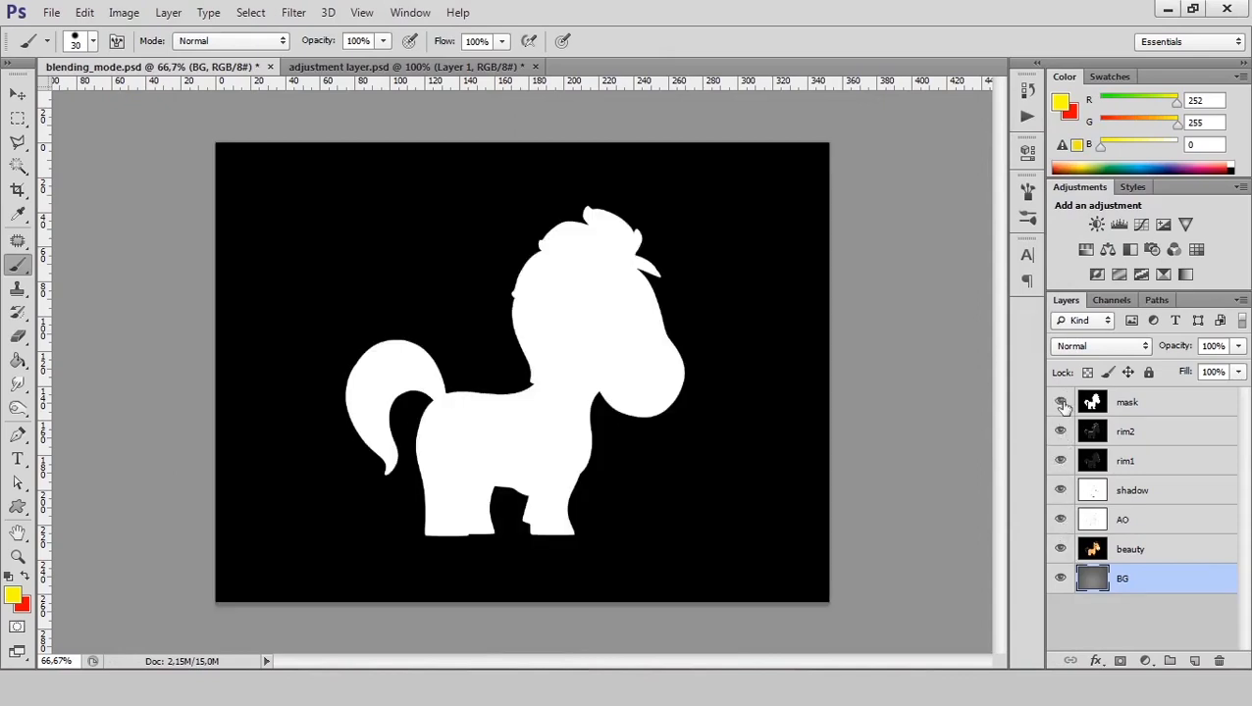
left_click_drag(1060, 404, 1061, 525)
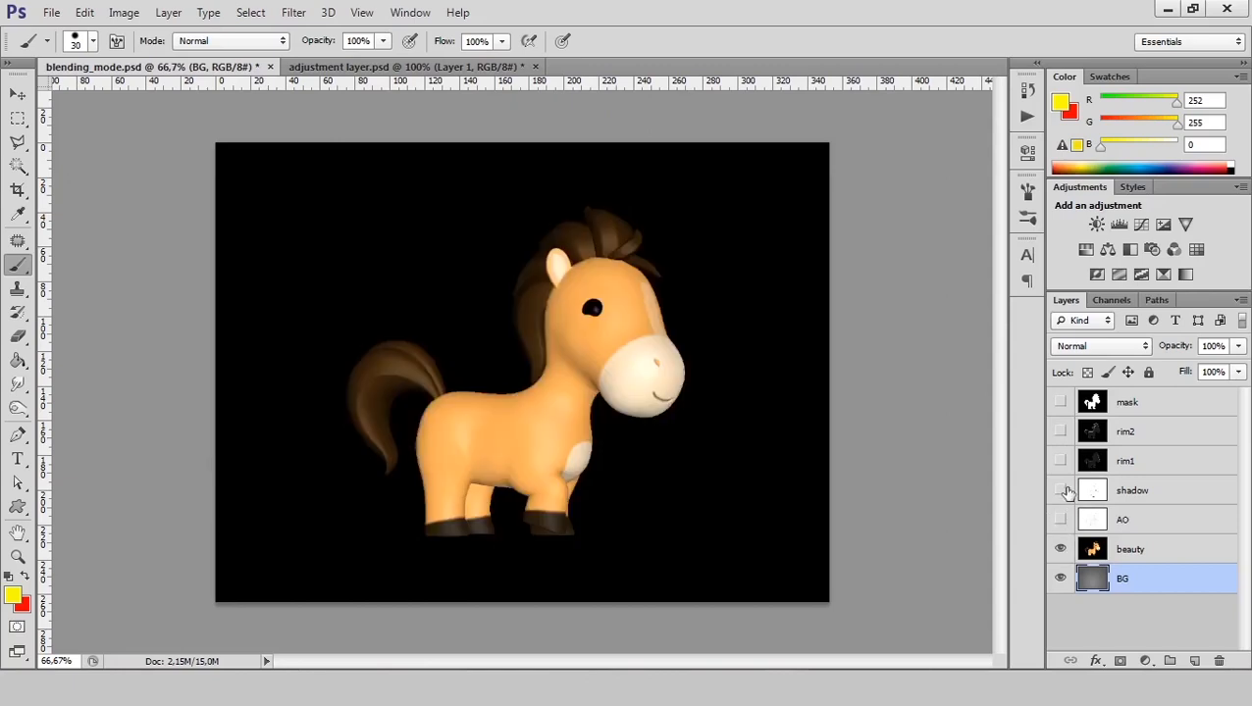
Step: Select the beauty layer and toggle its visibility off and on to view the BG layer behind it
left_click(1142, 556)
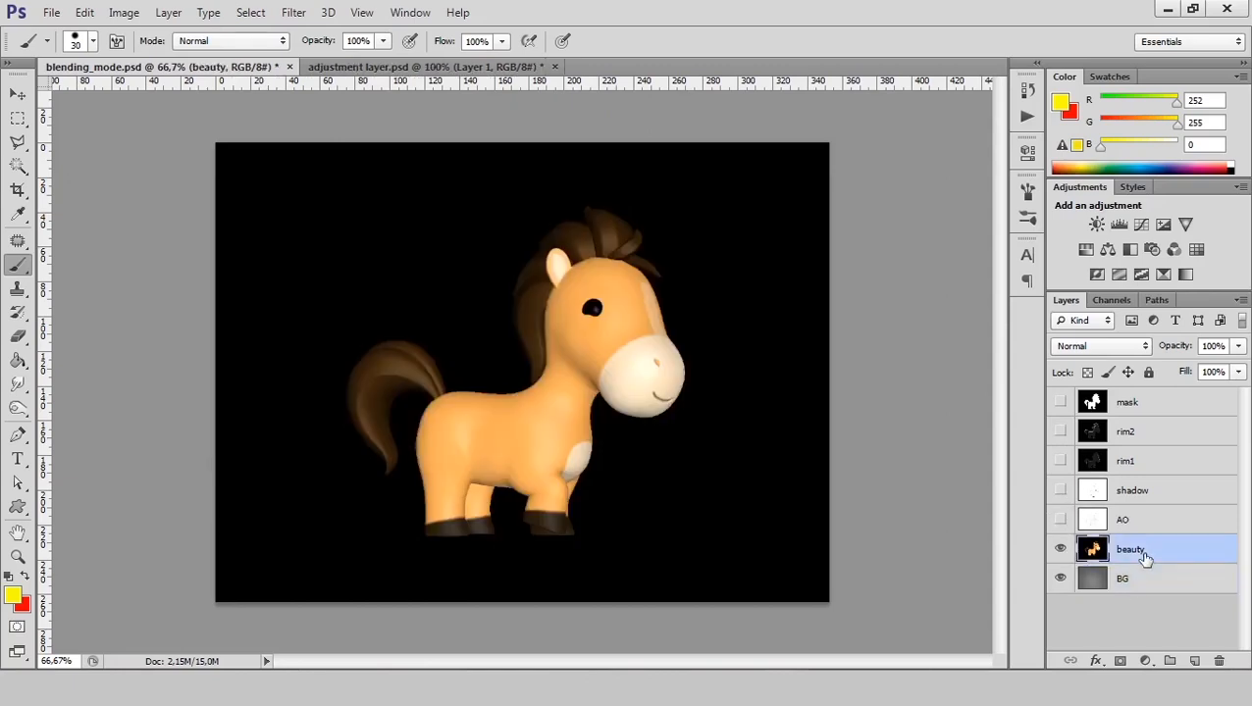
left_click(1061, 551)
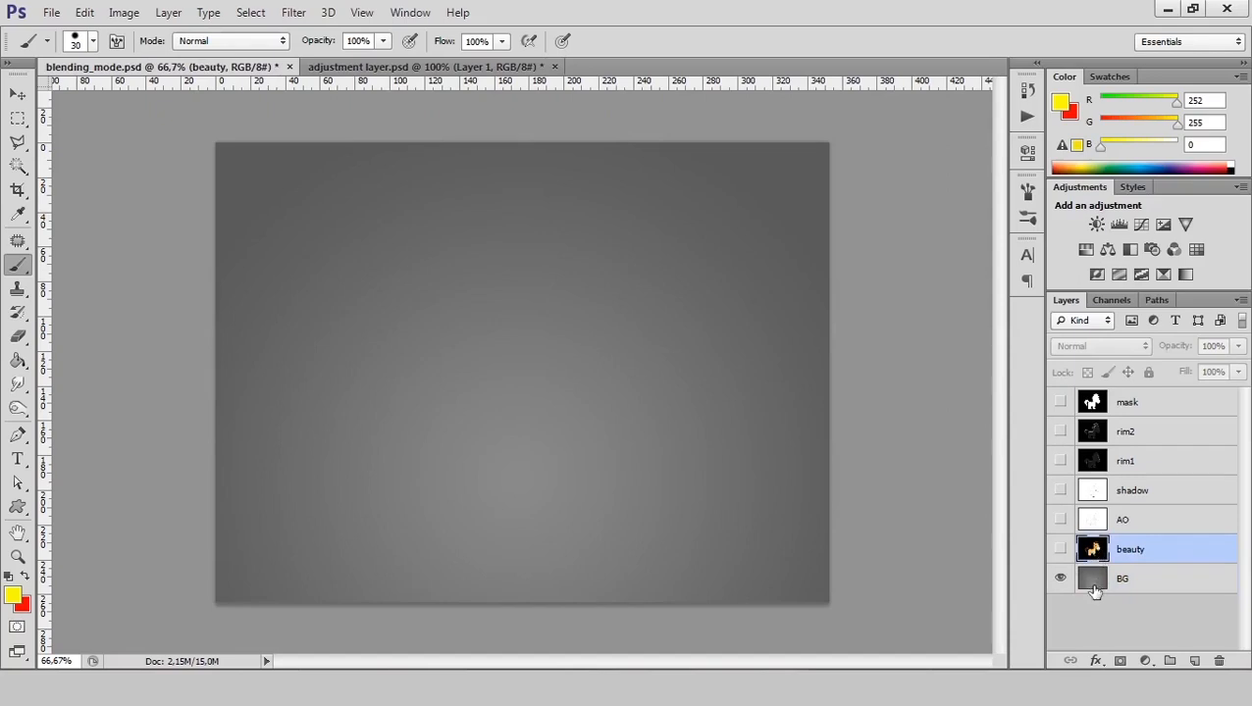
left_click(1061, 550)
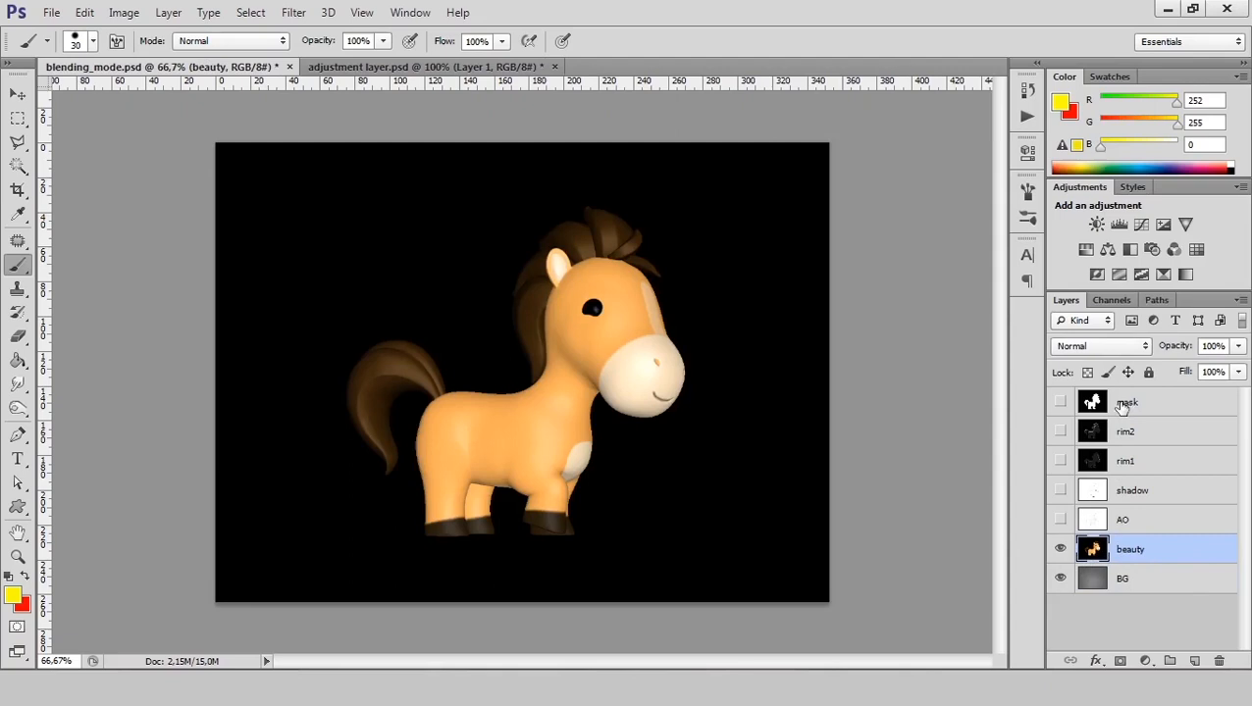
Step: Show the mask layer, select and copy its entire canvas, and hide the layer again
left_click(1059, 403)
left_click(1118, 405)
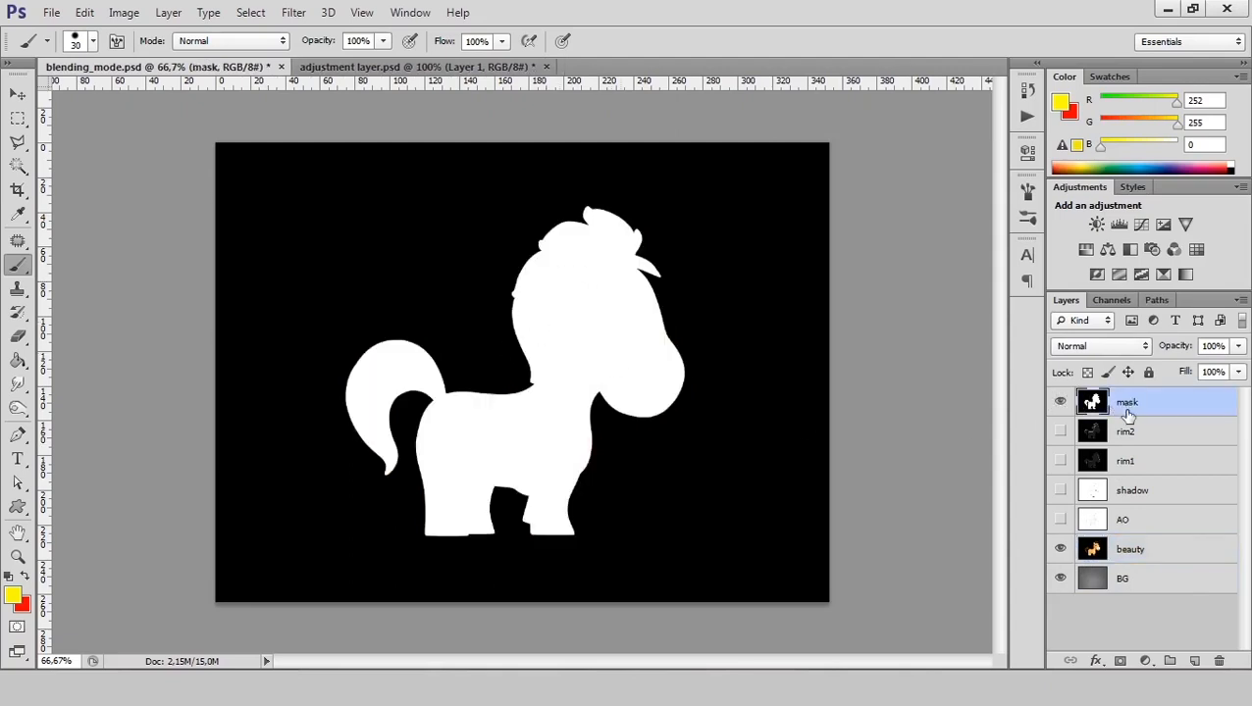
key("ctrl+a")
left_click(1060, 402)
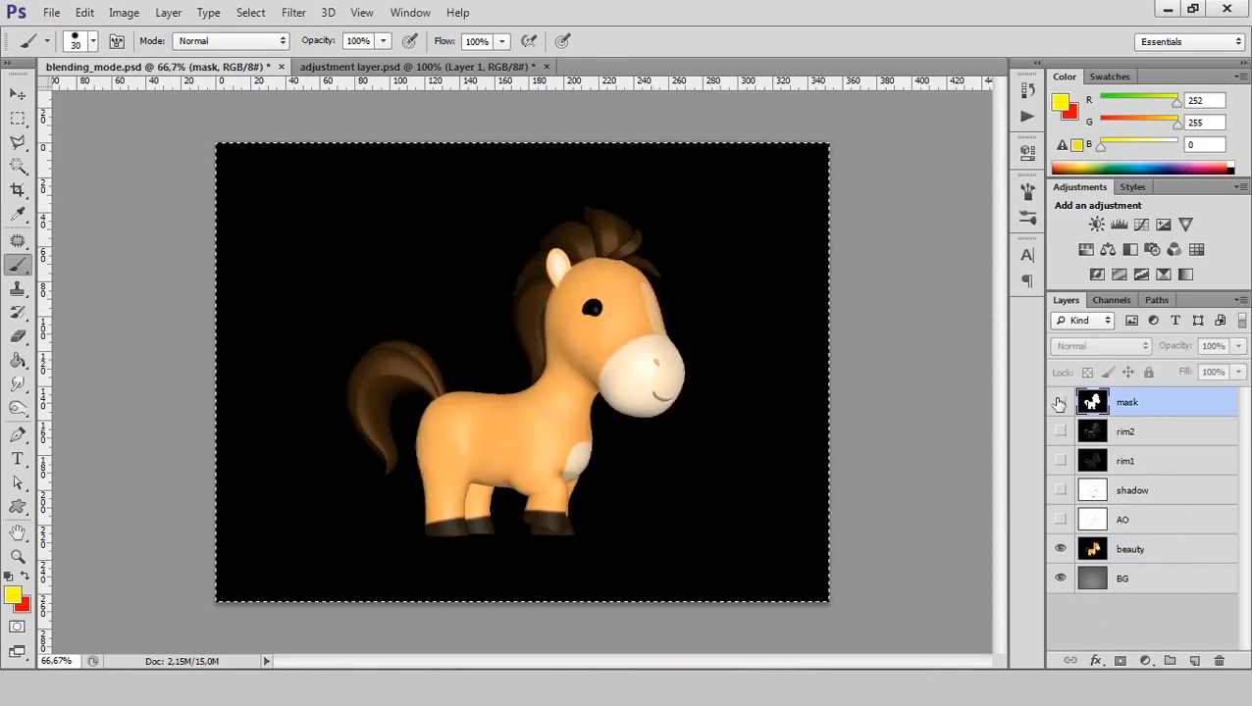
Step: Add a layer mask to the beauty layer and paste the copied silhouette into the beauty Mask channel
left_click(1134, 551)
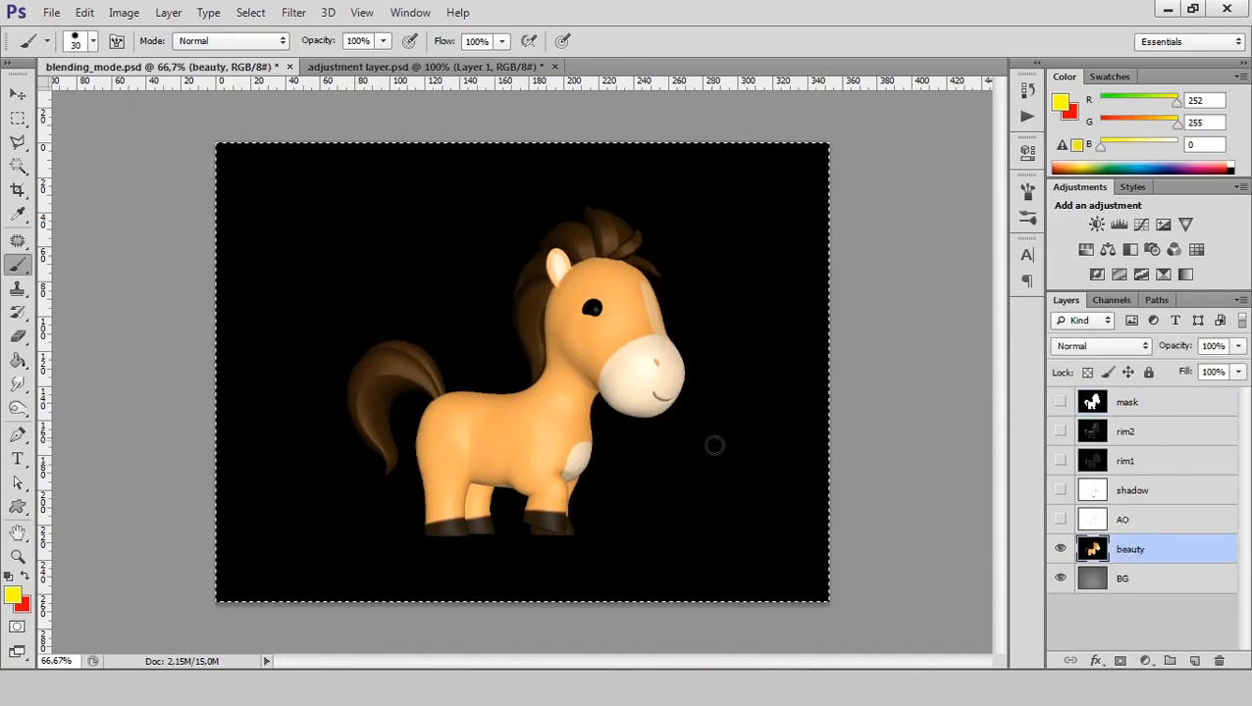
left_click(1120, 661)
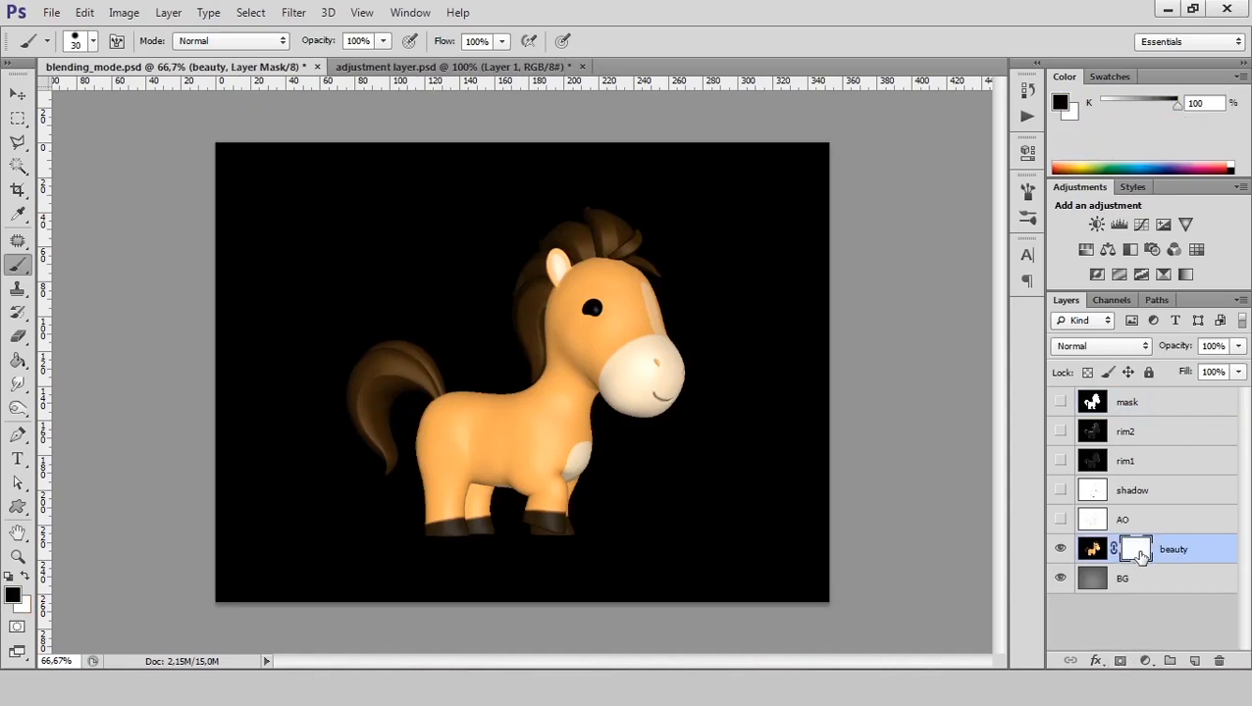
left_click(1111, 300)
left_click(1057, 432)
key("x")
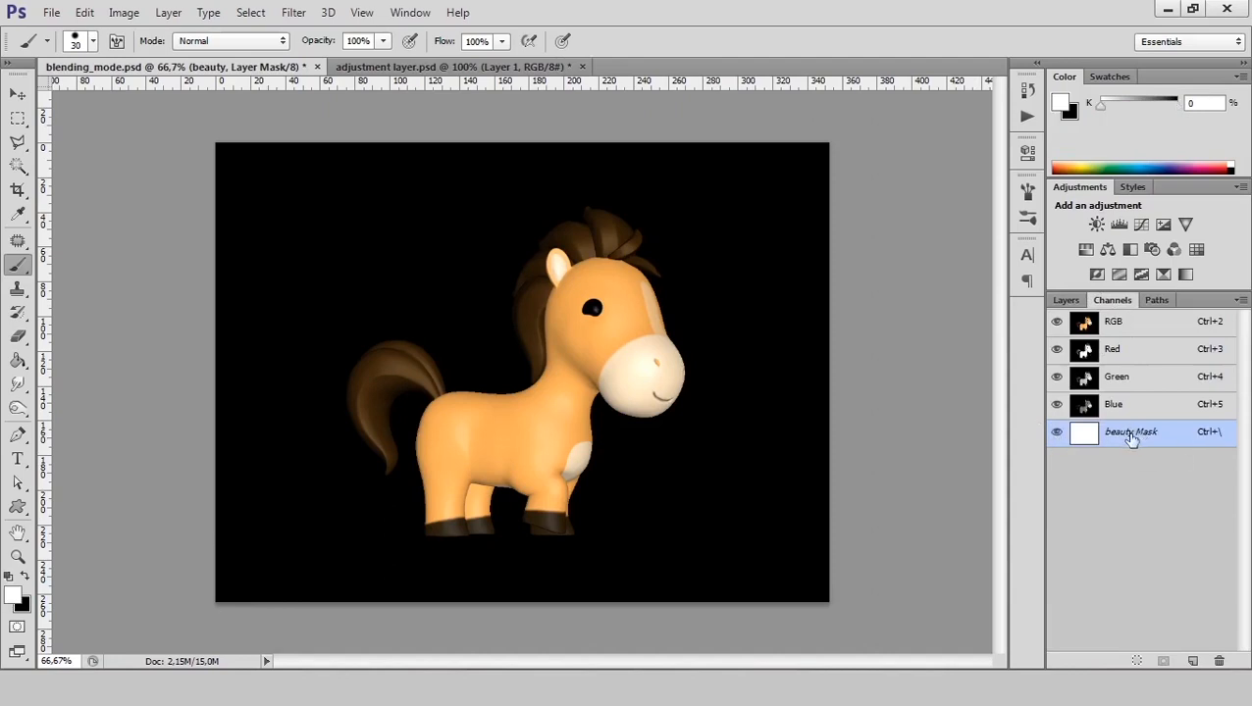
key("ctrl+v")
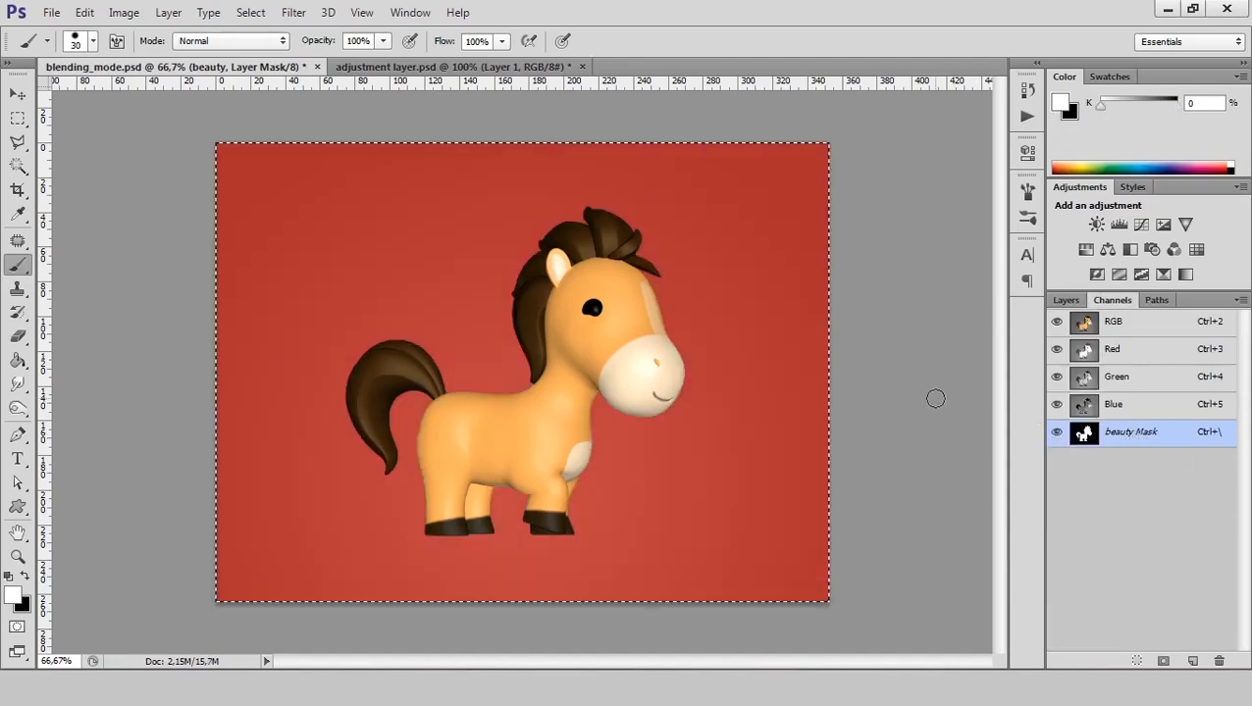
Step: Turn off the beauty Mask channel's overlay, return to the layer list and clear the selection
left_click(1056, 433)
key("x")
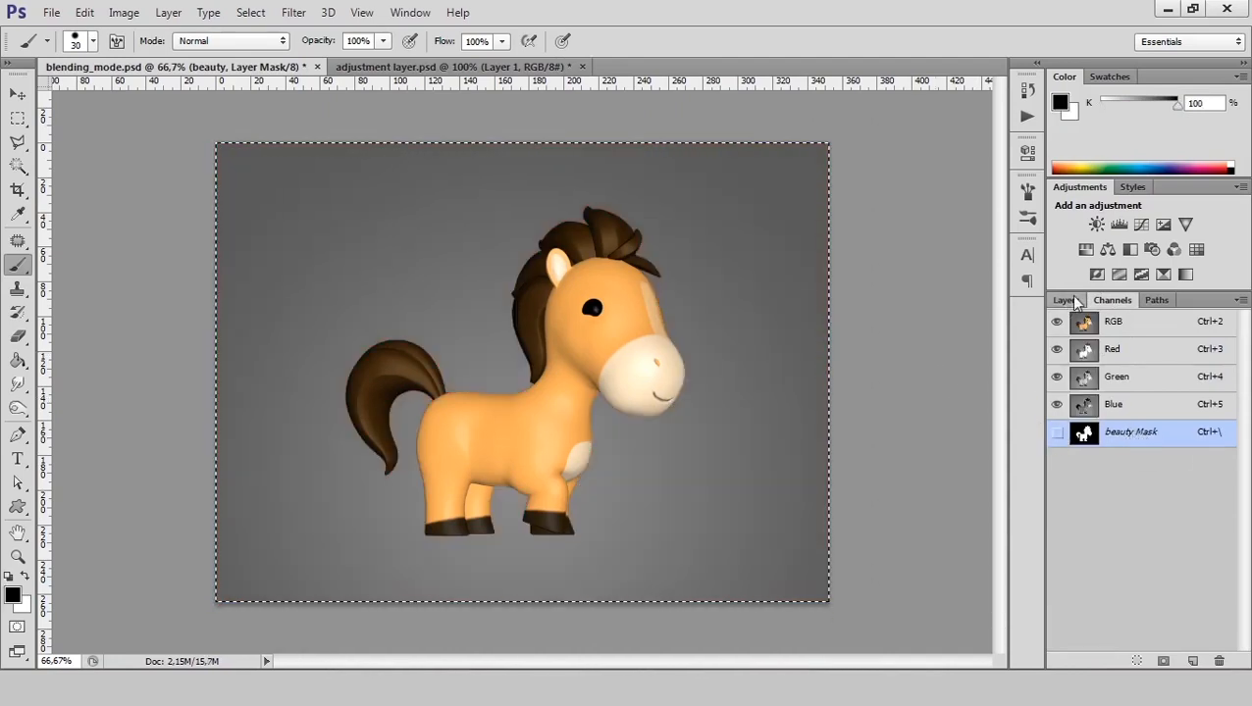
left_click(1065, 300)
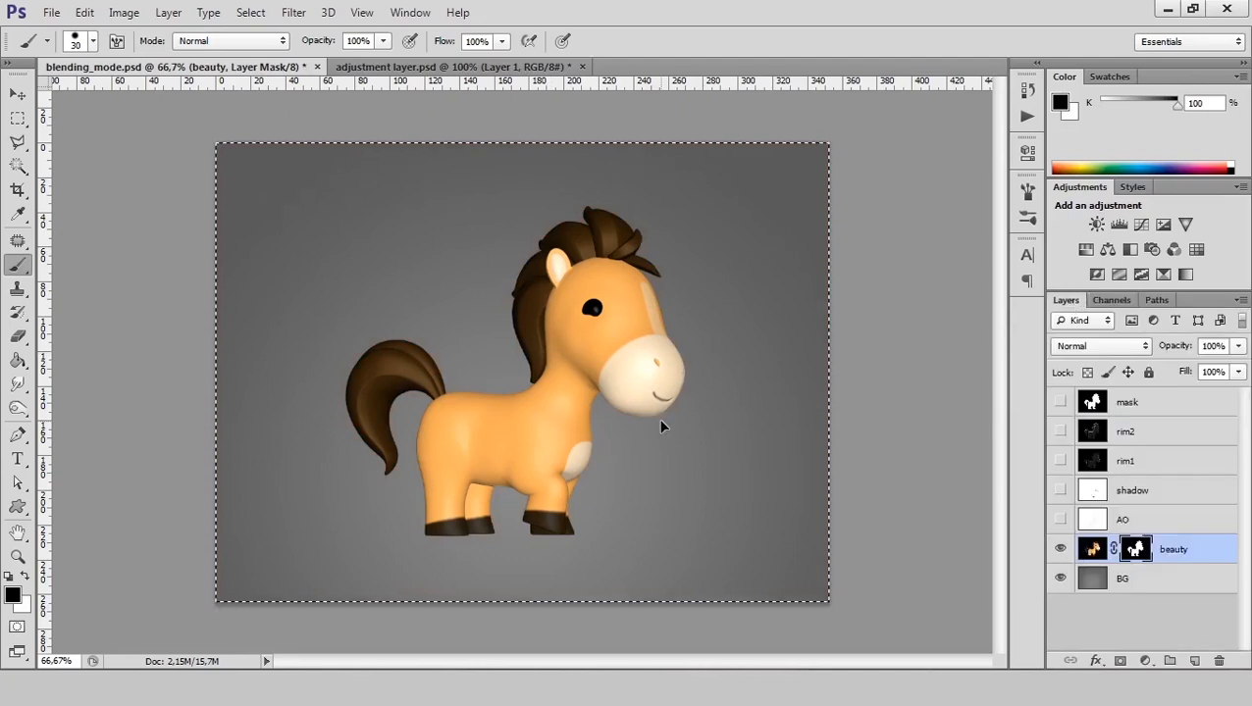
key("ctrl+d")
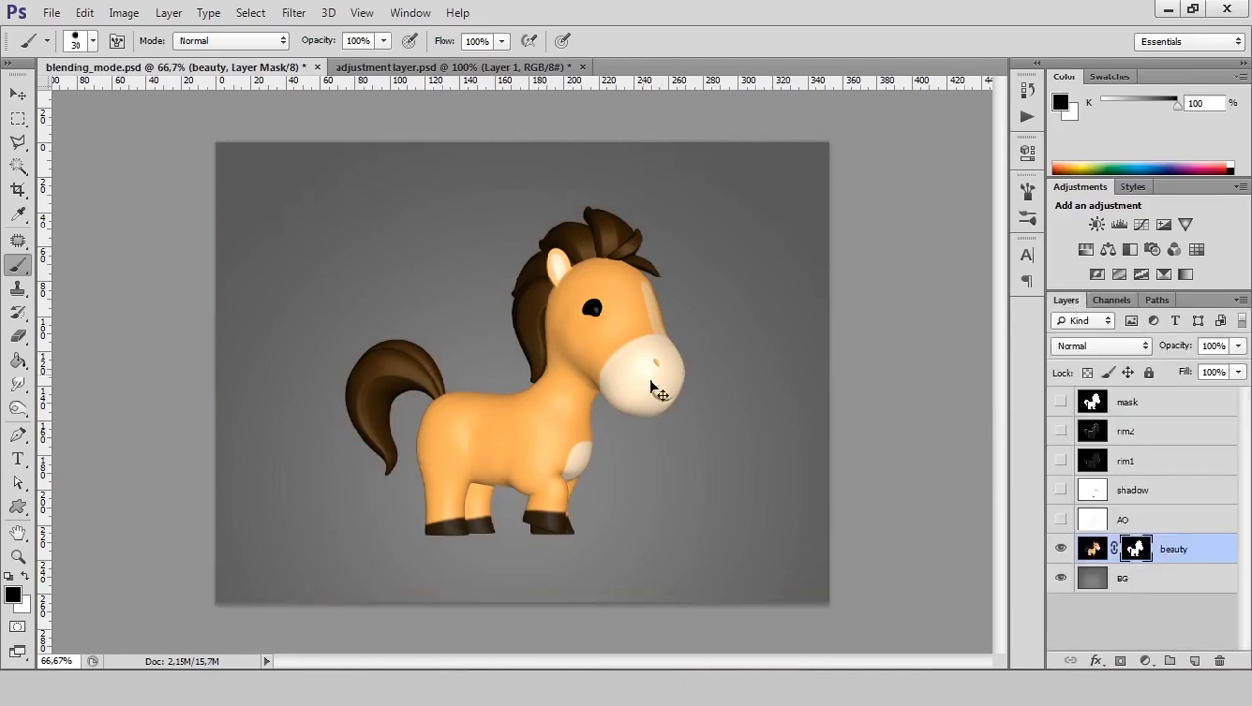
Step: Show the shadow layer and set its blending mode to Multiply
left_click(1061, 491)
left_click(1142, 492)
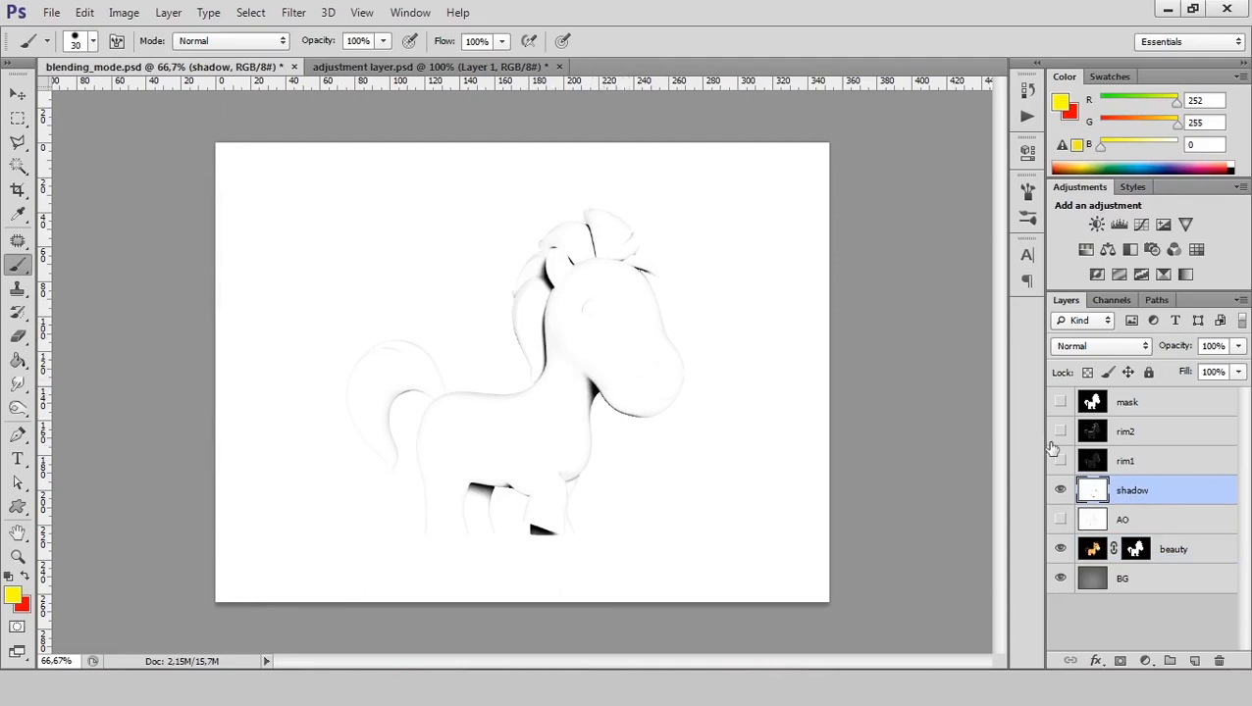
left_click(1059, 491)
left_click(1060, 491)
left_click(1125, 349)
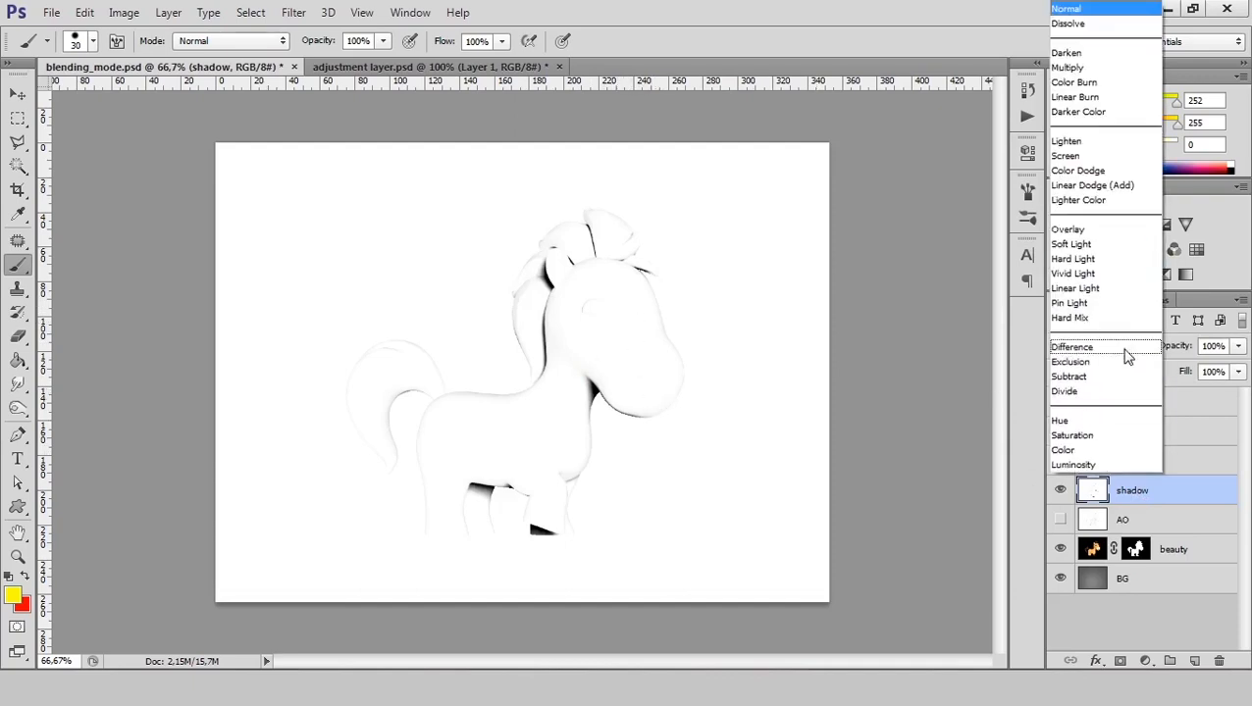
left_click(1079, 69)
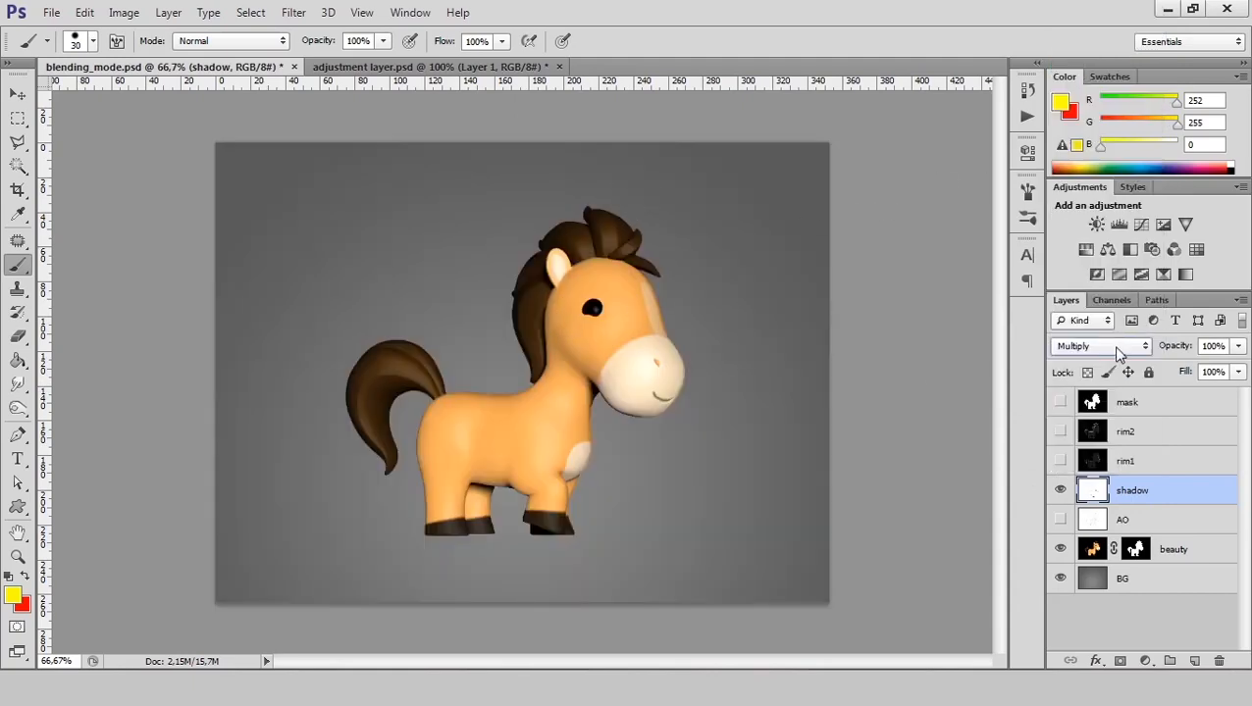
Step: Toggle the shadow layer off and on repeatedly to compare the horse with and without its shadows
left_click(1061, 491)
left_click(1058, 490)
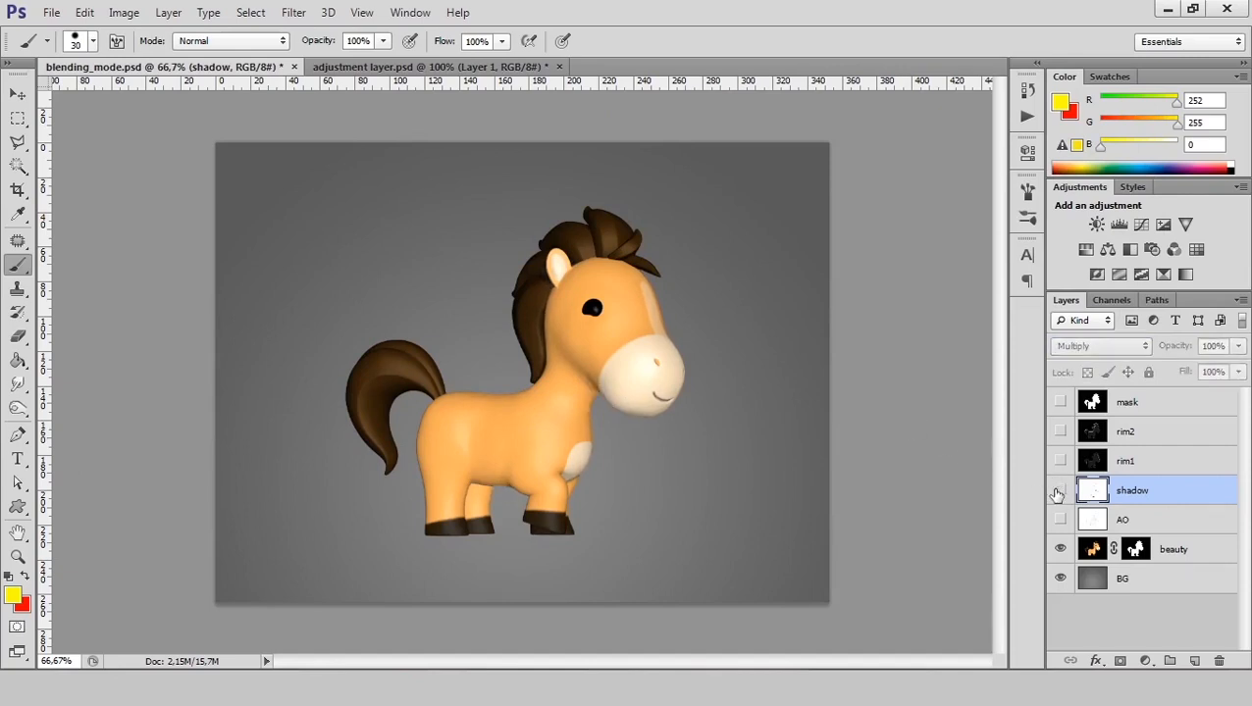
left_click(1060, 490)
left_click(1059, 491)
left_click(1060, 491)
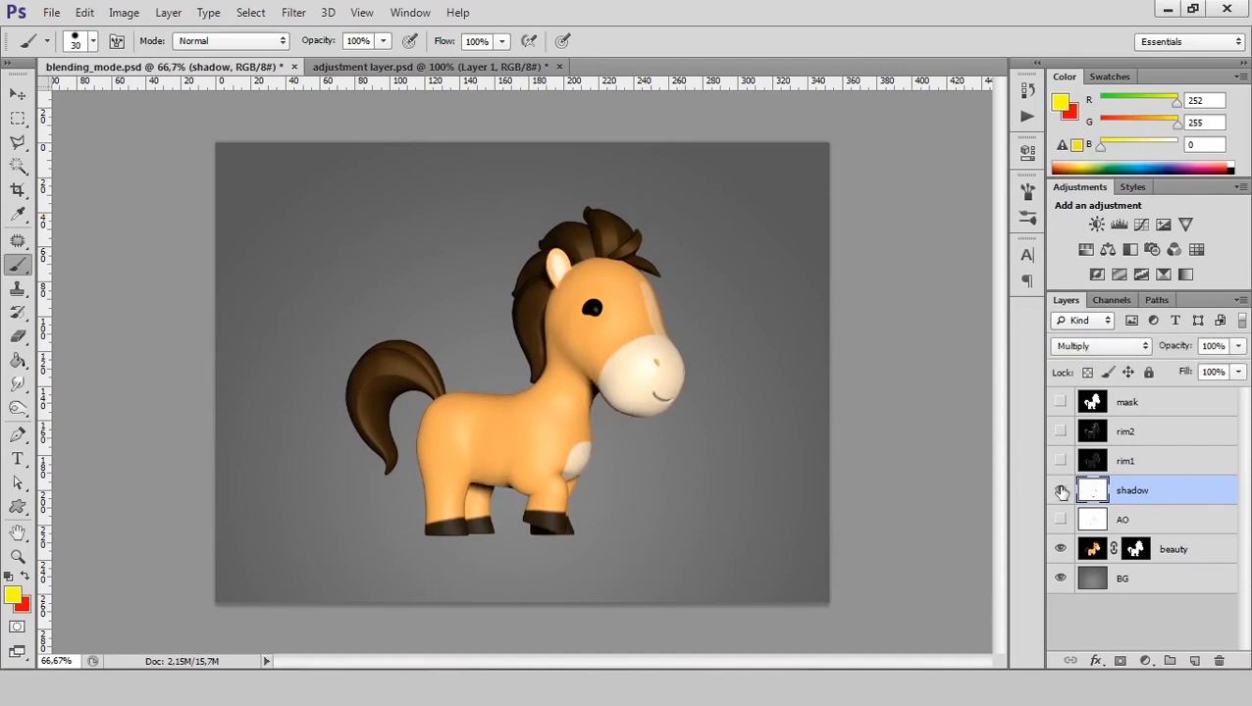
left_click(1061, 490)
left_click(1061, 491)
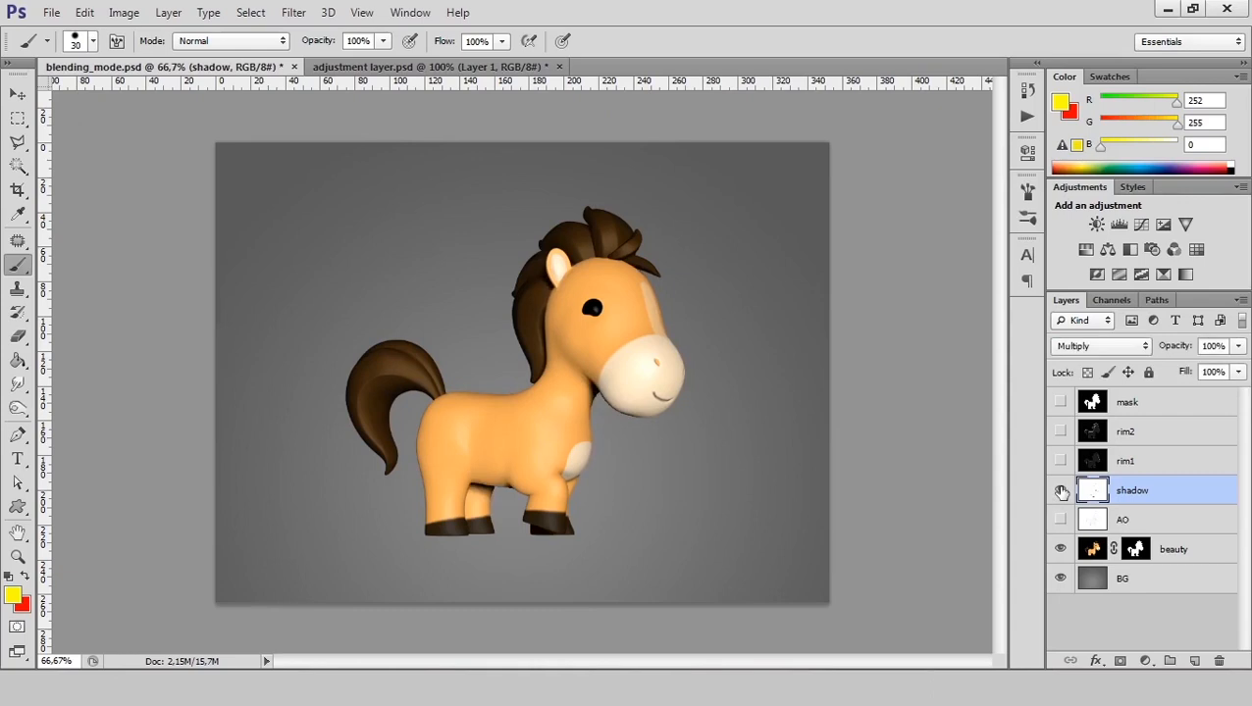
Step: Reduce the shadow layer's opacity to 55%
left_click(1238, 346)
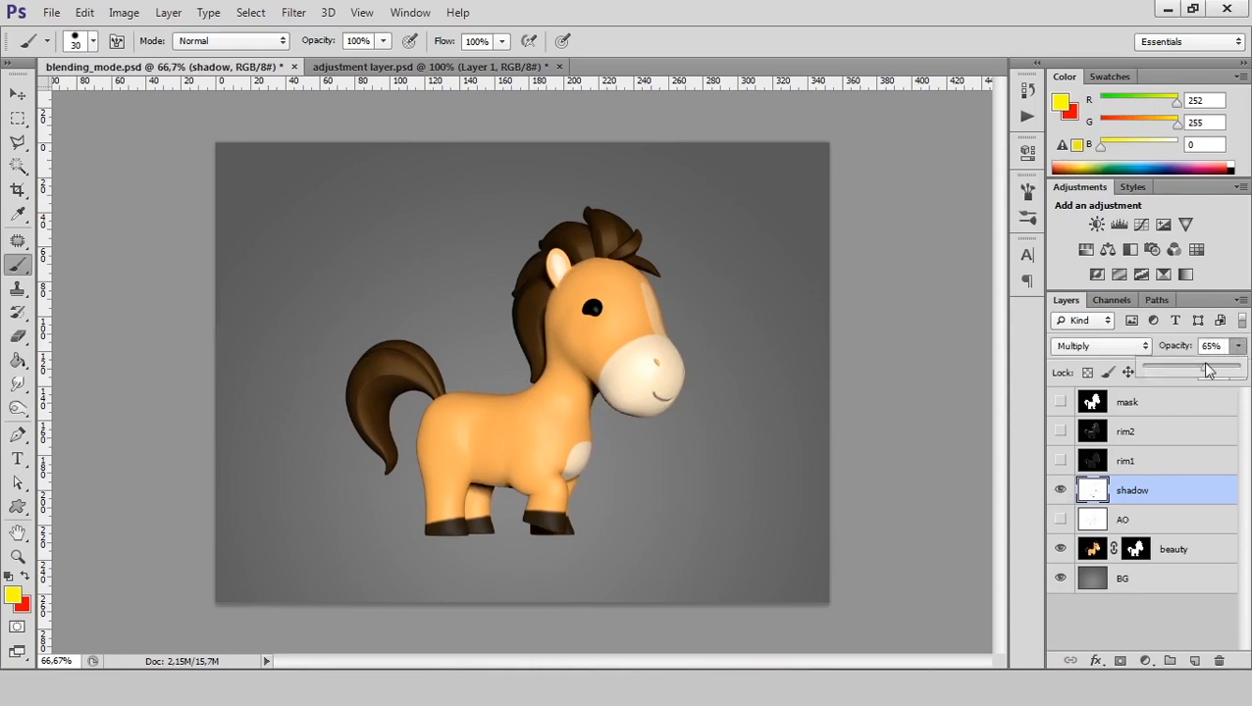
left_click_drag(1208, 370, 1195, 375)
left_click(1239, 348)
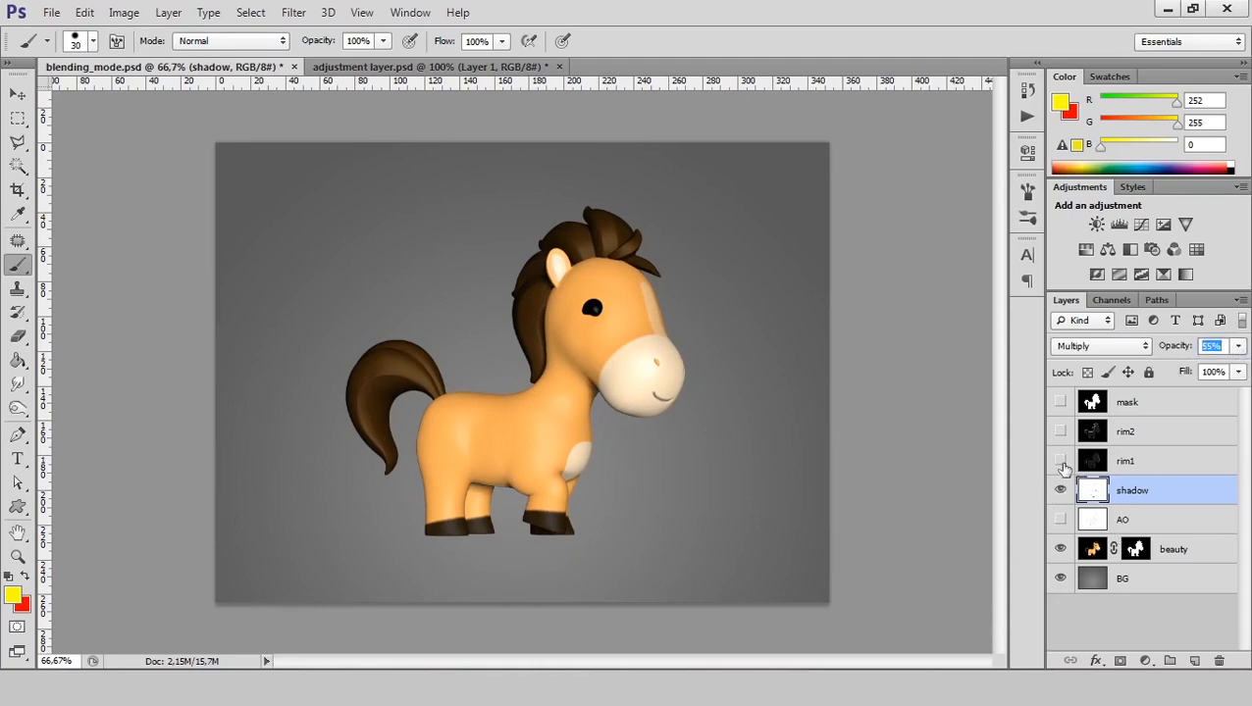
Step: Show the rim2 layer, leave rim1 hidden, and set rim2's blending mode to Screen
left_click(1060, 461)
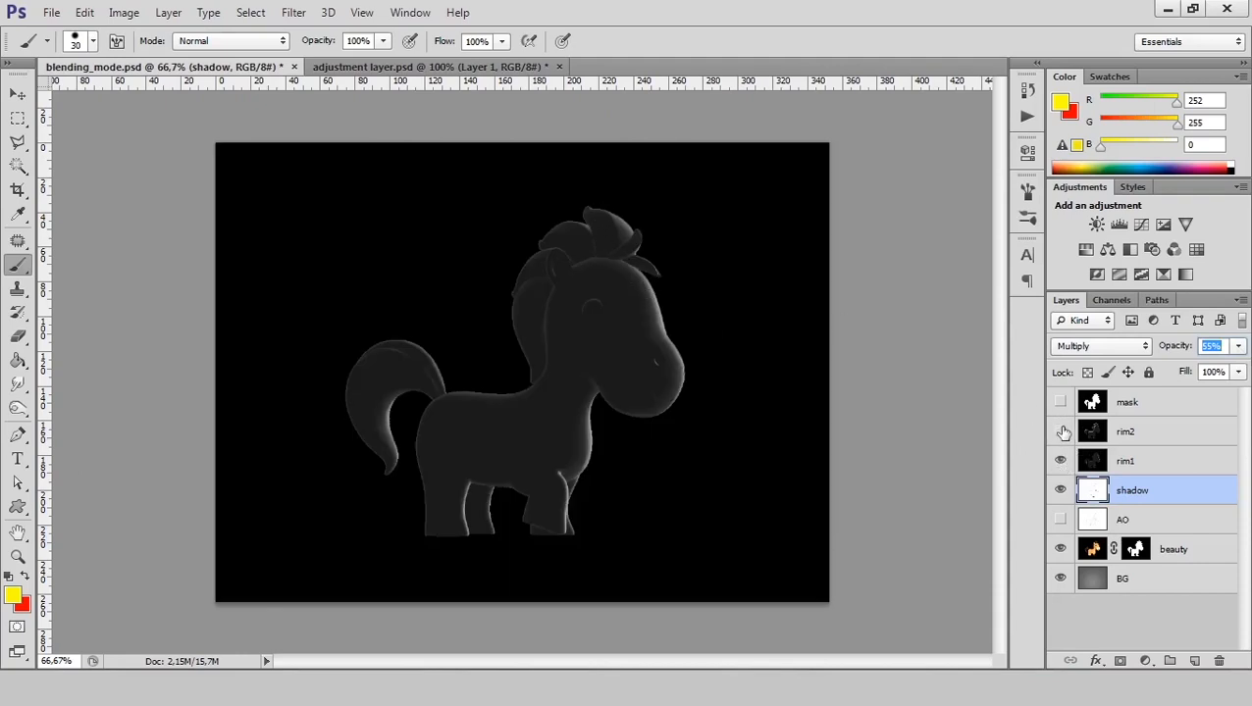
left_click(1060, 432)
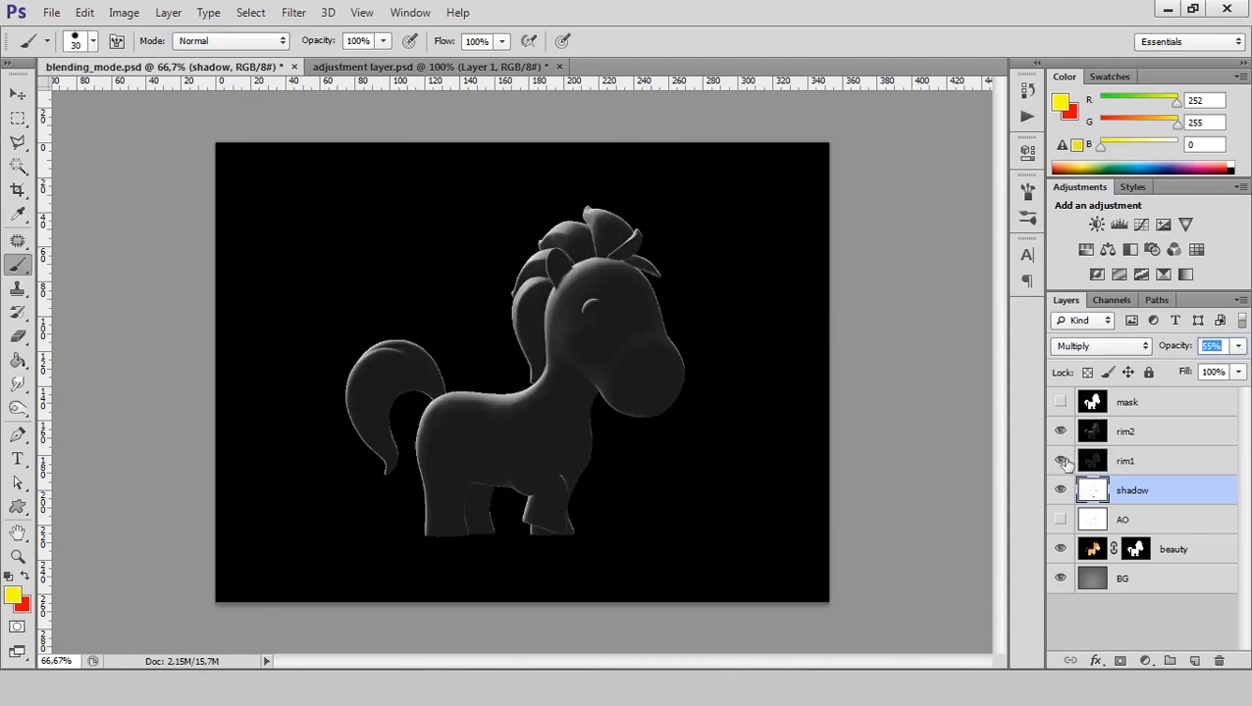
left_click(1061, 461)
left_click(1088, 433)
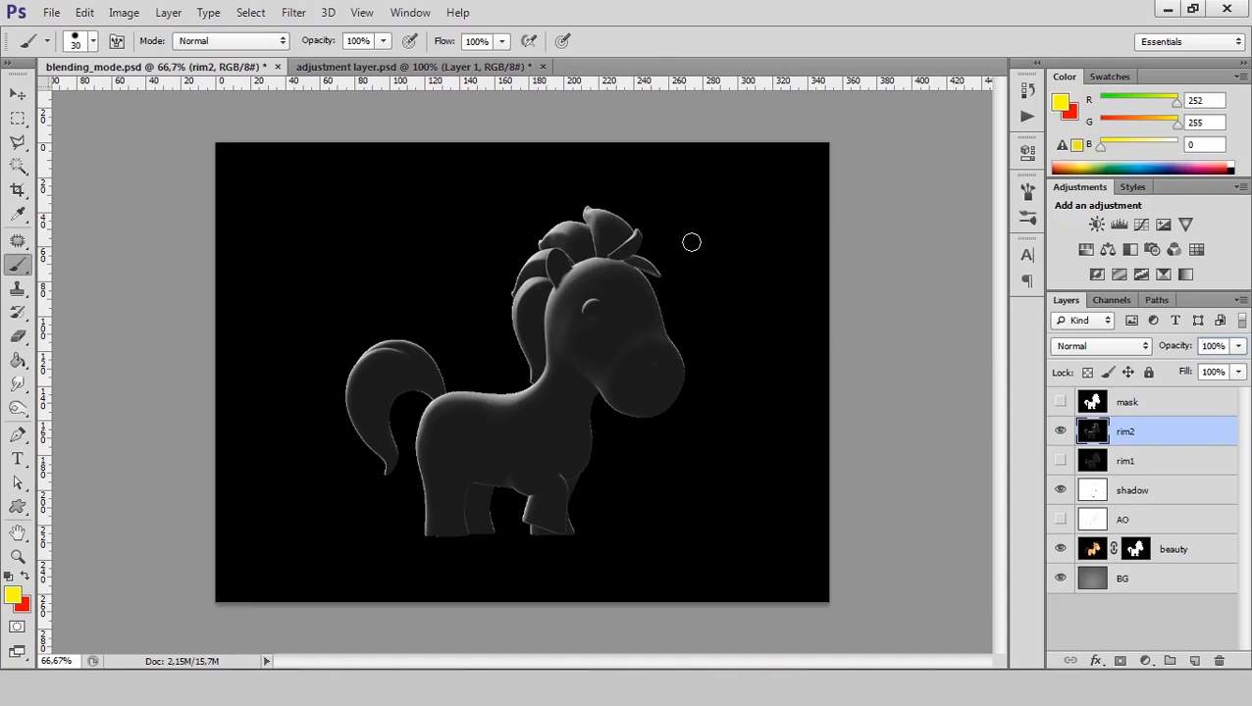
left_click(1107, 350)
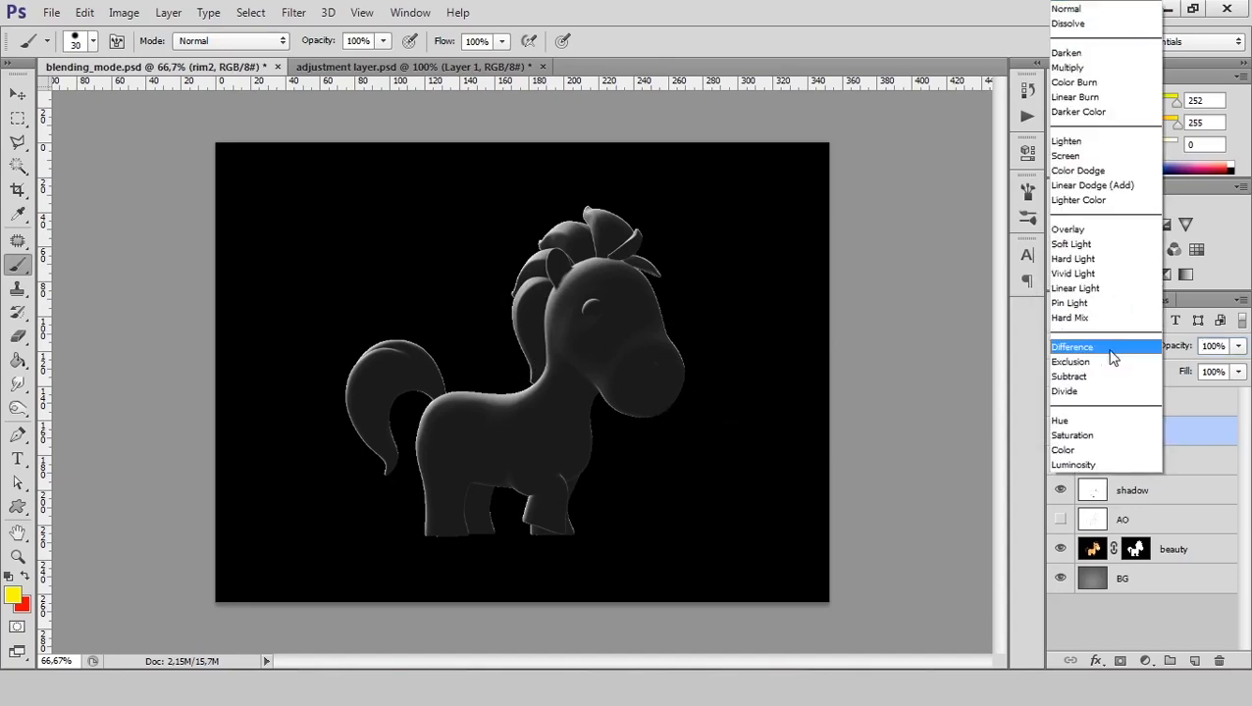
left_click(1088, 158)
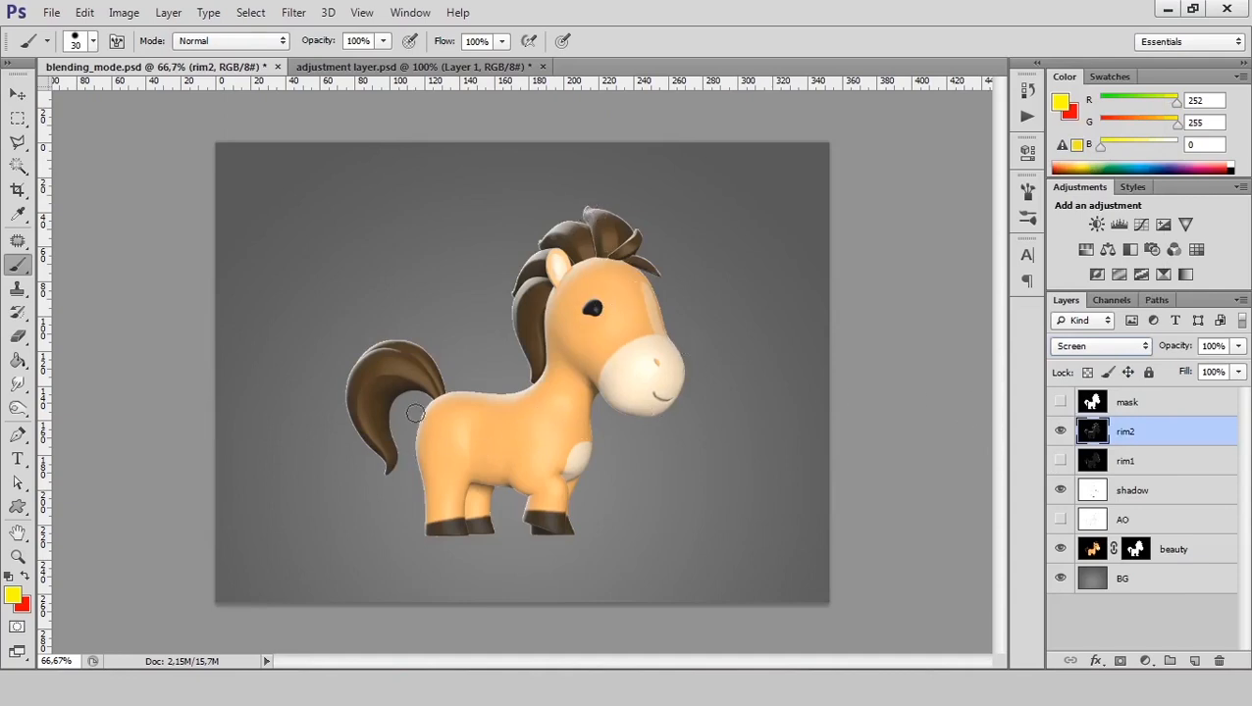
Step: Toggle the rim2 layer off and on repeatedly to compare the horse with and without the rim light
left_click(1060, 431)
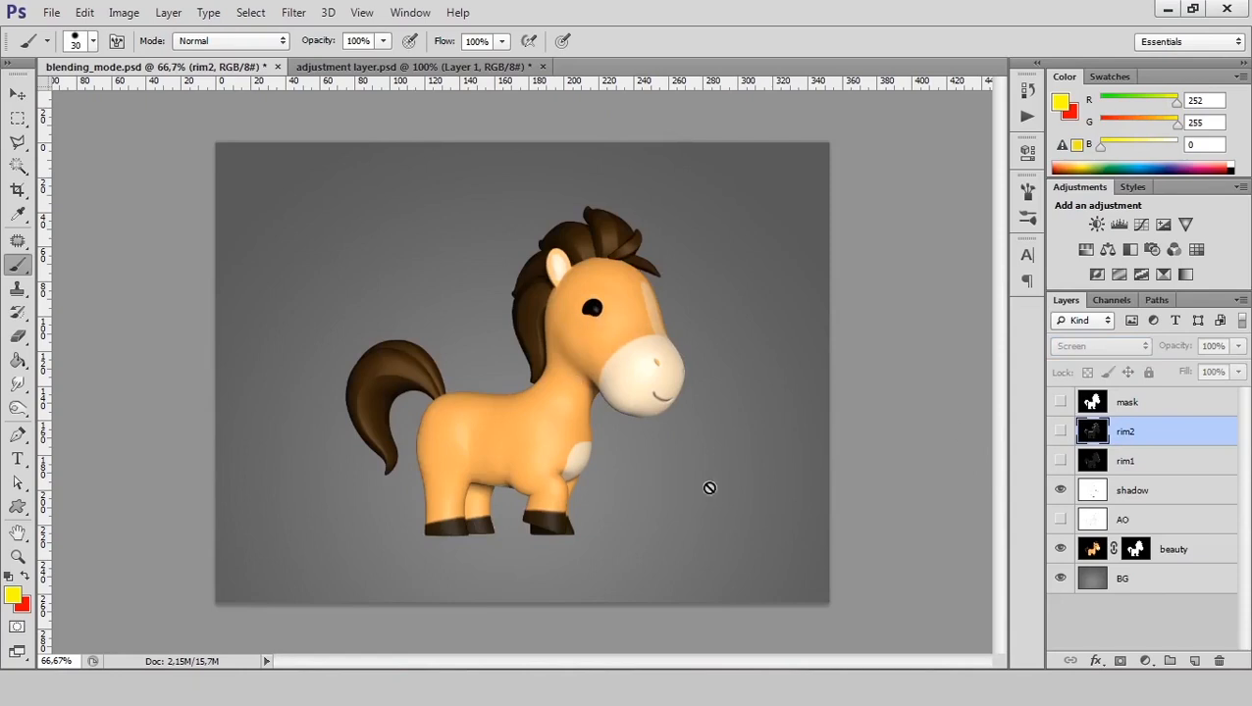
left_click(1060, 431)
left_click(1060, 432)
left_click(1060, 432)
left_click(1060, 432)
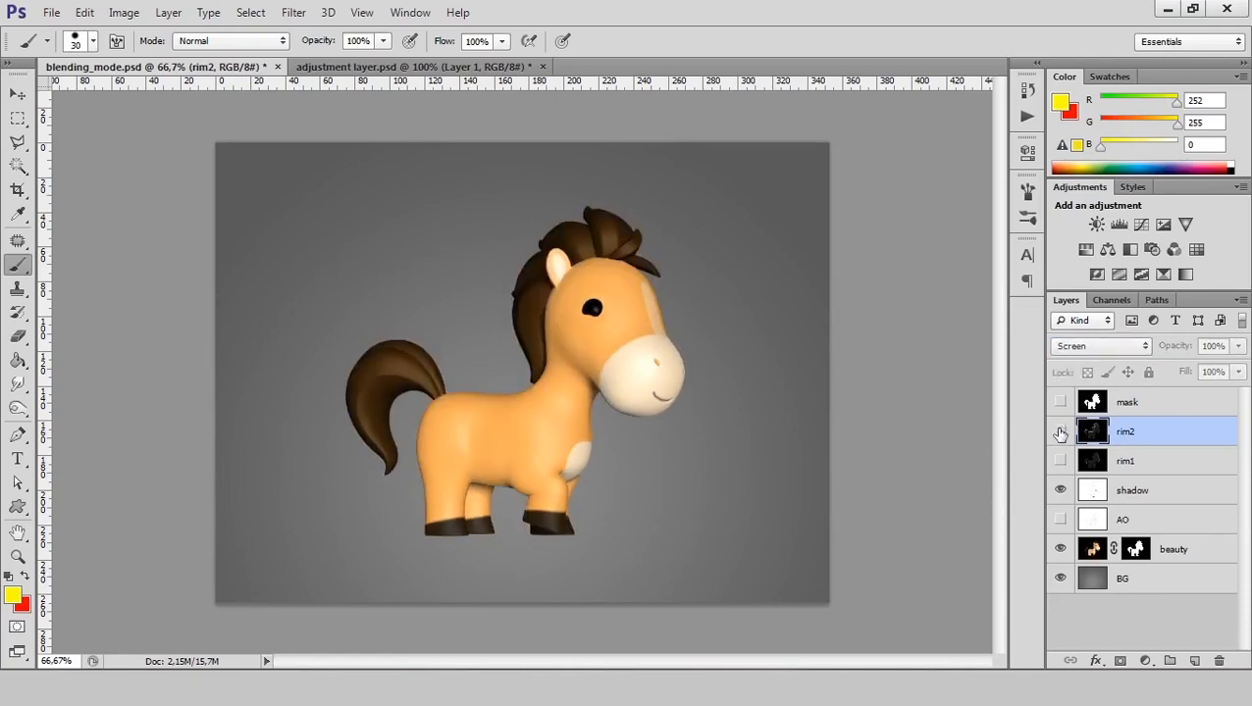
left_click(1060, 431)
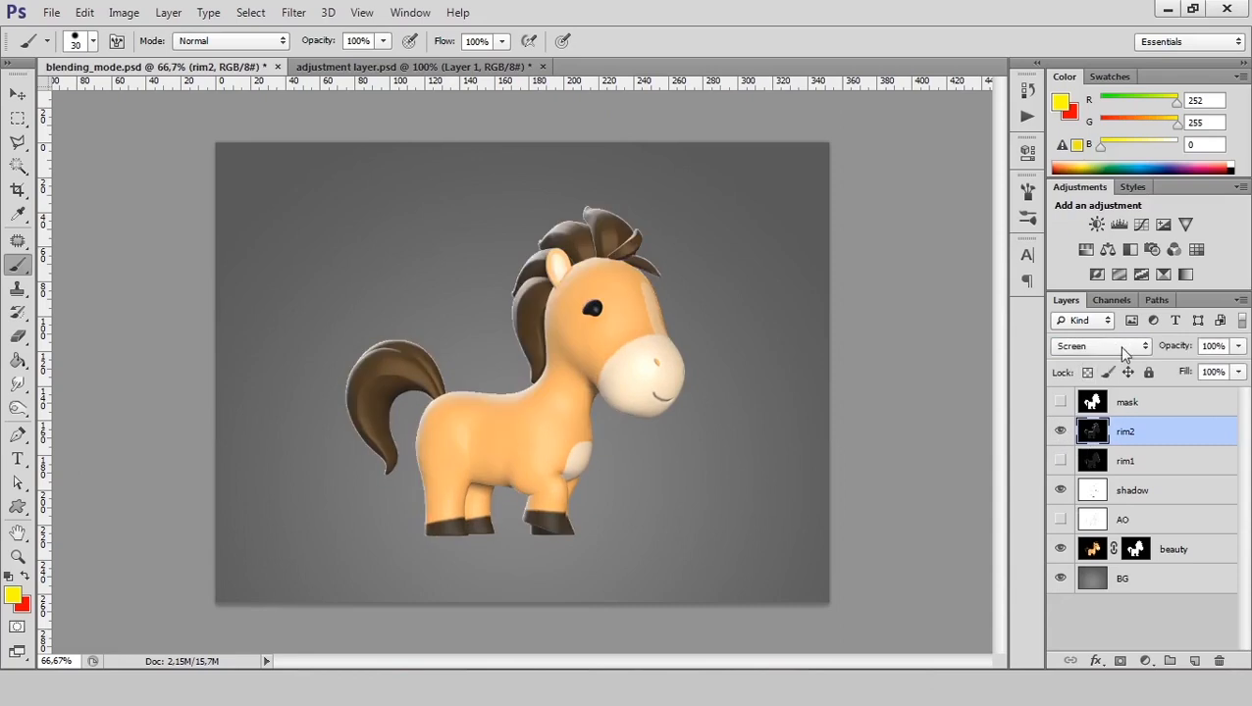
Step: Set the rim2 layer's blending mode back to Normal
left_click(1118, 347)
left_click(1066, 9)
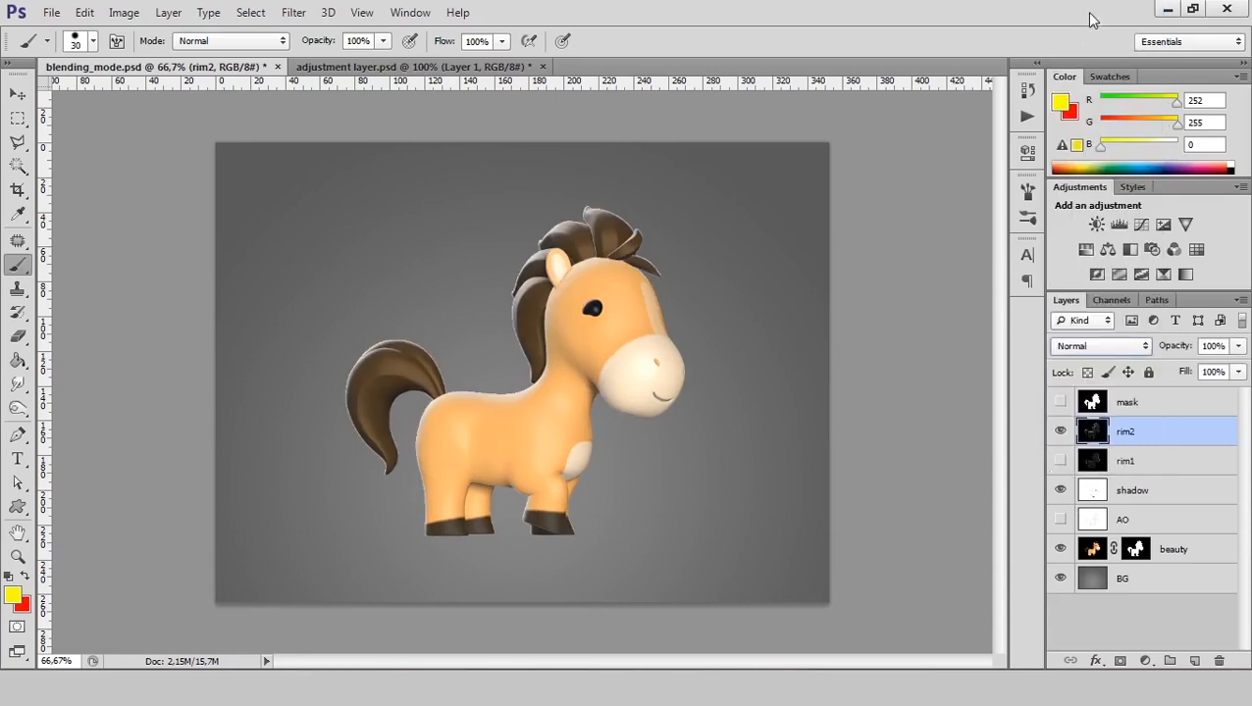
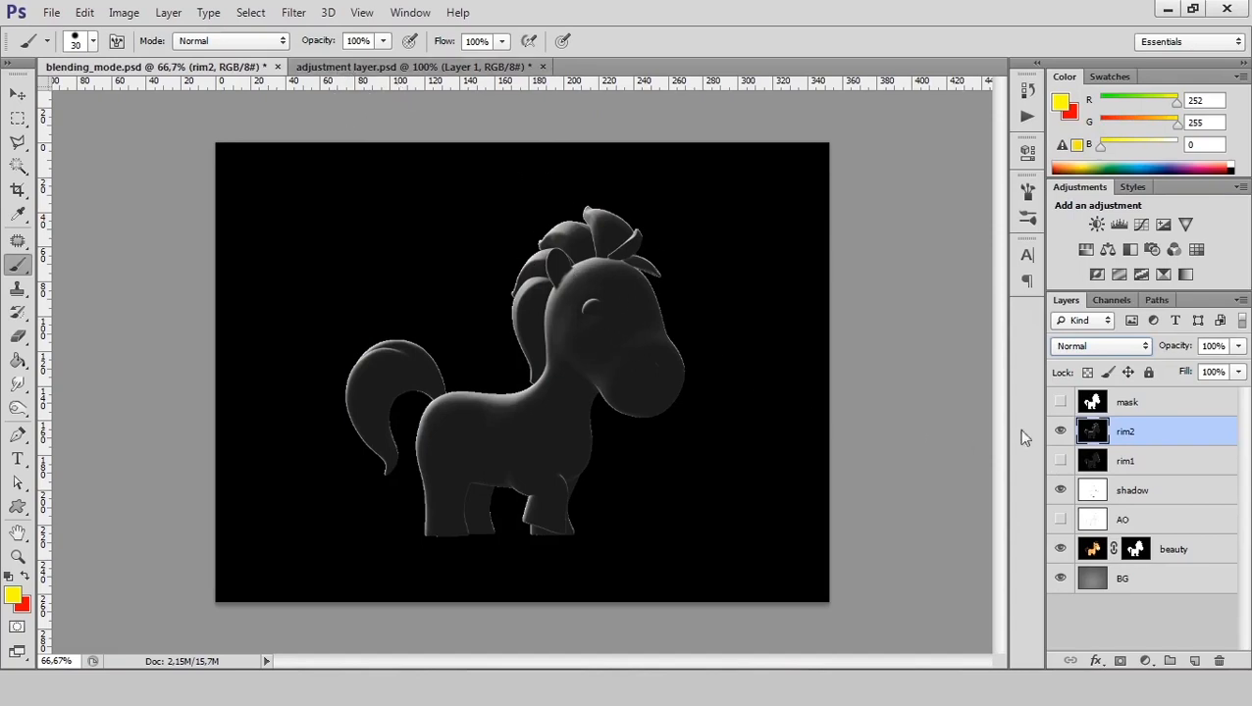
left_click(1145, 661)
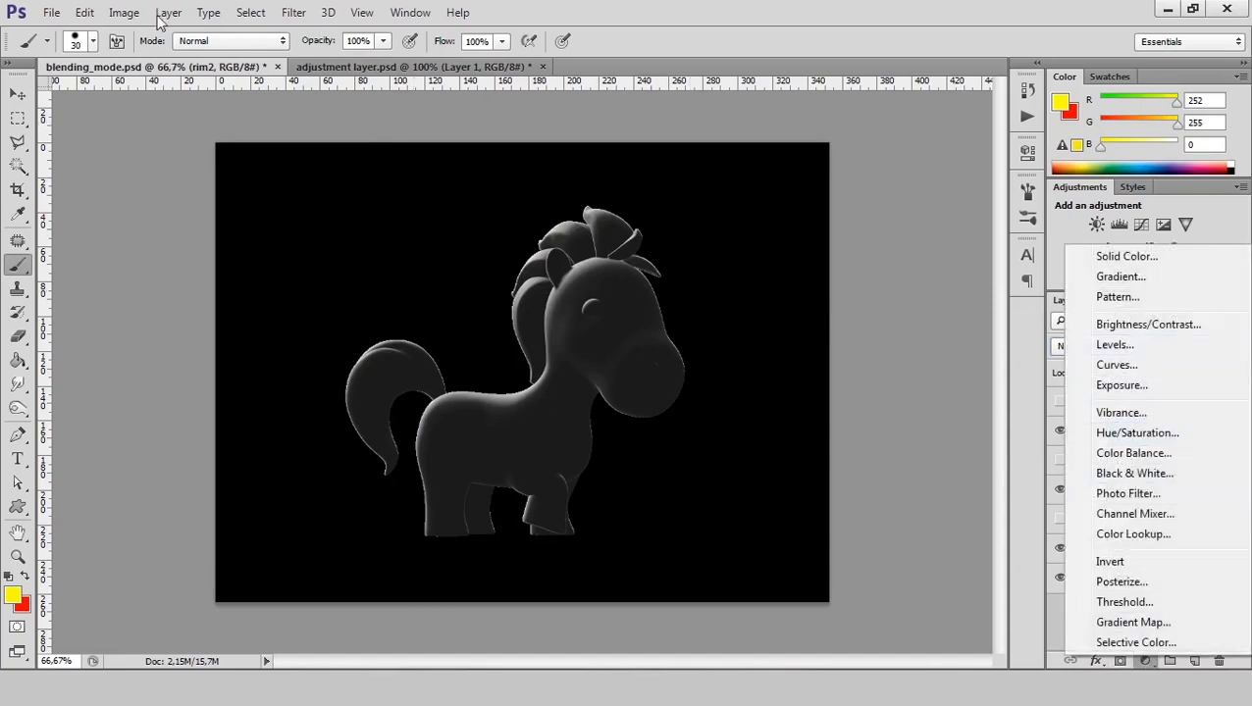
left_click(126, 14)
mouse_move(158, 65)
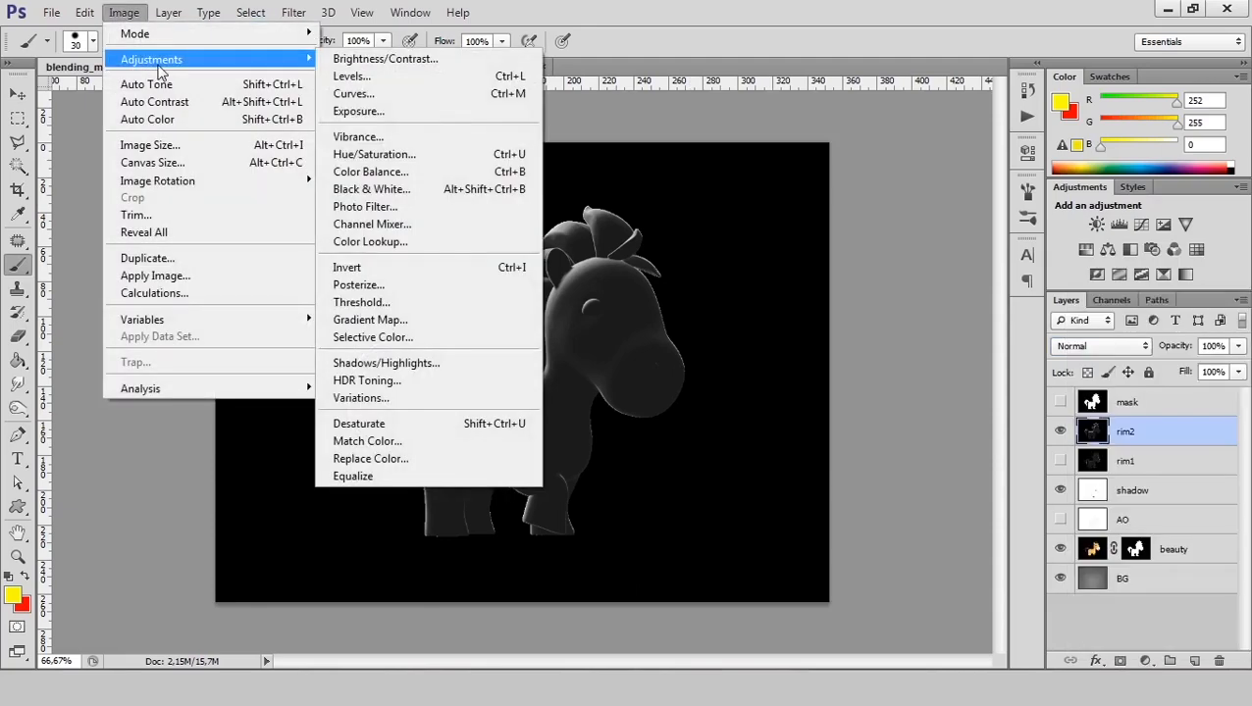
left_click(134, 18)
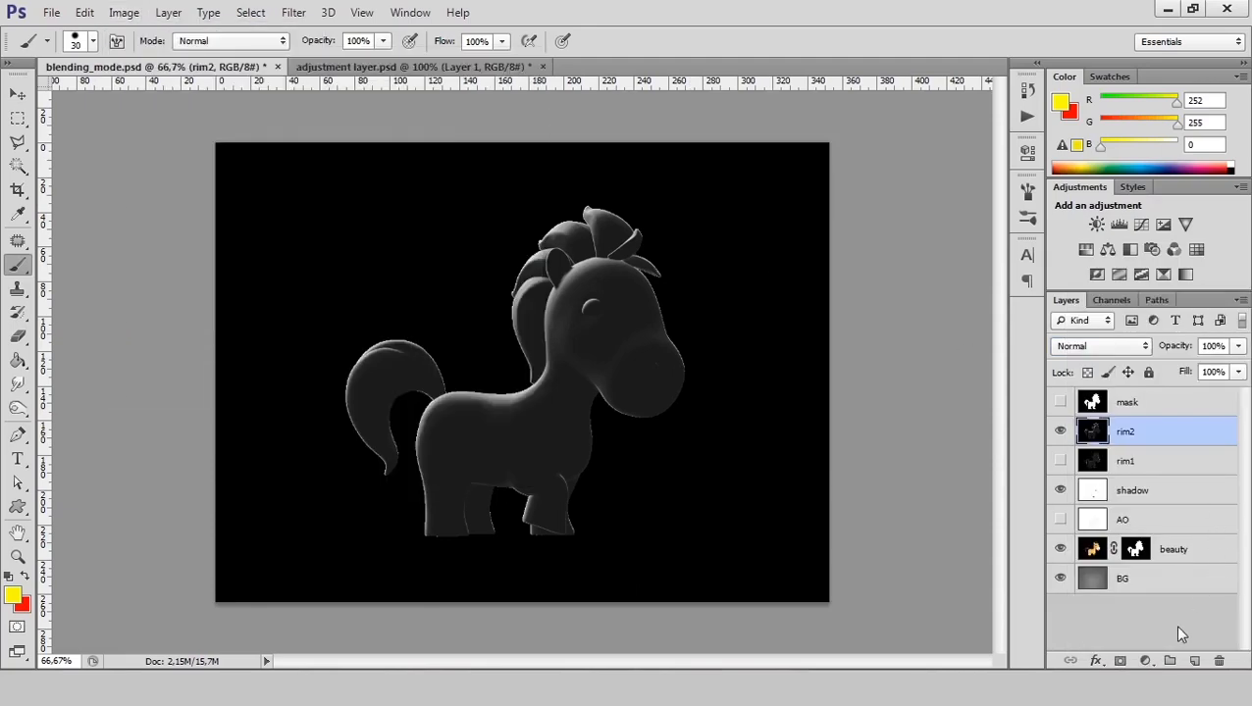
Step: Add a Levels adjustment layer above rim2 and clip it so it affects only the rim2 layer
left_click(1145, 660)
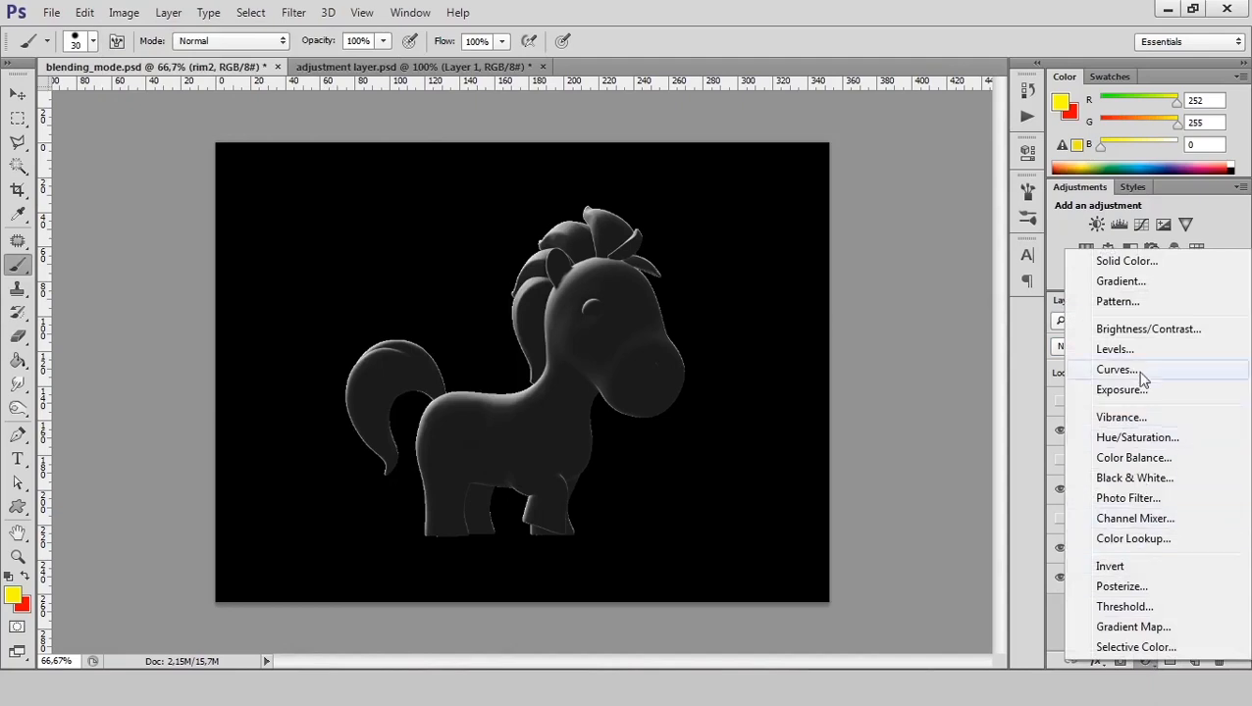
left_click(1114, 349)
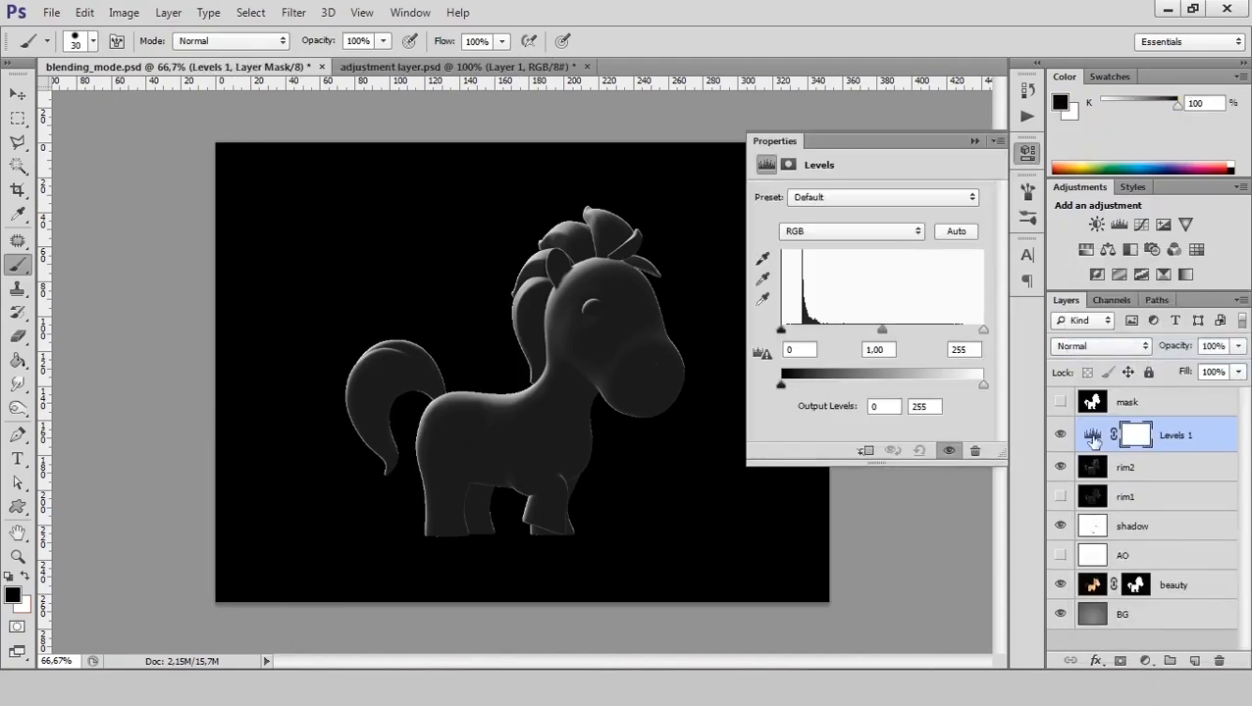
left_click(865, 450)
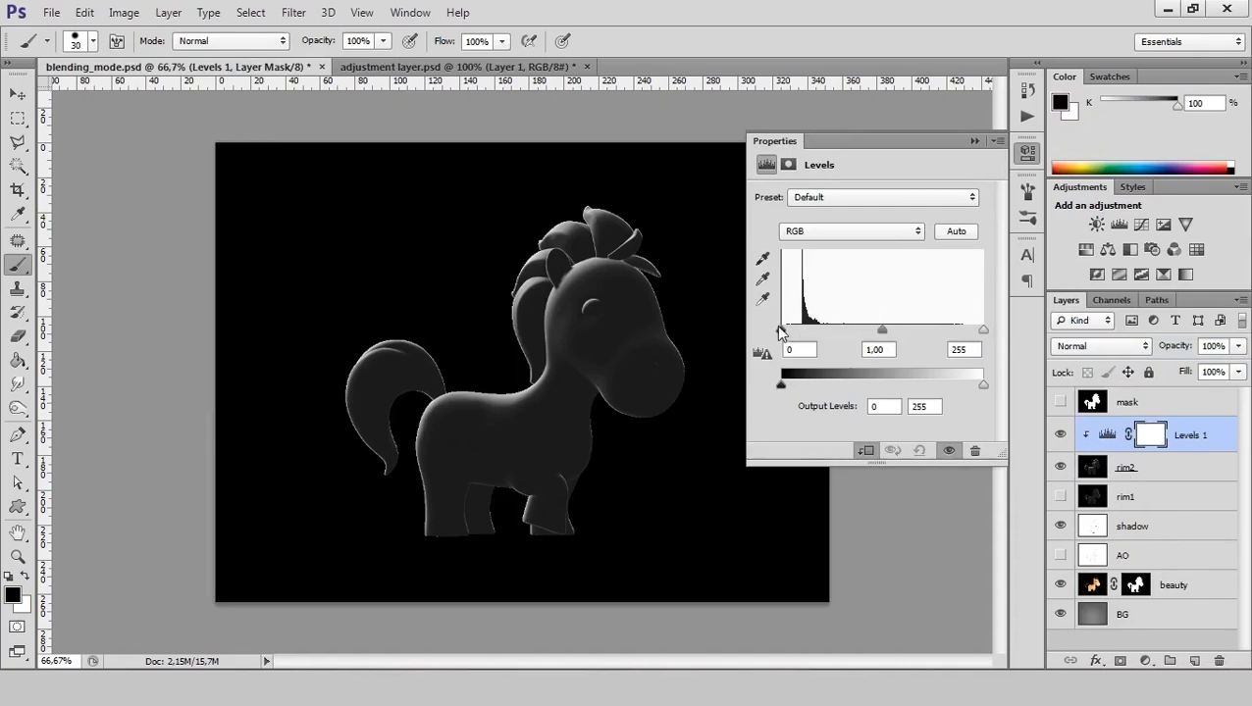
Step: Set the clipped Levels input values to black 26, midtone 0.41 and white 151 to tighten the rim light
left_click_drag(982, 330, 905, 330)
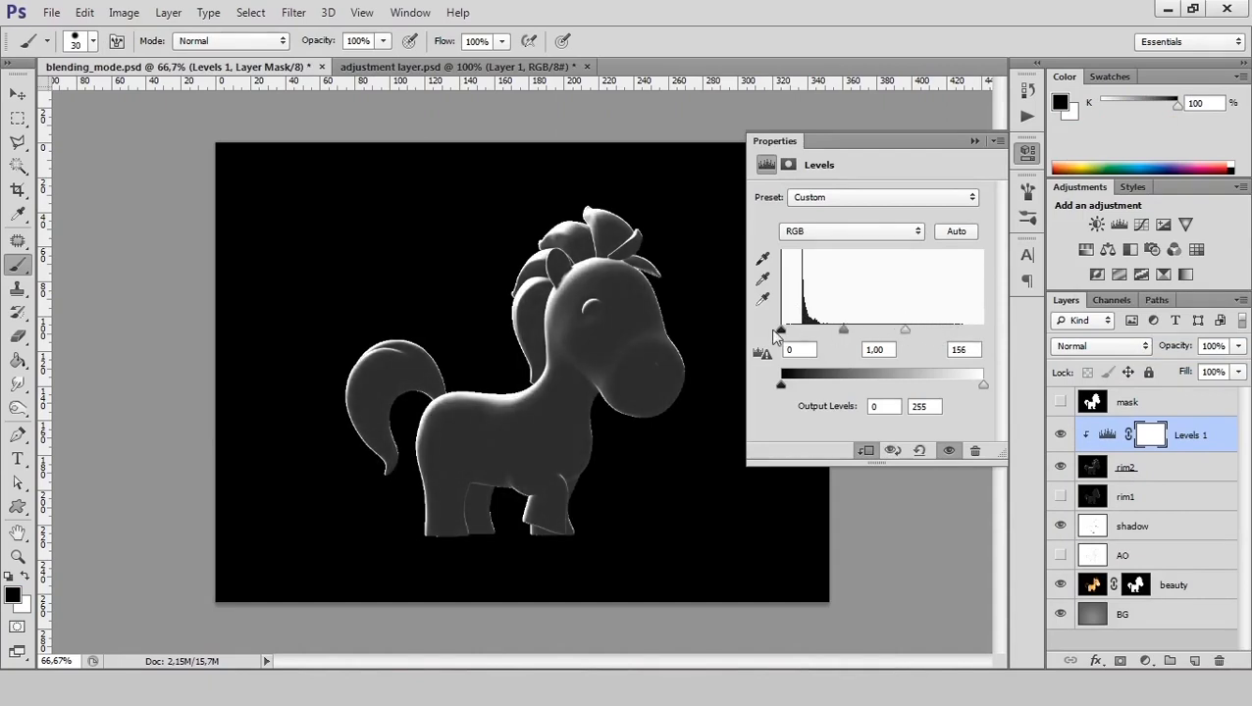
left_click_drag(783, 334, 902, 331)
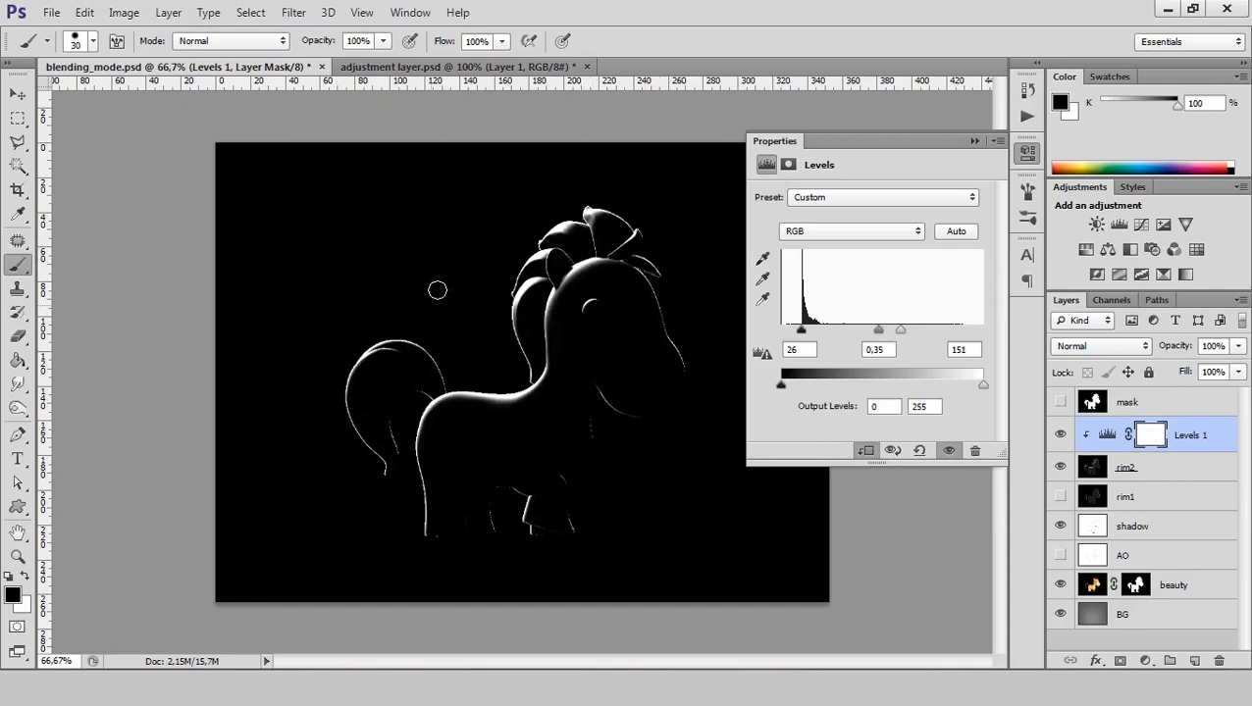
left_click_drag(878, 339, 876, 334)
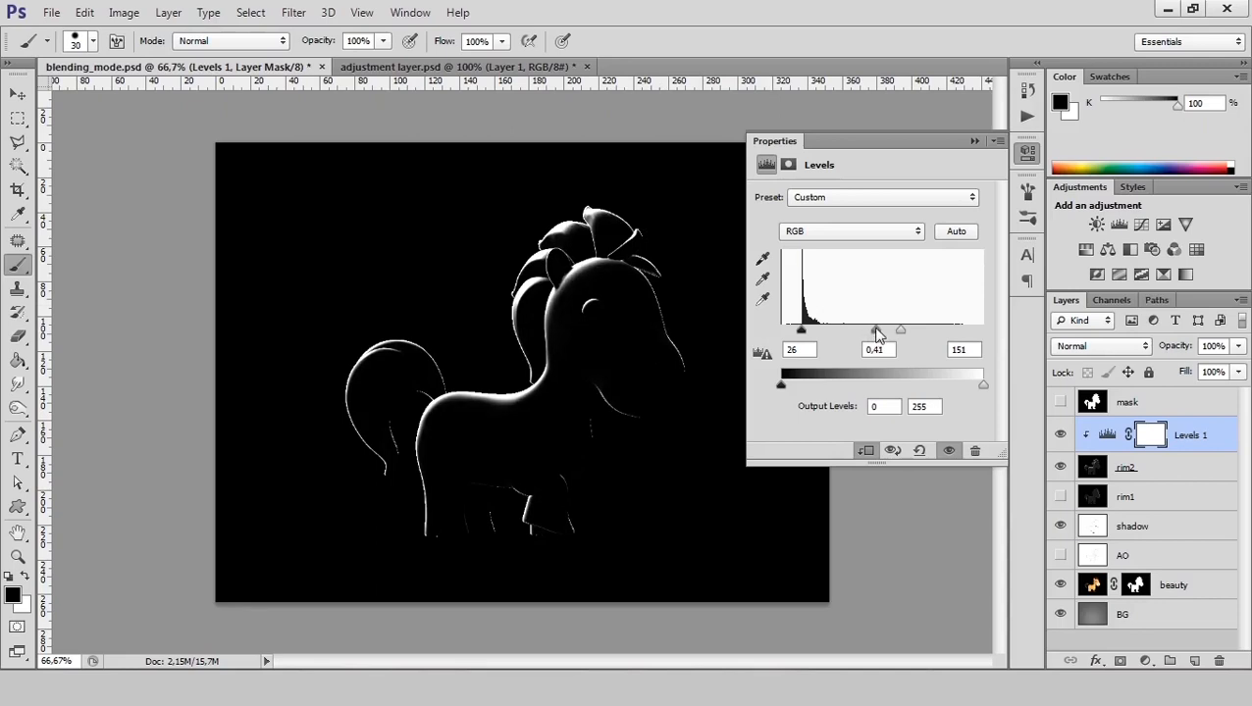
left_click(1027, 152)
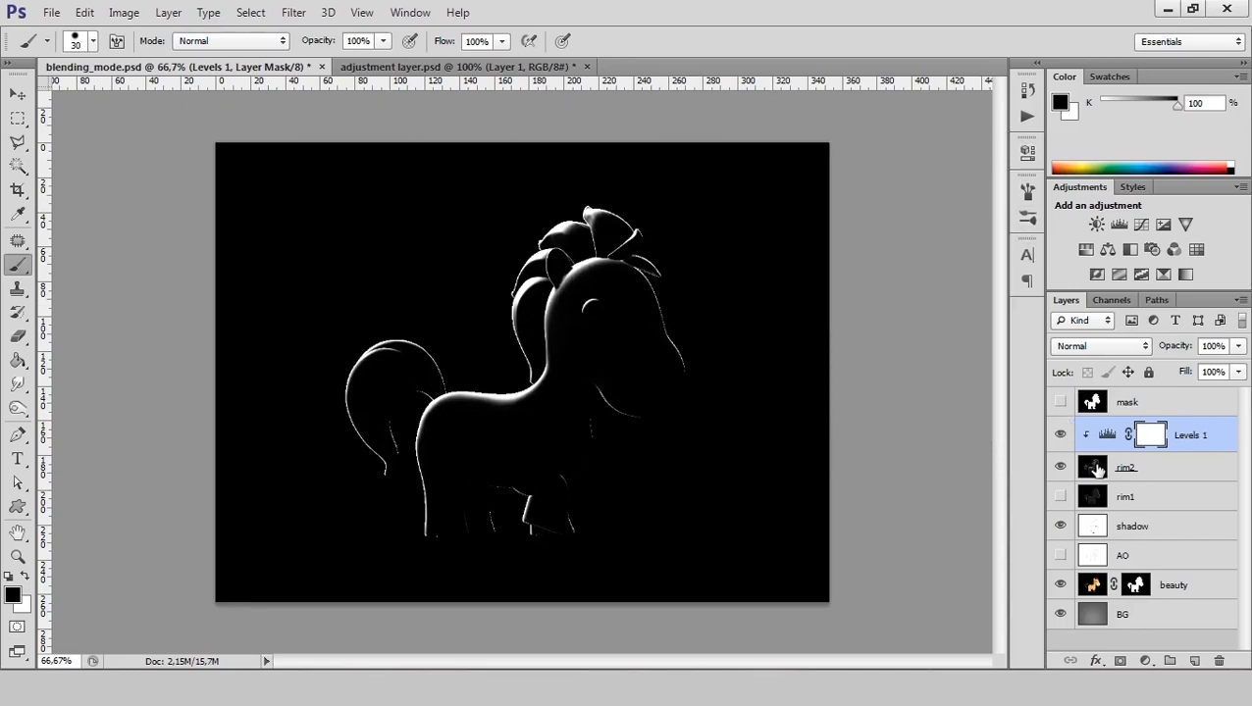
Step: Set the rim2 layer's blending mode to Screen
left_click(1093, 471)
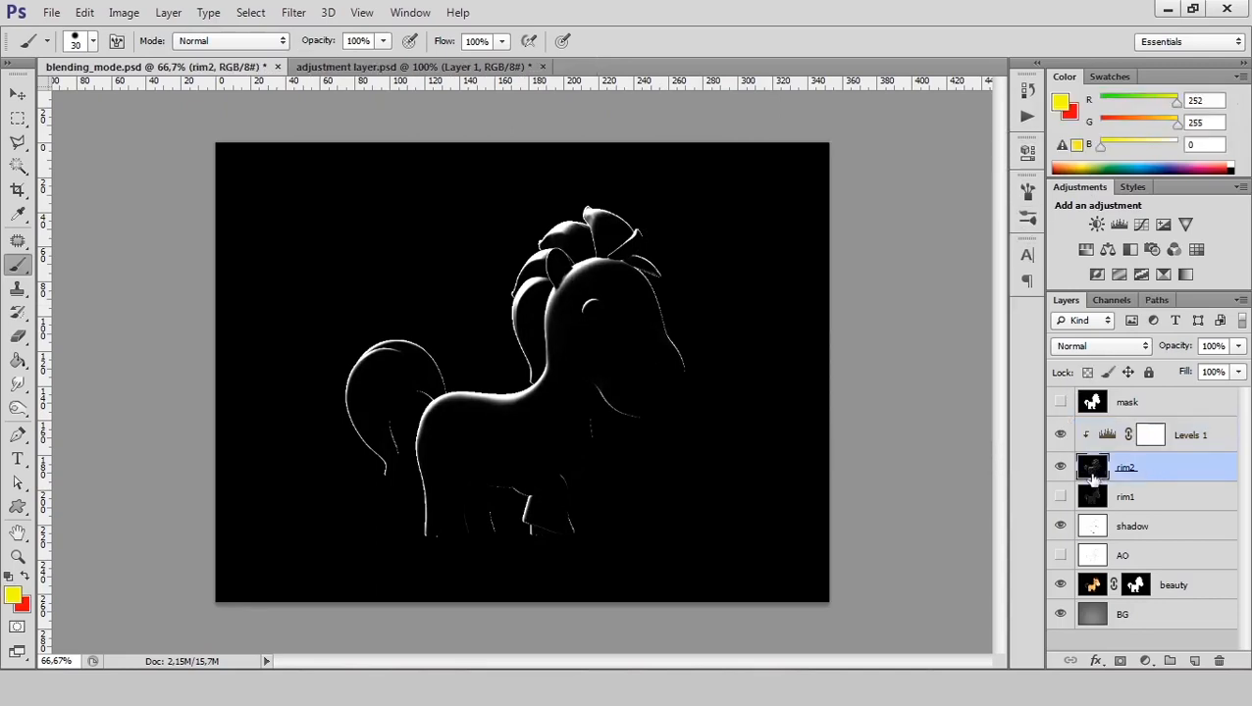
left_click(1113, 347)
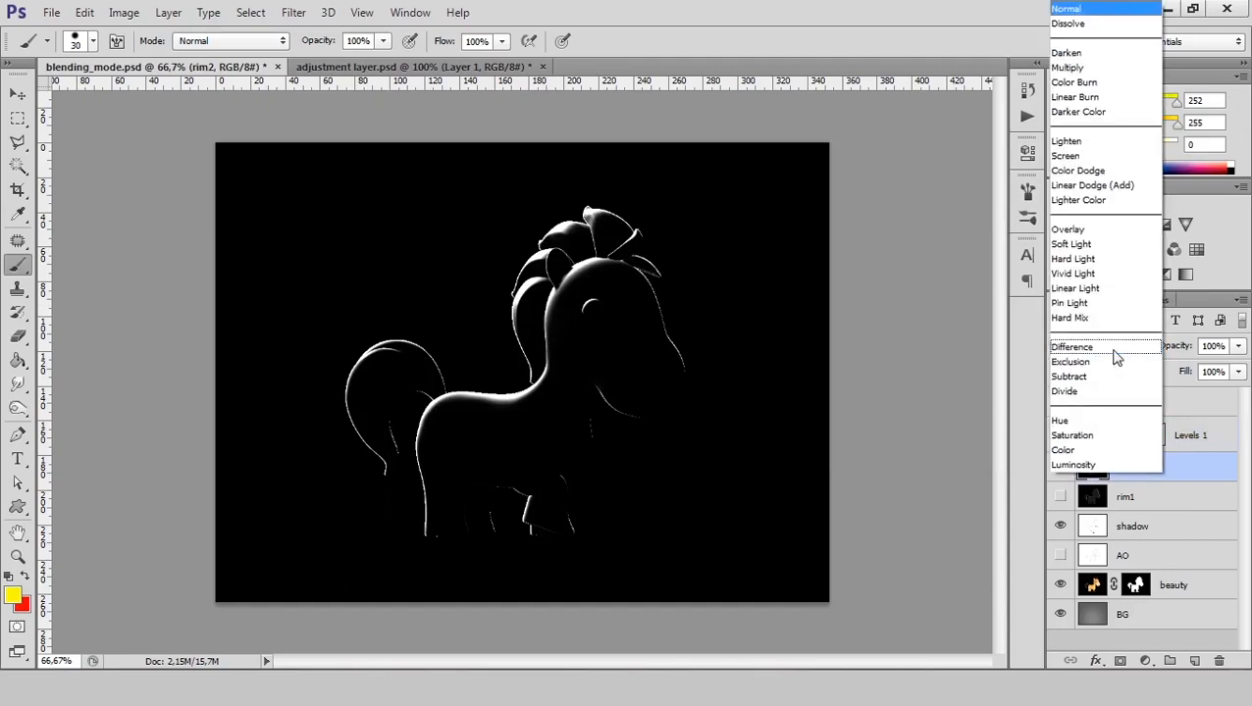
left_click(1067, 155)
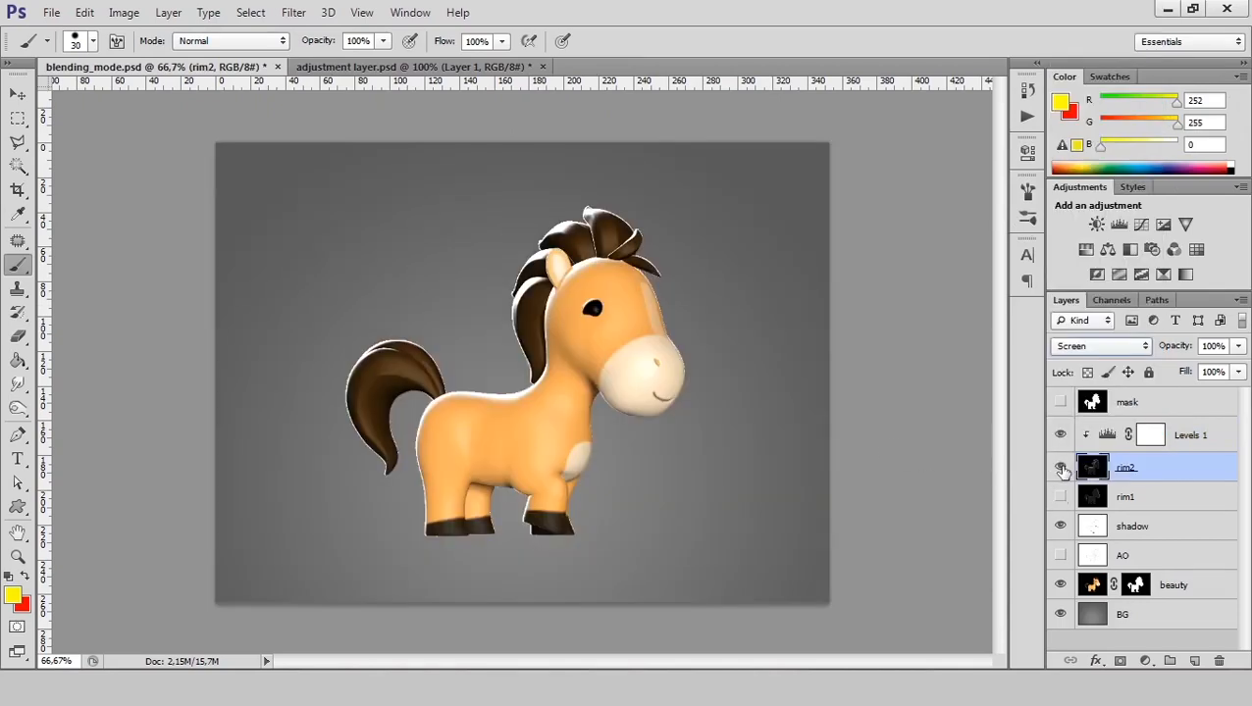
Step: Toggle the rim2 layer's visibility several times to compare the horse with and without the adjusted rim light
left_click(1061, 468)
left_click(1060, 468)
left_click(1060, 468)
left_click(1061, 468)
left_click(1060, 468)
left_click(1060, 468)
Step: Reduce the rim2 layer's opacity to 81% and toggle the layer off and on to check the effect
left_click(1239, 347)
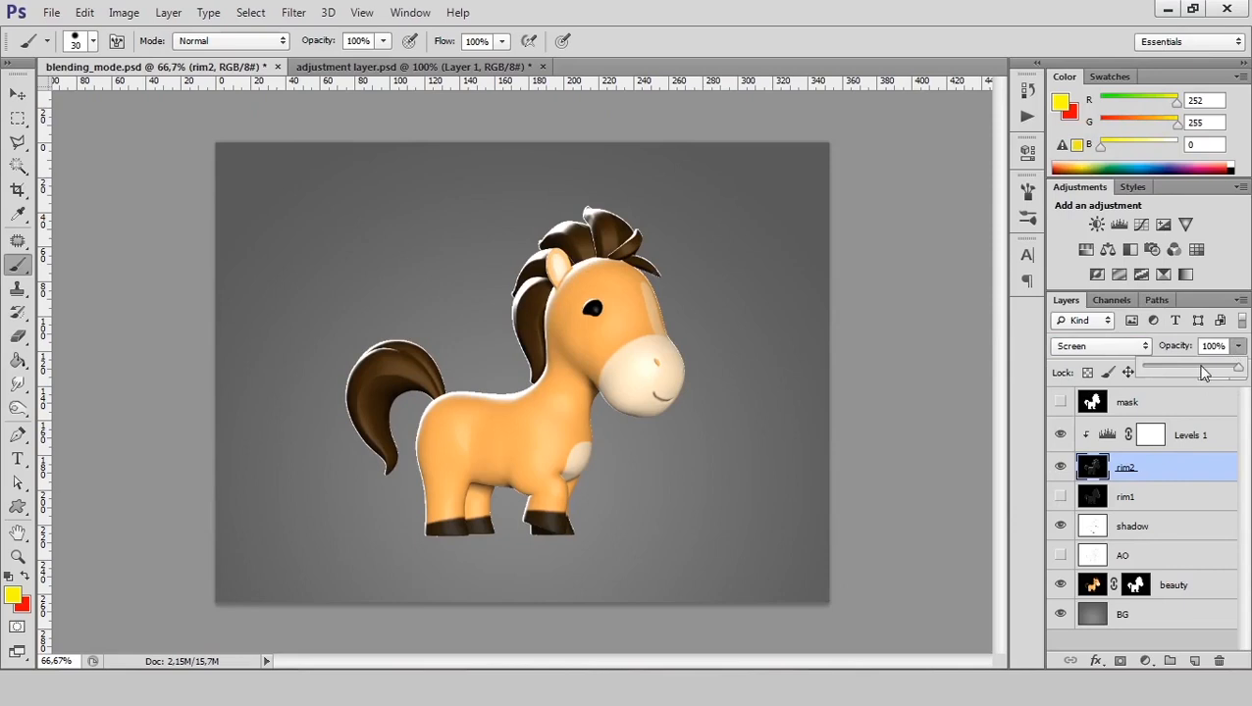
left_click(1203, 370)
left_click_drag(1203, 372, 1229, 369)
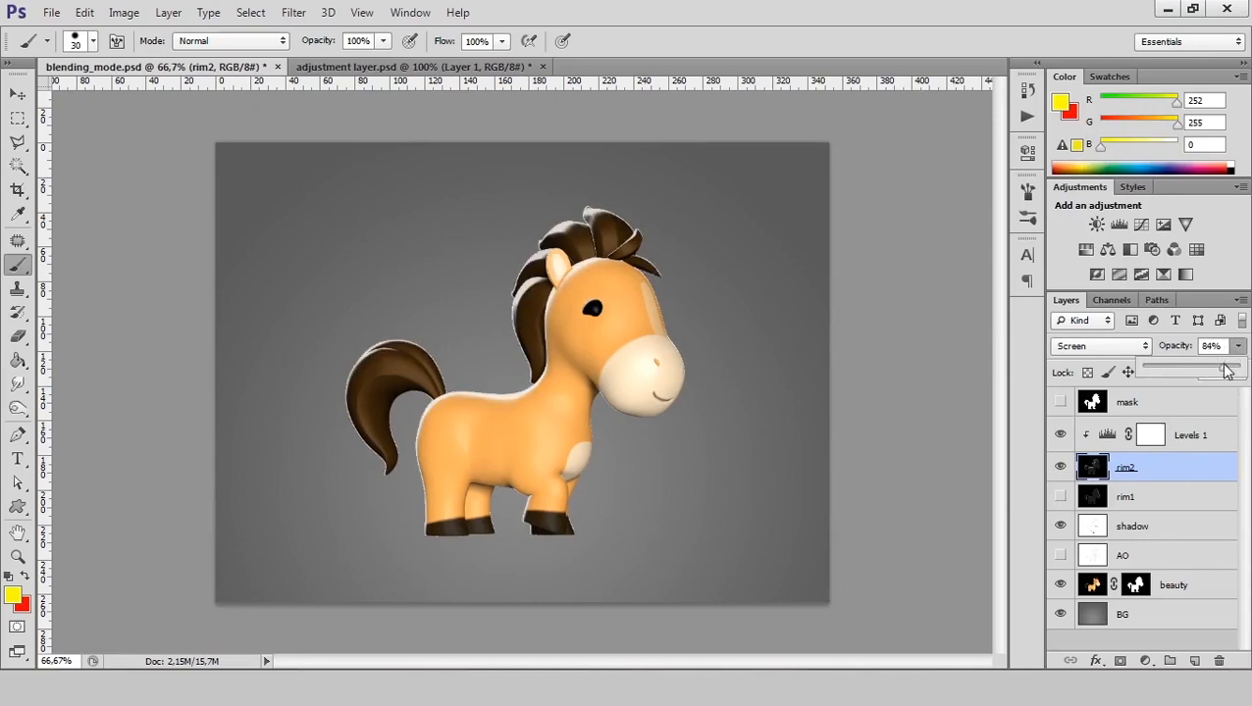
left_click(1240, 346)
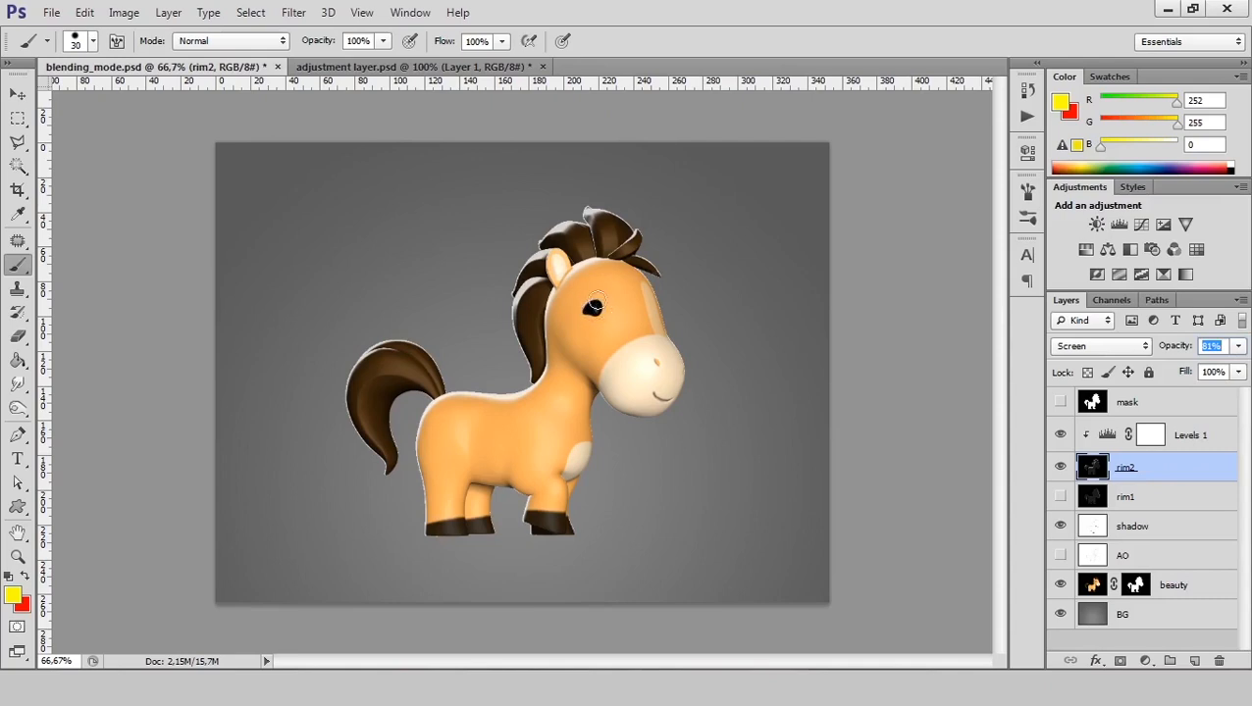
left_click(1061, 468)
left_click(1060, 468)
Step: Add a layer mask to rim2 and paint it black over the eye and face and from the jaw down to the front leg
left_click(1120, 660)
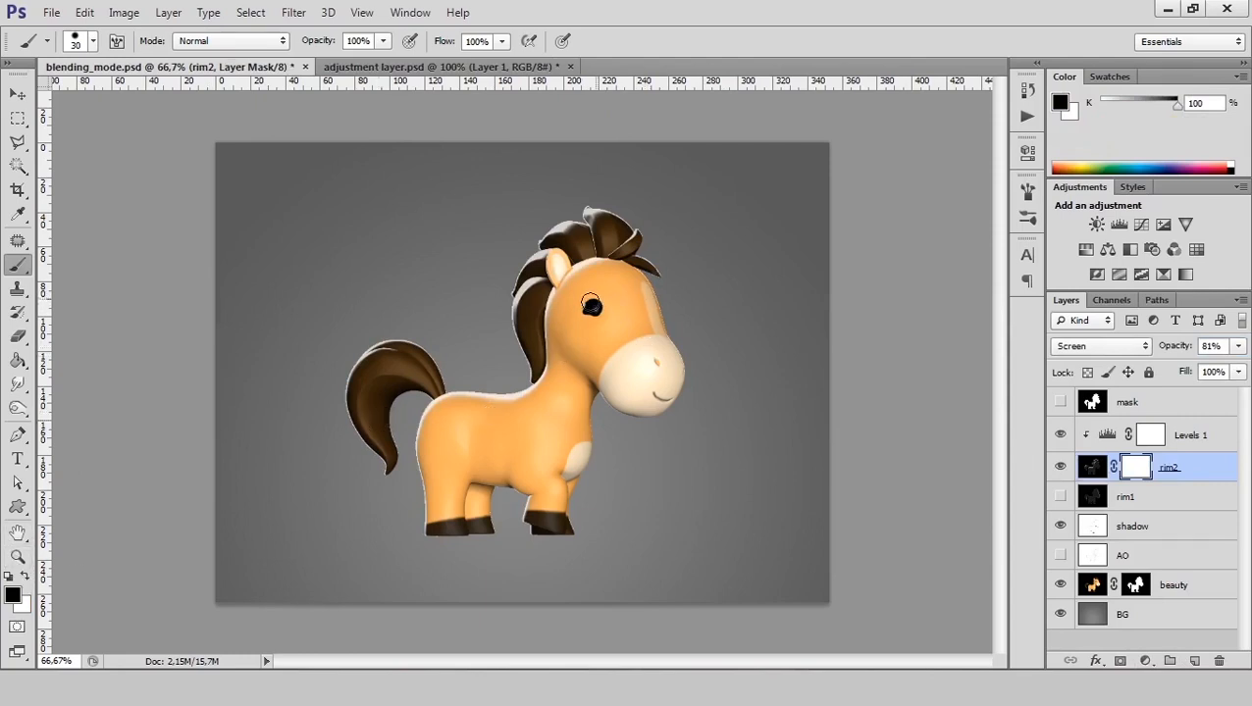
mouse_move(604, 319)
left_mouse_down()
mouse_move(584, 306)
mouse_move(638, 278)
left_mouse_up()
mouse_move(599, 394)
left_mouse_down()
mouse_move(570, 494)
mouse_move(576, 549)
left_mouse_up()
left_click(1094, 498)
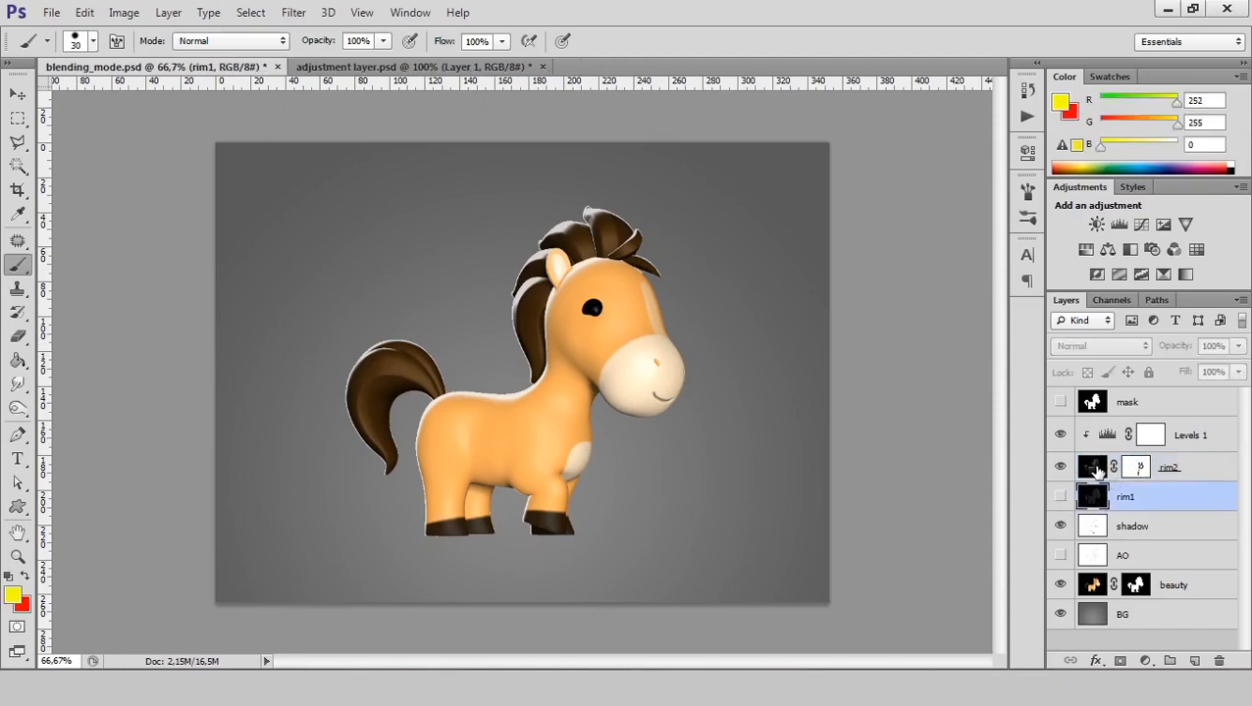
left_click(1096, 472)
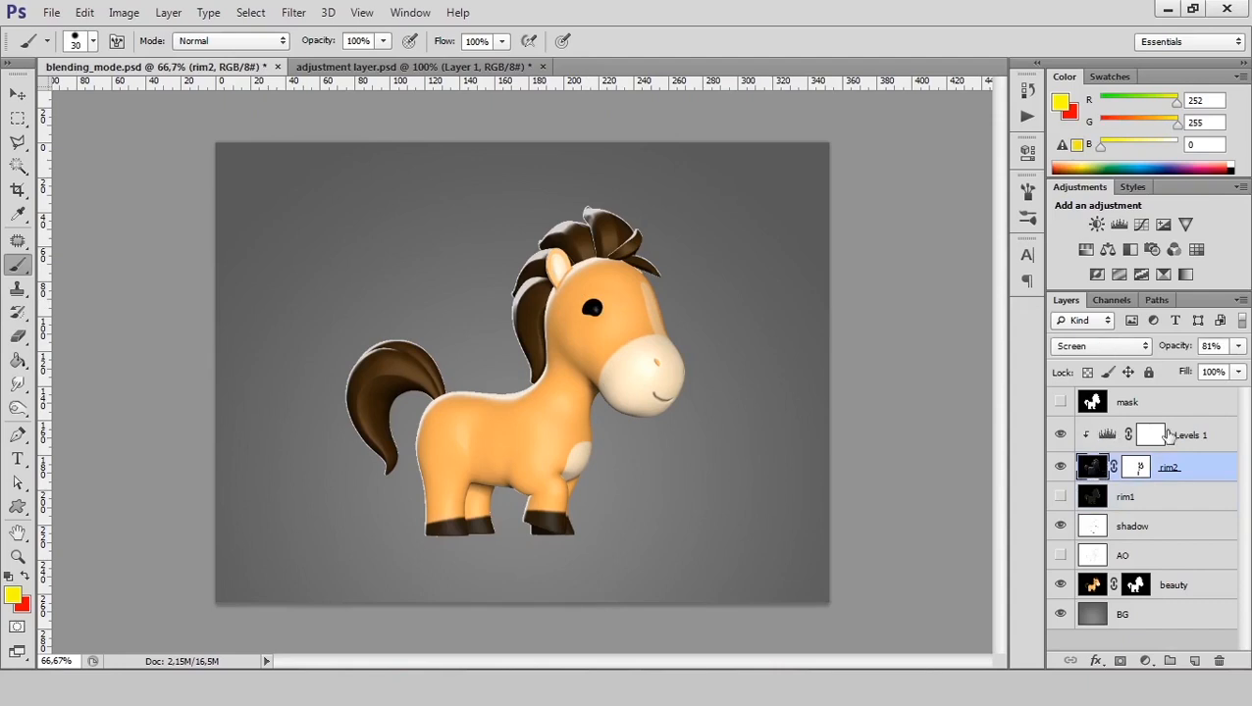
left_click(1164, 435)
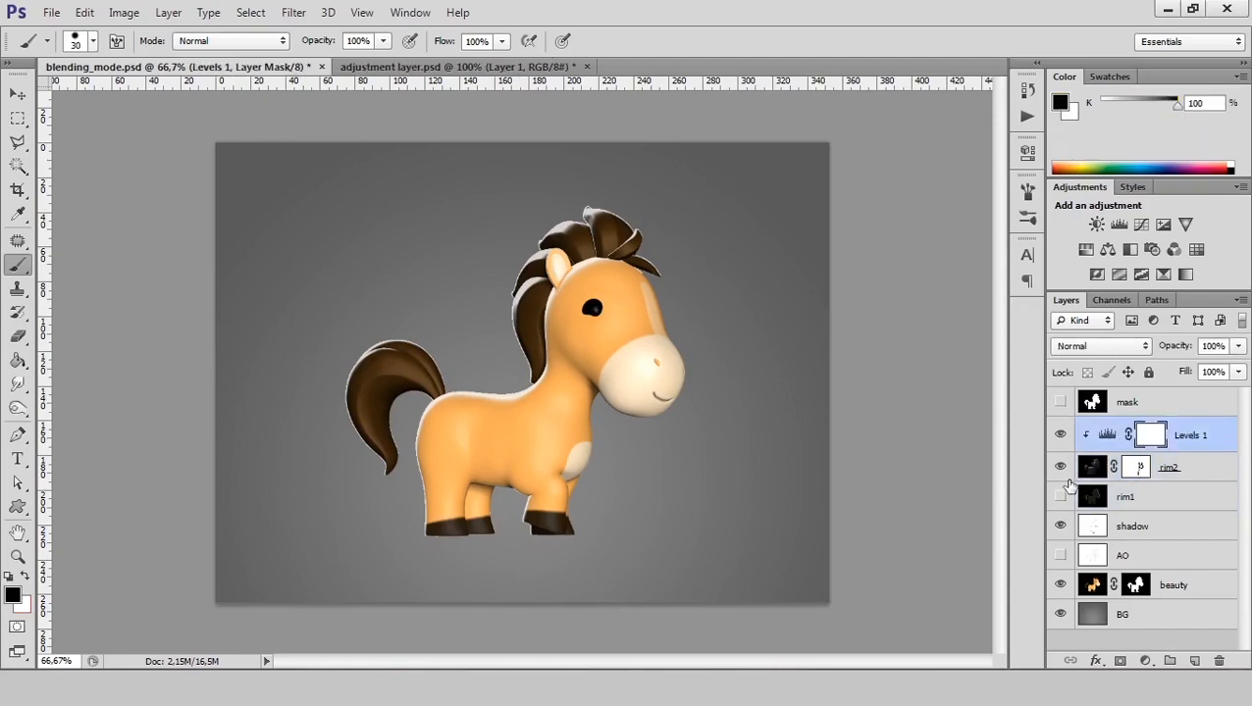
Step: Show the AO layer and move it above the Levels adjustment layer, directly below the mask layer
left_click(1060, 555)
left_click(1143, 557)
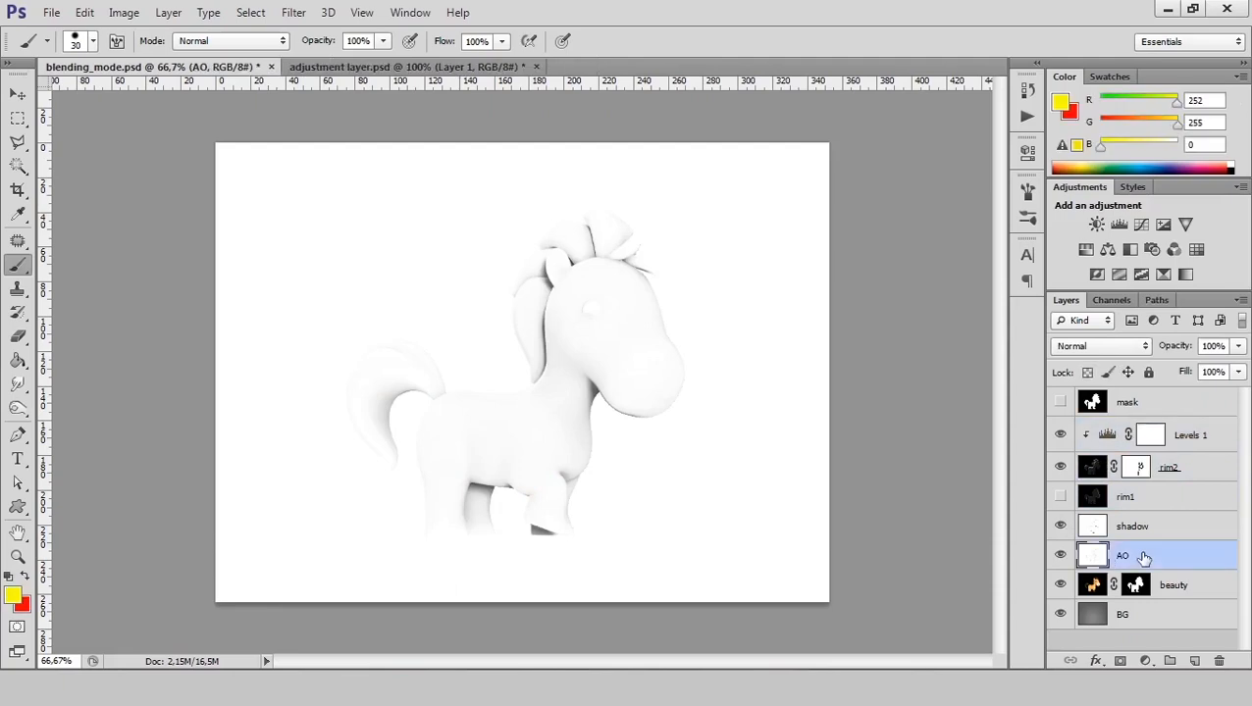
left_click_drag(1144, 557, 1094, 420)
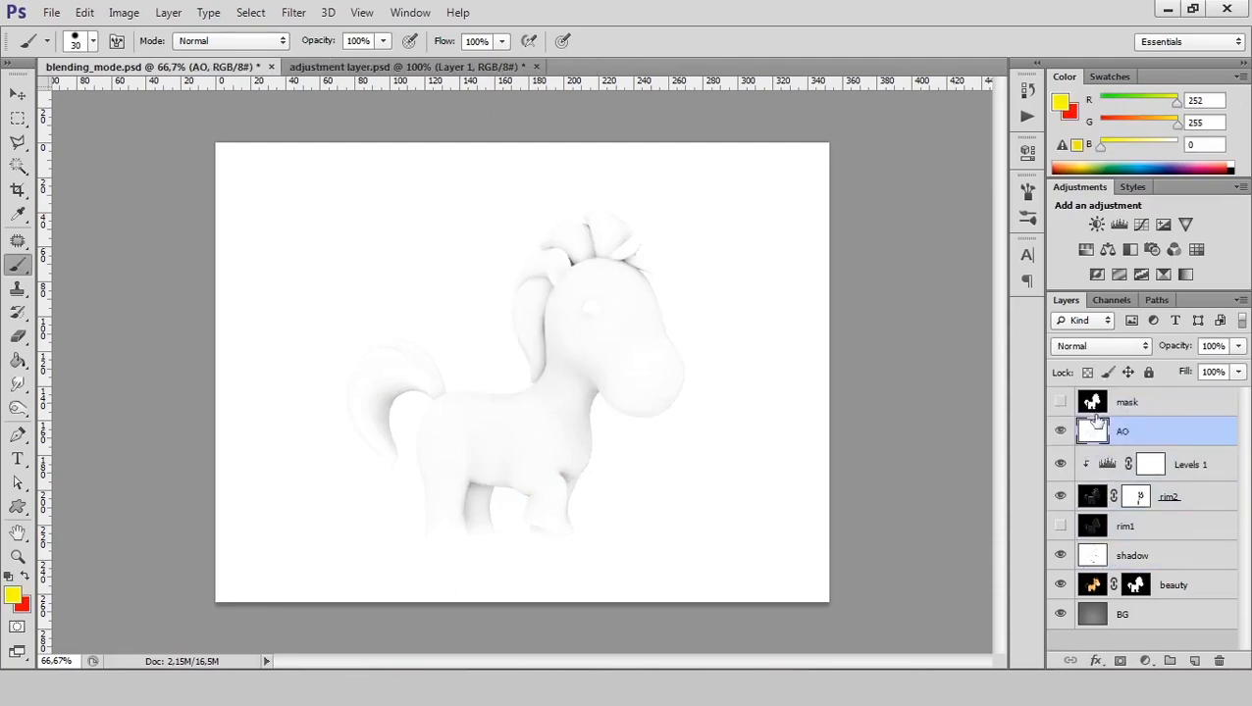
Step: Set the AO layer's blending mode to Multiply and toggle the layer off and on to compare the shading
left_click(1129, 351)
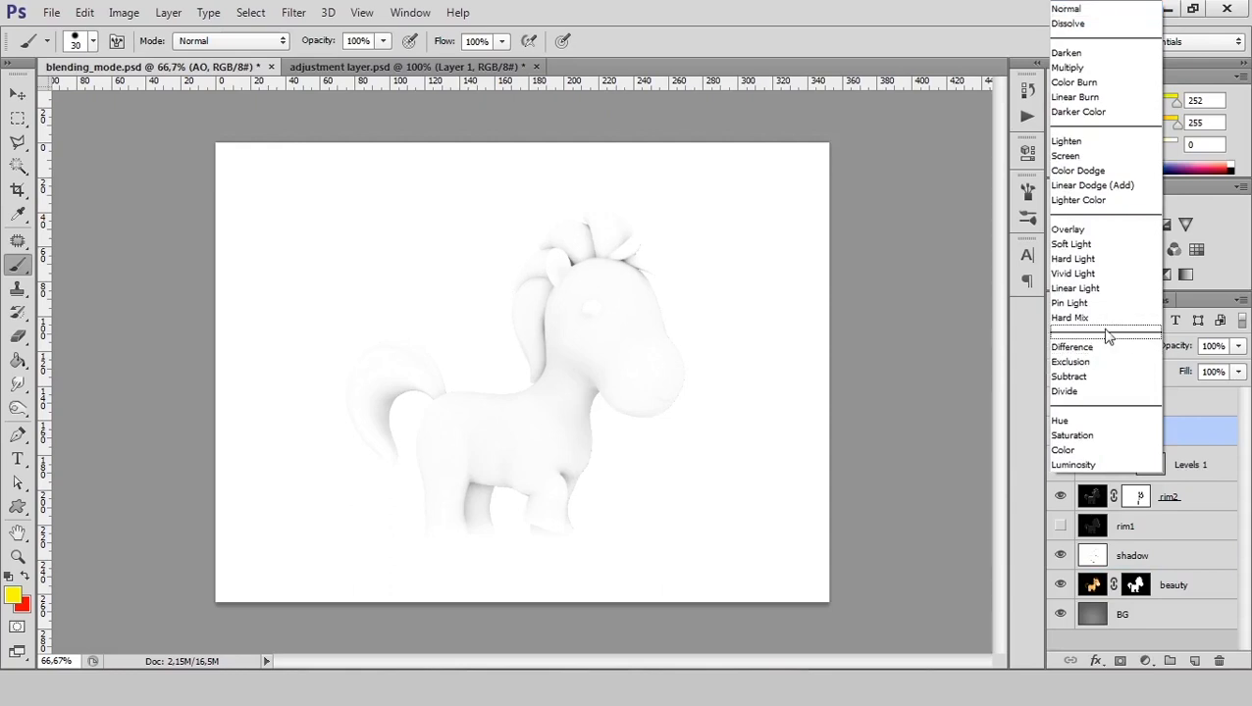
left_click(1097, 72)
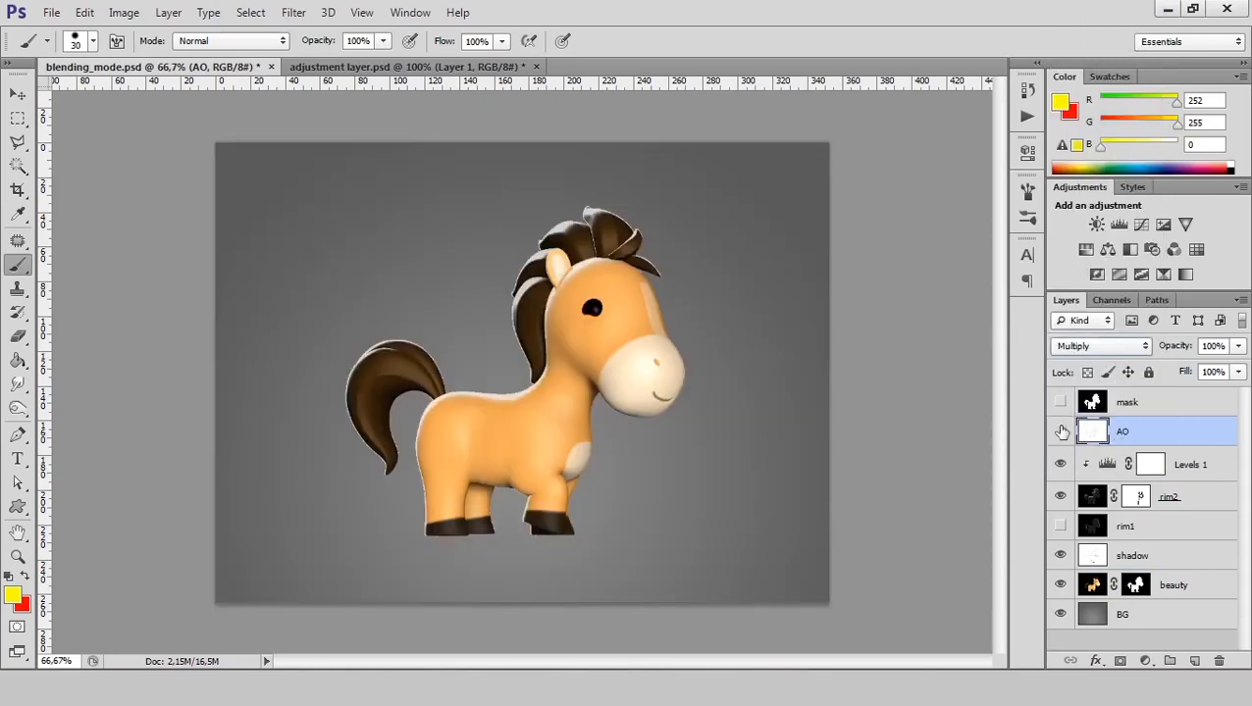
left_click(1060, 432)
left_click(1060, 433)
Step: Add a Brightness/Contrast adjustment layer above the mask layer with brightness 15 and contrast 26
left_click(1150, 404)
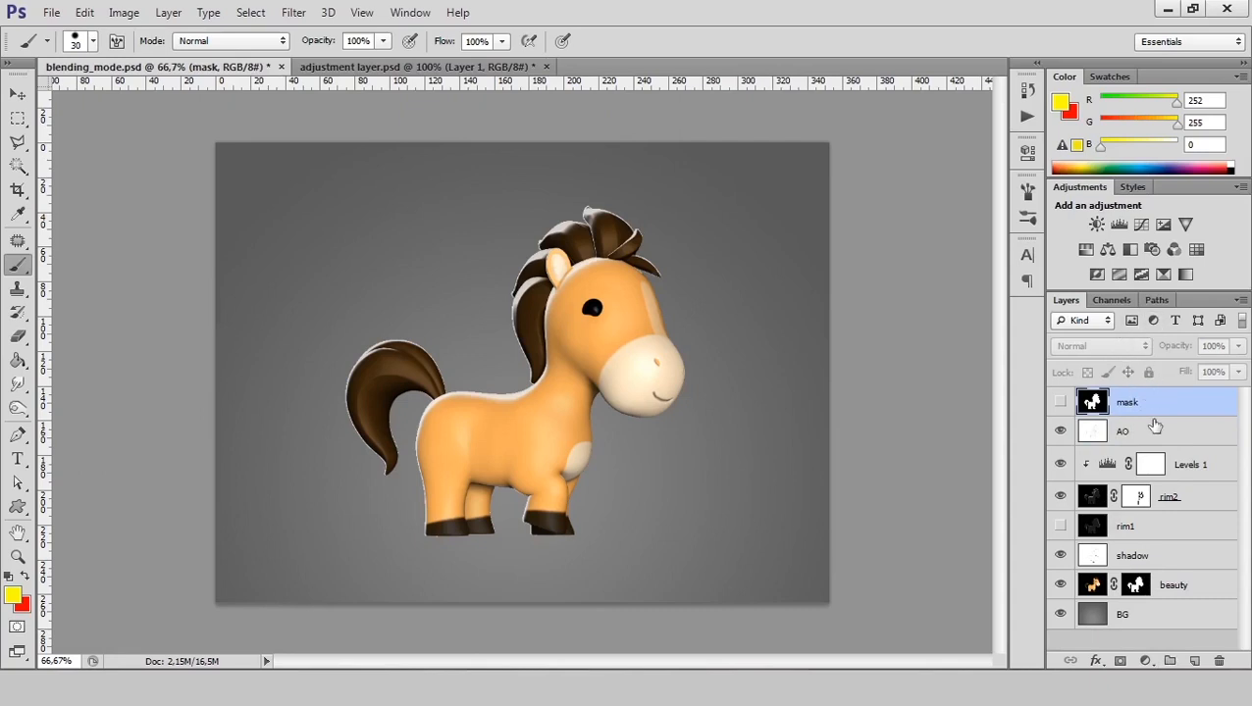
left_click(1145, 662)
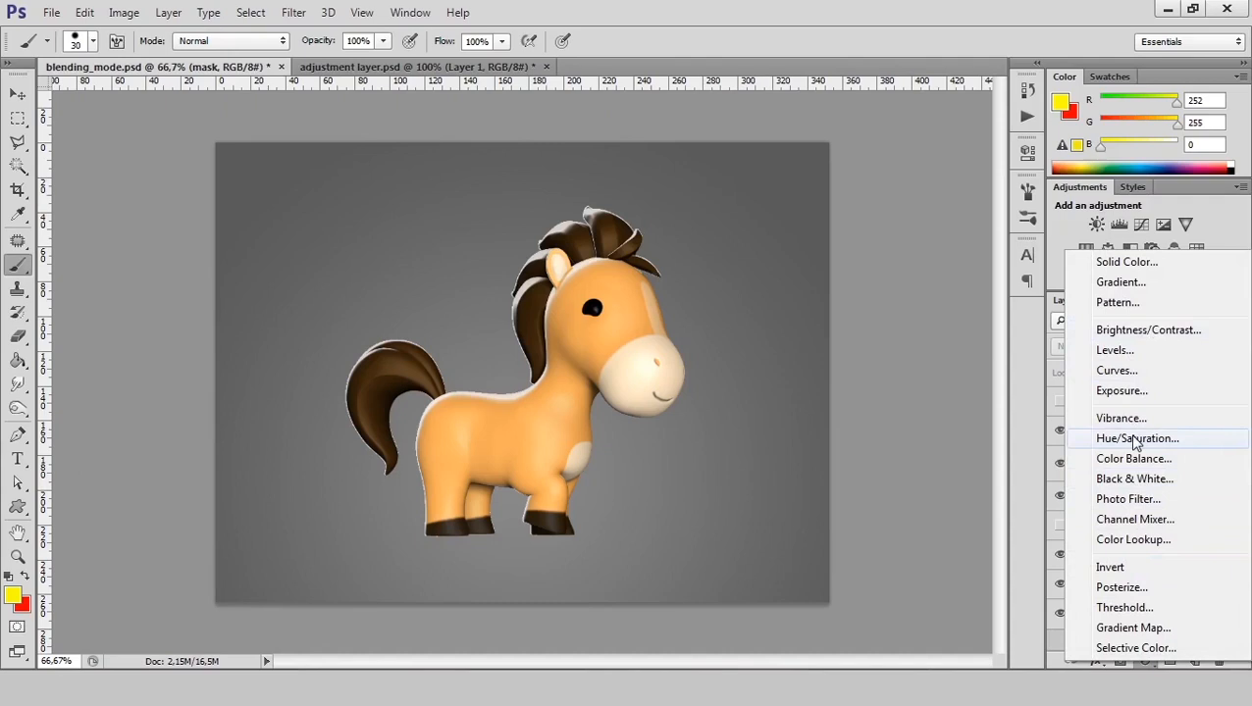
left_click(1148, 332)
left_click_drag(866, 277, 898, 280)
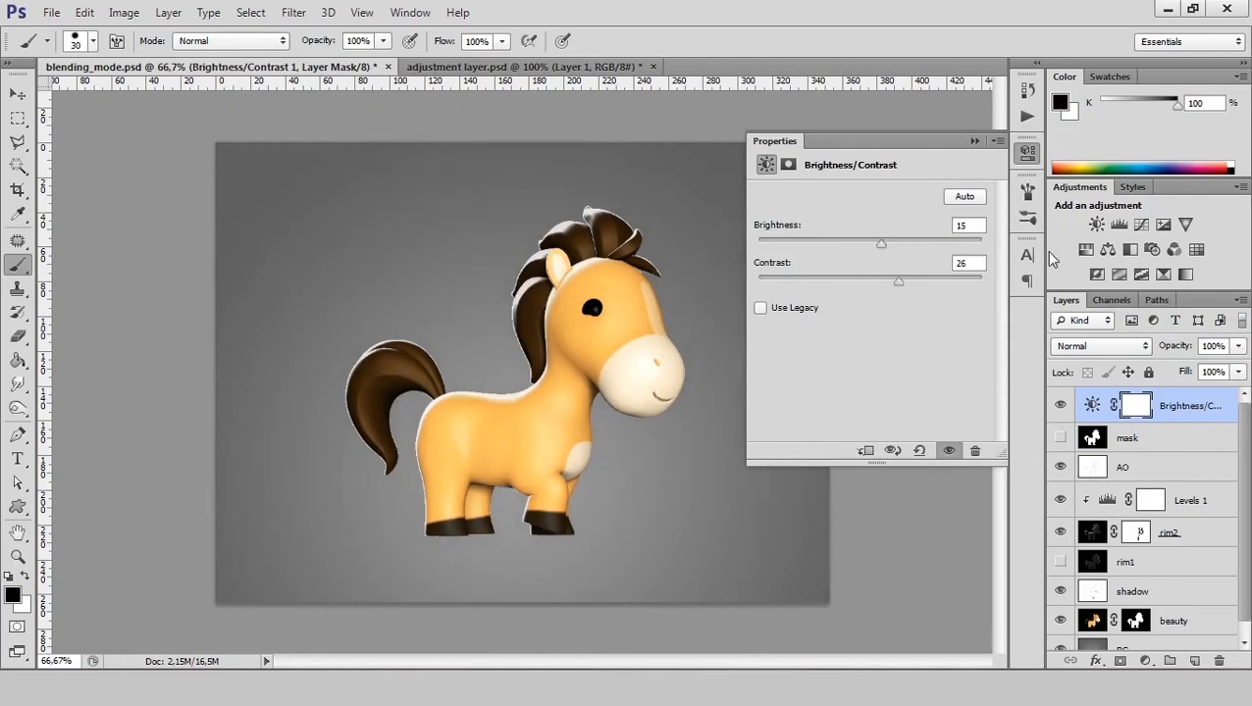
left_click(1026, 155)
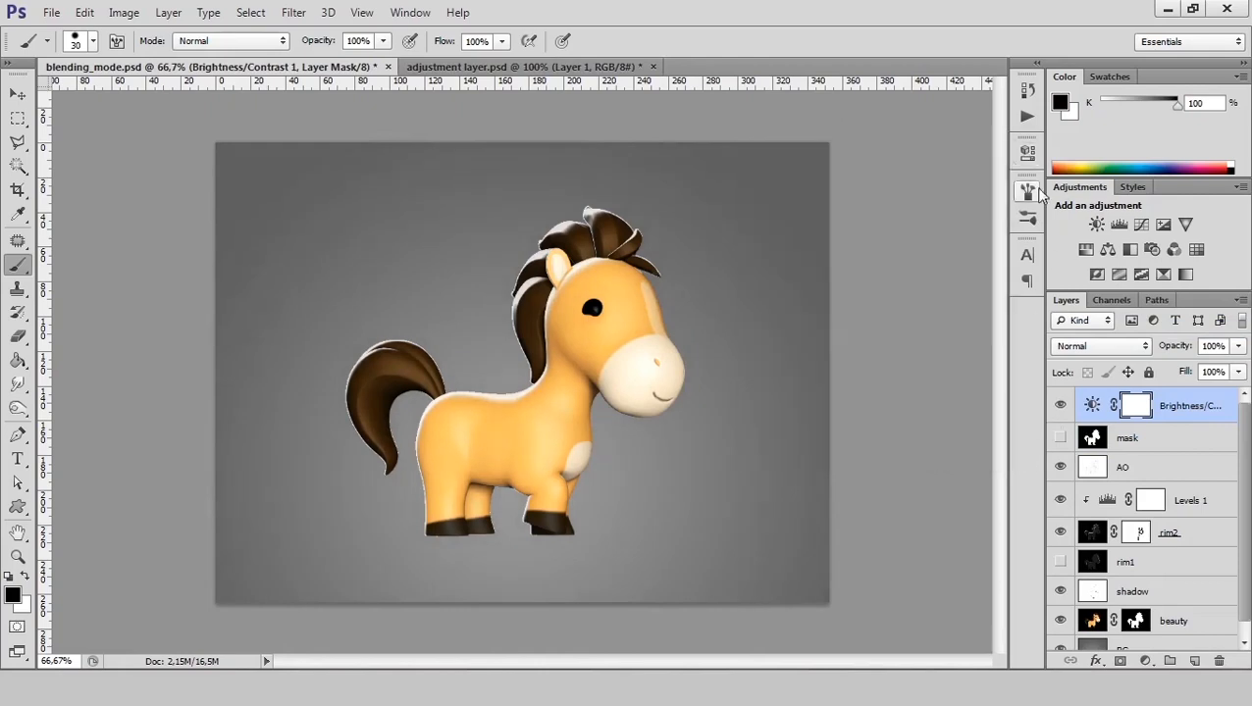
Step: Toggle the Brightness/Contrast layer to compare the image with and without it, and leave the layer hidden
left_click(1062, 406)
left_click(1060, 407)
left_click(1061, 407)
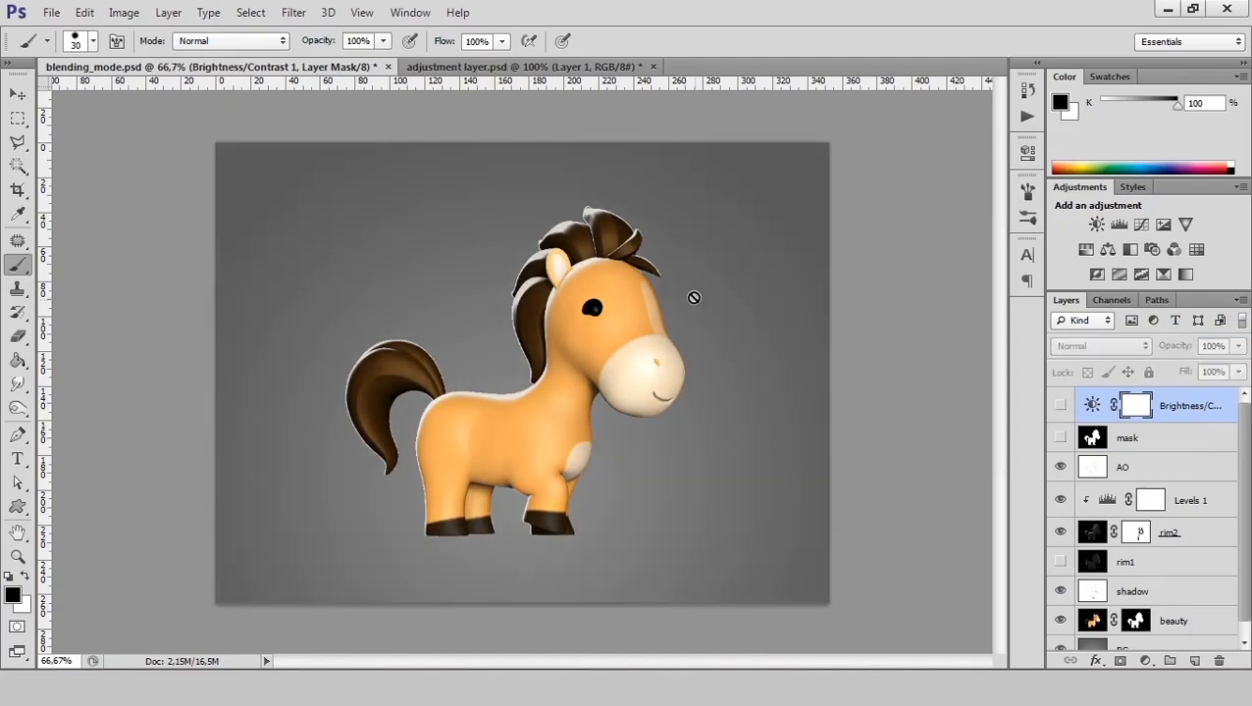
Step: Switch to the Notepad topic list, review masking, adjustment layer, layer style and blending mode, and close it
left_click(832, 690)
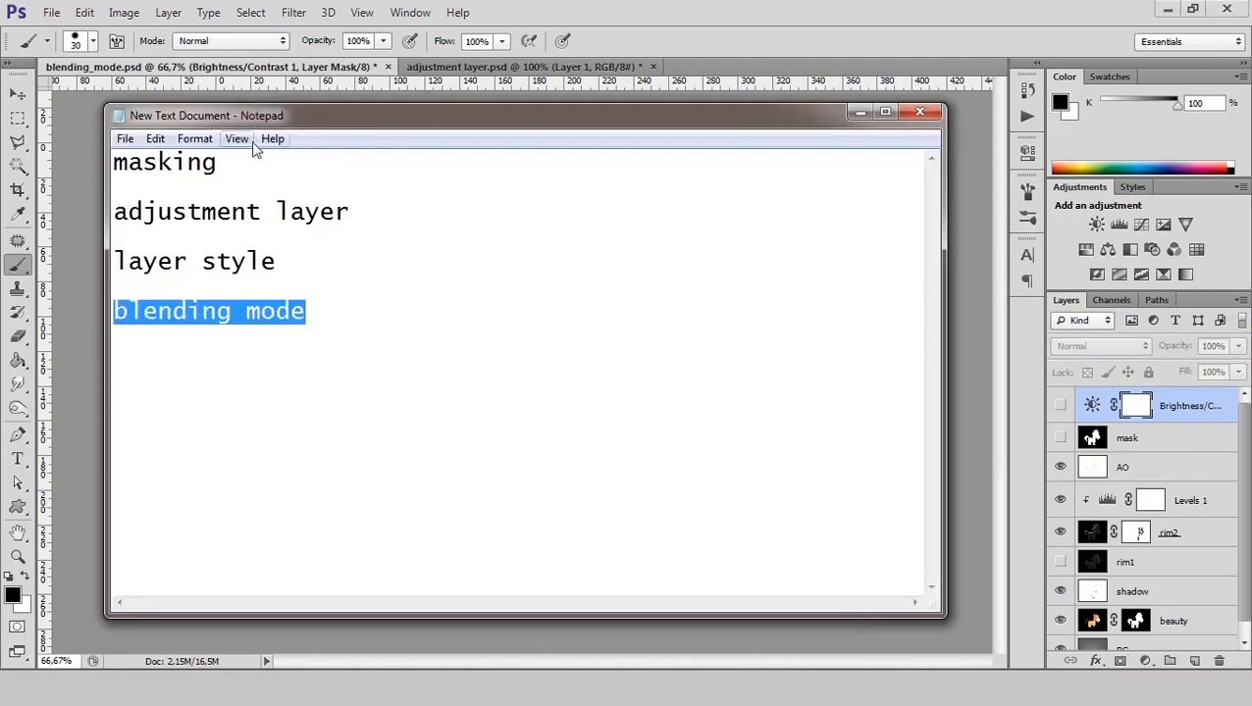
left_click(131, 166)
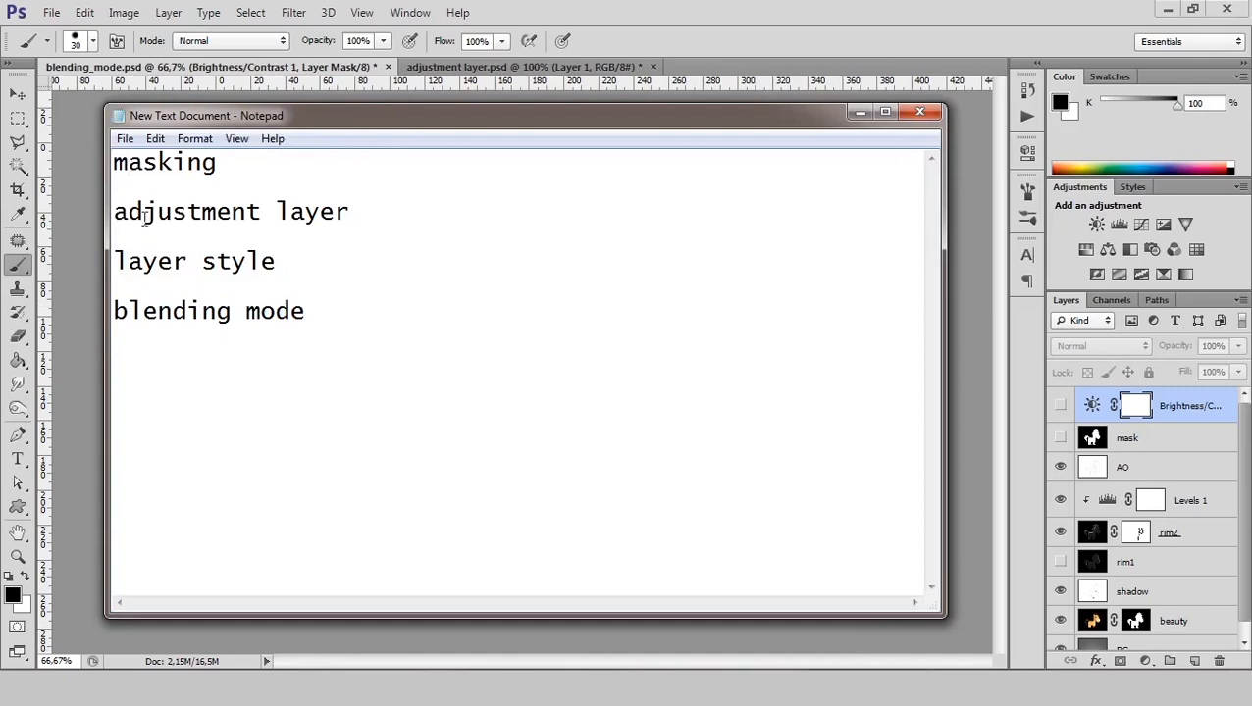
left_click_drag(125, 214, 349, 214)
left_click(345, 218)
left_click_drag(114, 312, 312, 310)
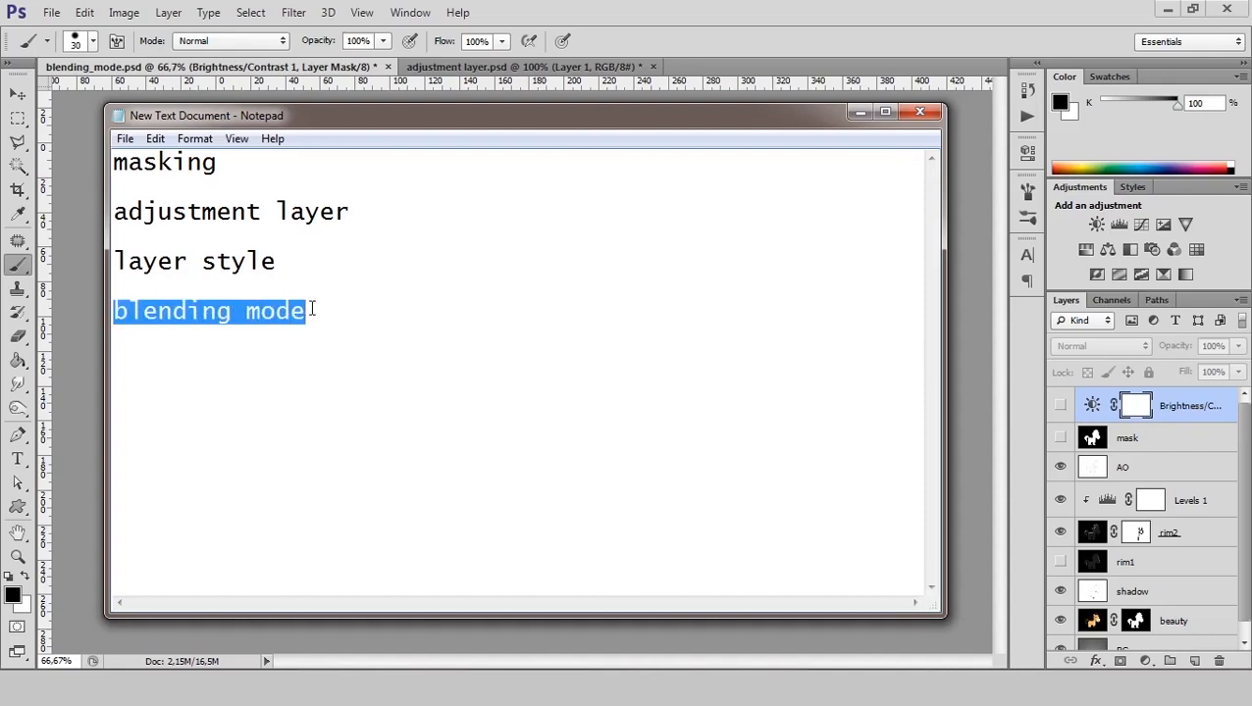
left_click(342, 314)
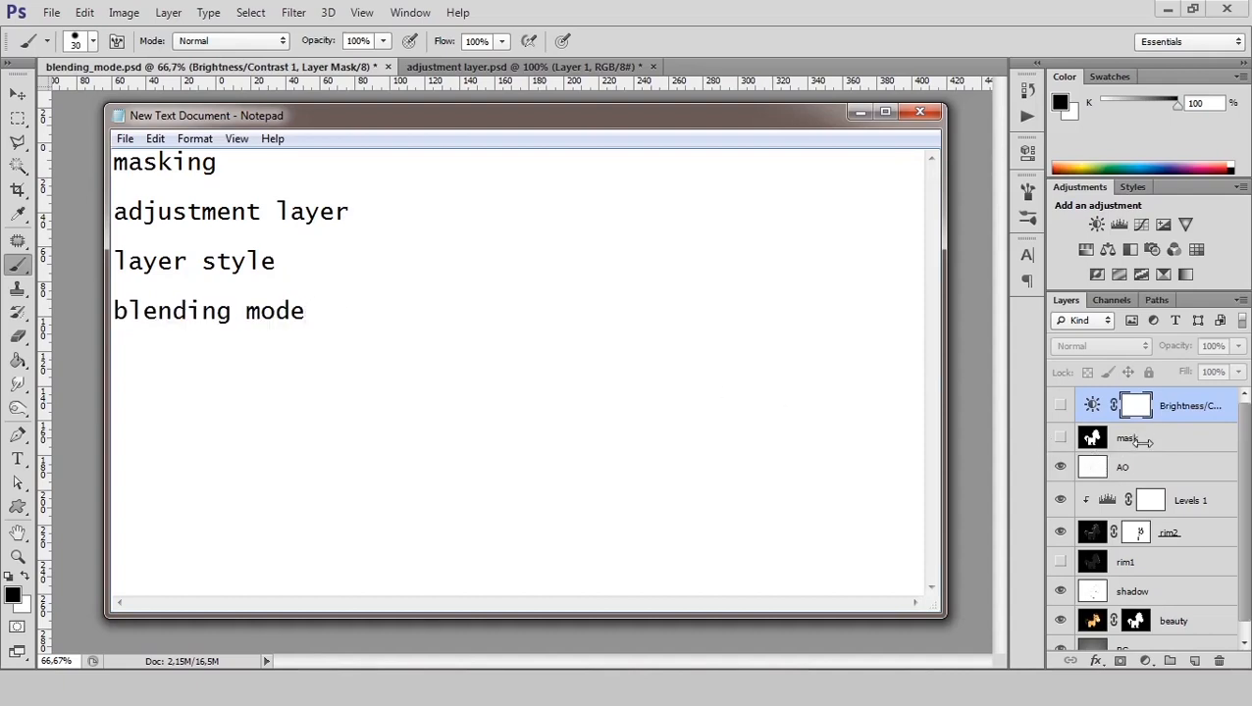
left_click(916, 113)
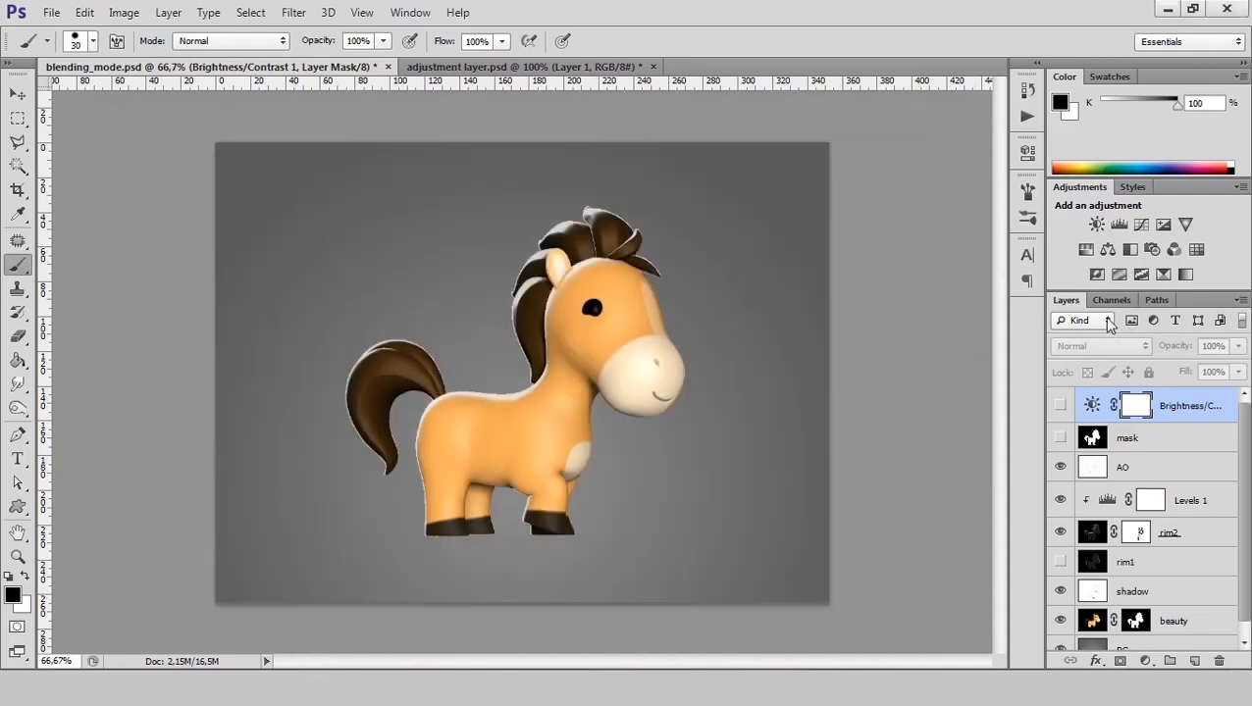
Step: Examine the darkening and lightening blending modes available for the AO layer, keeping it on Multiply
left_click(1109, 322)
left_click(1099, 322)
left_click(1101, 448)
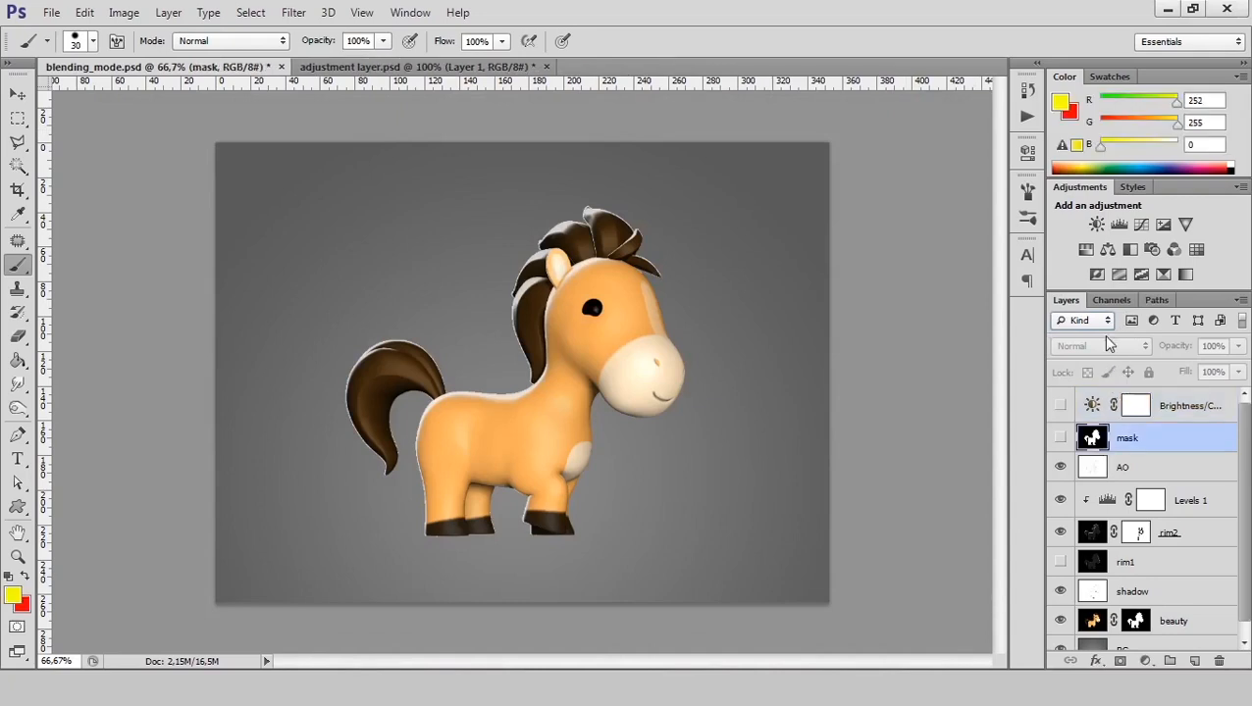
left_click(1118, 470)
left_click(1128, 347)
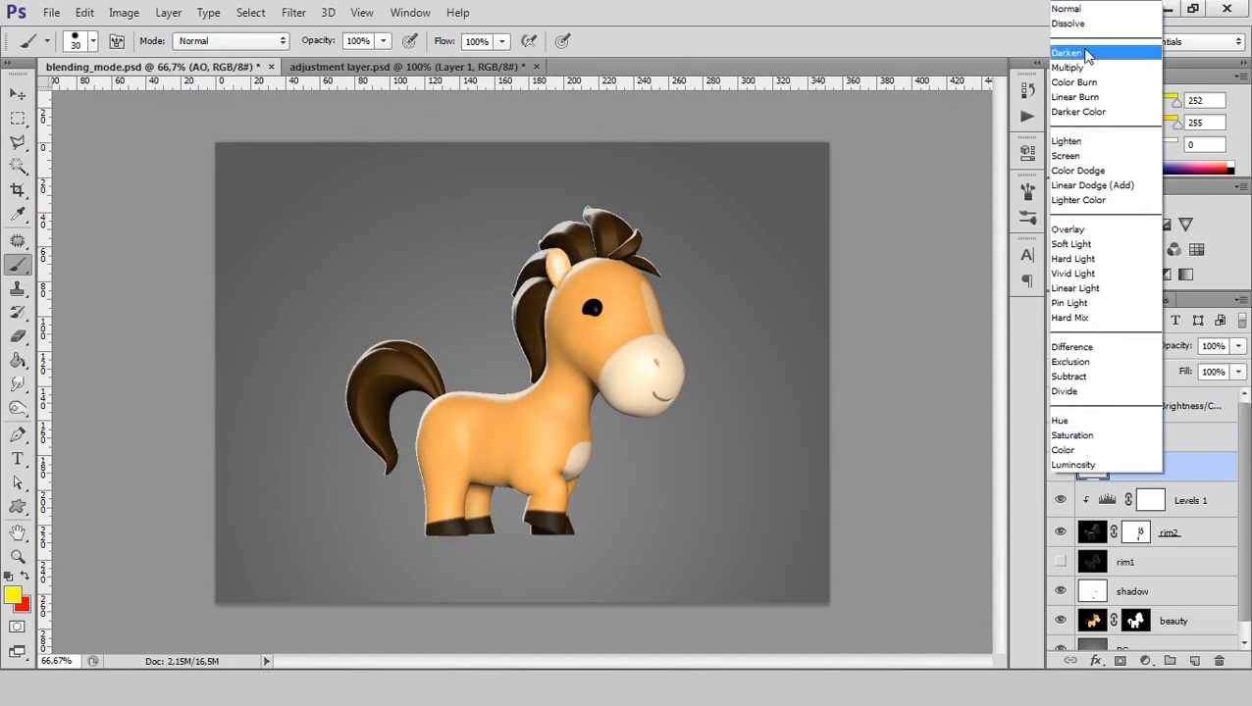
left_click(1195, 473)
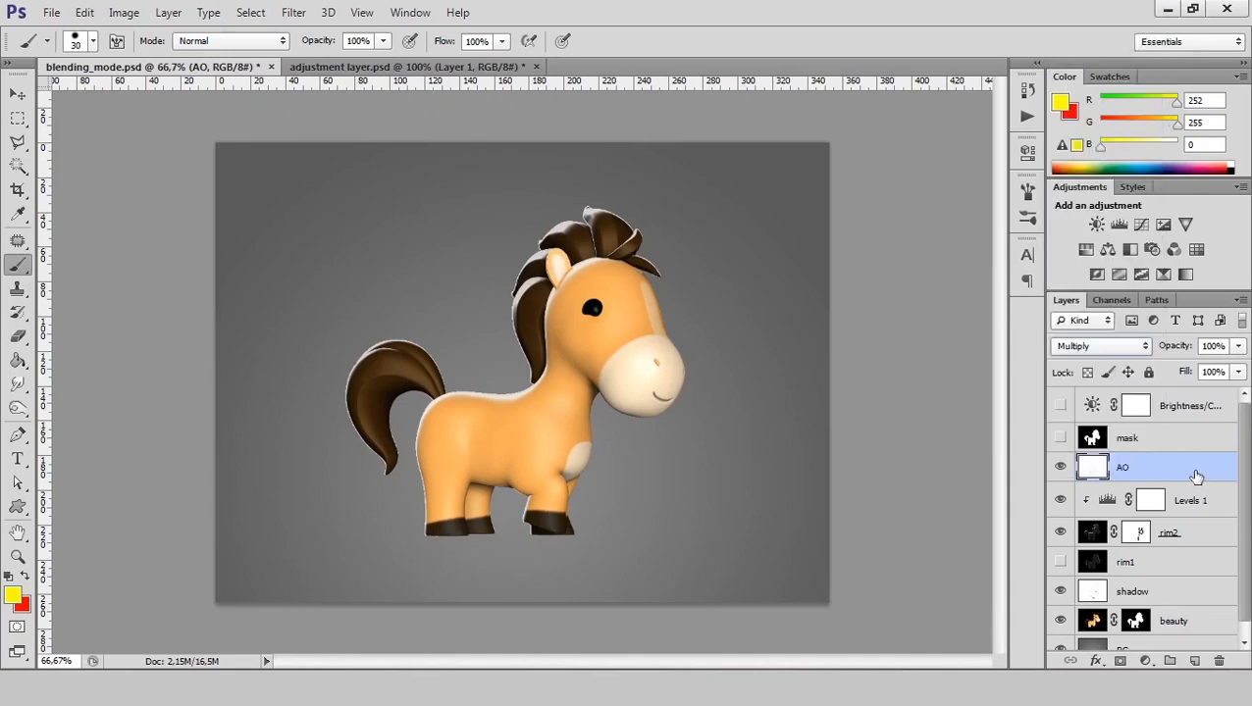
left_click(1120, 348)
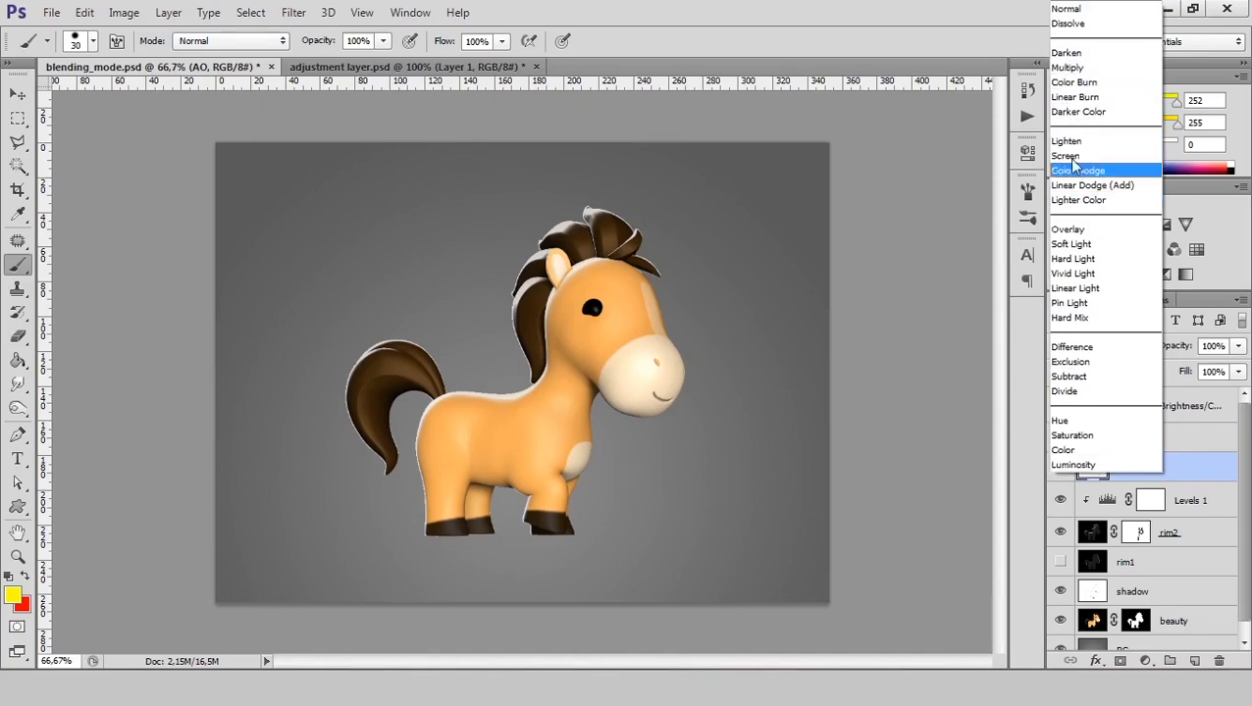
left_click(1181, 470)
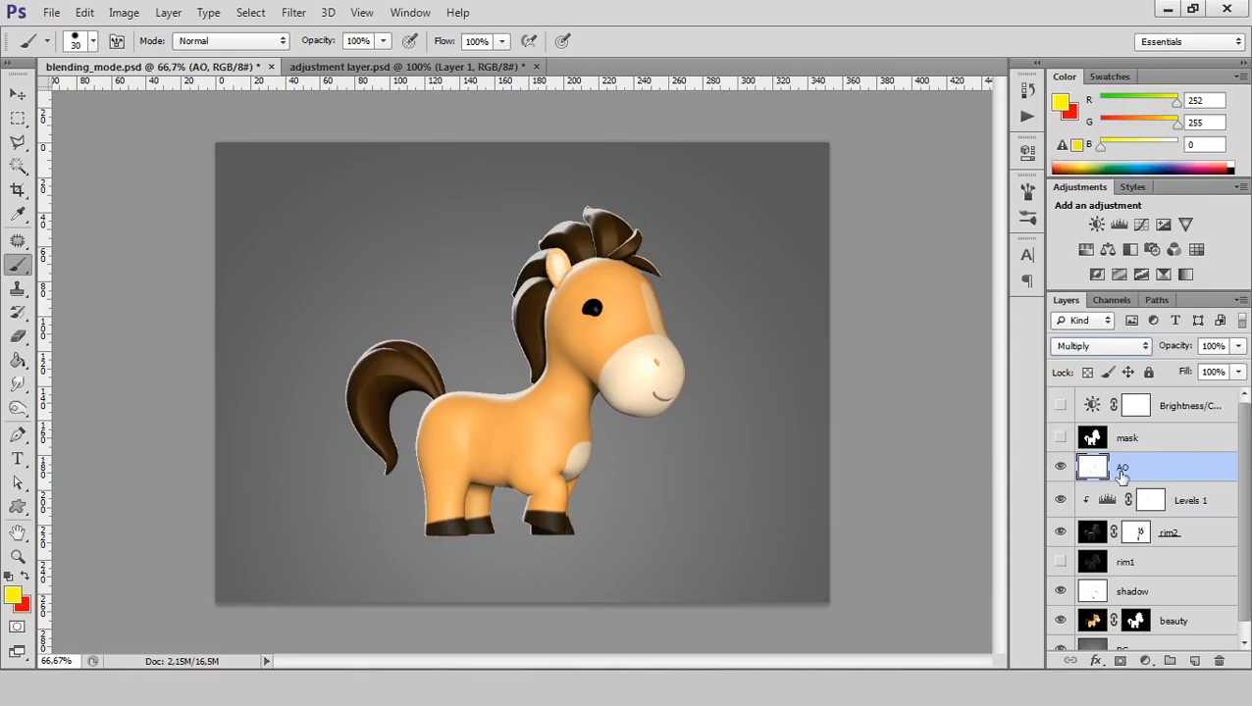